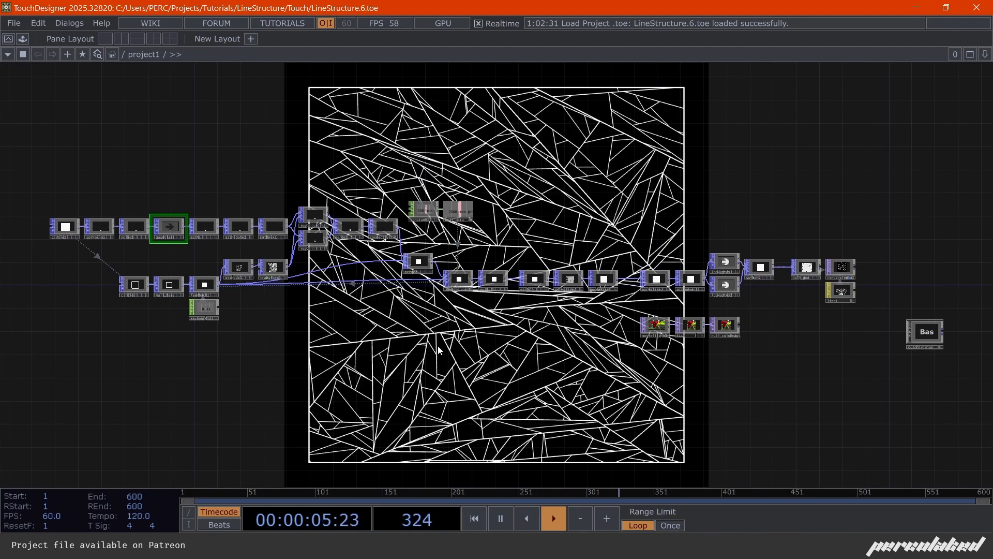
Examine the line-structure operator chain and its generated pattern, including the lookup texture operators near its end
{"action": "key", "text": "1"}
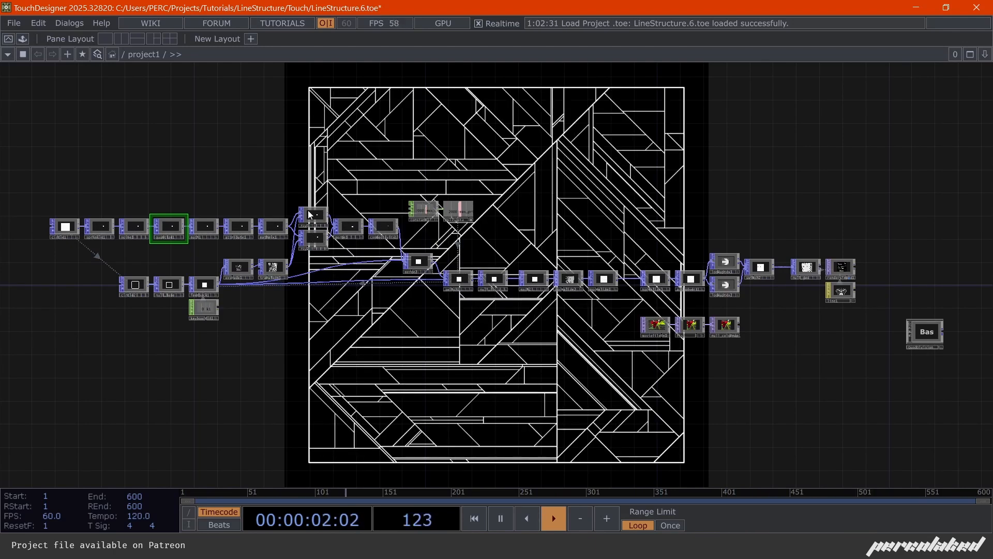
{"action": "left_click_drag", "start_coordinate": [720, 294], "coordinate": [644, 291]}
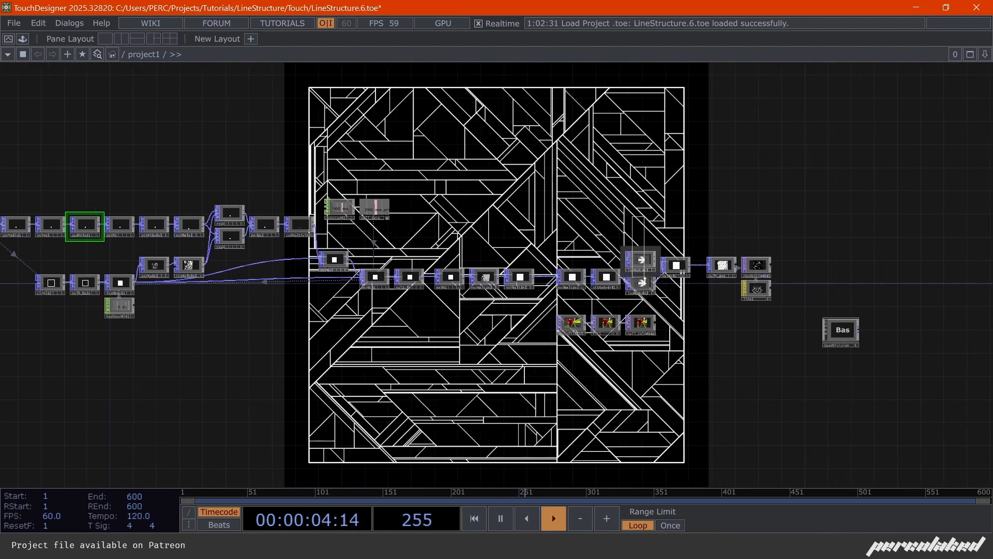
{"action": "left_click", "coordinate": [644, 289]}
{"action": "scroll", "coordinate": [644, 289], "scroll_direction": "up", "scroll_amount": 5}
{"action": "left_click", "coordinate": [587, 218]}
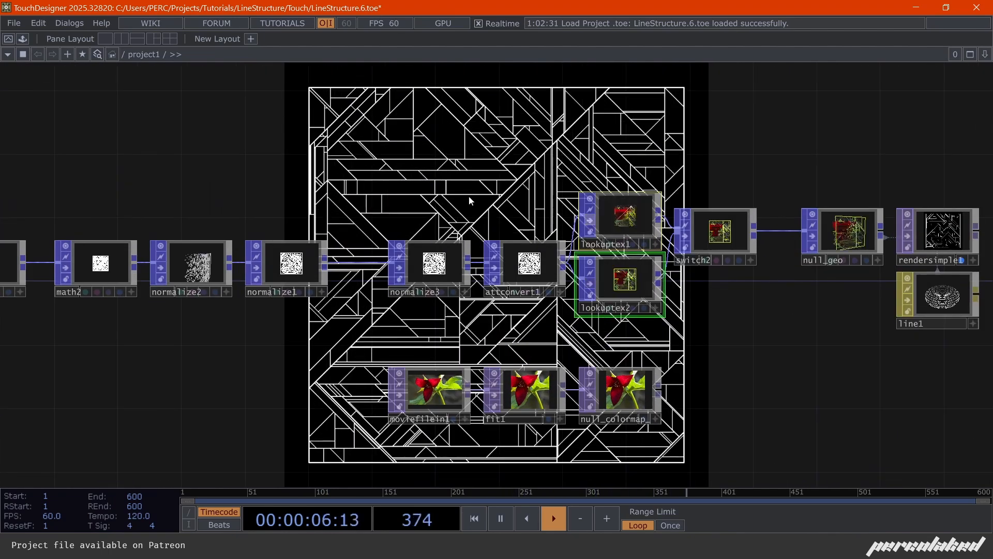
{"action": "left_click_drag", "start_coordinate": [472, 140], "coordinate": [547, 314]}
{"action": "scroll", "coordinate": [491, 204], "scroll_direction": "down", "scroll_amount": 4}
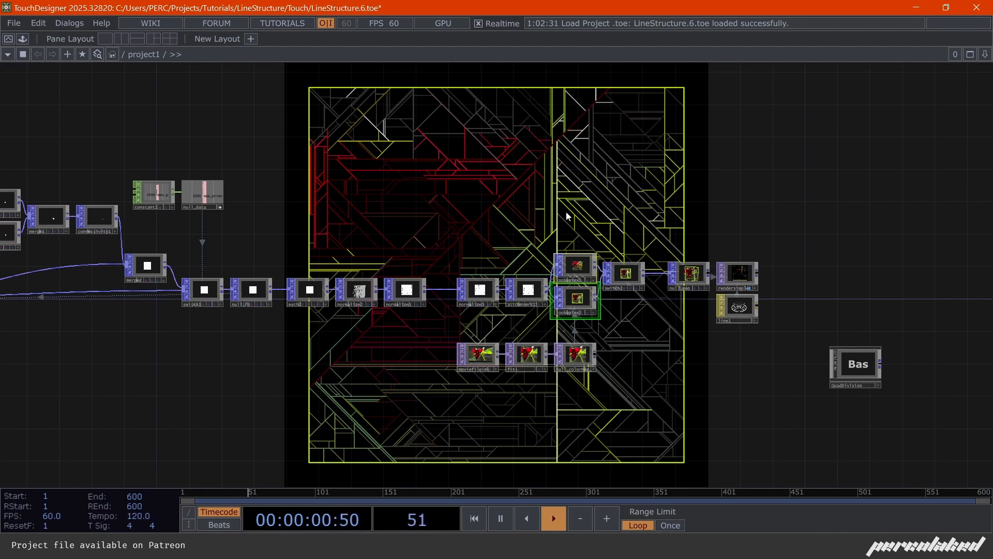
Examine the QuadDivision component's subdividing output up close while the timeline plays
{"action": "left_click_drag", "start_coordinate": [565, 212], "coordinate": [739, 268]}
{"action": "left_click_drag", "start_coordinate": [838, 333], "coordinate": [572, 287]}
{"action": "key", "text": "space"}
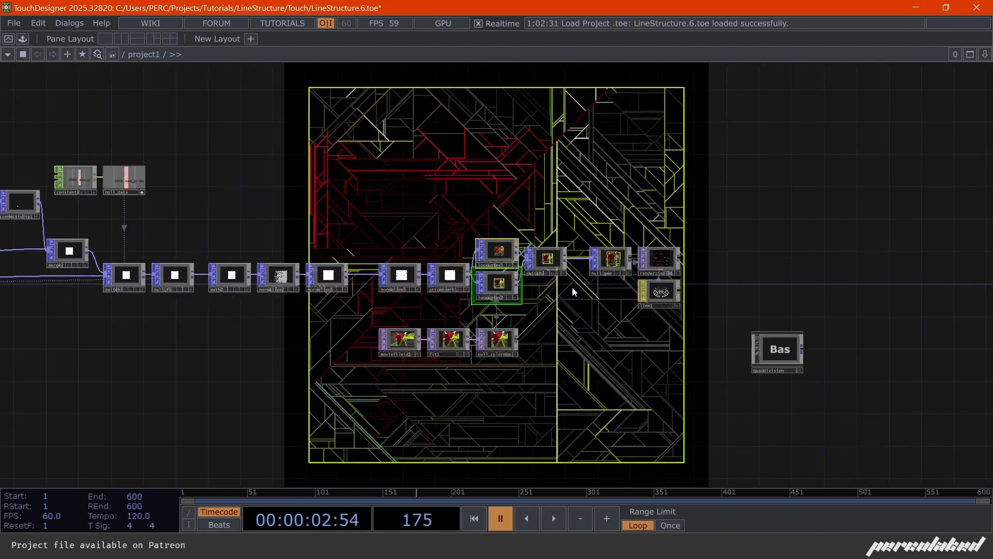
{"action": "scroll", "coordinate": [657, 311], "scroll_direction": "up", "scroll_amount": 5}
{"action": "left_click_drag", "start_coordinate": [589, 225], "coordinate": [70, 100]}
{"action": "scroll", "coordinate": [509, 296], "scroll_direction": "up", "scroll_amount": 6}
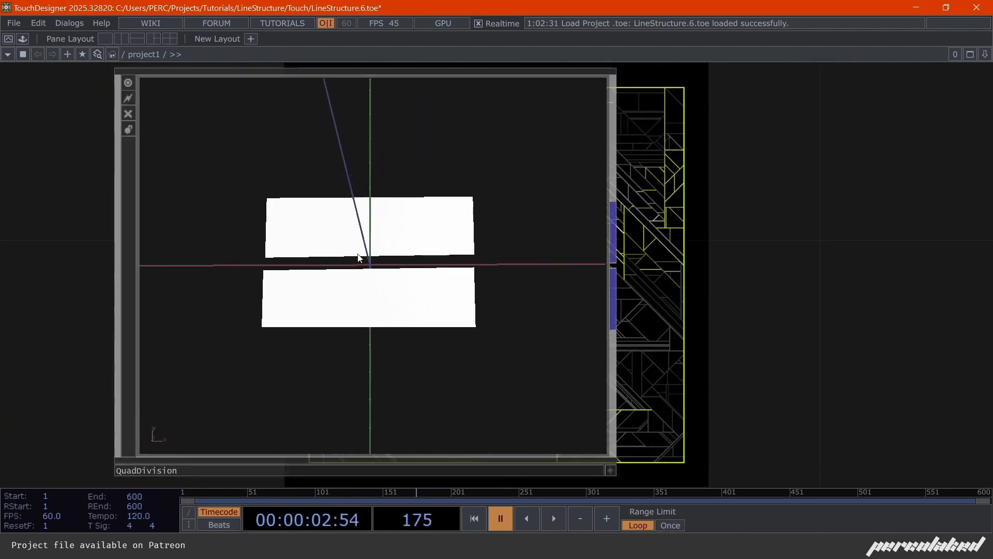
{"action": "key", "text": "space"}
{"action": "scroll", "coordinate": [510, 321], "scroll_direction": "up", "scroll_amount": 2}
{"action": "scroll", "coordinate": [417, 304], "scroll_direction": "down", "scroll_amount": 8}
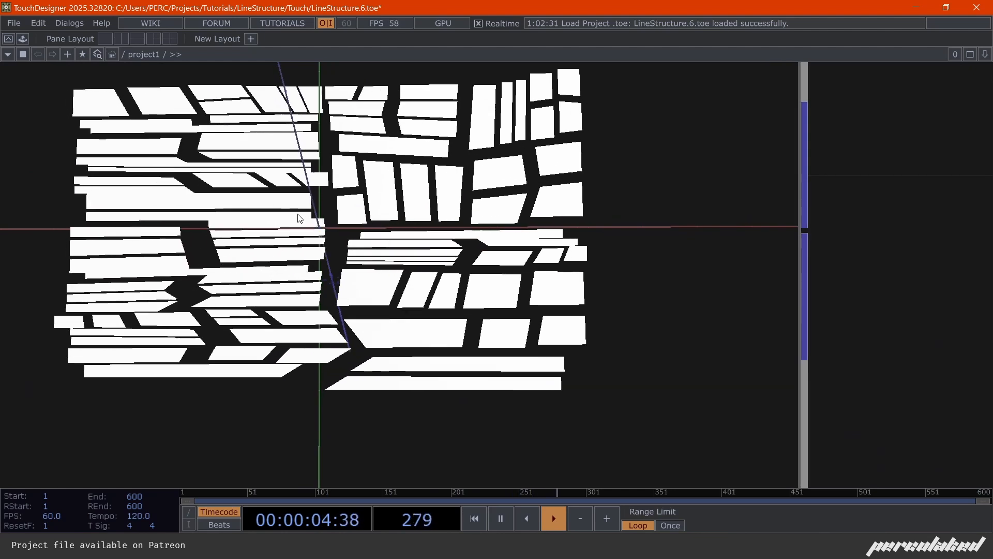
{"action": "scroll", "coordinate": [410, 235], "scroll_direction": "up", "scroll_amount": 5}
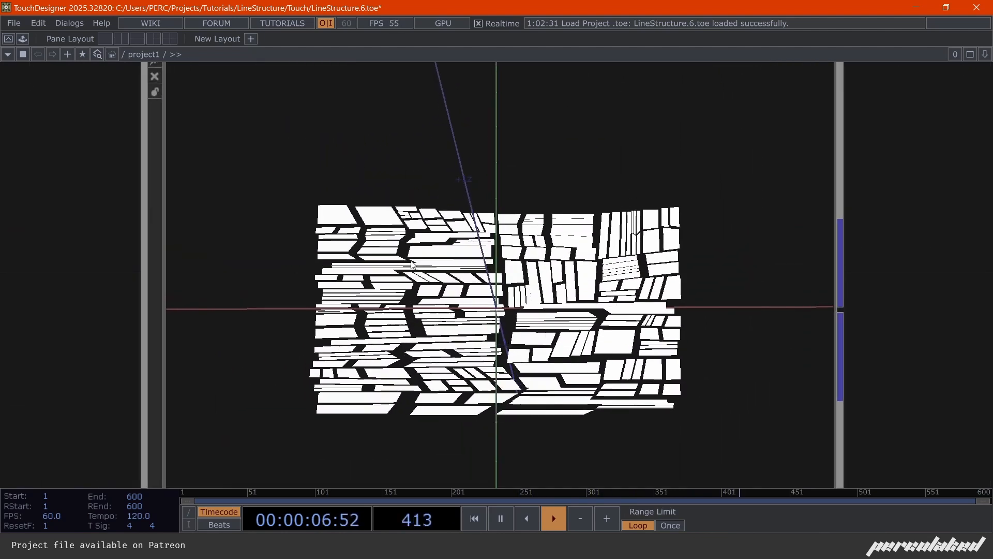
{"action": "scroll", "coordinate": [604, 296], "scroll_direction": "up", "scroll_amount": 3}
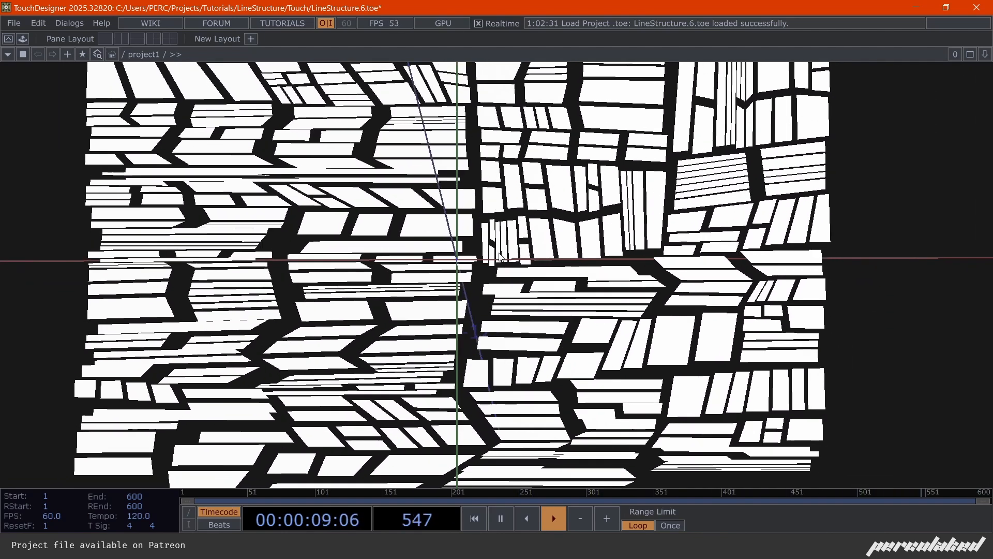
{"action": "scroll", "coordinate": [498, 267], "scroll_direction": "down", "scroll_amount": 6}
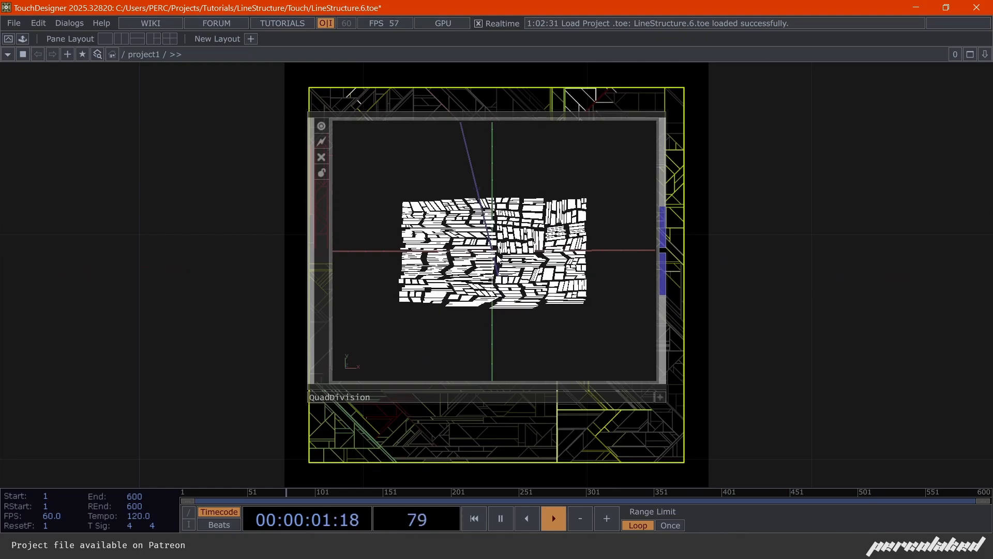
{"action": "scroll", "coordinate": [498, 258], "scroll_direction": "up", "scroll_amount": 5}
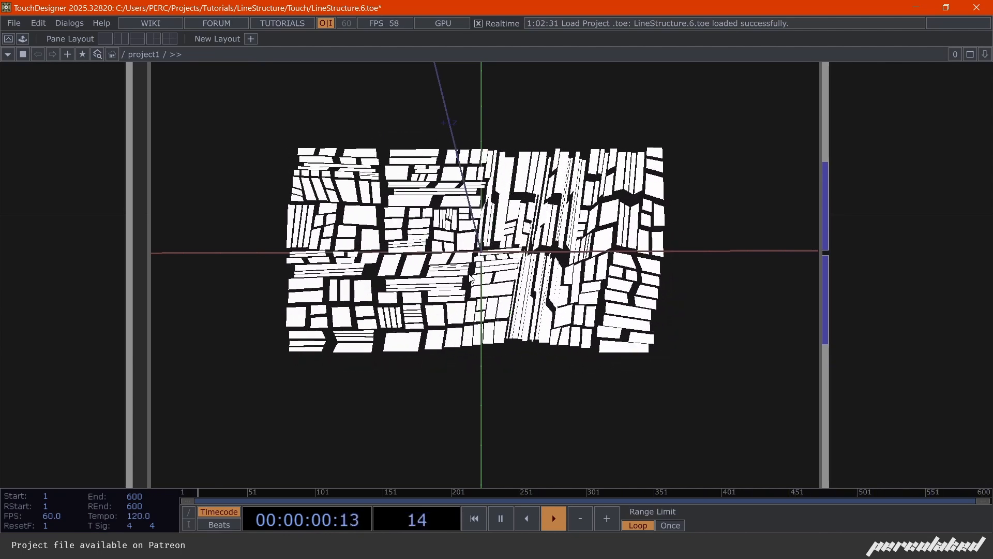
{"action": "scroll", "coordinate": [490, 324], "scroll_direction": "down", "scroll_amount": 3}
{"action": "scroll", "coordinate": [476, 275], "scroll_direction": "up", "scroll_amount": 5}
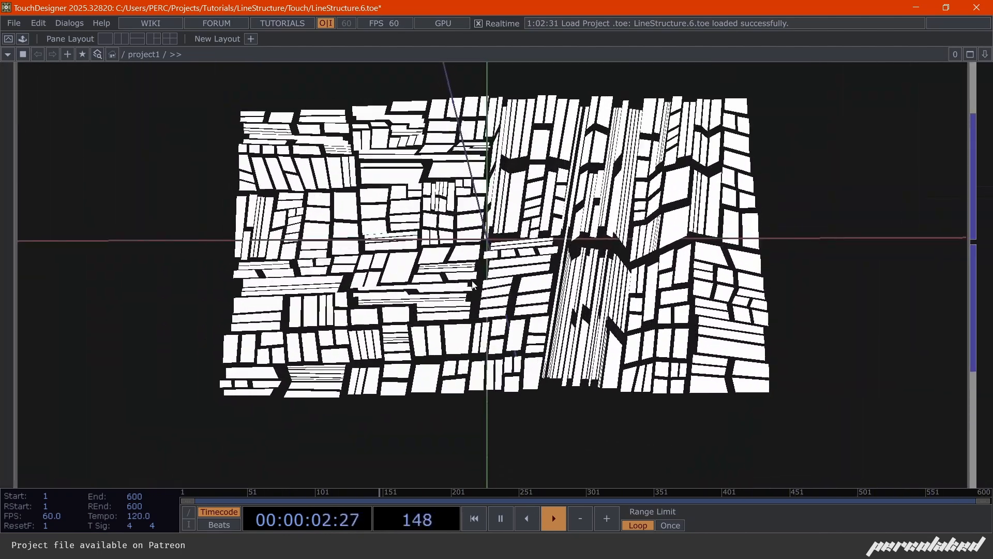
{"action": "scroll", "coordinate": [478, 275], "scroll_direction": "down", "scroll_amount": 5}
{"action": "scroll", "coordinate": [479, 275], "scroll_direction": "up", "scroll_amount": 4}
{"action": "scroll", "coordinate": [479, 276], "scroll_direction": "down", "scroll_amount": 6}
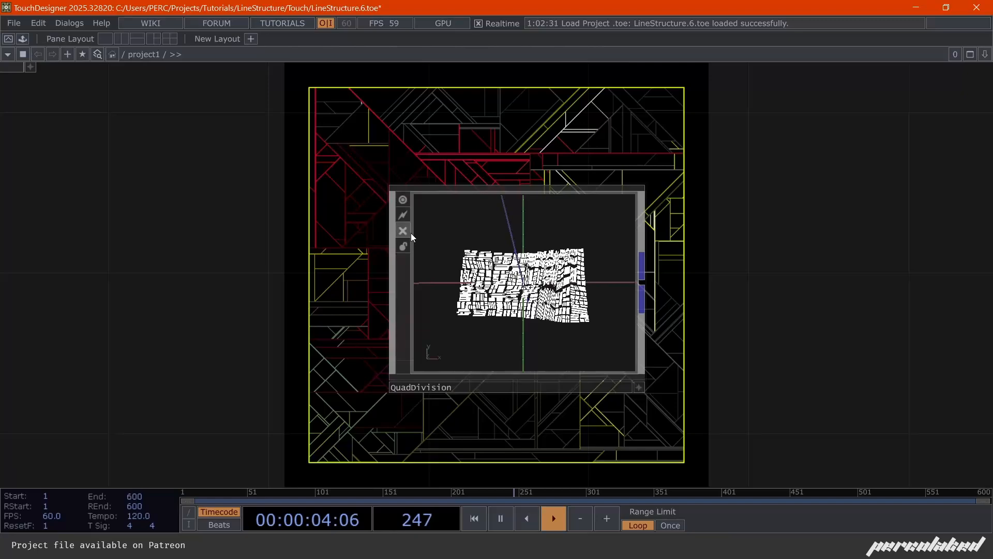
Delete the whole line-structure operator chain, leaving the QuadDivision component out of the selection
{"action": "left_click", "coordinate": [404, 199]}
{"action": "left_click_drag", "start_coordinate": [356, 258], "coordinate": [732, 268]}
{"action": "scroll", "coordinate": [732, 268], "scroll_direction": "down", "scroll_amount": 5}
{"action": "left_click_drag", "start_coordinate": [556, 279], "coordinate": [635, 300]}
{"action": "scroll", "coordinate": [634, 301], "scroll_direction": "down", "scroll_amount": 5}
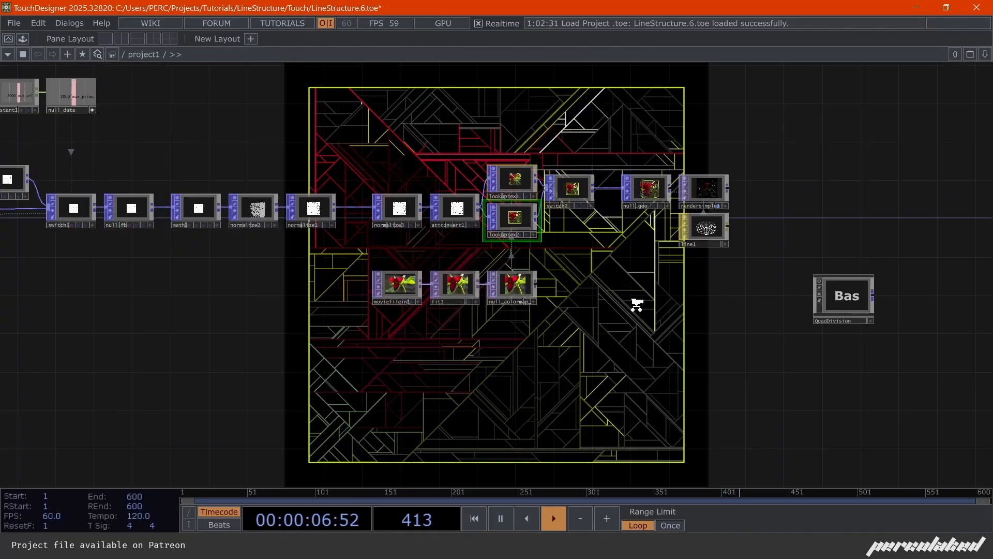
{"action": "left_click_drag", "start_coordinate": [290, 322], "coordinate": [510, 349]}
{"action": "left_click_drag", "start_coordinate": [844, 385], "coordinate": [723, 369]}
{"action": "right_click_drag", "start_coordinate": [790, 362], "coordinate": [46, 178]}
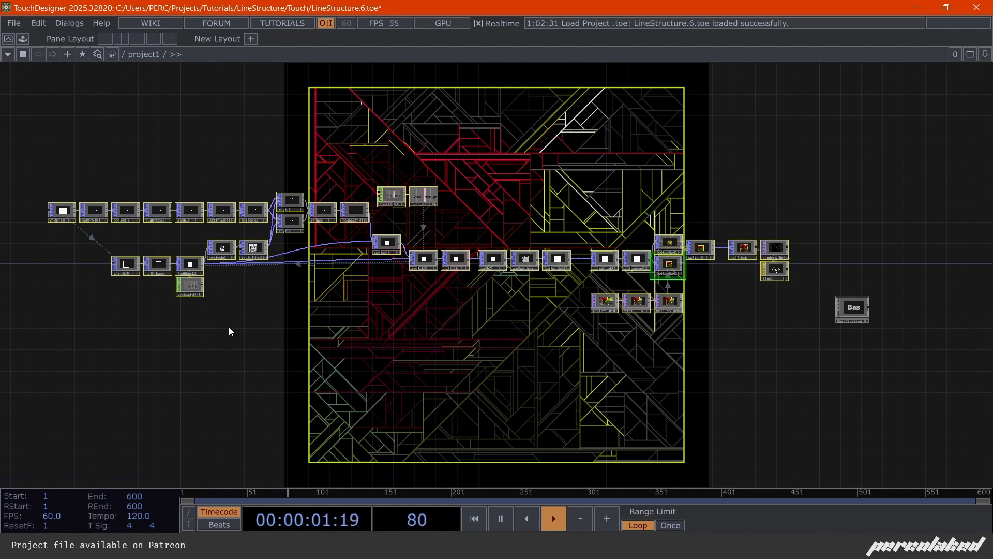
{"action": "key", "text": "Delete"}
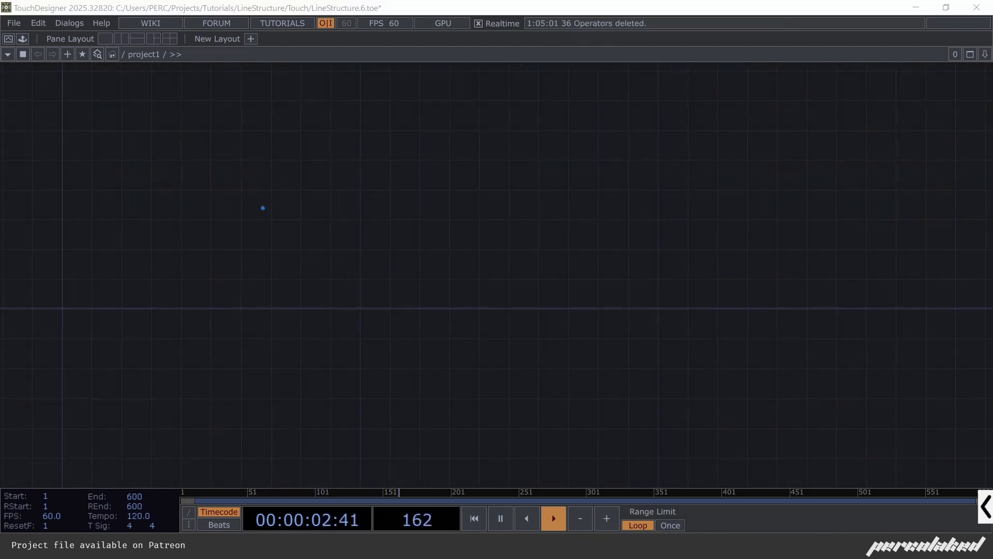
Sketch a square with lines branching from an inner point as a screen annotation, and clear it
{"action": "left_click_drag", "start_coordinate": [262, 208], "coordinate": [362, 295]}
{"action": "mouse_move", "coordinate": [262, 208]}
{"action": "left_mouse_down"}
{"action": "mouse_move", "coordinate": [263, 183]}
{"action": "mouse_move", "coordinate": [367, 181]}
{"action": "mouse_move", "coordinate": [379, 243]}
{"action": "mouse_move", "coordinate": [371, 295]}
{"action": "left_mouse_up"}
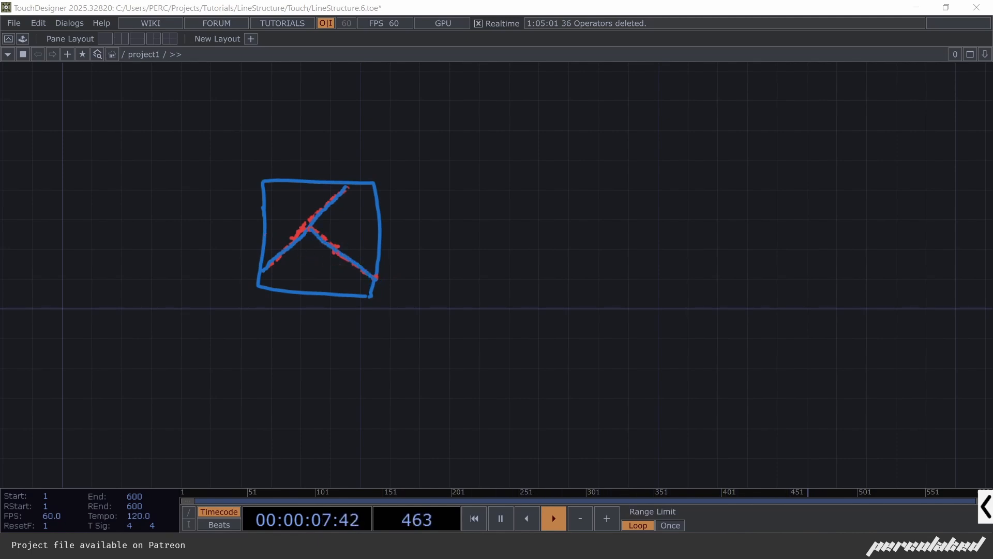
{"action": "key", "text": "Escape"}
Add a Circle POP to the empty network
{"action": "left_click_drag", "start_coordinate": [90, 246], "coordinate": [145, 267]}
{"action": "key", "text": "Tab"}
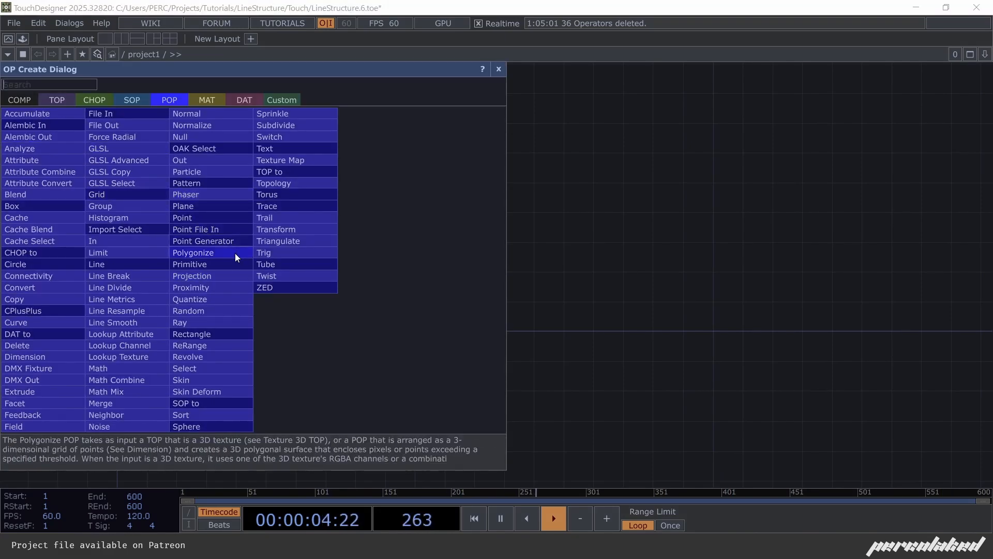
{"action": "type", "text": "c"}
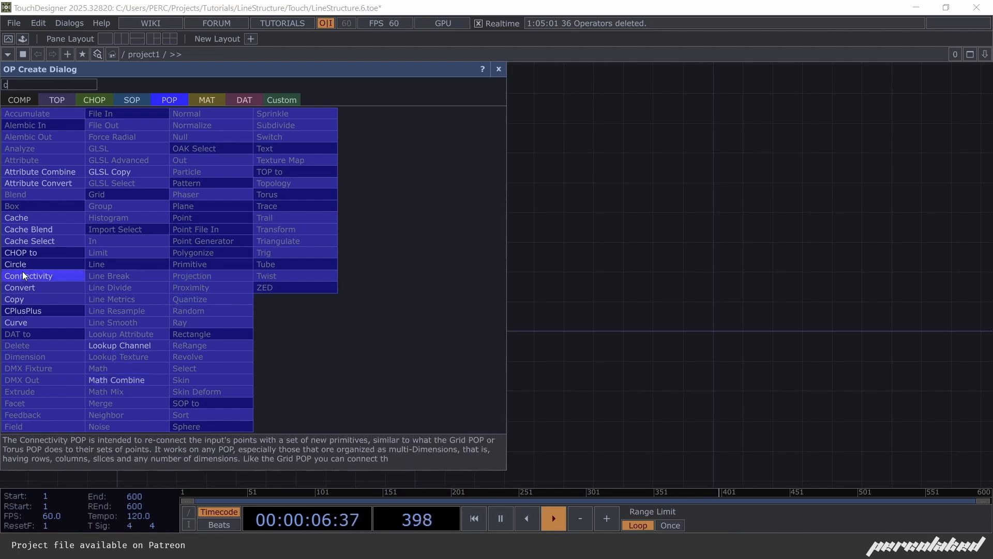
{"action": "left_click", "coordinate": [34, 265]}
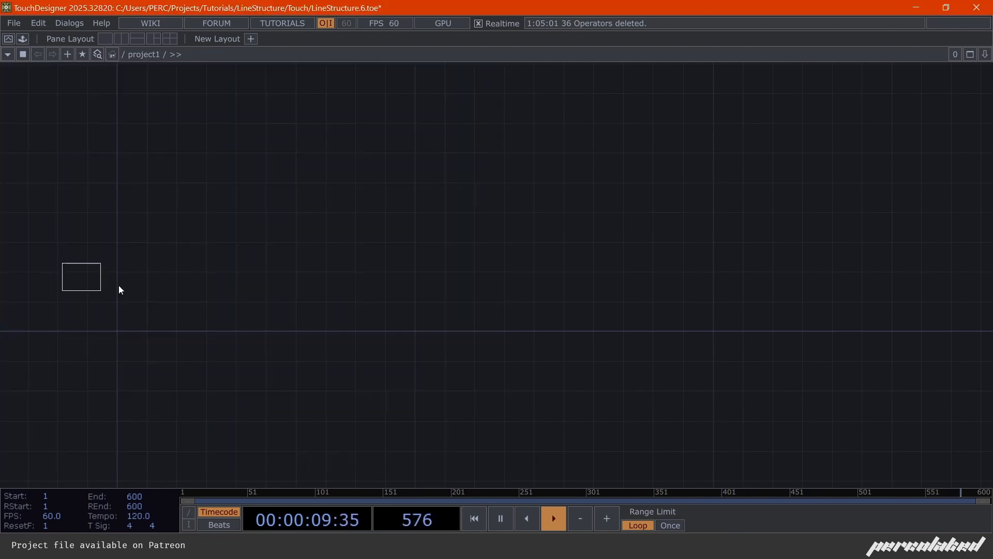
{"action": "left_click", "coordinate": [191, 324]}
{"action": "scroll", "coordinate": [190, 323], "scroll_direction": "up", "scroll_amount": 4}
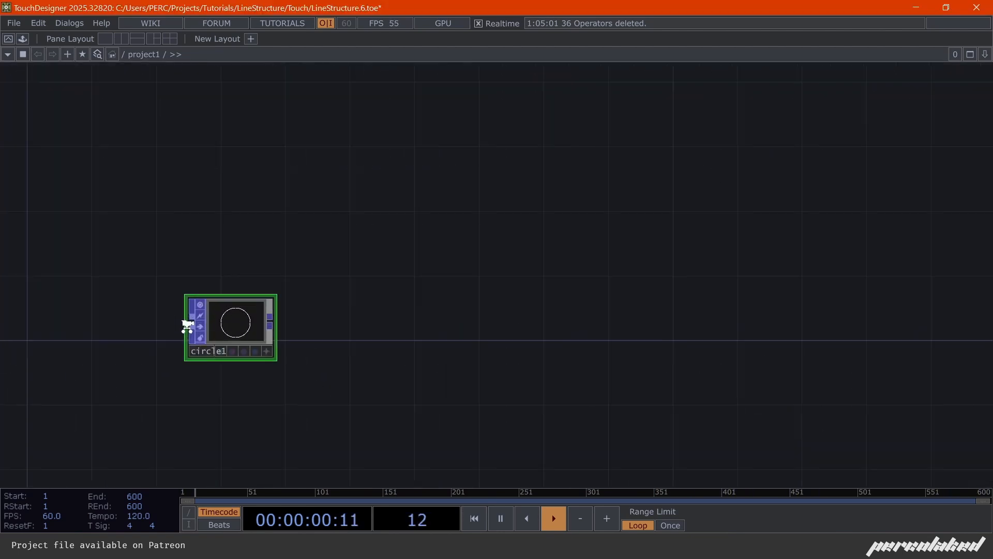
Turn the circle into an axis-aligned square with 4 divisions and a Z rotation of 45
{"action": "left_click_drag", "start_coordinate": [182, 324], "coordinate": [256, 258]}
{"action": "key", "text": "p"}
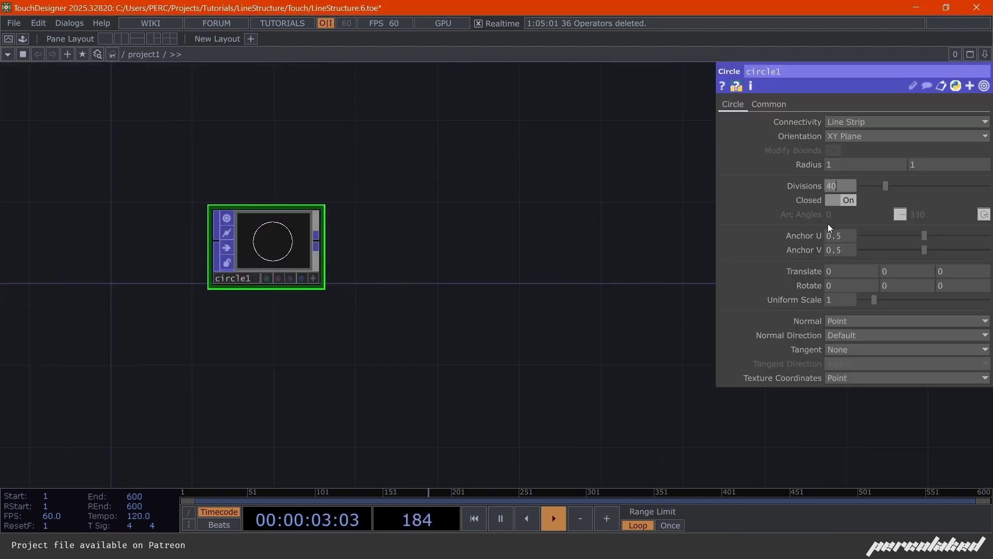
{"action": "key", "text": "Return"}
{"action": "scroll", "coordinate": [259, 246], "scroll_direction": "up", "scroll_amount": 5}
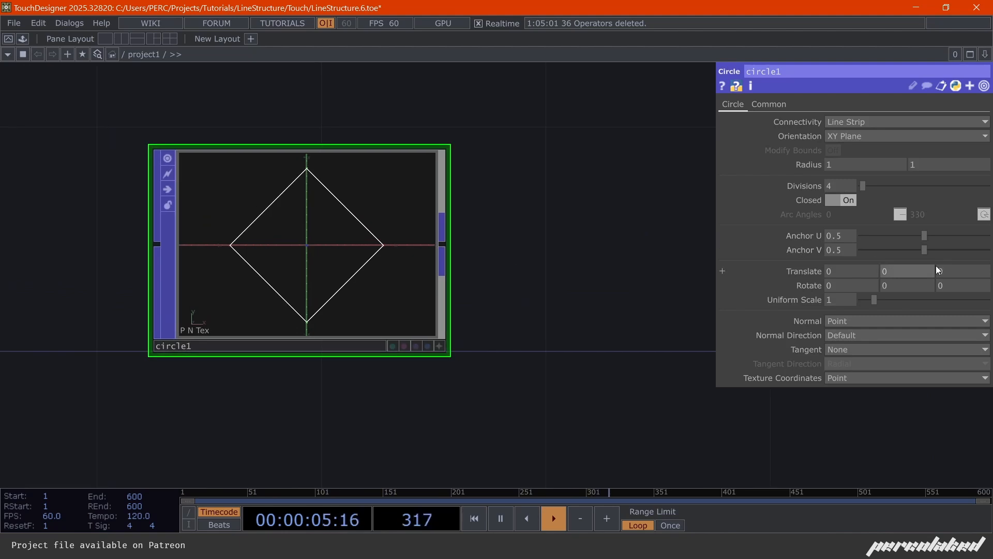
{"action": "left_click", "coordinate": [944, 286]}
{"action": "type", "text": "45"}
{"action": "key", "text": "Return"}
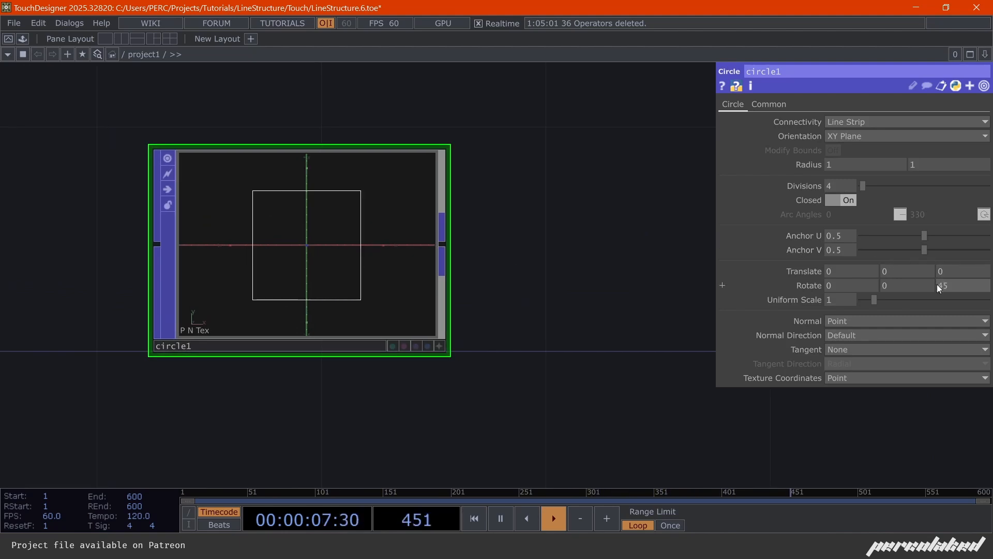
Connect a Null POP to the circle's output and name it null_base
{"action": "scroll", "coordinate": [255, 288], "scroll_direction": "down", "scroll_amount": 4}
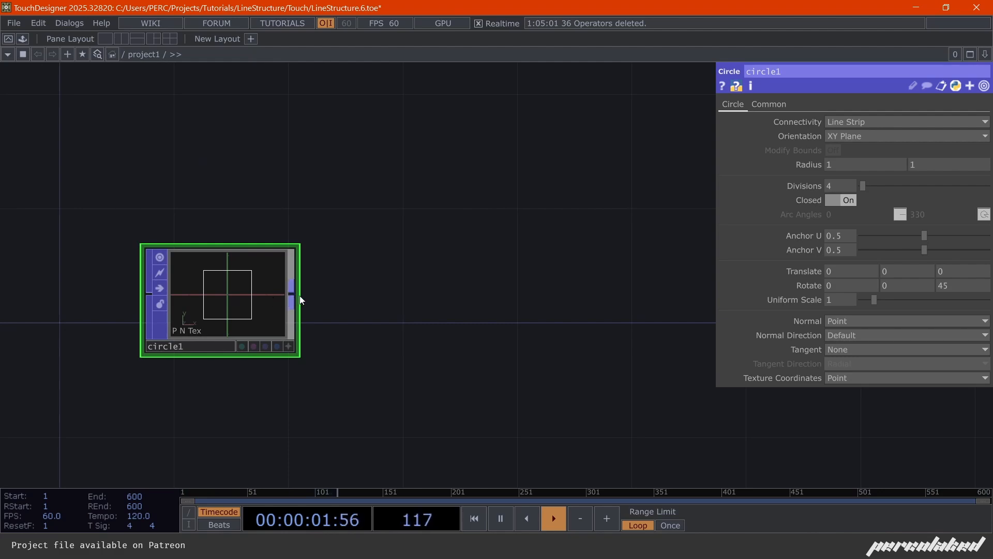
{"action": "scroll", "coordinate": [215, 313], "scroll_direction": "up", "scroll_amount": 3}
{"action": "scroll", "coordinate": [175, 302], "scroll_direction": "down", "scroll_amount": 2}
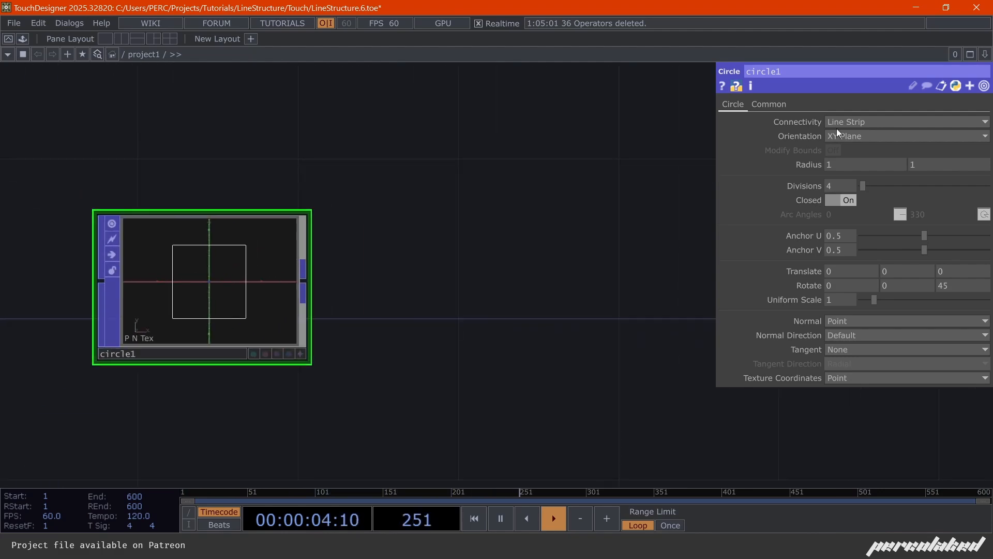
{"action": "left_click", "coordinate": [305, 270]}
{"action": "left_click", "coordinate": [388, 279]}
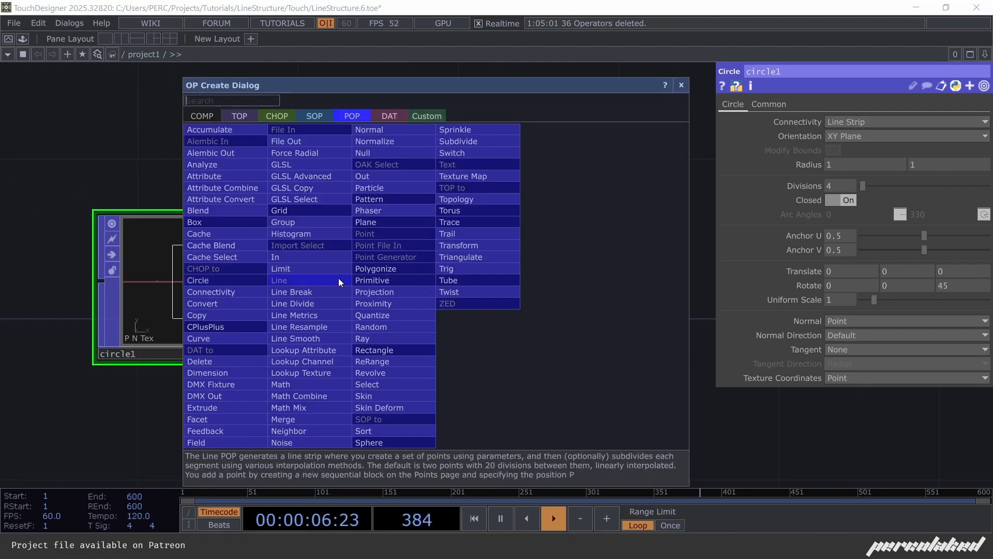
{"action": "left_click", "coordinate": [364, 152]}
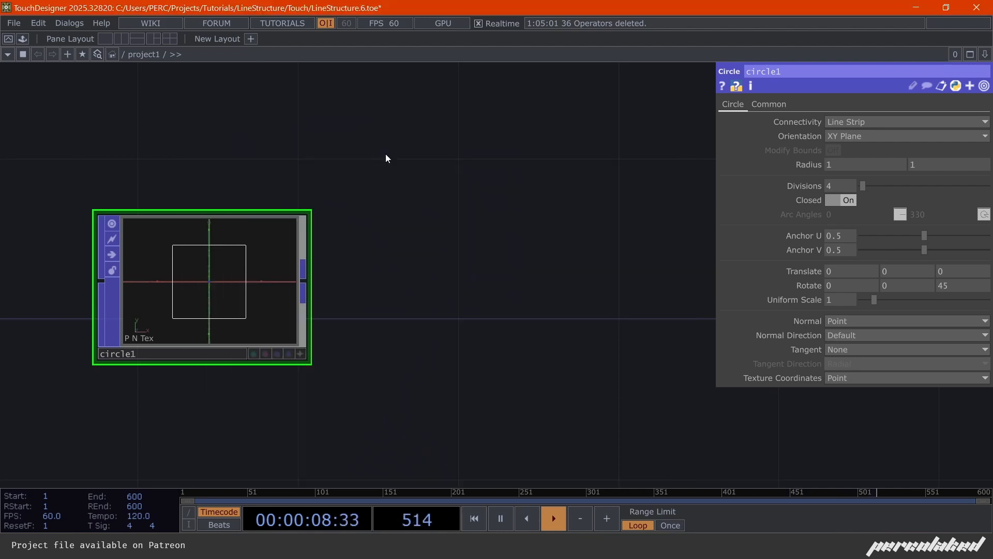
{"action": "left_click", "coordinate": [403, 340]}
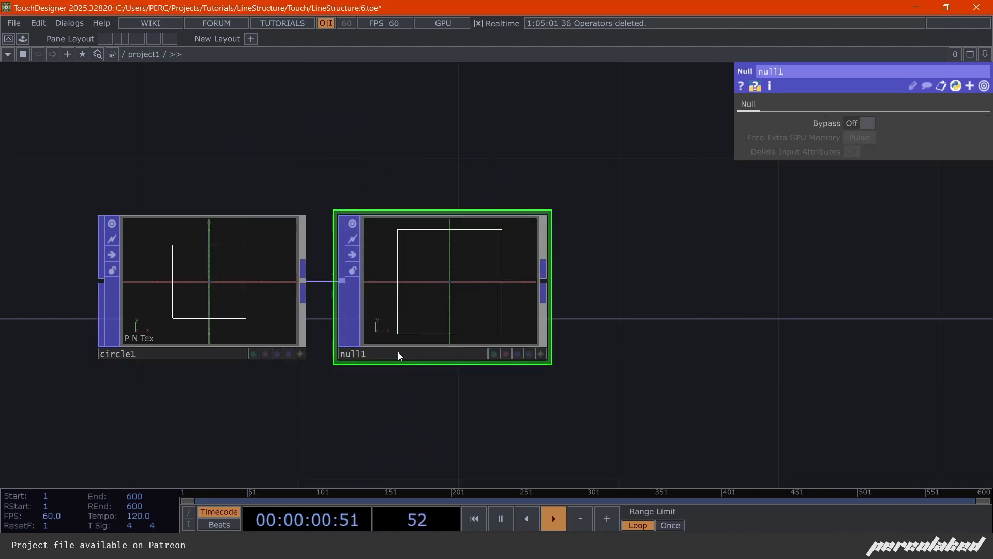
{"action": "left_click", "coordinate": [398, 352]}
{"action": "key", "text": "BackSpace"}
{"action": "type", "text": "_base"}
{"action": "key", "text": "Return"}
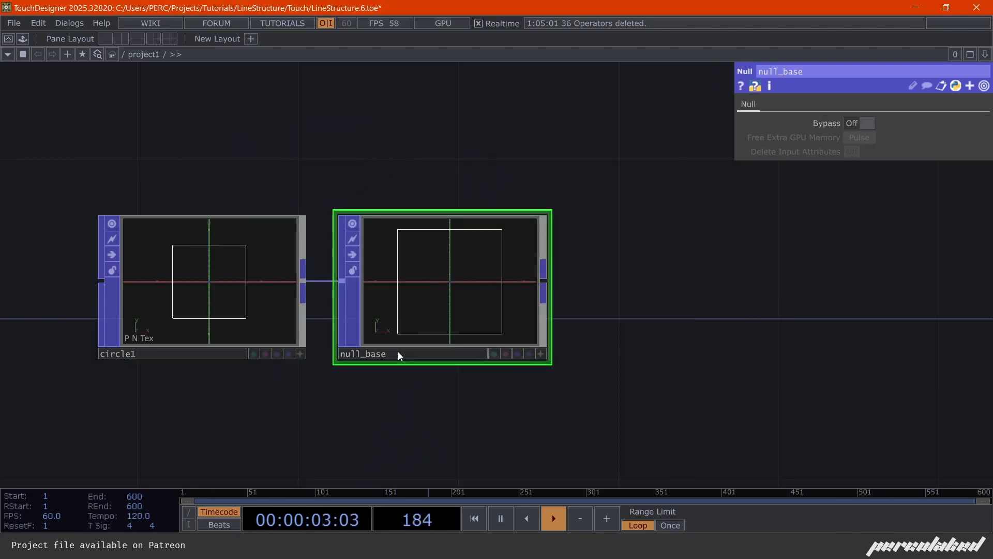
Duplicate the circle1 operator and place the copy above the original chain
{"action": "scroll", "coordinate": [297, 319], "scroll_direction": "down", "scroll_amount": 2}
{"action": "left_click", "coordinate": [226, 320]}
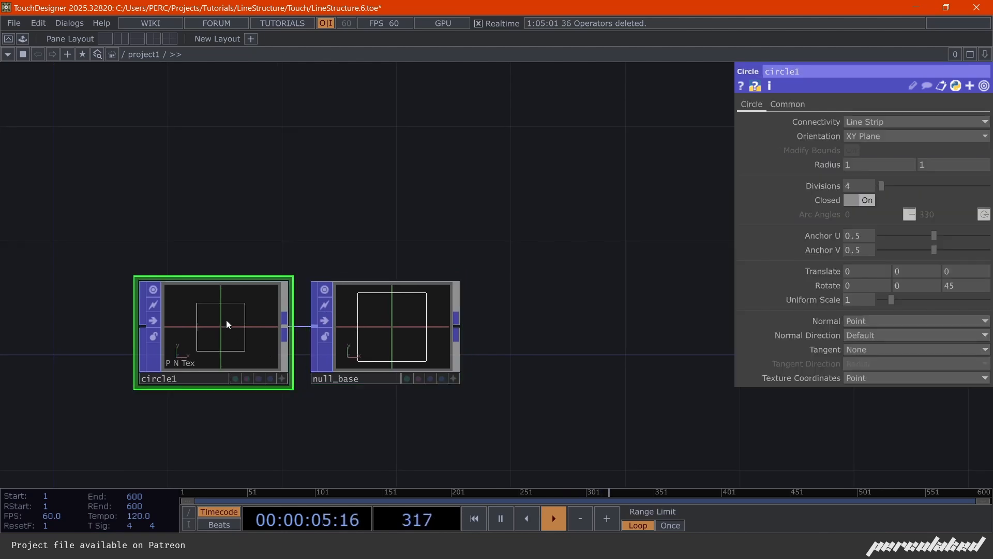
{"action": "key", "text": "ctrl+c"}
{"action": "key", "text": "ctrl+v"}
{"action": "left_click", "coordinate": [244, 157]}
{"action": "left_click_drag", "start_coordinate": [342, 193], "coordinate": [383, 248]}
{"action": "left_click_drag", "start_coordinate": [292, 228], "coordinate": [321, 252]}
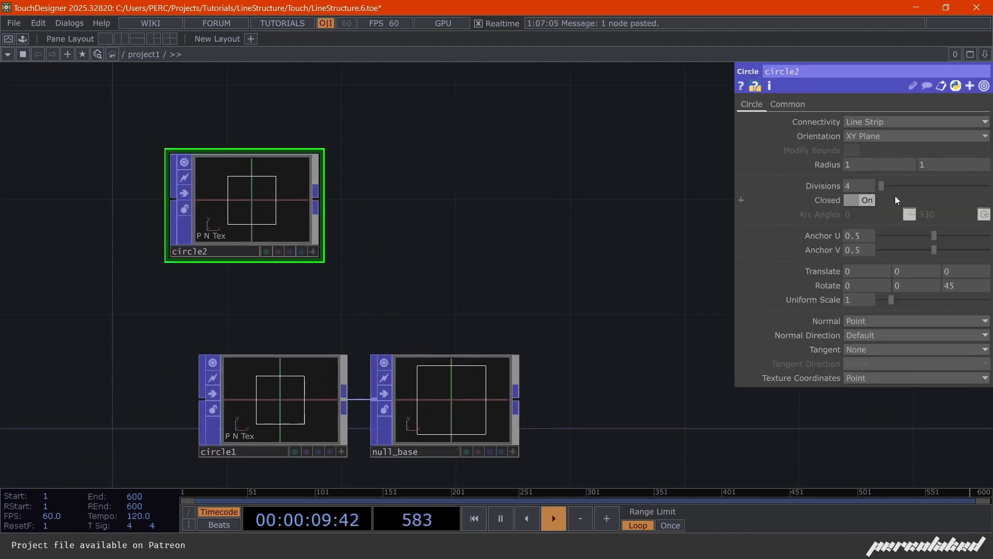
Set the copied circle's connectivity to Surface and shift the operator slightly up and to the left
{"action": "left_click", "coordinate": [869, 120]}
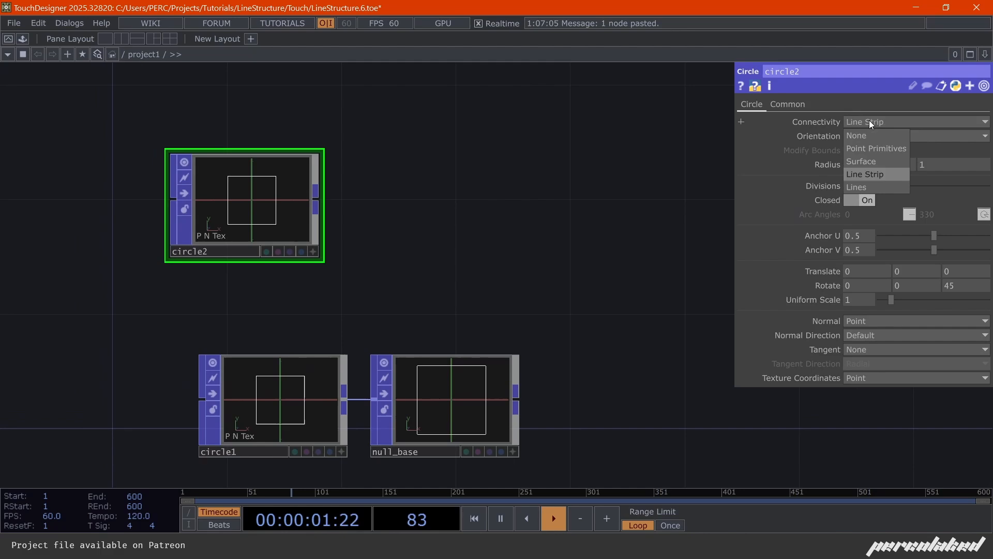
{"action": "left_click", "coordinate": [856, 168]}
{"action": "left_click_drag", "start_coordinate": [225, 217], "coordinate": [197, 189]}
Connect a Sprinkle POP to circle2's output and position it to the right with a gap between them
{"action": "right_click", "coordinate": [292, 172]}
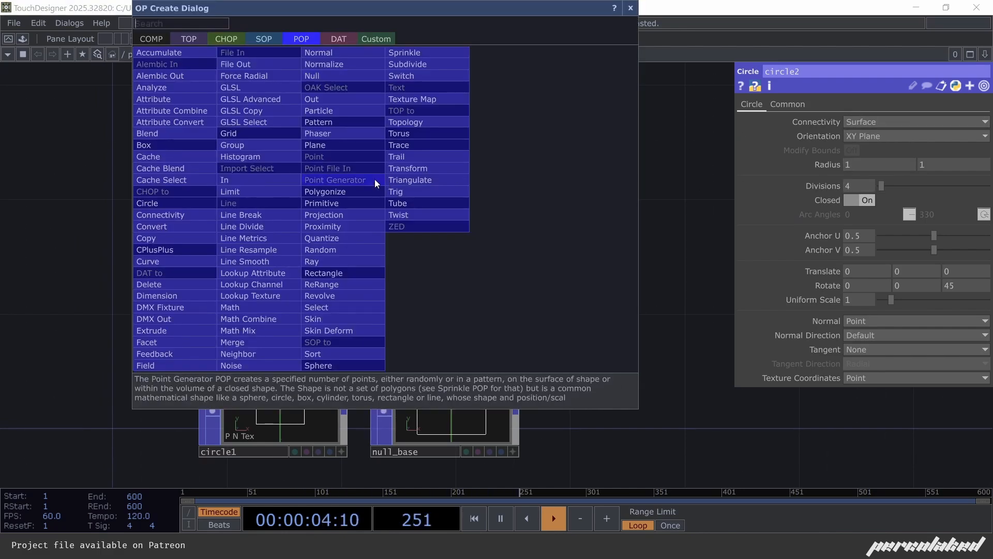
{"action": "type", "text": "s"}
{"action": "left_click", "coordinate": [411, 64]}
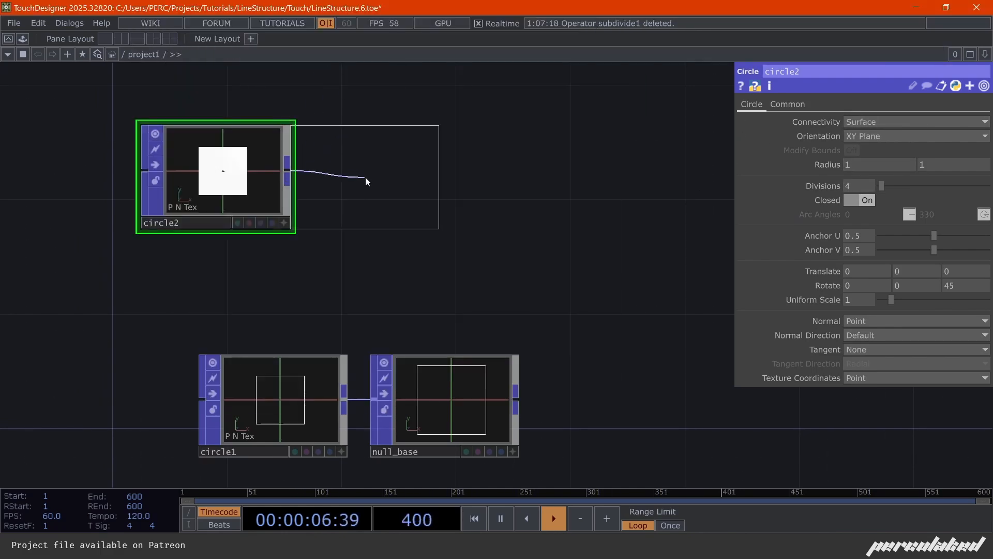
{"action": "left_click", "coordinate": [365, 177]}
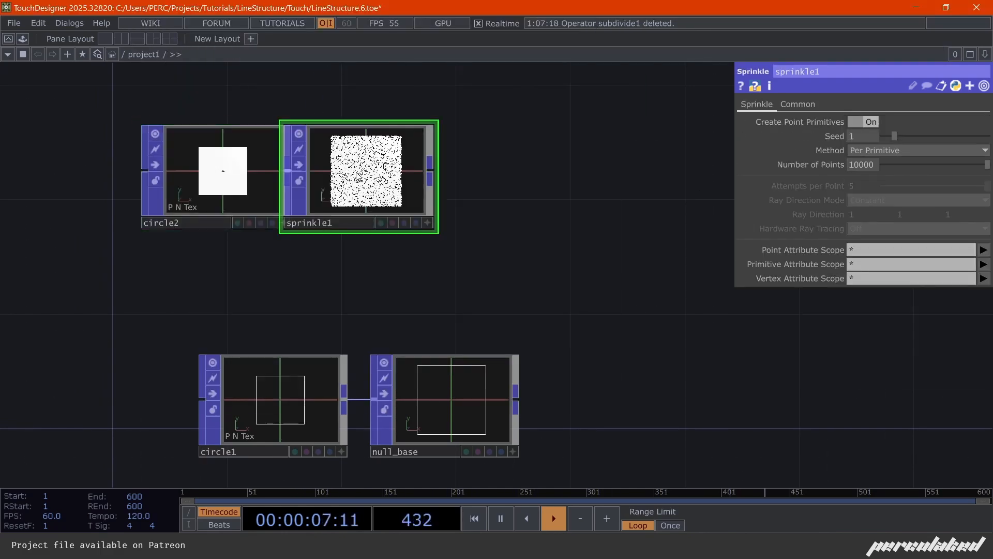
{"action": "left_click_drag", "start_coordinate": [393, 192], "coordinate": [420, 191]}
Set the Sprinkle's number of points to 1 and drive its seed with the expression absTime.seconds
{"action": "scroll", "coordinate": [362, 176], "scroll_direction": "up", "scroll_amount": 2}
{"action": "scroll", "coordinate": [414, 171], "scroll_direction": "up", "scroll_amount": 3}
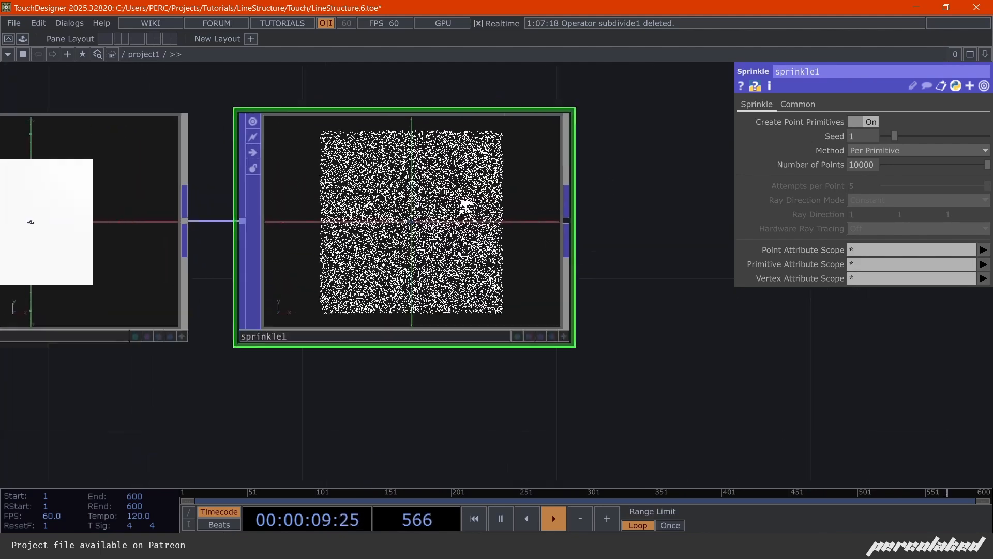
{"action": "type", "text": "1"}
{"action": "key", "text": "Return"}
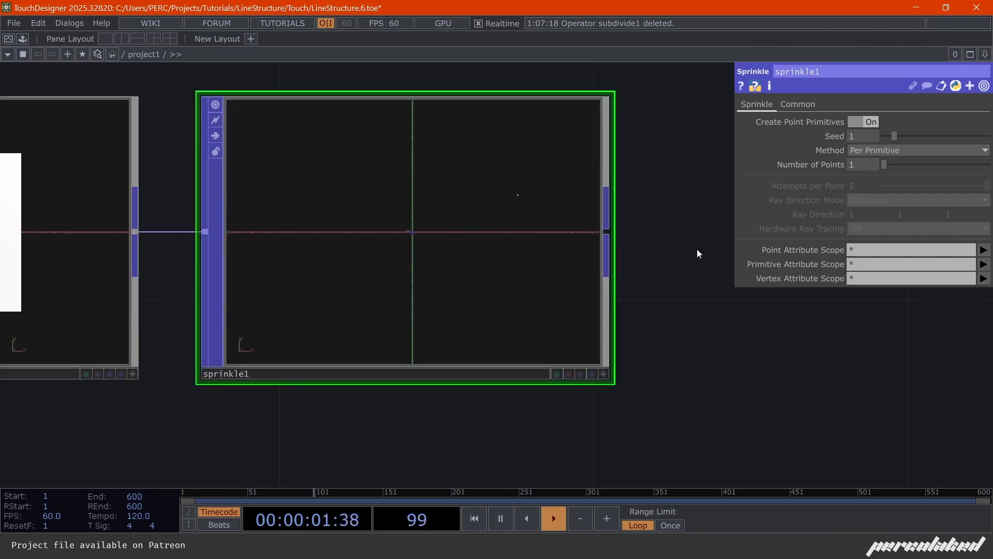
{"action": "left_click", "coordinate": [867, 136]}
{"action": "type", "text": "absT"}
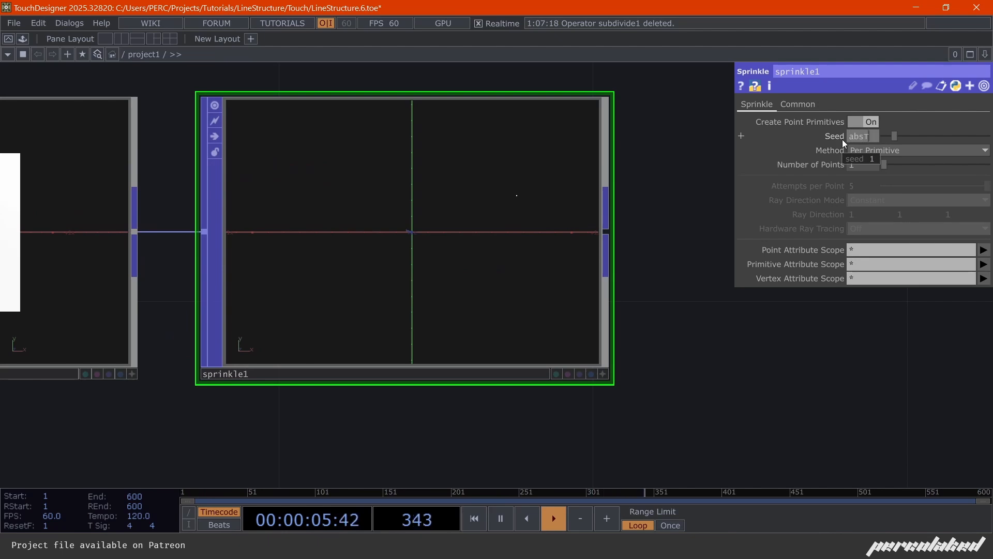
{"action": "type", "text": "ime.seconds"}
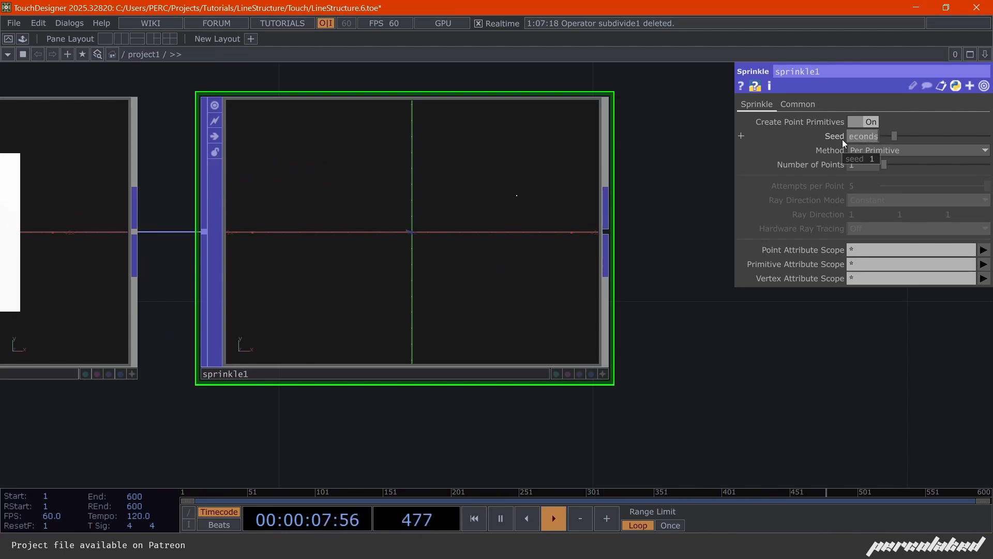
{"action": "key", "text": "Return"}
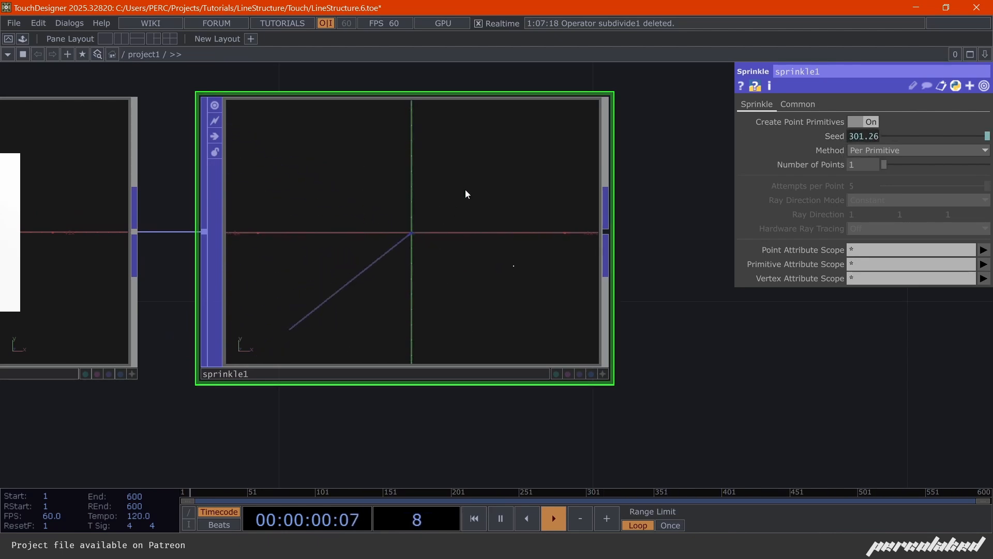
Pause timeline playback and inspect the single sprinkled point alongside the square outline in null_base
{"action": "key", "text": "space"}
{"action": "scroll", "coordinate": [359, 209], "scroll_direction": "down", "scroll_amount": 5}
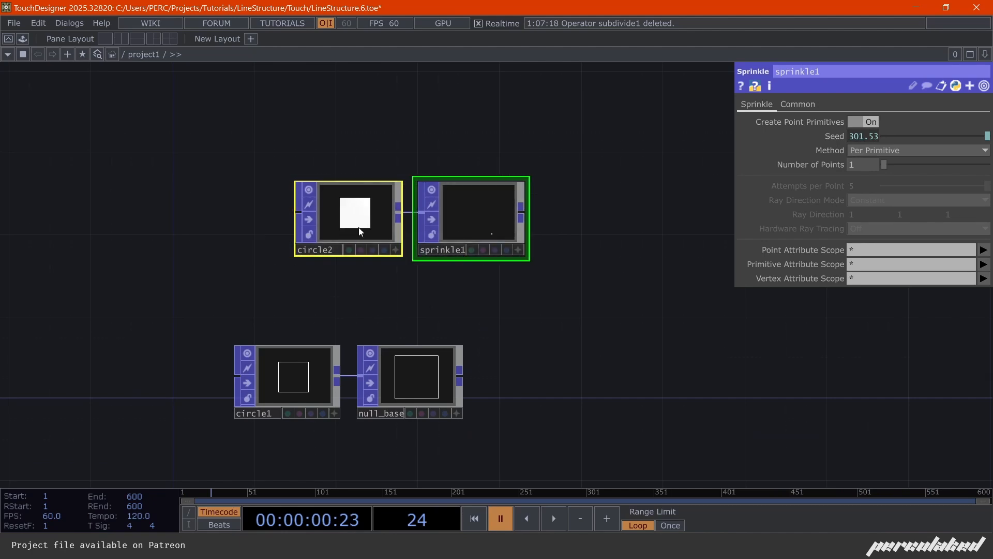
{"action": "scroll", "coordinate": [325, 243], "scroll_direction": "up", "scroll_amount": 4}
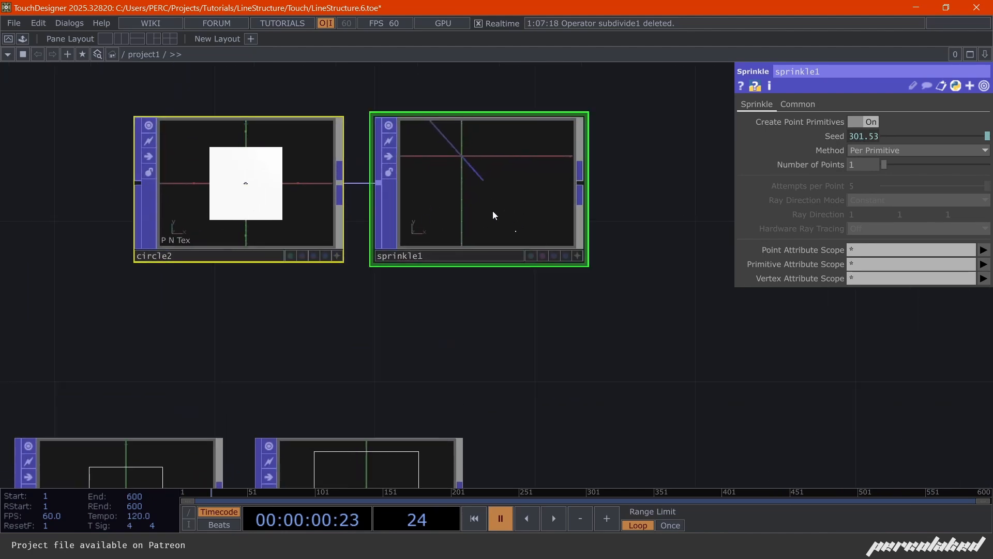
{"action": "scroll", "coordinate": [495, 214], "scroll_direction": "down", "scroll_amount": 2}
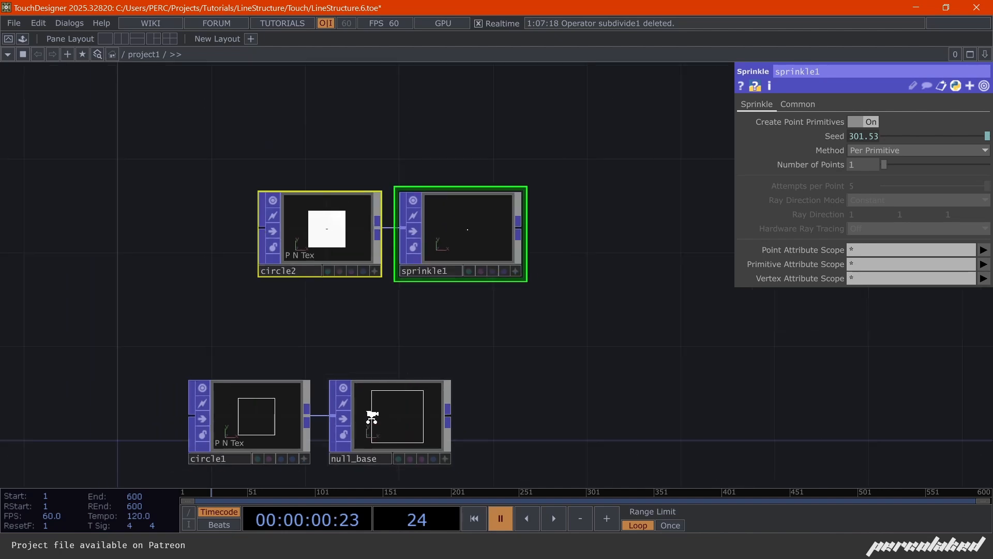
{"action": "scroll", "coordinate": [407, 401], "scroll_direction": "up", "scroll_amount": 3}
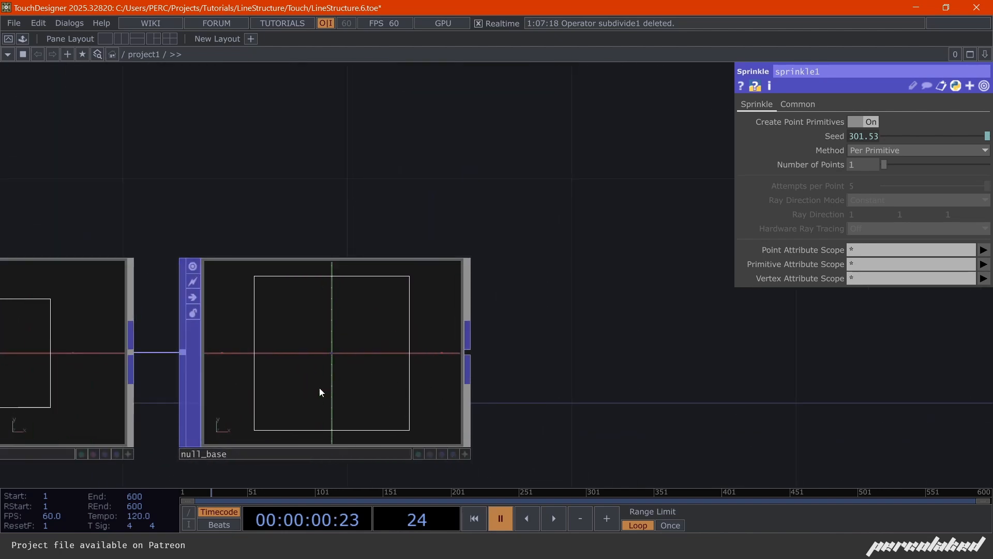
{"action": "scroll", "coordinate": [319, 387], "scroll_direction": "down", "scroll_amount": 2}
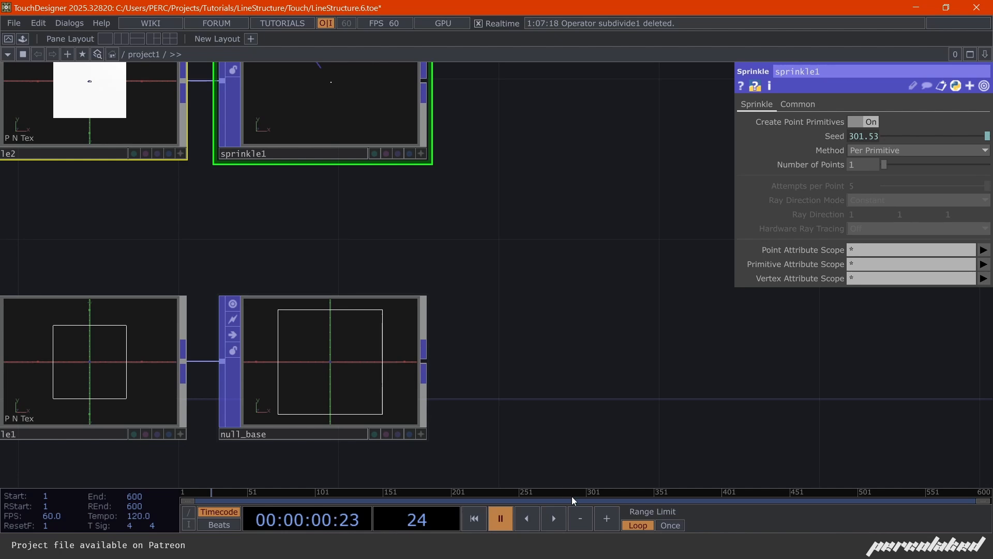
{"action": "left_click_drag", "start_coordinate": [546, 430], "coordinate": [536, 393]}
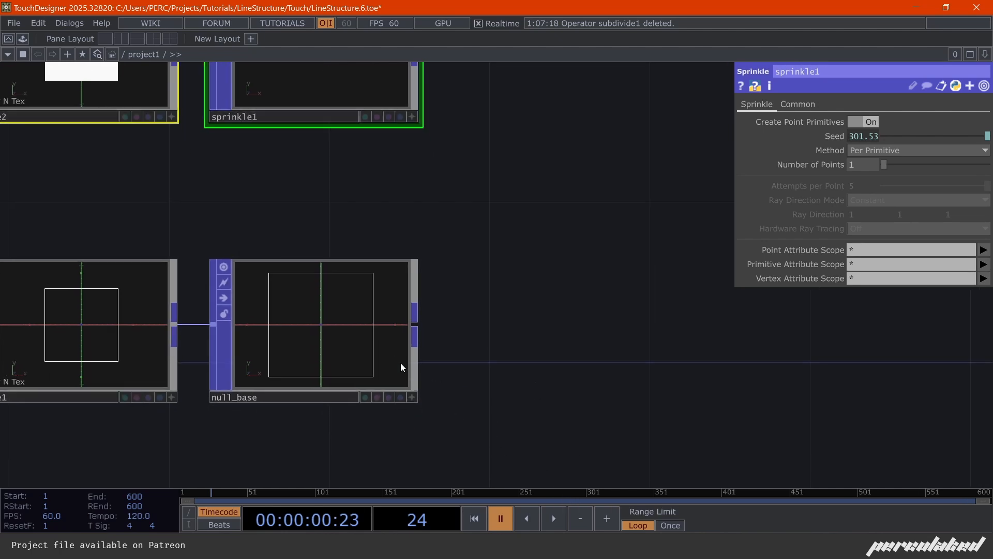
{"action": "scroll", "coordinate": [397, 346], "scroll_direction": "down", "scroll_amount": 2}
{"action": "left_click_drag", "start_coordinate": [368, 279], "coordinate": [297, 346]}
Reposition the circle2 and sprinkle1 pair above the base chain, offset slightly to its left
{"action": "left_click", "coordinate": [155, 244]}
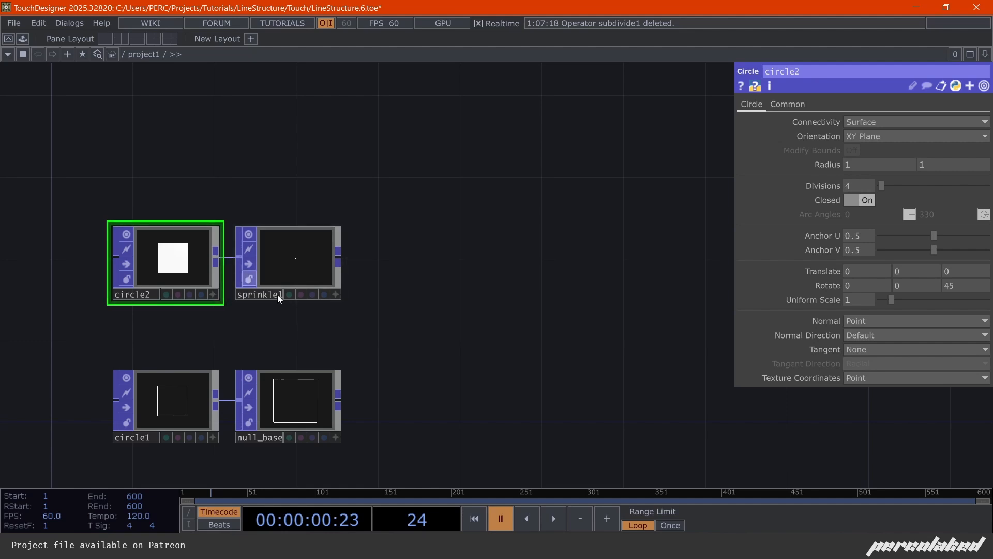
{"action": "scroll", "coordinate": [193, 315], "scroll_direction": "up", "scroll_amount": 1}
{"action": "scroll", "coordinate": [193, 316], "scroll_direction": "up", "scroll_amount": 1}
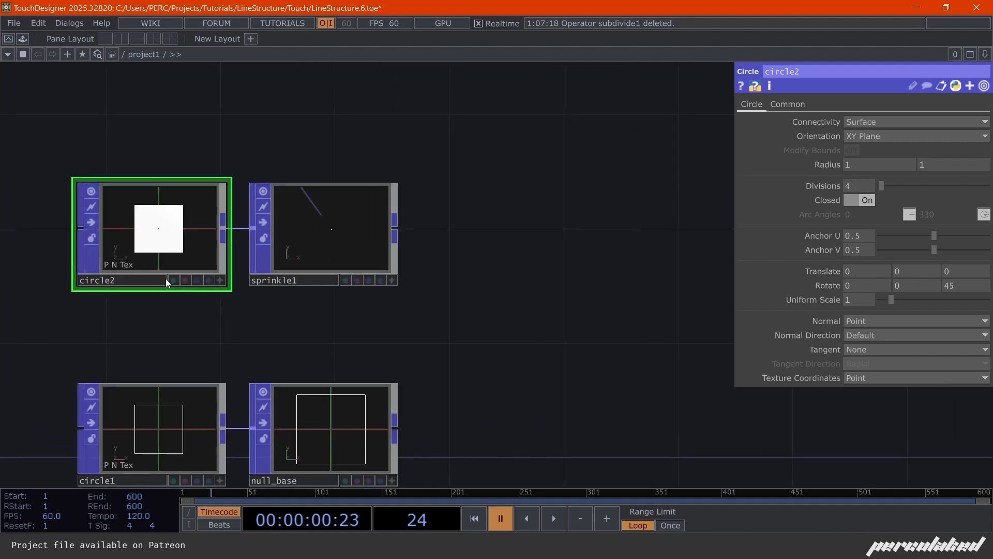
{"action": "right_click_drag", "start_coordinate": [133, 122], "coordinate": [330, 260]}
{"action": "left_click_drag", "start_coordinate": [329, 261], "coordinate": [330, 175]}
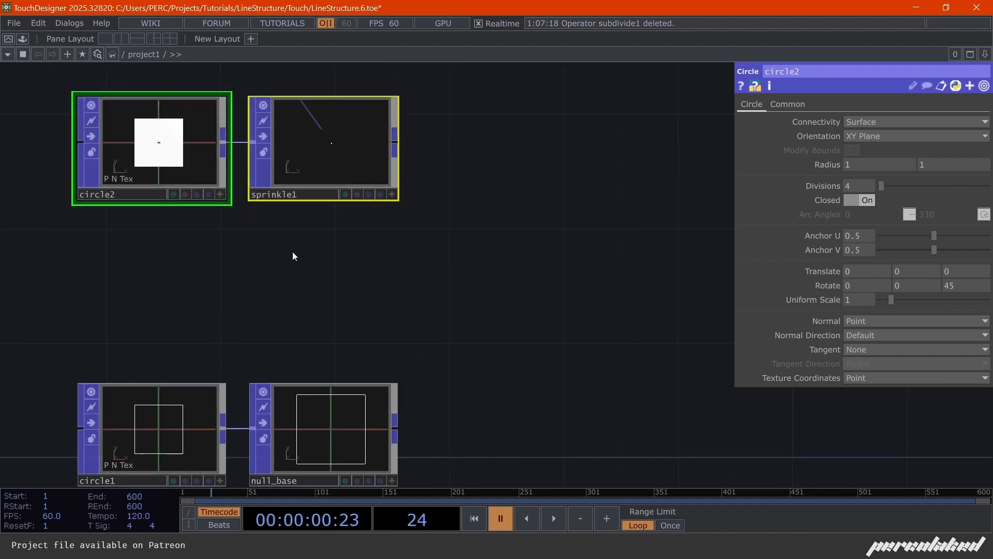
{"action": "left_click", "coordinate": [244, 411]}
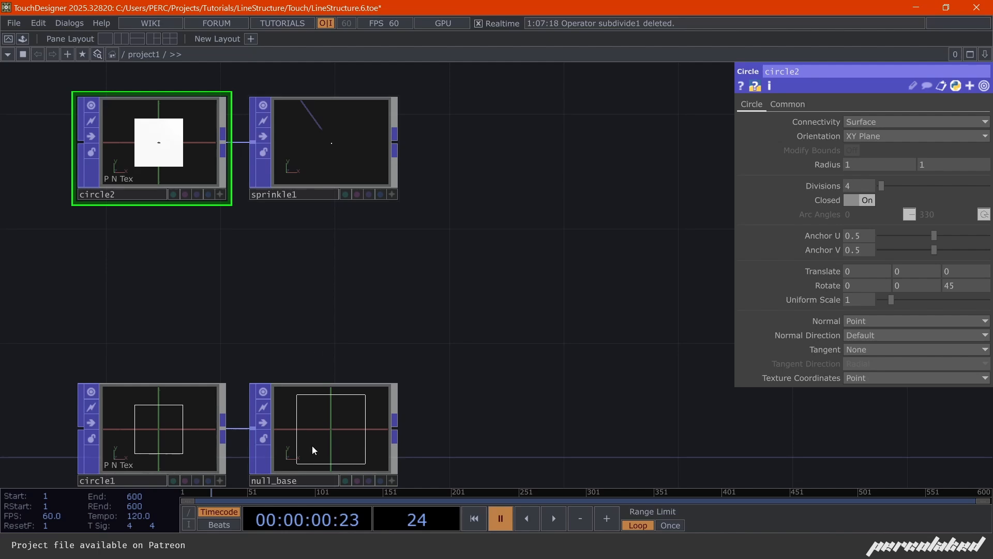
{"action": "right_click_drag", "start_coordinate": [222, 356], "coordinate": [347, 437]}
{"action": "left_click", "coordinate": [333, 311]}
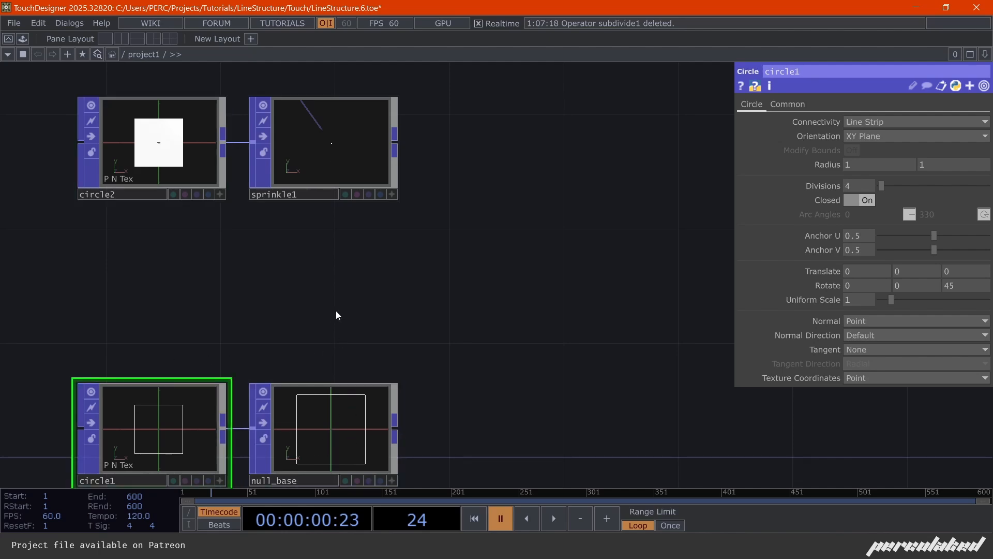
{"action": "left_click_drag", "start_coordinate": [336, 311], "coordinate": [348, 335]}
{"action": "right_click_drag", "start_coordinate": [369, 277], "coordinate": [218, 176]}
{"action": "left_click_drag", "start_coordinate": [317, 158], "coordinate": [288, 215]}
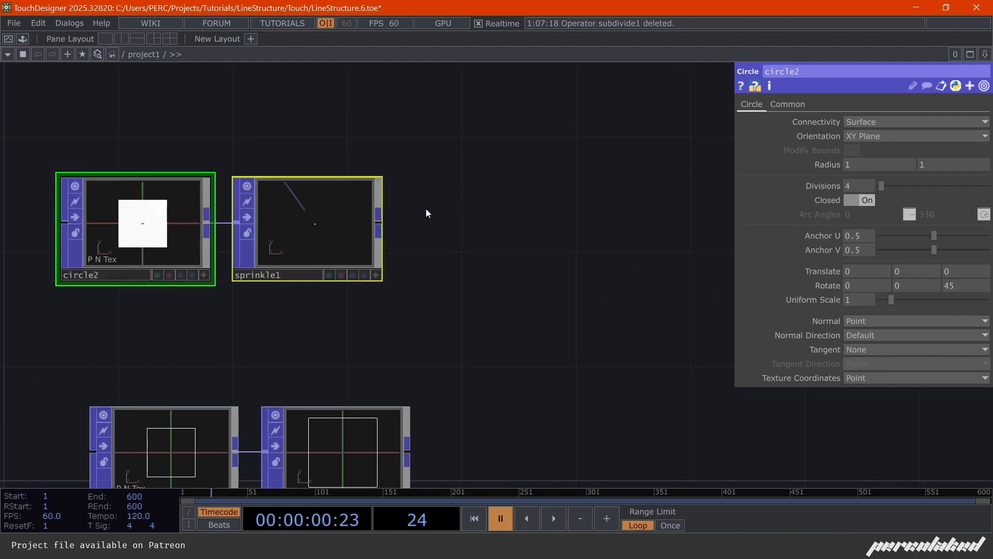
Connect a Noise POP to sprinkle1's output and place it in line with the upper chain
{"action": "right_click", "coordinate": [377, 225]}
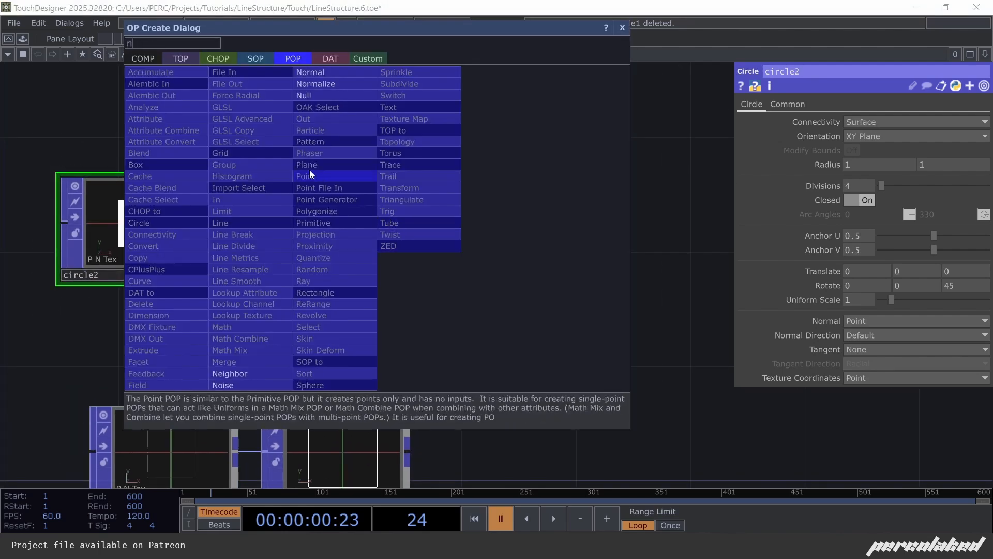
{"action": "left_click", "coordinate": [234, 389]}
{"action": "left_click", "coordinate": [481, 259]}
{"action": "left_click_drag", "start_coordinate": [480, 259], "coordinate": [480, 231]}
Keep P as the Noise POP's lookup attribute and set its noise size to 1
{"action": "left_click", "coordinate": [974, 121]}
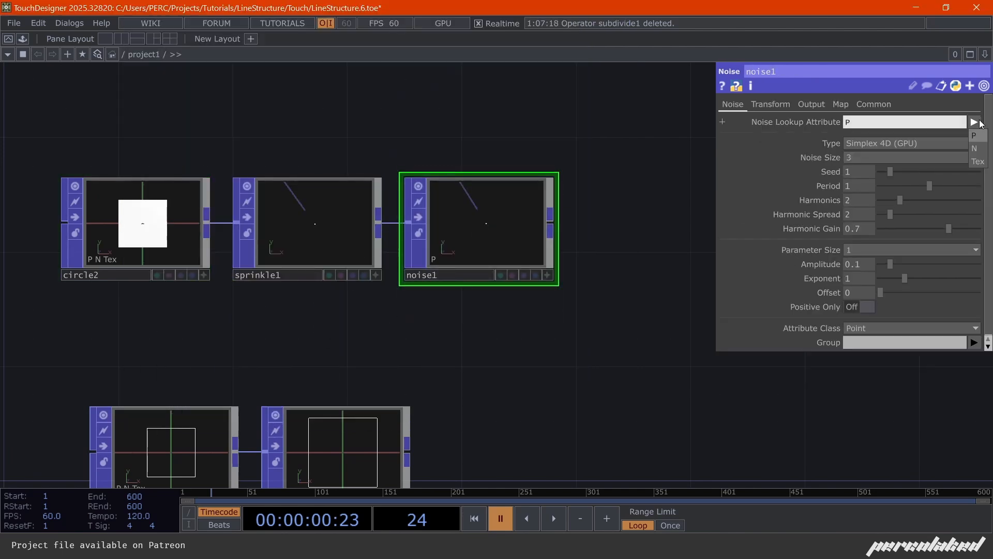
{"action": "left_click", "coordinate": [637, 170]}
{"action": "left_click_drag", "start_coordinate": [640, 249], "coordinate": [592, 260]}
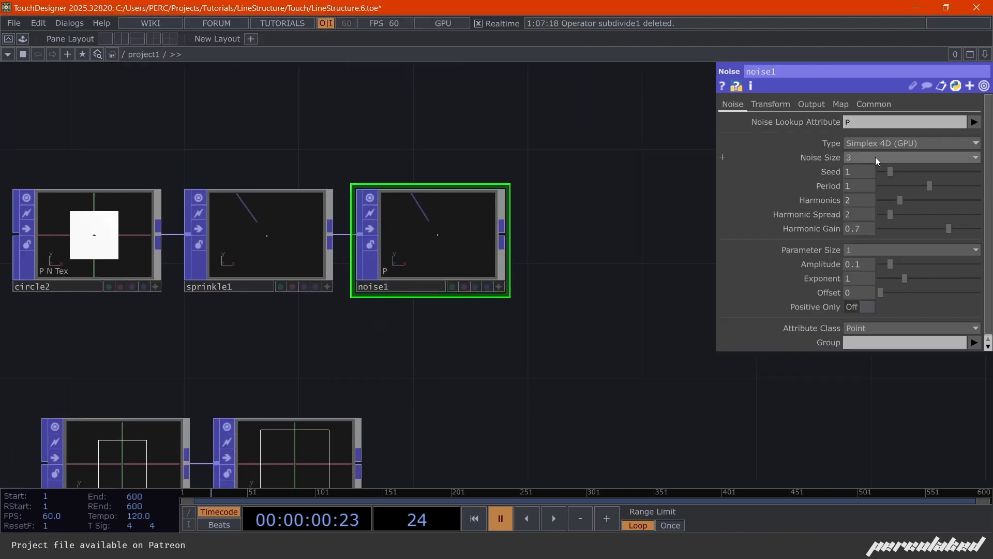
{"action": "left_click", "coordinate": [874, 157]}
{"action": "left_click", "coordinate": [851, 170]}
Set the Noise POP's combine operation to None and output the noise as a new attribute named Angle
{"action": "left_click", "coordinate": [776, 104]}
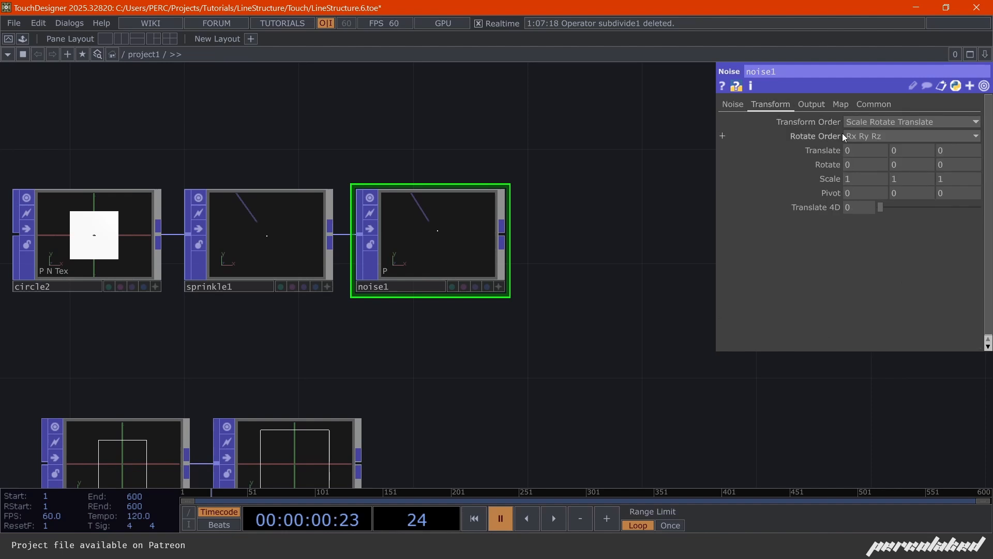
{"action": "left_click", "coordinate": [814, 105]}
{"action": "left_click", "coordinate": [858, 185]}
{"action": "left_click", "coordinate": [857, 186]}
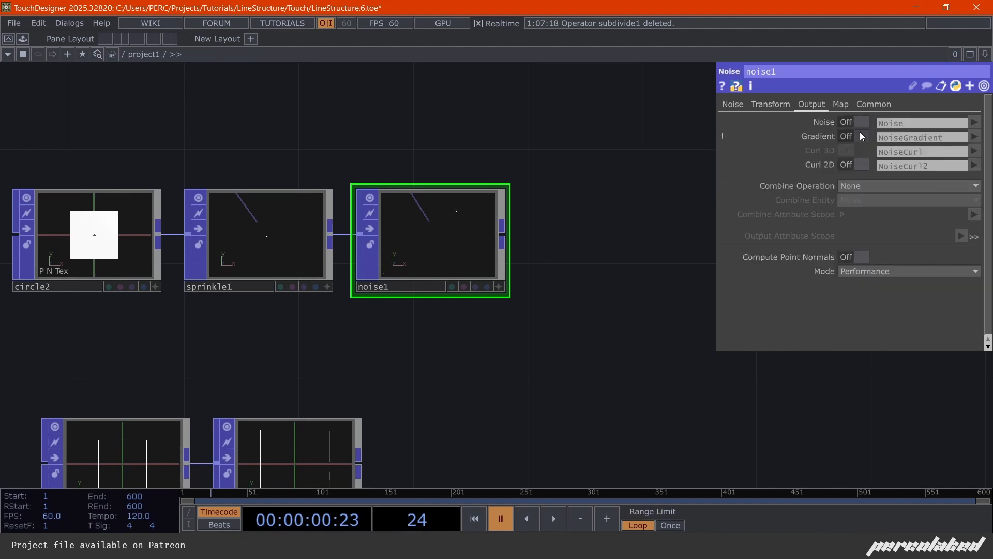
{"action": "left_click", "coordinate": [863, 122]}
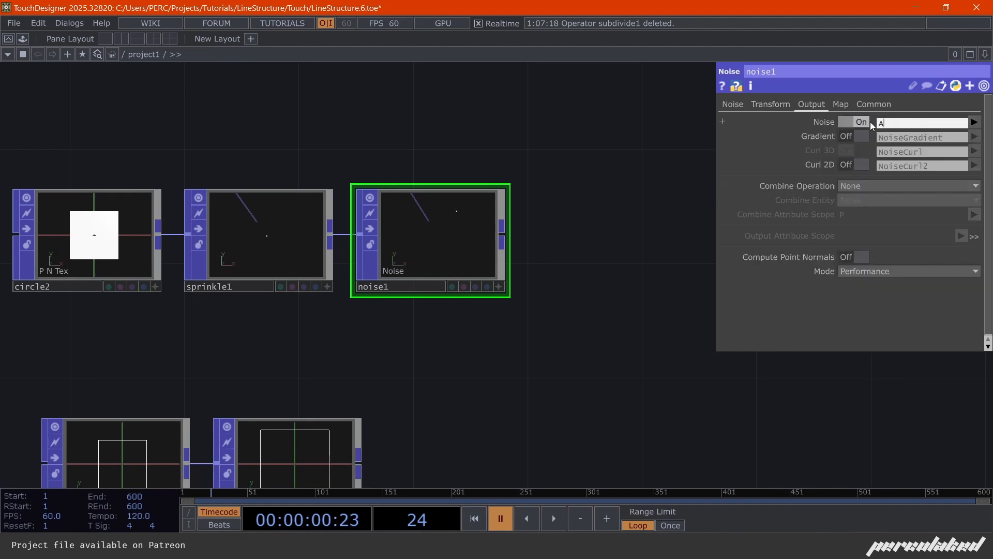
{"action": "type", "text": "Angle"}
{"action": "key", "text": "Return"}
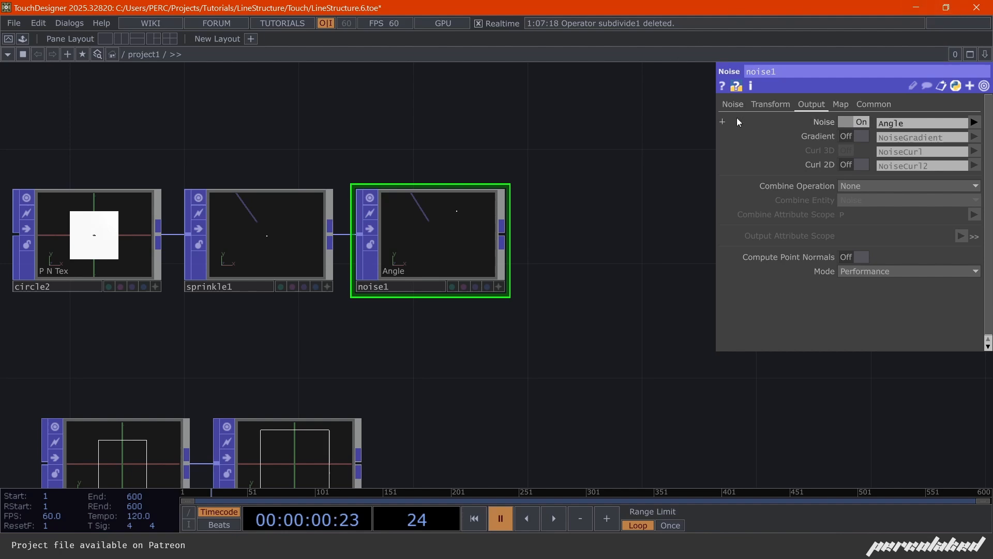
Set both the amplitude and the offset of the Noise POP to 0.5
{"action": "left_click", "coordinate": [736, 104]}
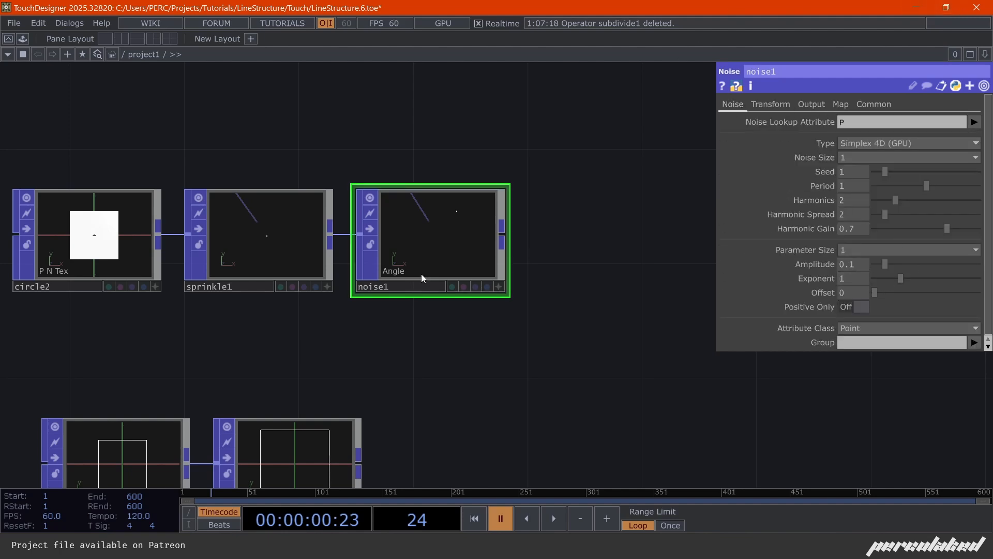
{"action": "middle_click_drag", "start_coordinate": [859, 269], "coordinate": [889, 251]}
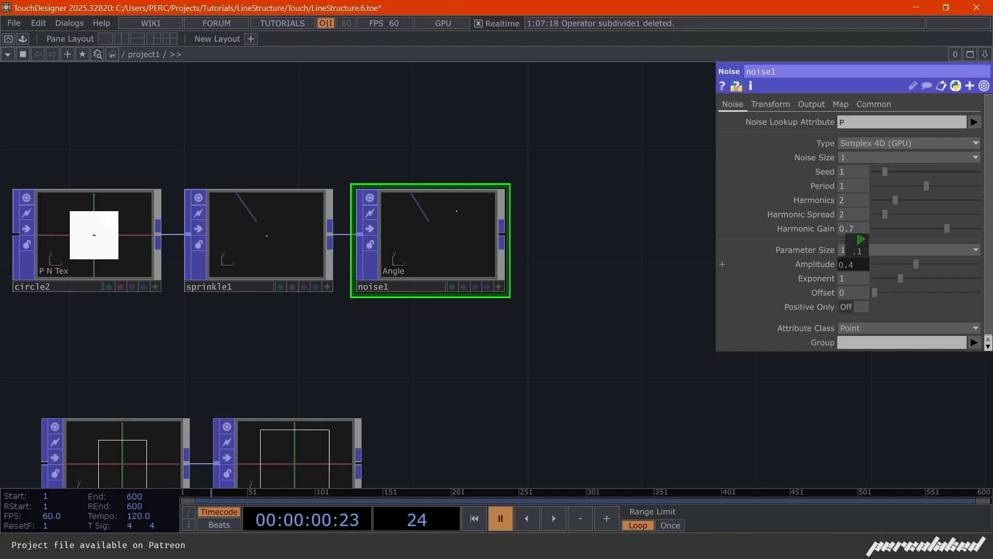
{"action": "mouse_move", "coordinate": [854, 297]}
{"action": "middle_mouse_down"}
{"action": "mouse_move", "coordinate": [877, 294]}
{"action": "mouse_move", "coordinate": [859, 280]}
{"action": "middle_mouse_up"}
{"action": "left_click_drag", "start_coordinate": [612, 342], "coordinate": [538, 346]}
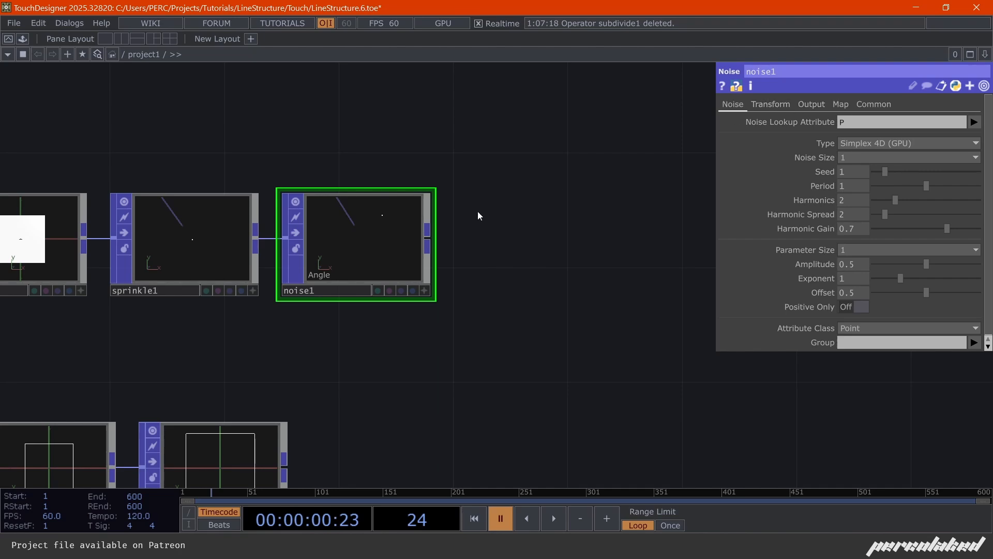
{"action": "left_click", "coordinate": [810, 105]}
{"action": "left_click", "coordinate": [772, 103]}
{"action": "left_click", "coordinate": [812, 104]}
{"action": "left_click", "coordinate": [734, 105]}
Connect a Quantize POP to noise1's output and place it at the end of the upper chain
{"action": "left_click", "coordinate": [429, 233]}
{"action": "type", "text": "b"}
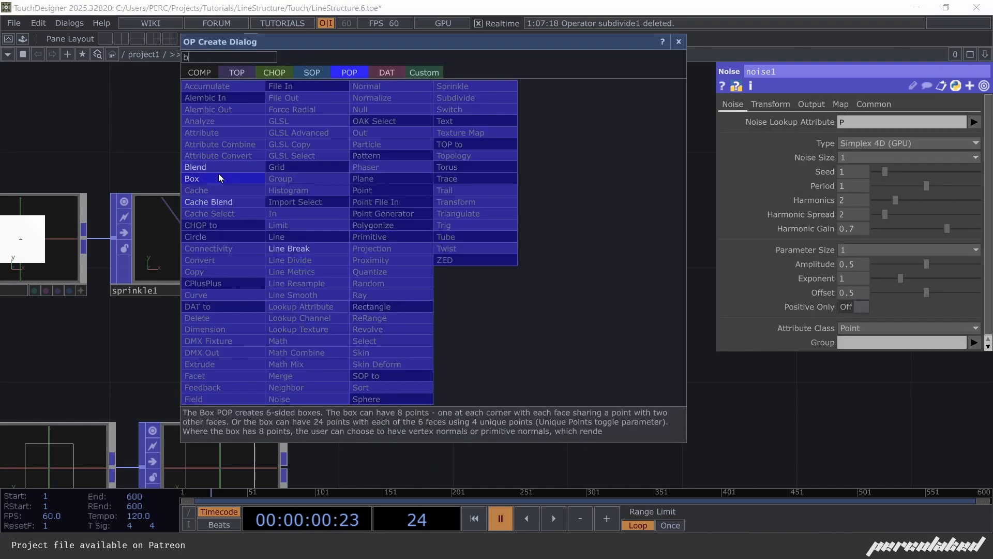
{"action": "left_click", "coordinate": [385, 273]}
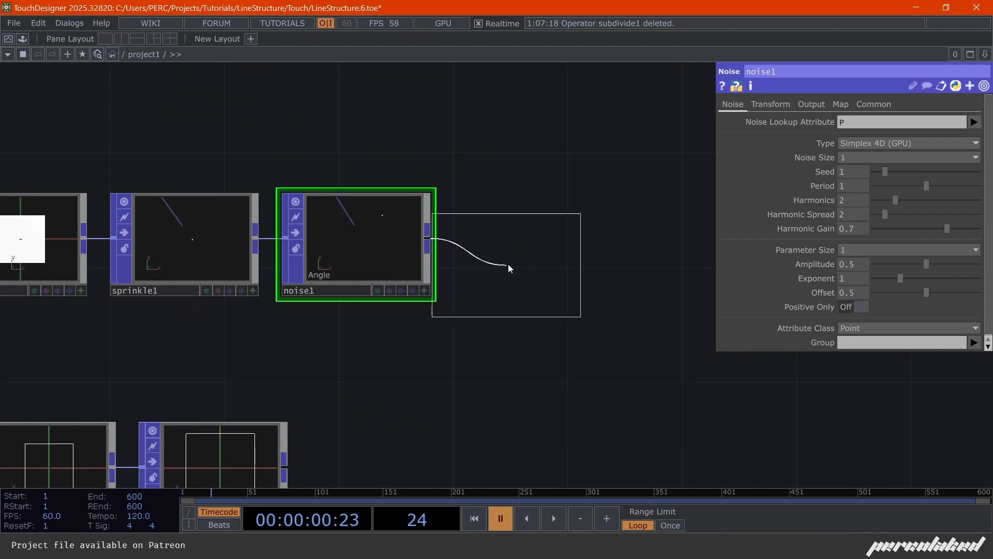
{"action": "left_click", "coordinate": [507, 263]}
Quantize the Angle attribute in quantize1 using Floor with a value step of 0.2, and bypass the operator
{"action": "left_click", "coordinate": [974, 157]}
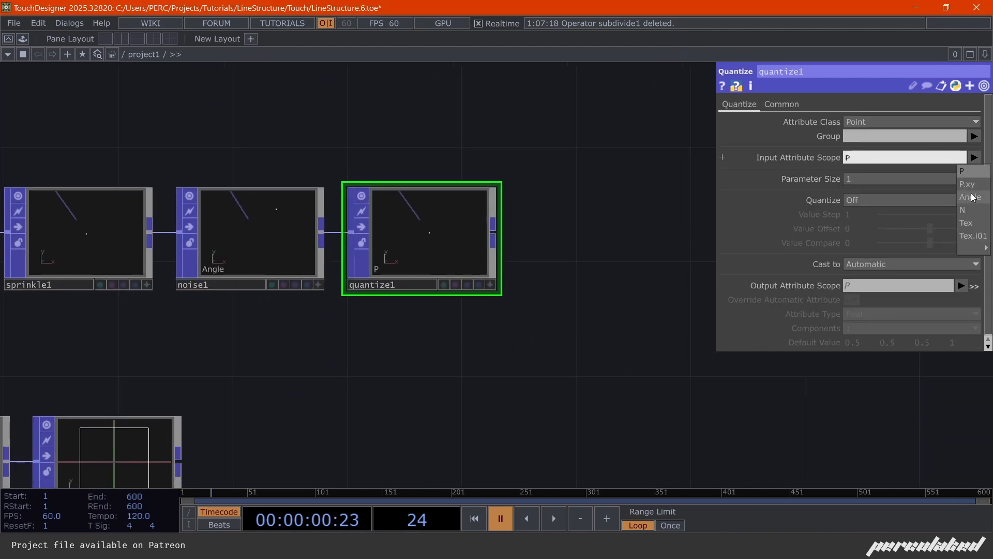
{"action": "left_click", "coordinate": [965, 198]}
{"action": "left_click", "coordinate": [859, 201]}
{"action": "left_click", "coordinate": [858, 219]}
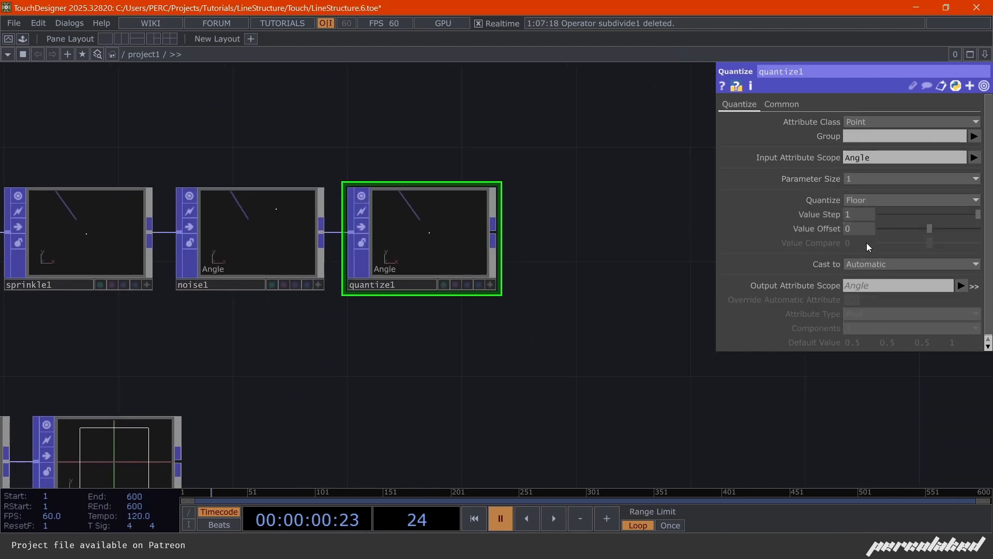
{"action": "middle_click_drag", "start_coordinate": [849, 222], "coordinate": [850, 196]}
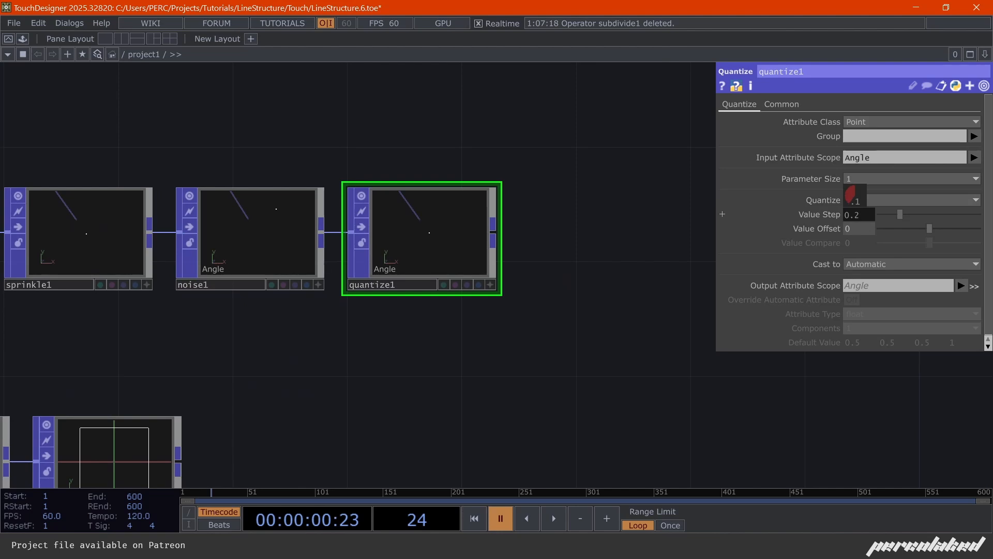
{"action": "left_click", "coordinate": [361, 228]}
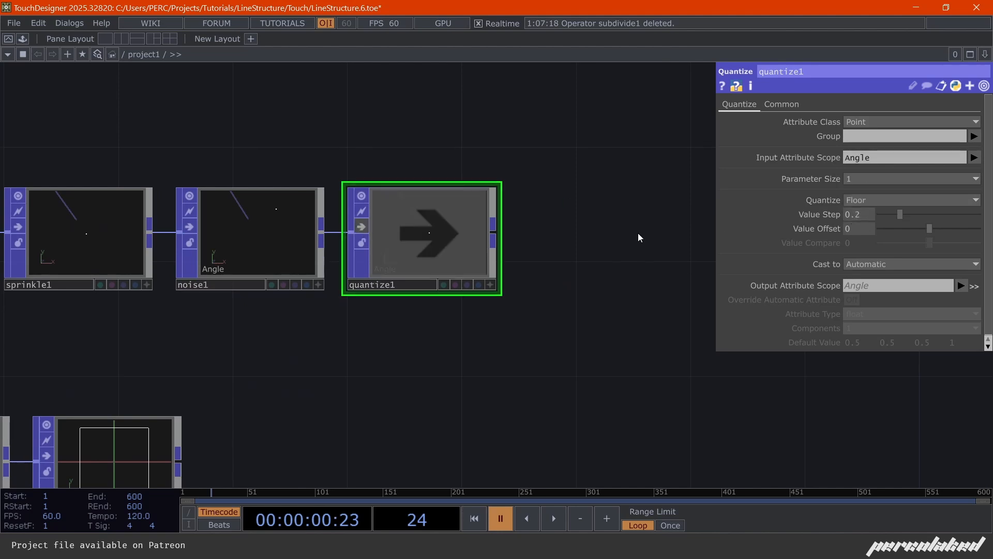
Add a Math POP after quantize1 that multiplies the Angle attribute by 6.2831
{"action": "left_click_drag", "start_coordinate": [686, 290], "coordinate": [487, 306]}
{"action": "right_click", "coordinate": [294, 249]}
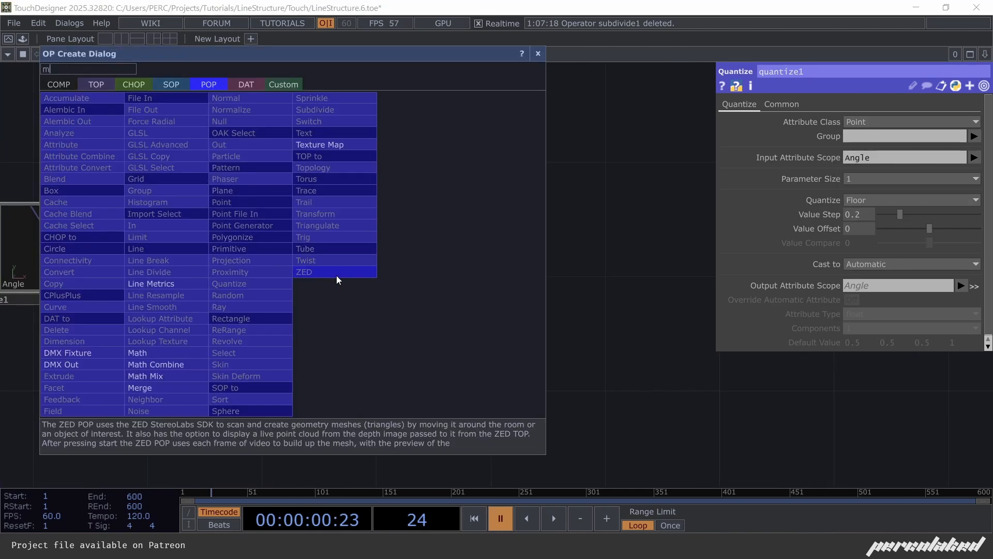
{"action": "key", "text": "Escape"}
{"action": "left_click", "coordinate": [337, 276]}
{"action": "left_click_drag", "start_coordinate": [337, 276], "coordinate": [397, 236]}
{"action": "left_click_drag", "start_coordinate": [545, 184], "coordinate": [585, 203]}
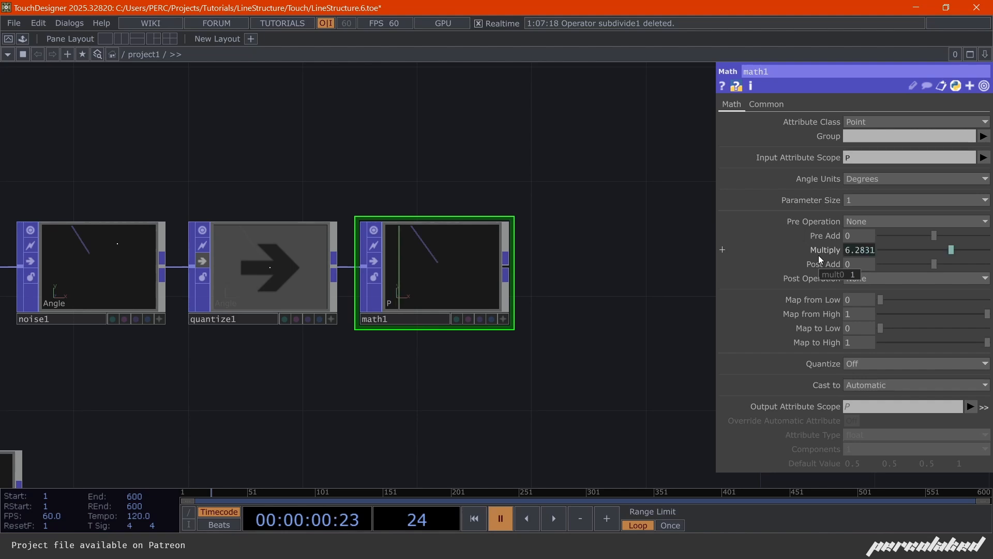
{"action": "left_click", "coordinate": [983, 158]}
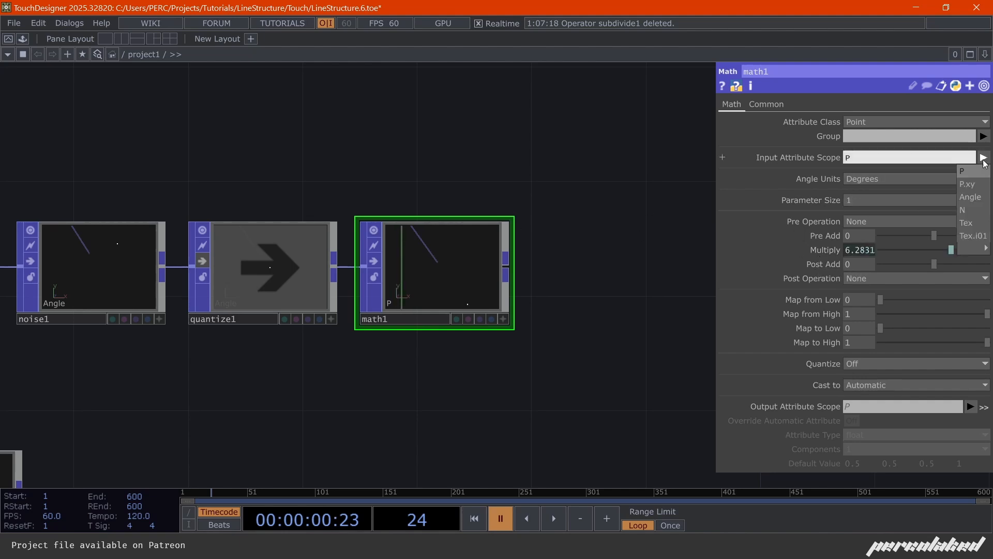
{"action": "left_click", "coordinate": [978, 201]}
Add an Attribute POP after math1 at the end of the upper chain
{"action": "left_click_drag", "start_coordinate": [623, 297], "coordinate": [581, 301]}
{"action": "left_click_drag", "start_coordinate": [494, 350], "coordinate": [399, 328]}
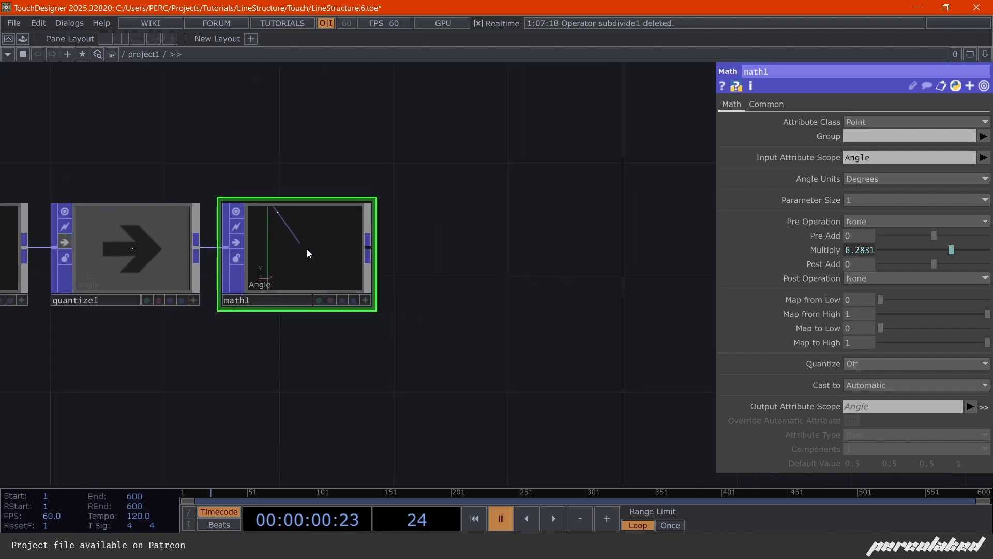
{"action": "scroll", "coordinate": [278, 231], "scroll_direction": "up", "scroll_amount": 2}
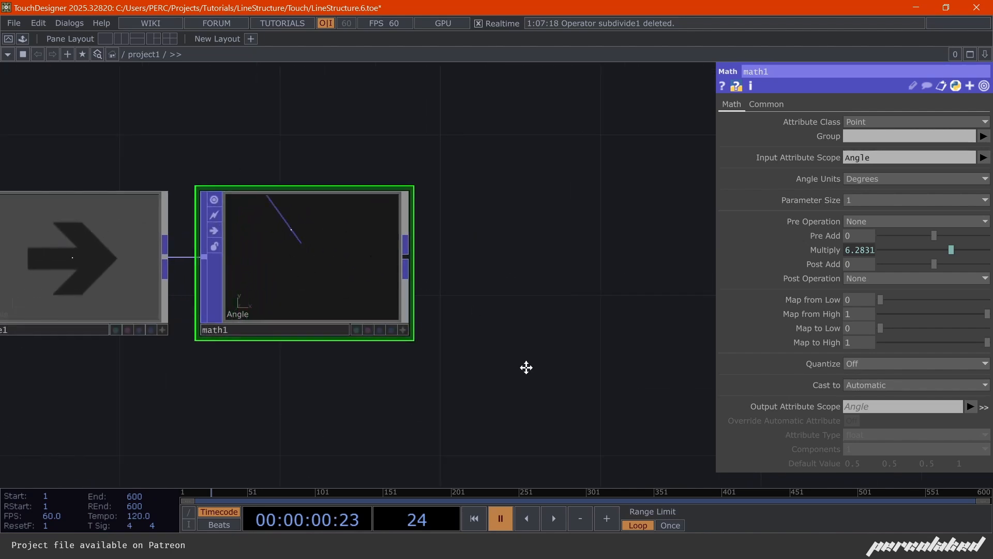
{"action": "scroll", "coordinate": [284, 288], "scroll_direction": "down", "scroll_amount": 2}
{"action": "key", "text": "Tab"}
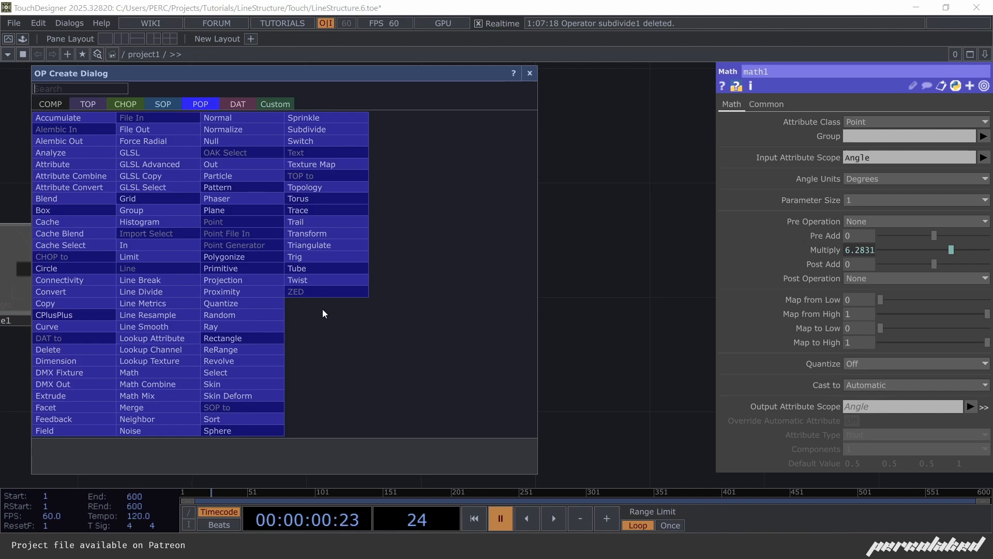
{"action": "type", "text": "att"}
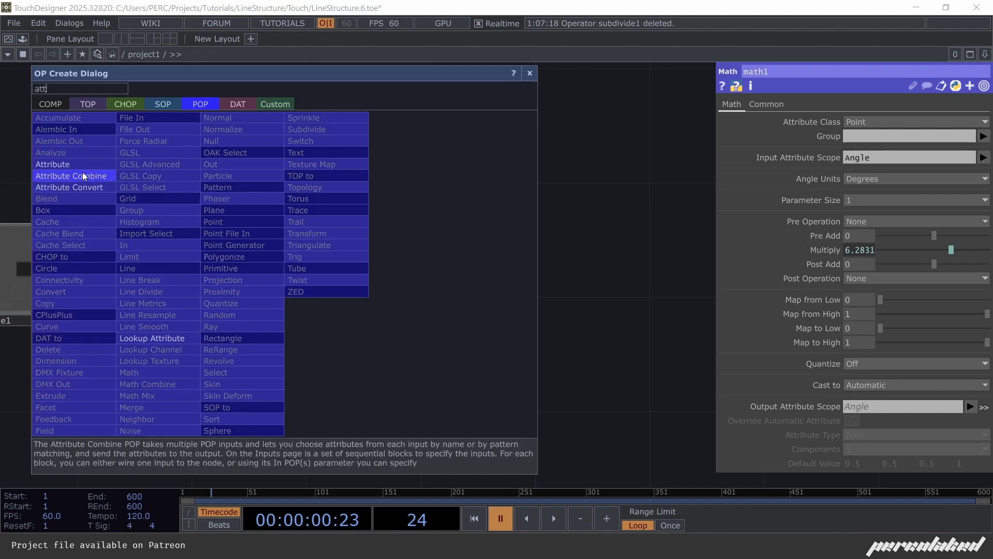
{"action": "left_click", "coordinate": [83, 173]}
{"action": "left_click", "coordinate": [342, 270]}
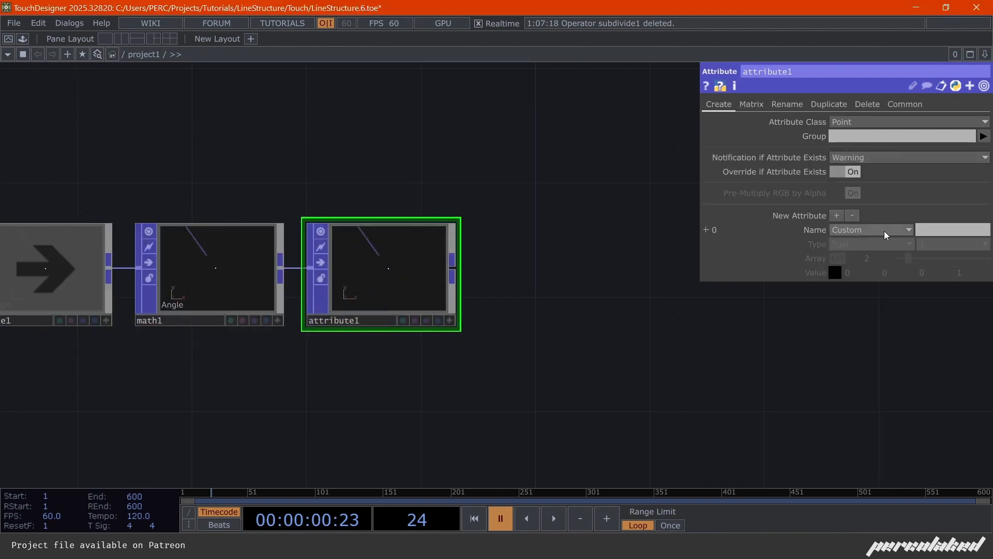
Create a custom float attribute named Direction with 3 components in attribute1
{"action": "left_click", "coordinate": [937, 228]}
{"action": "type", "text": "Direction"}
{"action": "key", "text": "Return"}
{"action": "left_click", "coordinate": [936, 244]}
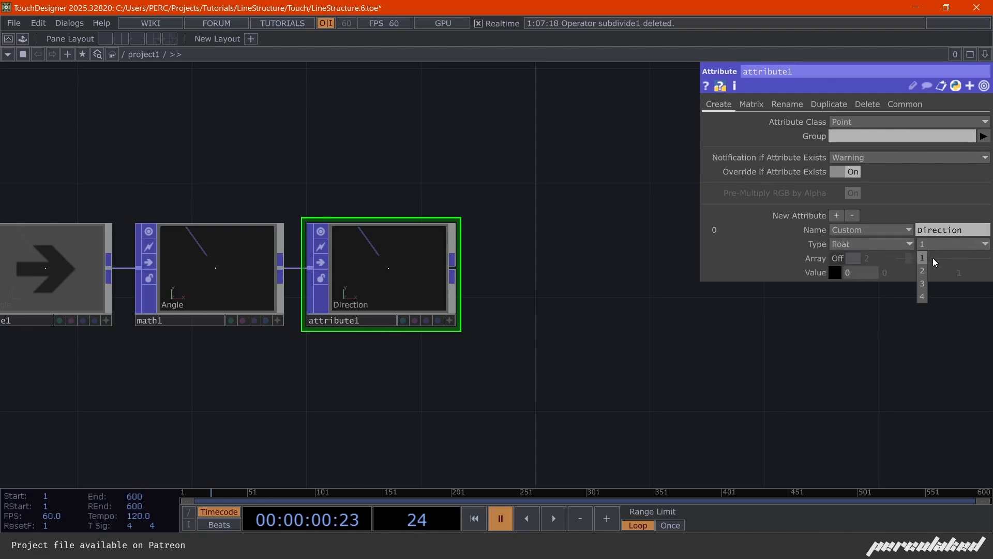
{"action": "left_click", "coordinate": [919, 282]}
Add a Math Mix POP after attribute1
{"action": "left_click_drag", "start_coordinate": [496, 323], "coordinate": [395, 333]}
{"action": "right_click", "coordinate": [354, 278]}
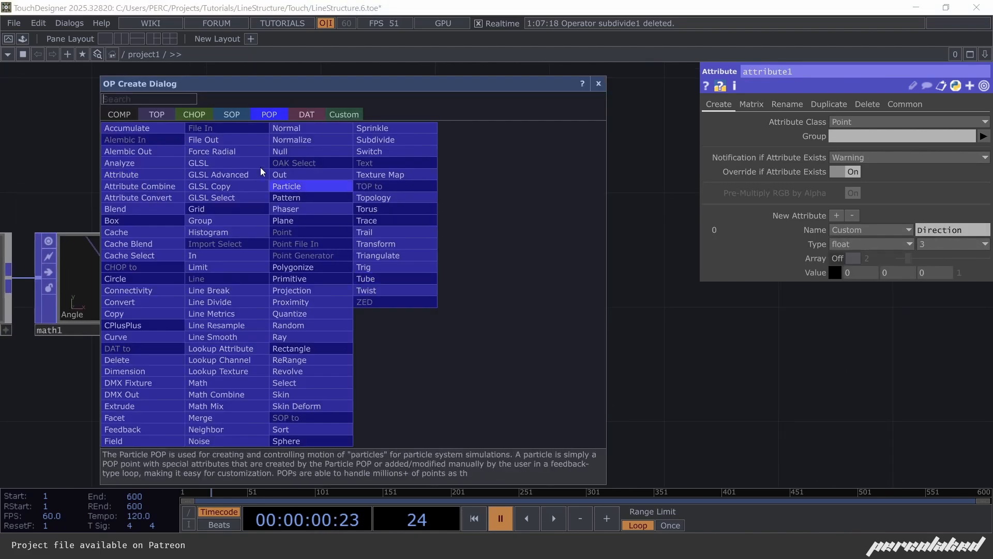
{"action": "left_click", "coordinate": [212, 406]}
{"action": "left_click", "coordinate": [447, 278]}
Set the Math Mix POP's first combine operation to cos(A) on Angle, with the result written to Direction(0)
{"action": "left_click", "coordinate": [915, 150]}
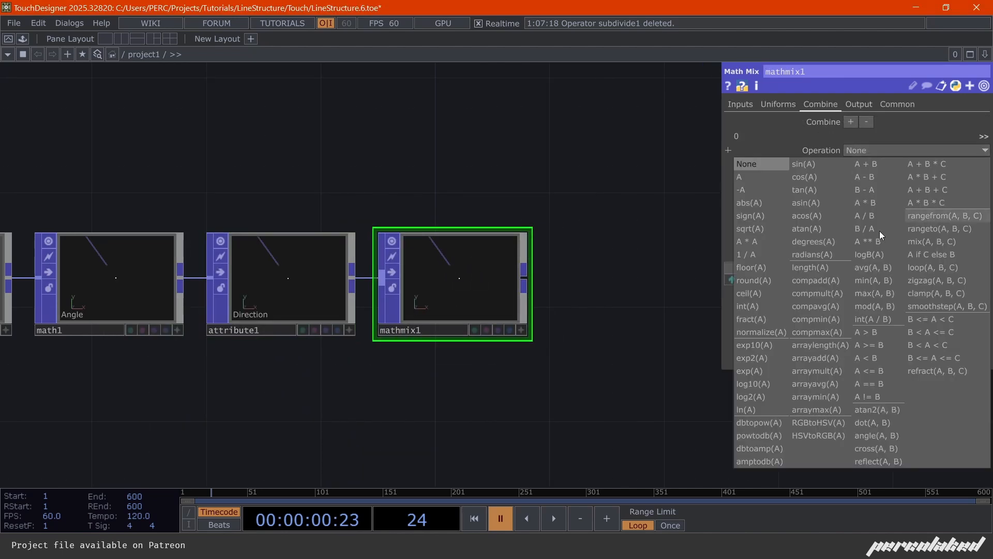
{"action": "left_click", "coordinate": [804, 177]}
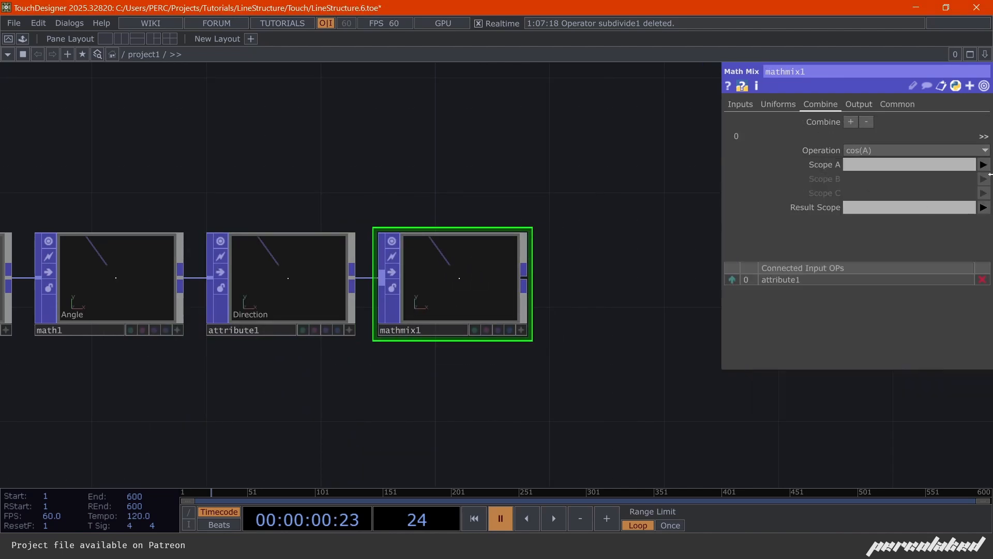
{"action": "left_click", "coordinate": [983, 164]}
{"action": "left_click", "coordinate": [974, 203]}
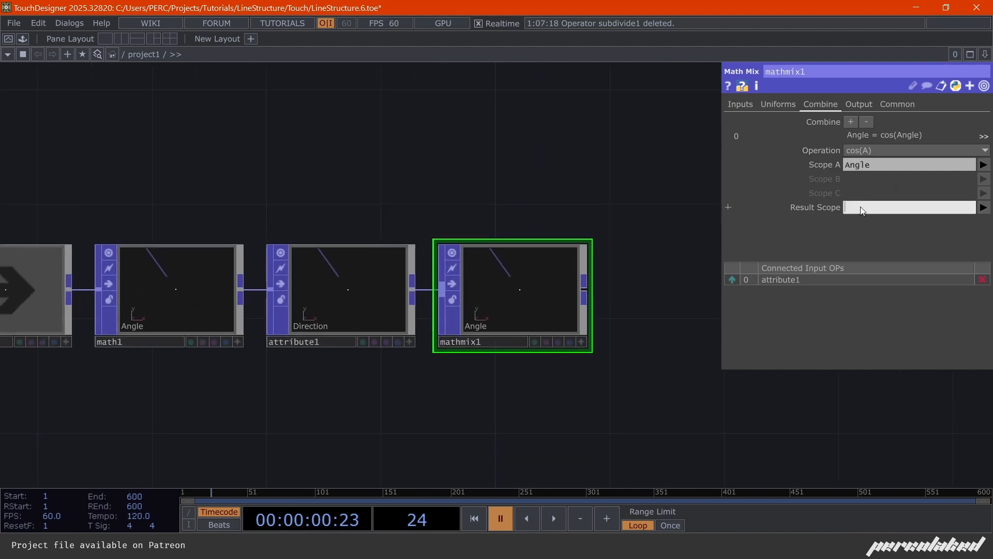
{"action": "left_click", "coordinate": [983, 207]}
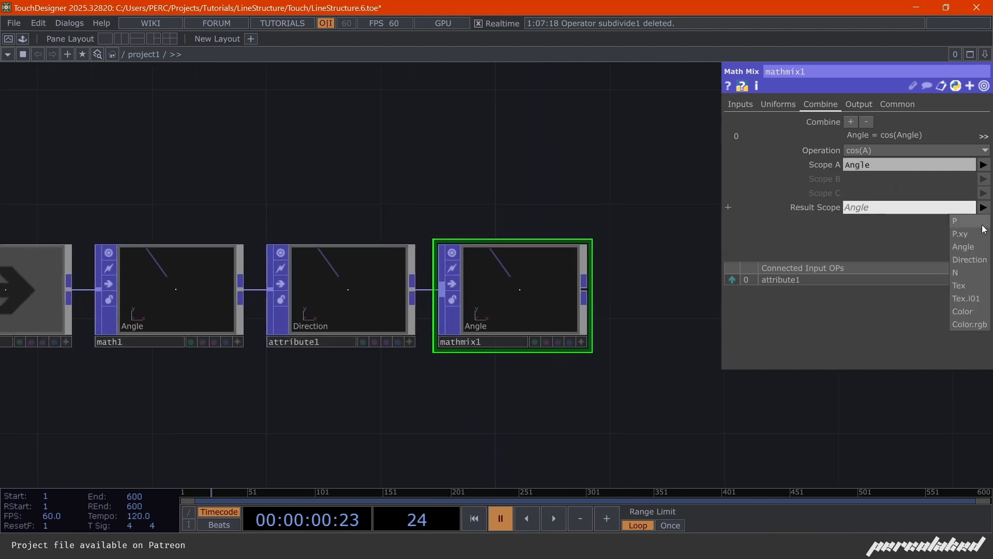
{"action": "left_click", "coordinate": [969, 260]}
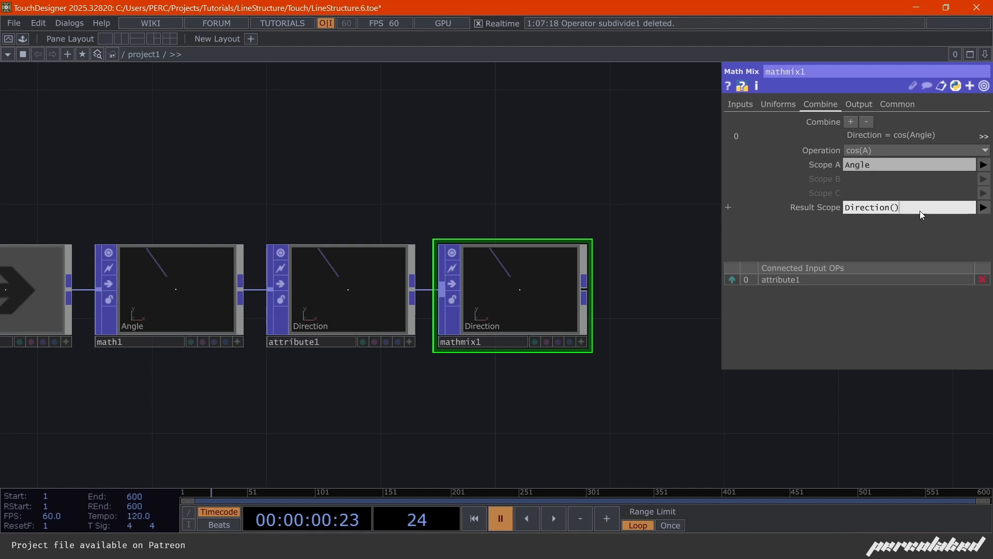
{"action": "key", "text": "BackSpace"}
{"action": "type", "text": "0"}
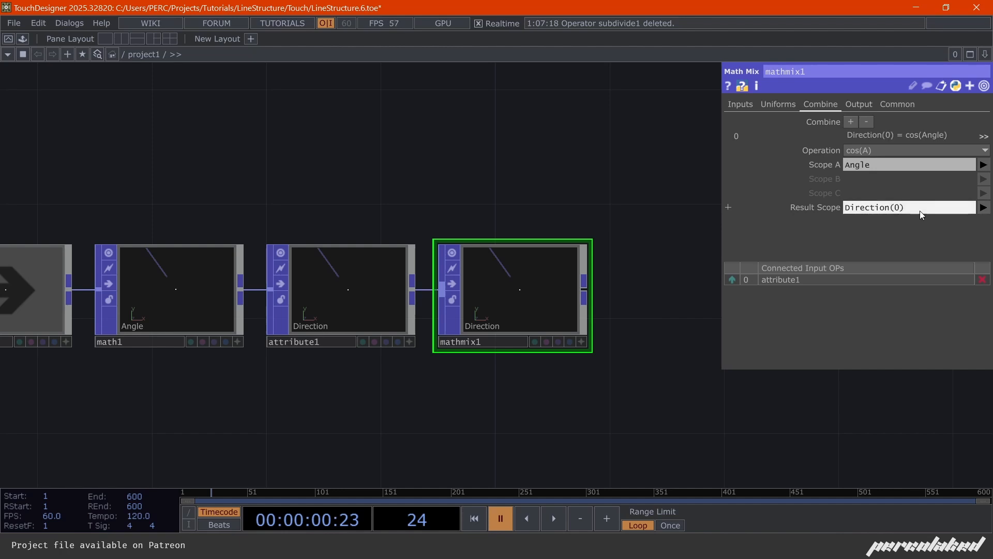
{"action": "key", "text": "Return"}
Add a second combine block that applies sin(A) to Angle and writes the result to Direction's second component
{"action": "left_click", "coordinate": [851, 122]}
{"action": "left_click", "coordinate": [896, 242]}
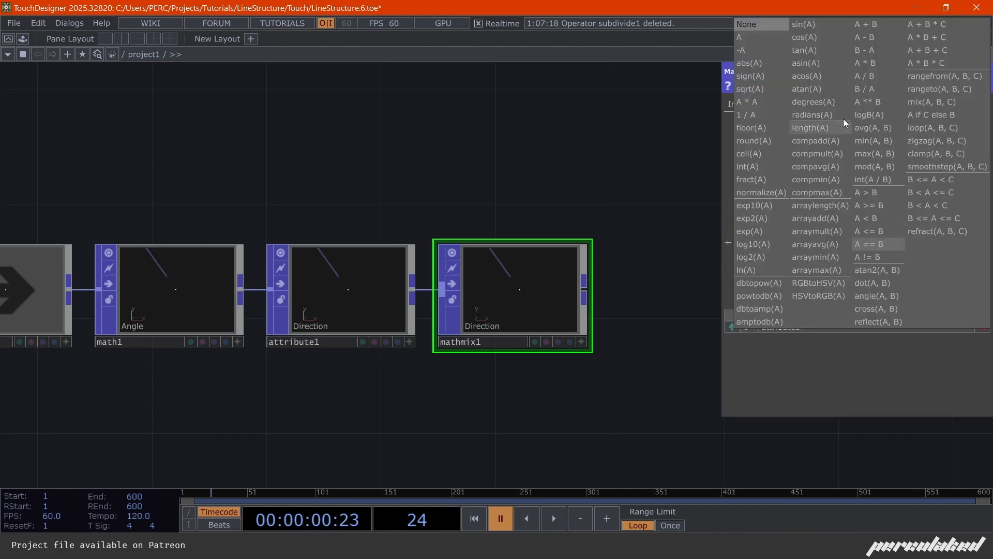
{"action": "left_click", "coordinate": [833, 73]}
{"action": "left_click", "coordinate": [983, 257]}
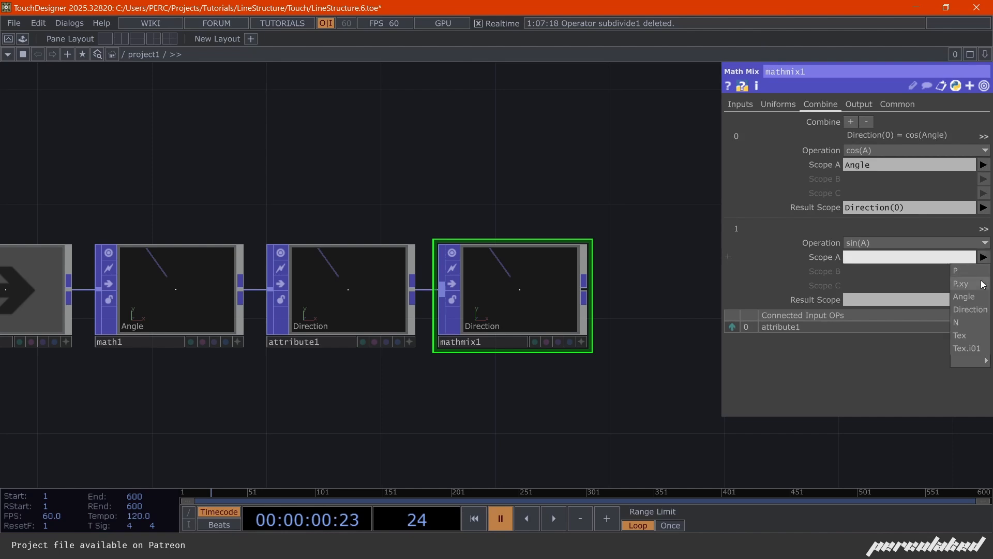
{"action": "left_click", "coordinate": [960, 294]}
{"action": "left_click", "coordinate": [983, 300]}
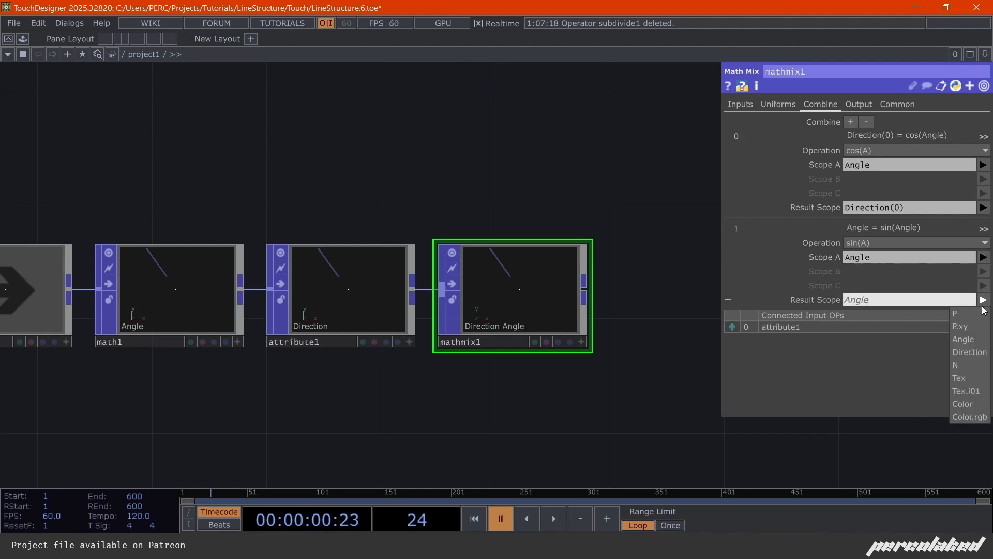
{"action": "left_click", "coordinate": [968, 352]}
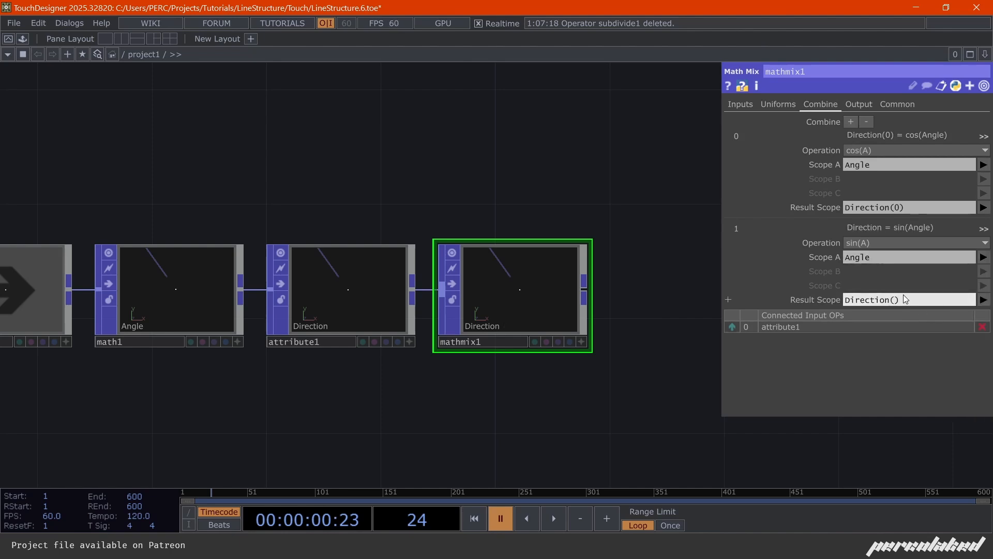
{"action": "key", "text": "Return"}
Set the Math Mix POP's angle units to radians and review the settings of the preceding operators
{"action": "left_click", "coordinate": [741, 104]}
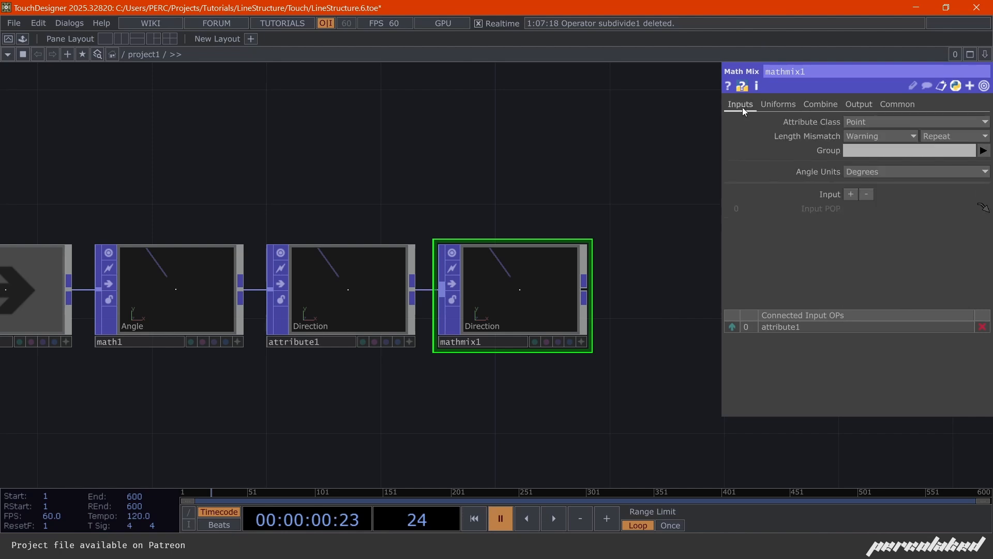
{"action": "left_click", "coordinate": [859, 175]}
{"action": "left_click", "coordinate": [868, 195]}
{"action": "left_click", "coordinate": [347, 303]}
{"action": "left_click", "coordinate": [176, 305]}
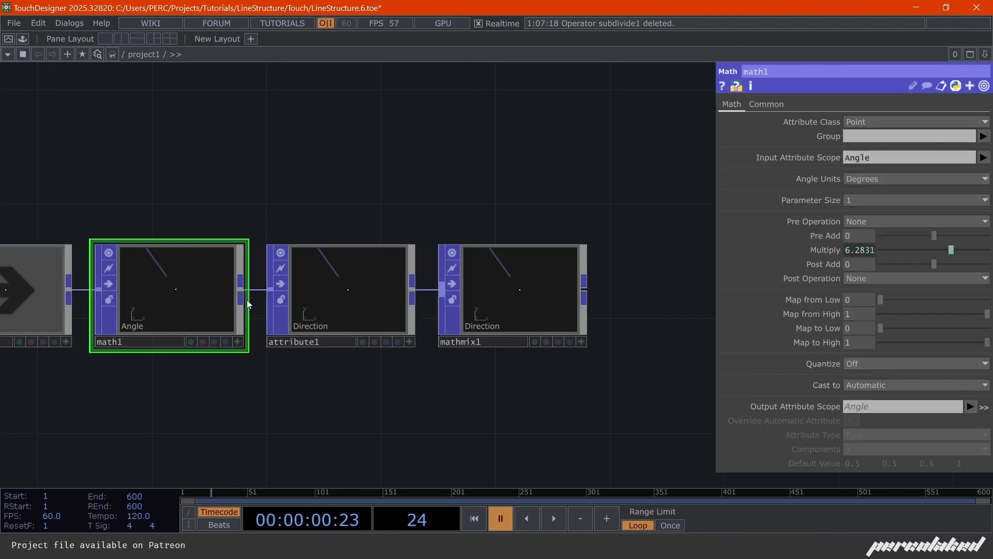
Make mathmix1's viewer active and display the Direction point attribute as vectors in it
{"action": "scroll", "coordinate": [562, 294], "scroll_direction": "up", "scroll_amount": 5}
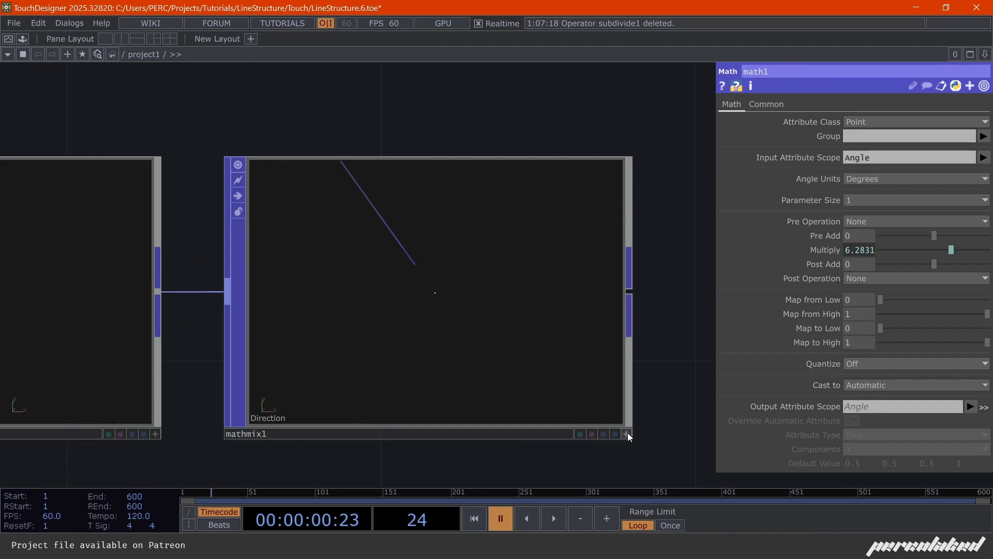
{"action": "left_click", "coordinate": [628, 432]}
{"action": "right_click", "coordinate": [510, 282]}
{"action": "mouse_move", "coordinate": [599, 324]}
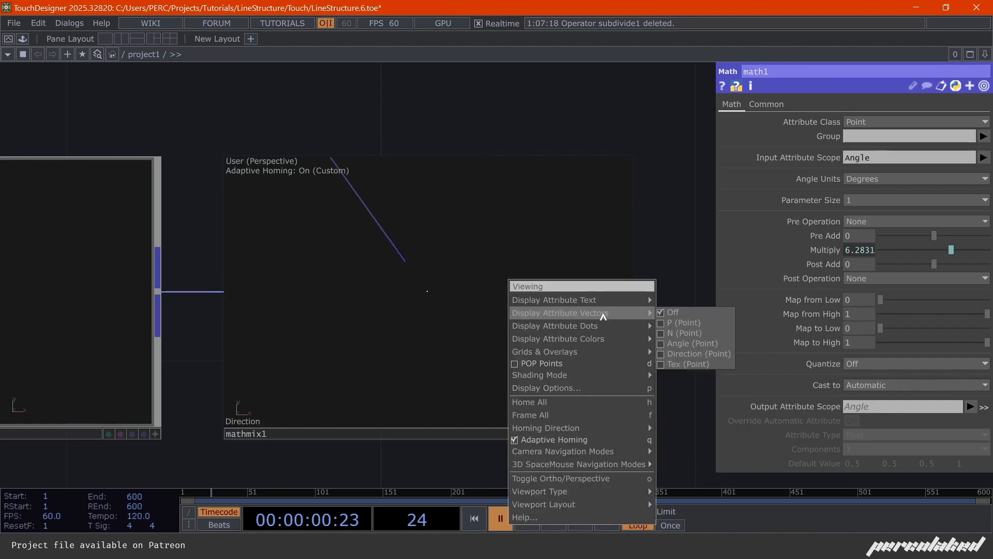
{"action": "left_click", "coordinate": [684, 353]}
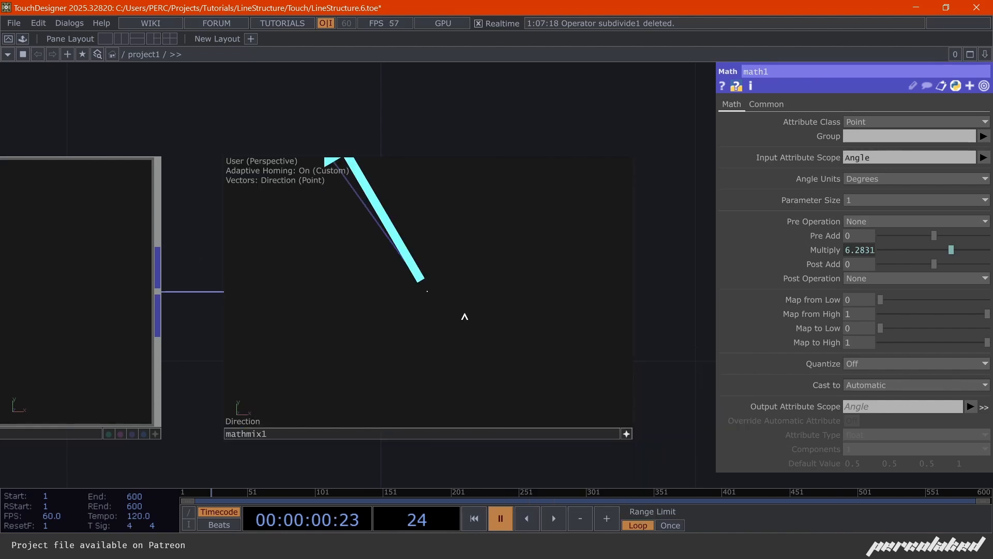
Home the mathmix1 viewer, then play and pause the timeline to examine the Direction vector at different point positions
{"action": "scroll", "coordinate": [341, 226], "scroll_direction": "down", "scroll_amount": 5}
{"action": "left_click", "coordinate": [723, 315]}
{"action": "key", "text": "space"}
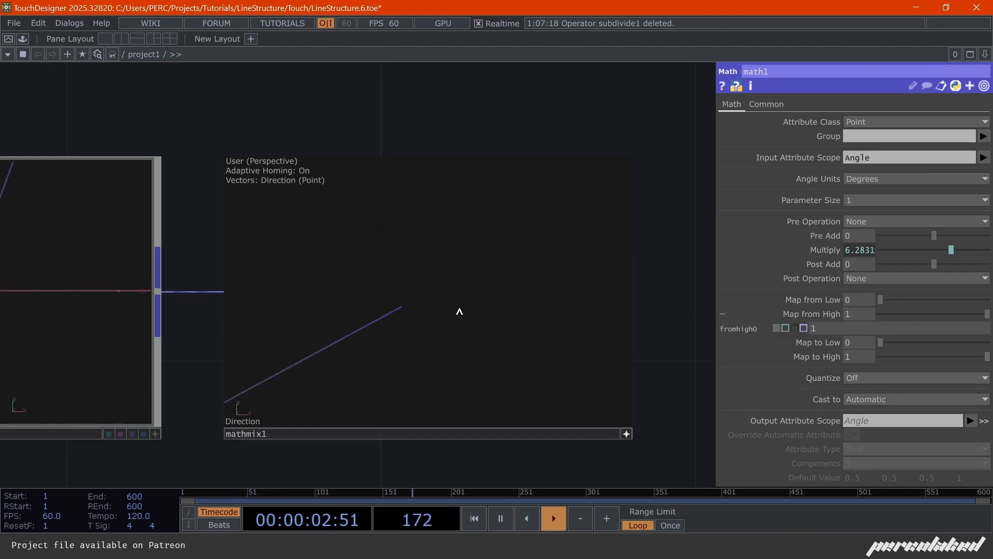
{"action": "key", "text": "h"}
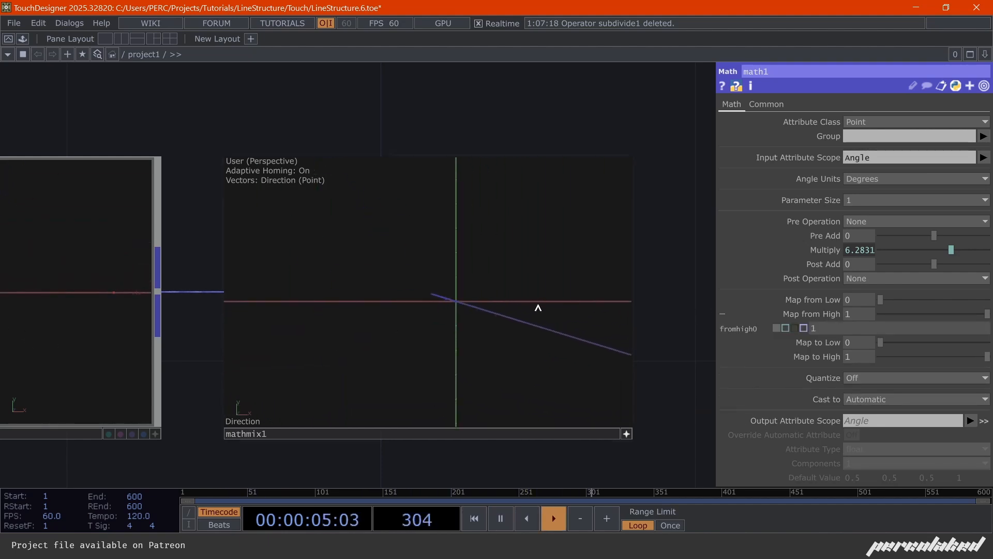
{"action": "key", "text": "space"}
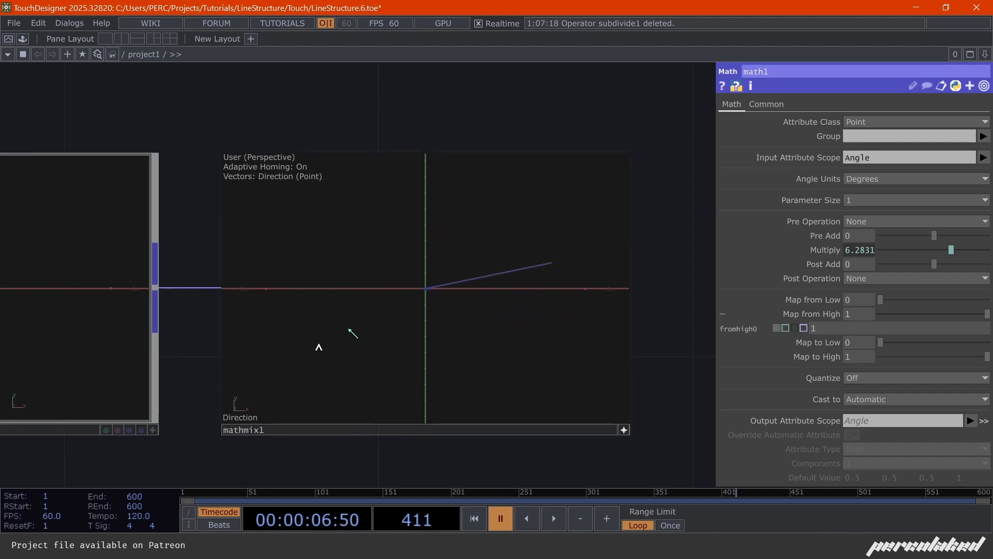
{"action": "key", "text": "space"}
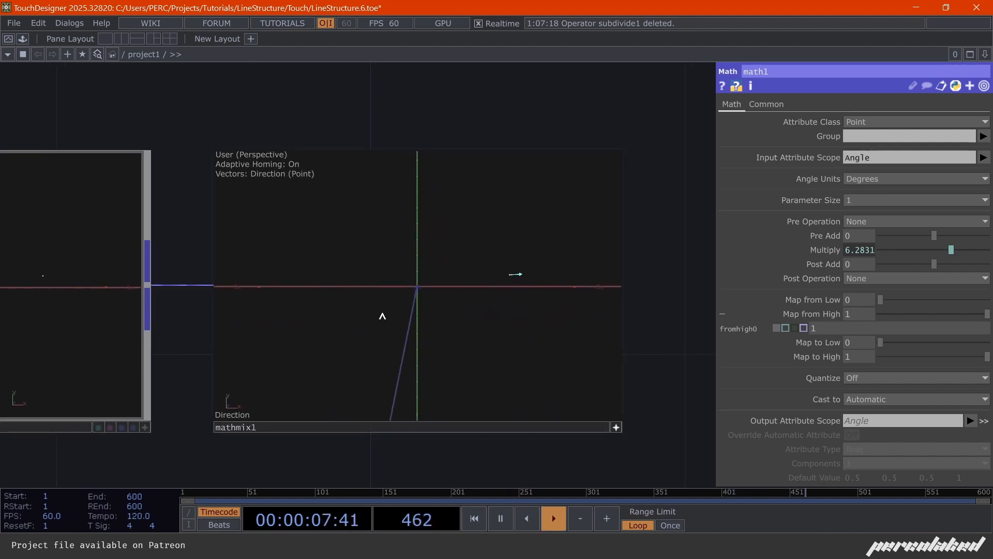
{"action": "key", "text": "space"}
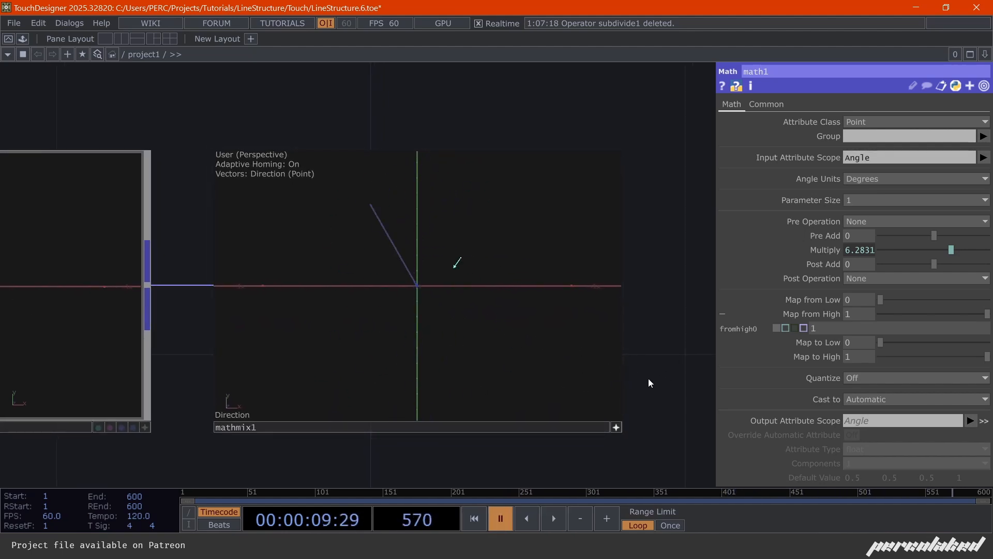
{"action": "key", "text": "space"}
{"action": "key", "text": "space"}
{"action": "scroll", "coordinate": [665, 304], "scroll_direction": "down", "scroll_amount": 6}
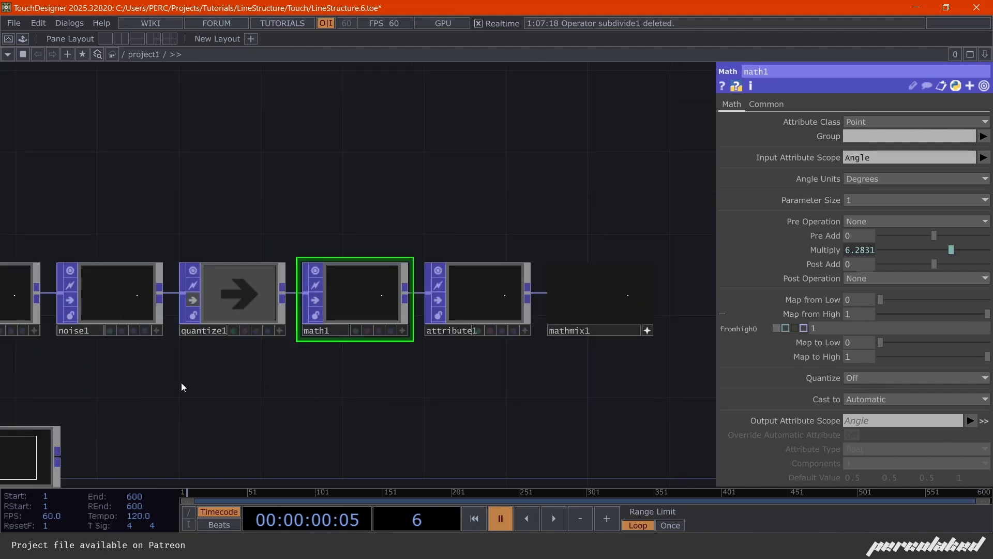
Set noise1's Period to 0.01
{"action": "left_click_drag", "start_coordinate": [155, 385], "coordinate": [396, 398]}
{"action": "left_click", "coordinate": [364, 316]}
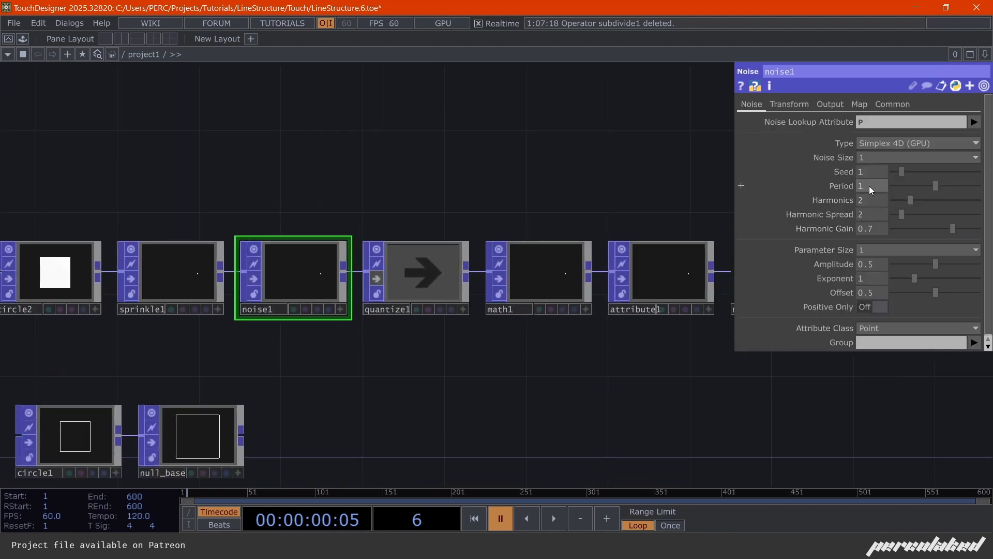
{"action": "middle_click_drag", "start_coordinate": [867, 160], "coordinate": [864, 161]}
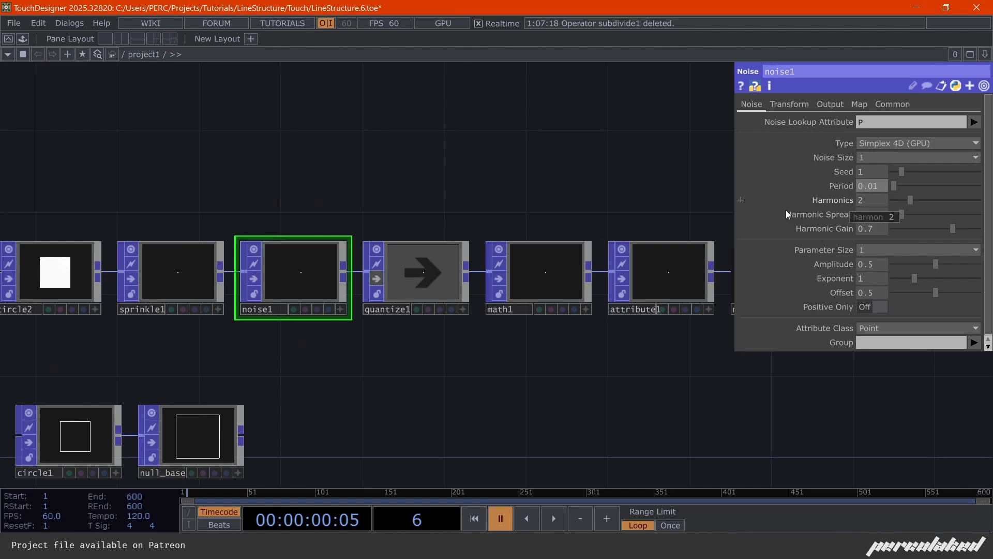
Play and pause the timeline to examine the Direction vector in mathmix1's viewer
{"action": "left_click_drag", "start_coordinate": [761, 362], "coordinate": [523, 414]}
{"action": "scroll", "coordinate": [548, 361], "scroll_direction": "up", "scroll_amount": 5}
{"action": "key", "text": "space"}
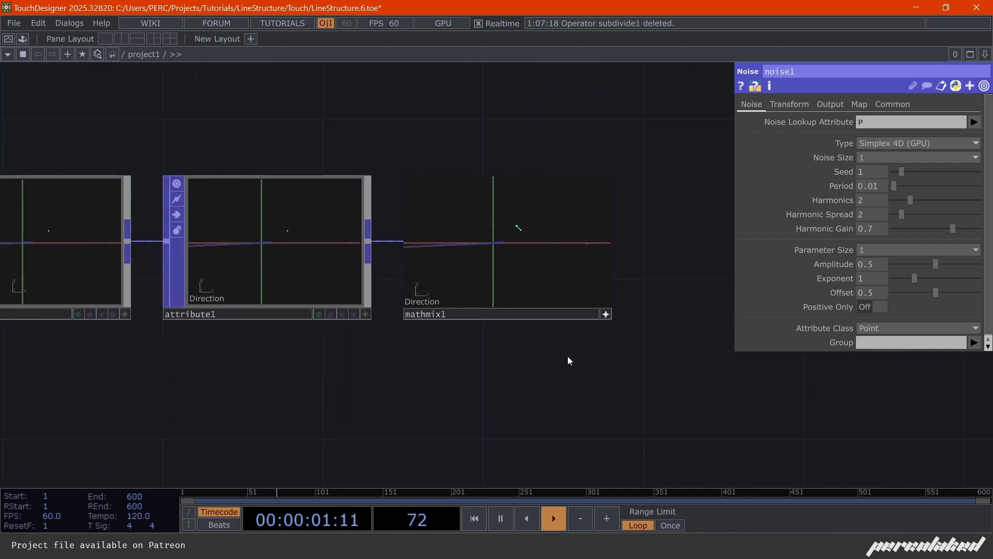
{"action": "left_click", "coordinate": [606, 318]}
{"action": "left_click_drag", "start_coordinate": [607, 393], "coordinate": [388, 263]}
{"action": "key", "text": "space"}
{"action": "scroll", "coordinate": [335, 354], "scroll_direction": "down", "scroll_amount": 5}
{"action": "scroll", "coordinate": [343, 308], "scroll_direction": "up", "scroll_amount": 5}
{"action": "scroll", "coordinate": [389, 259], "scroll_direction": "down", "scroll_amount": 5}
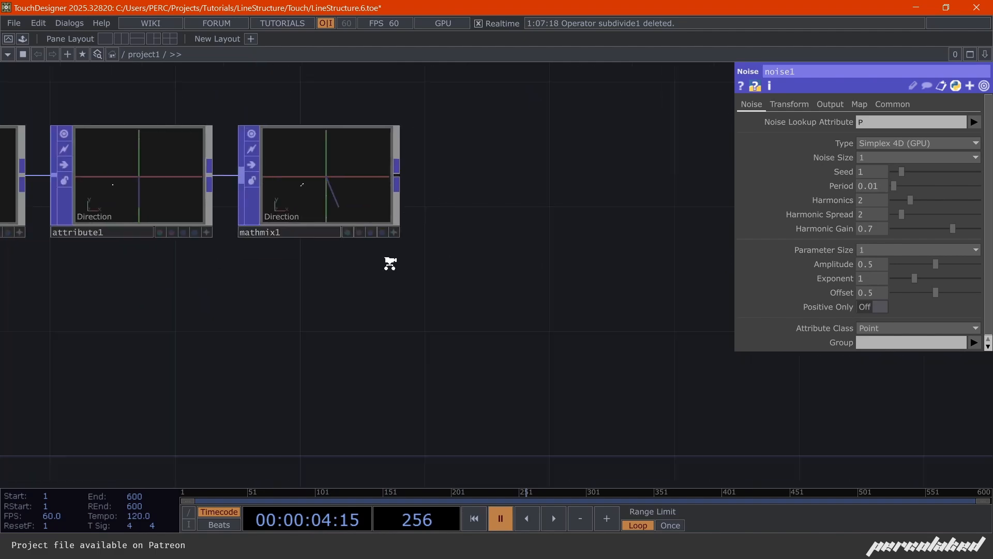
Append a Ray POP after mathmix1, set its Ray Attribute to Direction and align it with the chain
{"action": "right_click", "coordinate": [399, 198]}
{"action": "type", "text": "r"}
{"action": "left_click", "coordinate": [357, 261]}
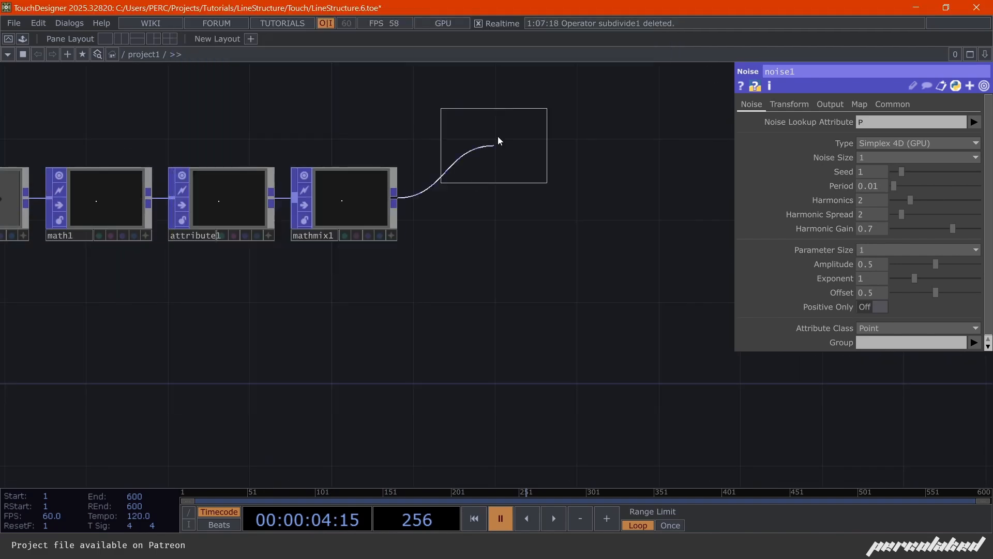
{"action": "left_click", "coordinate": [493, 170]}
{"action": "left_click_drag", "start_coordinate": [483, 217], "coordinate": [457, 225]}
{"action": "left_click", "coordinate": [983, 122]}
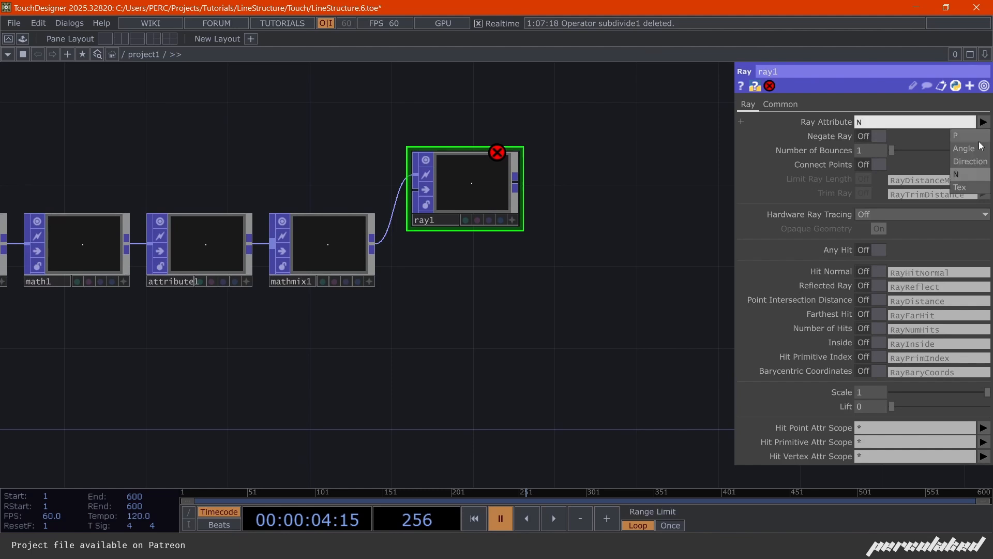
{"action": "left_click", "coordinate": [968, 164]}
{"action": "left_click_drag", "start_coordinate": [442, 197], "coordinate": [442, 258]}
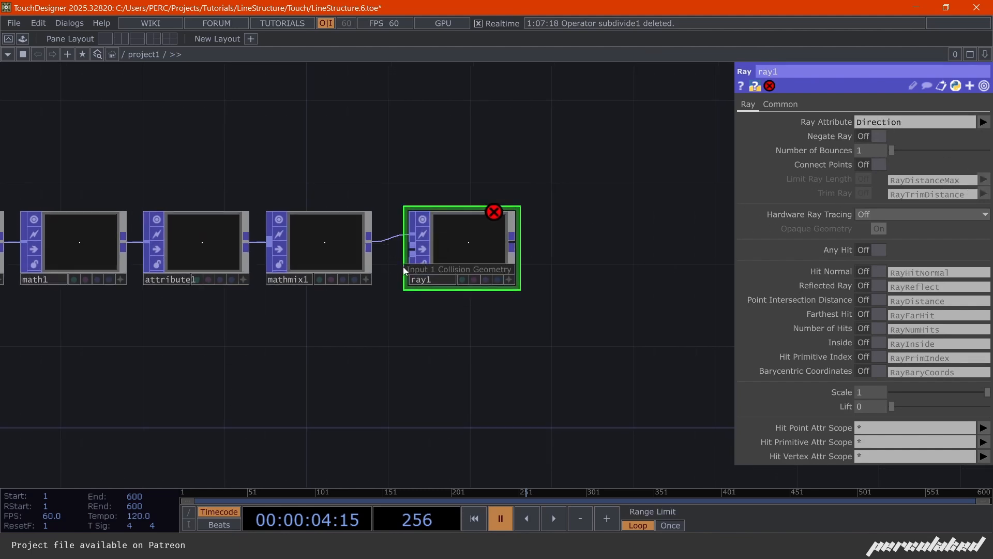
Move circle1 and null_base together beneath the main chain, closer to ray1
{"action": "left_click_drag", "start_coordinate": [383, 296], "coordinate": [514, 193]}
{"action": "scroll", "coordinate": [514, 193], "scroll_direction": "down", "scroll_amount": 5}
{"action": "left_click_drag", "start_coordinate": [303, 343], "coordinate": [373, 354]}
{"action": "right_click_drag", "start_coordinate": [282, 315], "coordinate": [192, 262]}
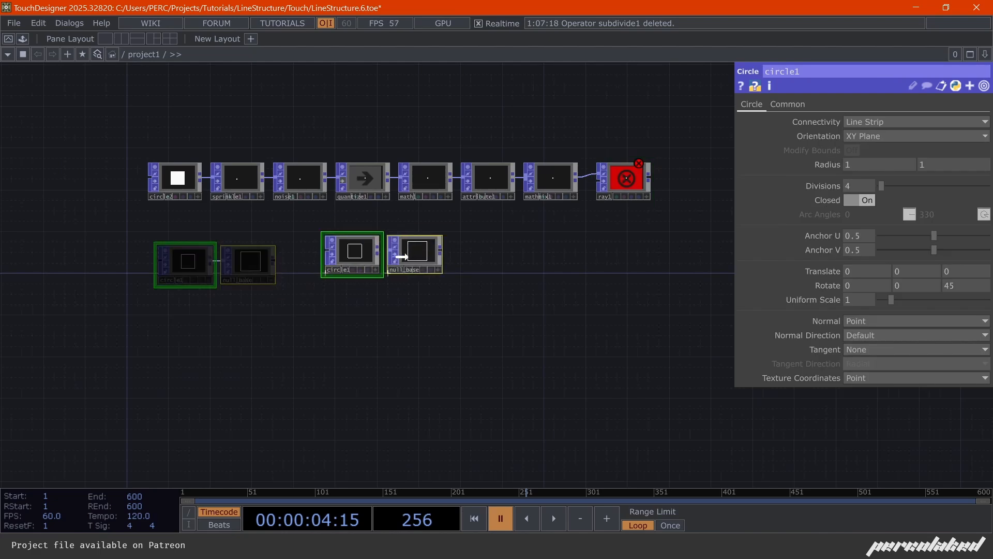
{"action": "scroll", "coordinate": [404, 252], "scroll_direction": "up", "scroll_amount": 3}
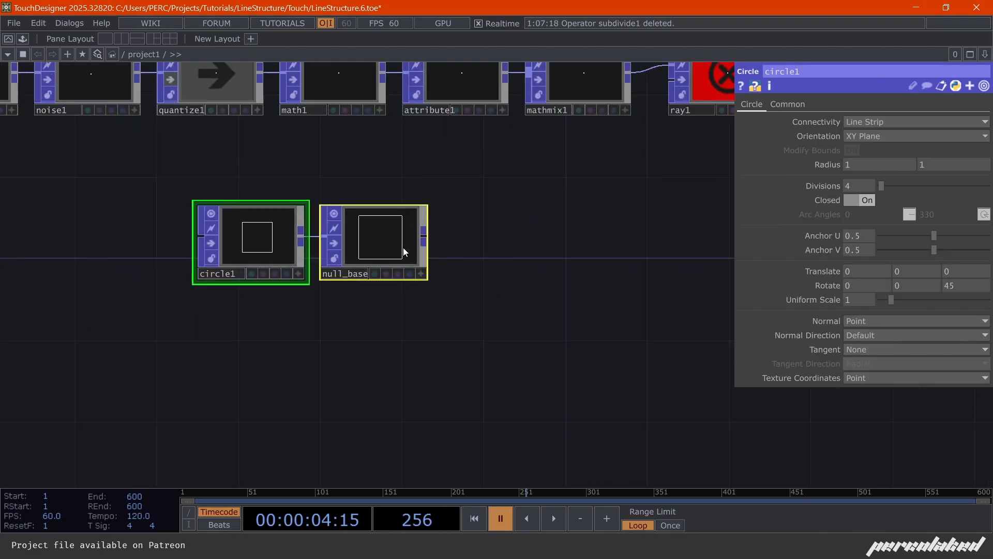
Append a Feedback POP after null_base and shift circle1 and null_base clear of it
{"action": "right_click", "coordinate": [482, 232]}
{"action": "left_click", "coordinate": [434, 256]}
{"action": "left_click", "coordinate": [472, 231]}
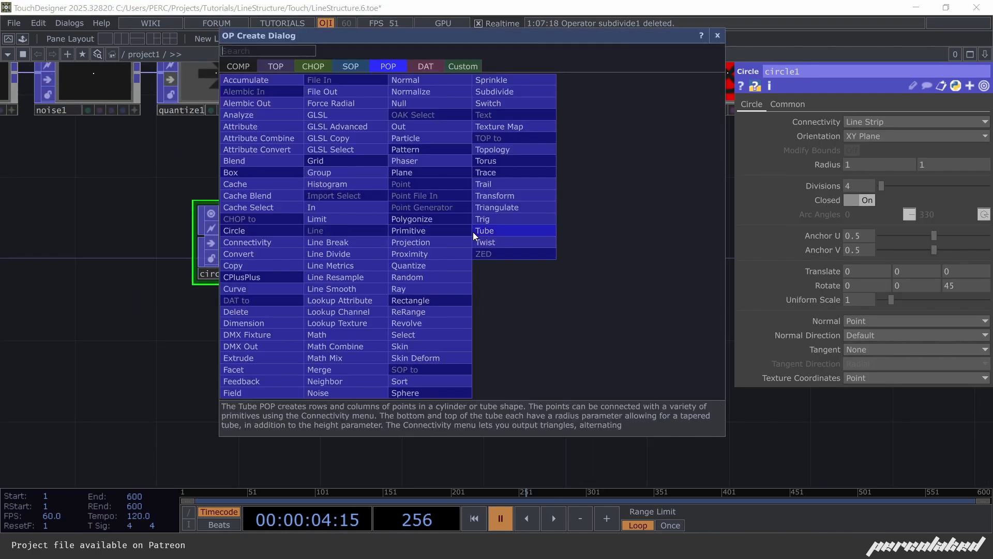
{"action": "left_click", "coordinate": [473, 232]}
{"action": "left_click", "coordinate": [473, 232]}
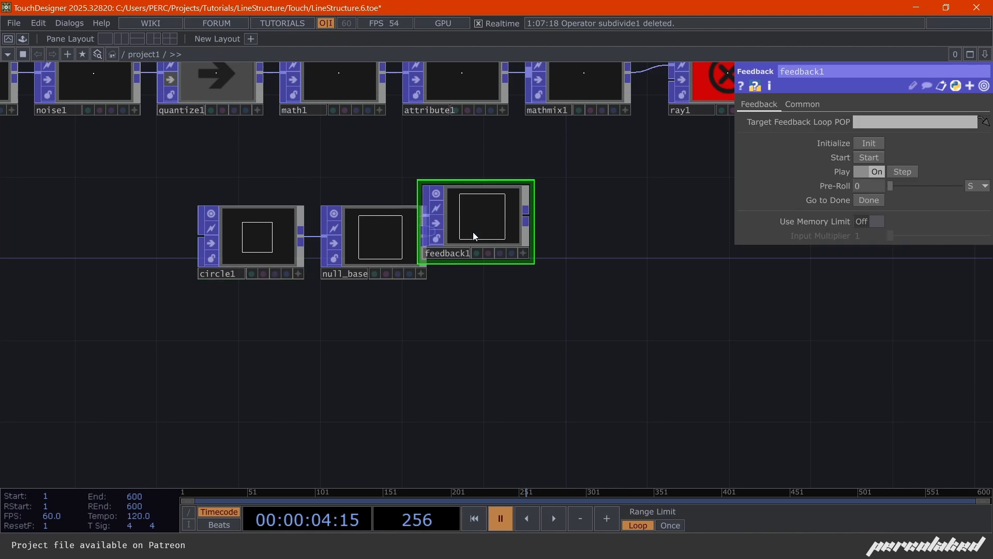
{"action": "right_click_drag", "start_coordinate": [290, 302], "coordinate": [412, 213]}
{"action": "left_click_drag", "start_coordinate": [472, 223], "coordinate": [491, 256]}
{"action": "left_click", "coordinate": [470, 257]}
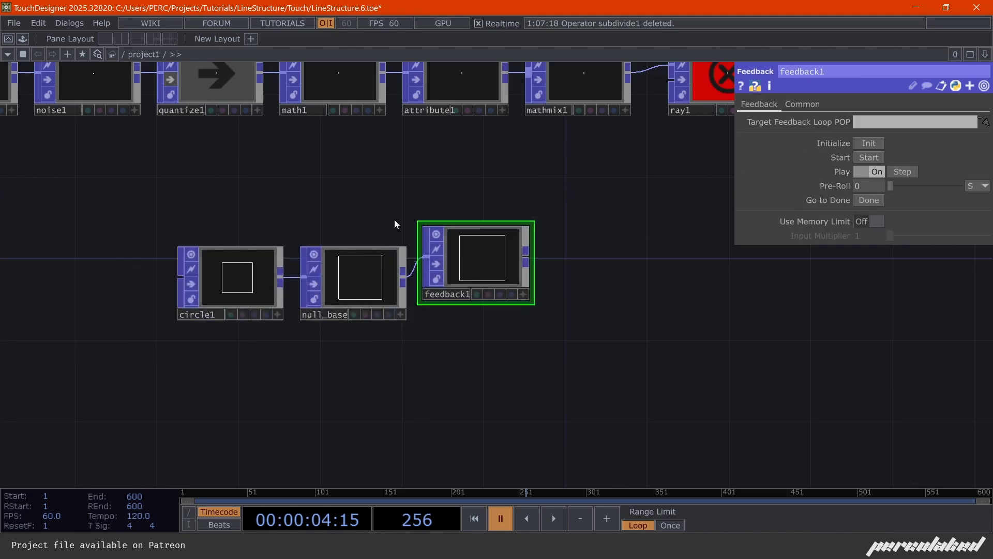
Append an Extrude POP after feedback1 and make its viewer active
{"action": "right_click", "coordinate": [524, 257]}
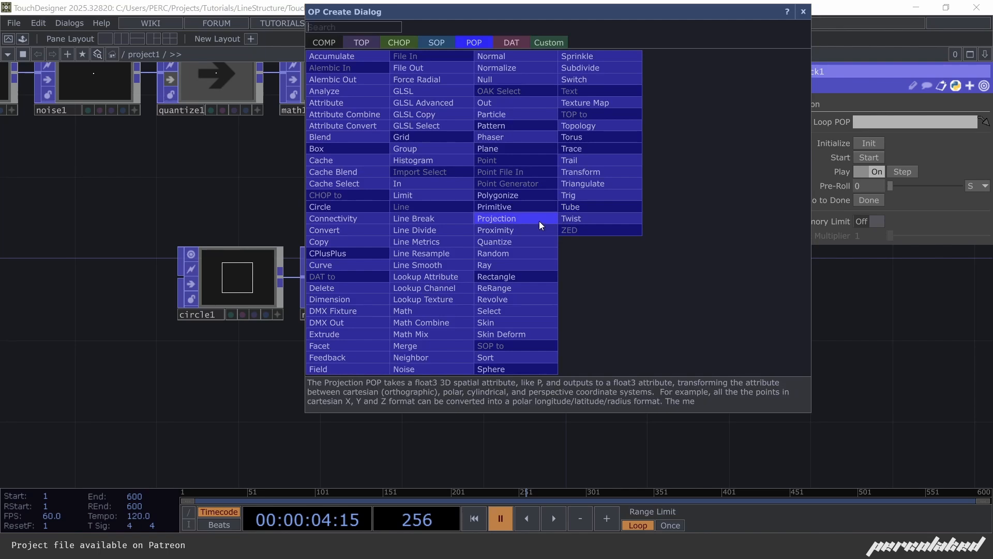
{"action": "left_click", "coordinate": [323, 333]}
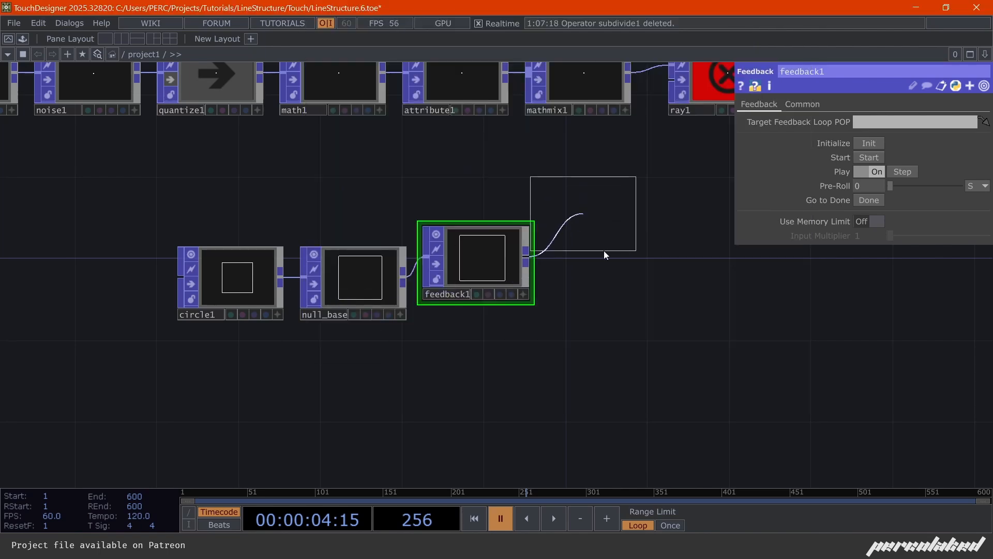
{"action": "left_click", "coordinate": [589, 215]}
{"action": "scroll", "coordinate": [529, 216], "scroll_direction": "up", "scroll_amount": 5}
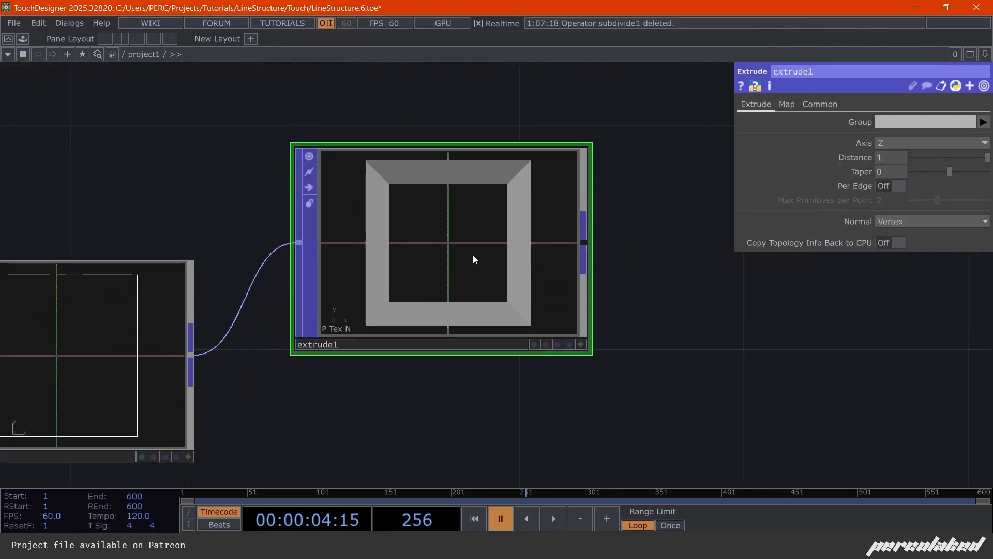
{"action": "left_click", "coordinate": [582, 344]}
{"action": "left_click_drag", "start_coordinate": [497, 236], "coordinate": [455, 268]}
Examine mathmix1's Direction vector from different angles in its viewer
{"action": "left_click_drag", "start_coordinate": [647, 365], "coordinate": [468, 351]}
{"action": "scroll", "coordinate": [444, 439], "scroll_direction": "down", "scroll_amount": 5}
{"action": "scroll", "coordinate": [467, 350], "scroll_direction": "up", "scroll_amount": 5}
{"action": "left_click_drag", "start_coordinate": [313, 298], "coordinate": [278, 336]}
{"action": "left_click_drag", "start_coordinate": [494, 367], "coordinate": [485, 475]}
{"action": "scroll", "coordinate": [485, 475], "scroll_direction": "down", "scroll_amount": 4}
{"action": "scroll", "coordinate": [286, 233], "scroll_direction": "up", "scroll_amount": 4}
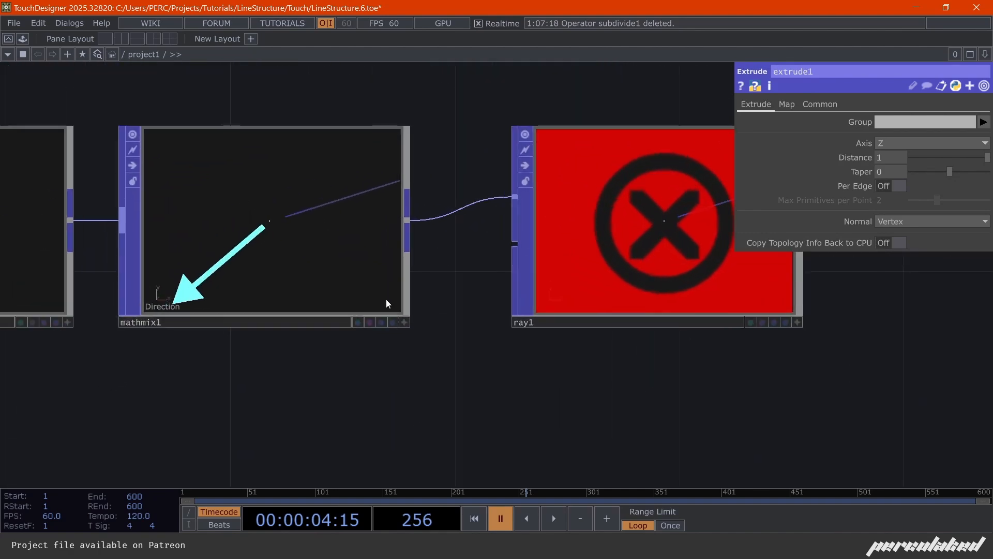
{"action": "left_click", "coordinate": [403, 322]}
{"action": "left_click_drag", "start_coordinate": [263, 221], "coordinate": [303, 265]}
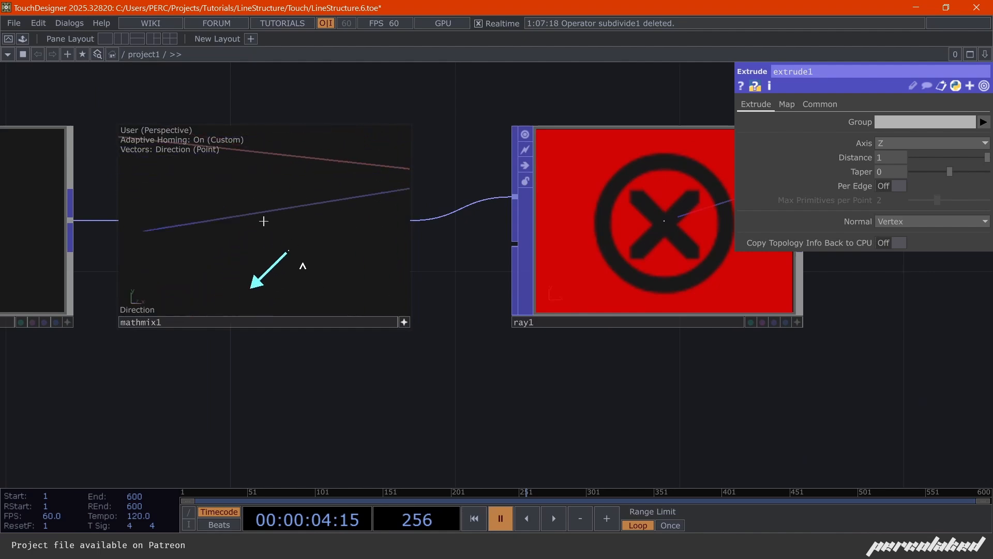
{"action": "left_click", "coordinate": [405, 321]}
{"action": "scroll", "coordinate": [344, 264], "scroll_direction": "down", "scroll_amount": 5}
Set extrude1's Distance to 0.2
{"action": "left_click_drag", "start_coordinate": [213, 317], "coordinate": [414, 313]}
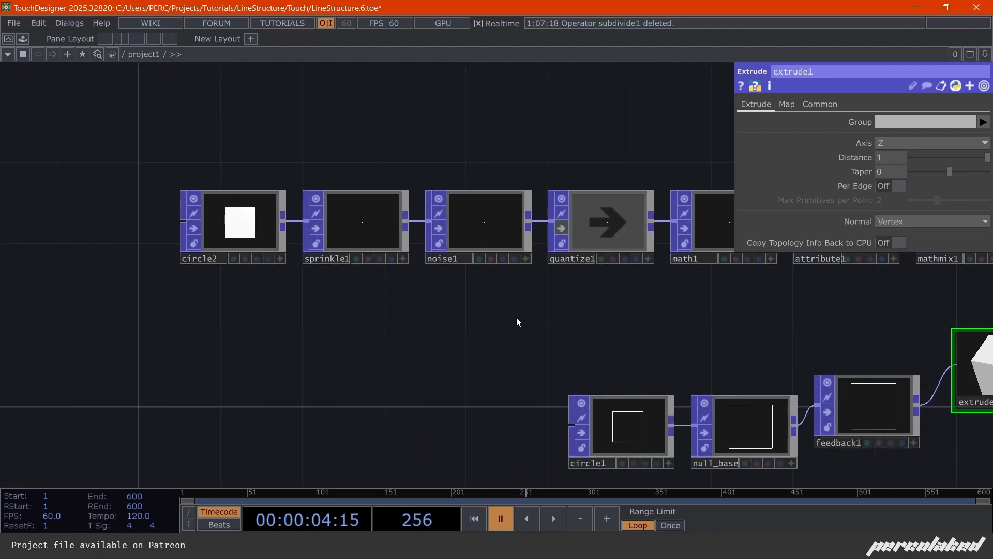
{"action": "left_click_drag", "start_coordinate": [517, 321], "coordinate": [270, 271]}
{"action": "scroll", "coordinate": [694, 361], "scroll_direction": "up", "scroll_amount": 3}
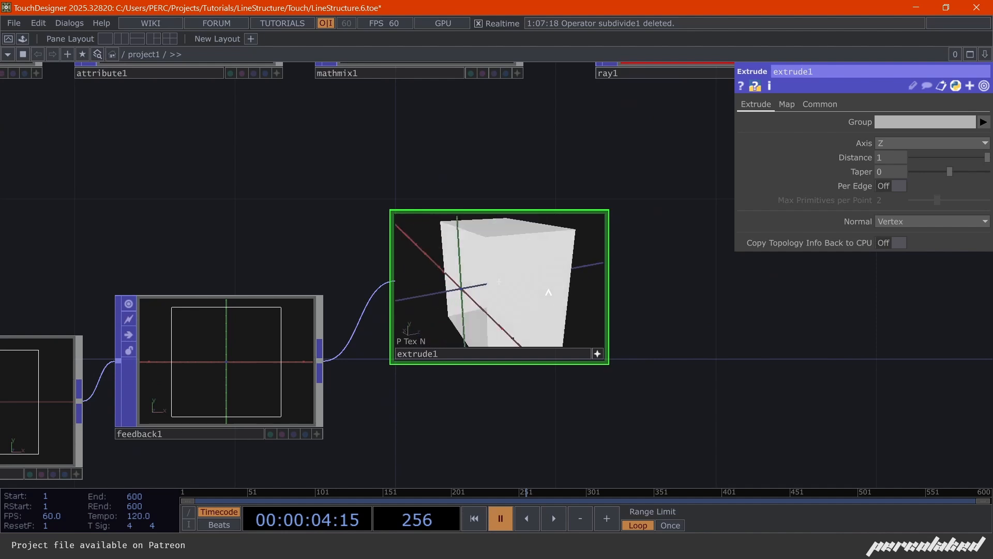
{"action": "left_click_drag", "start_coordinate": [548, 293], "coordinate": [584, 351]}
{"action": "left_click", "coordinate": [597, 354]}
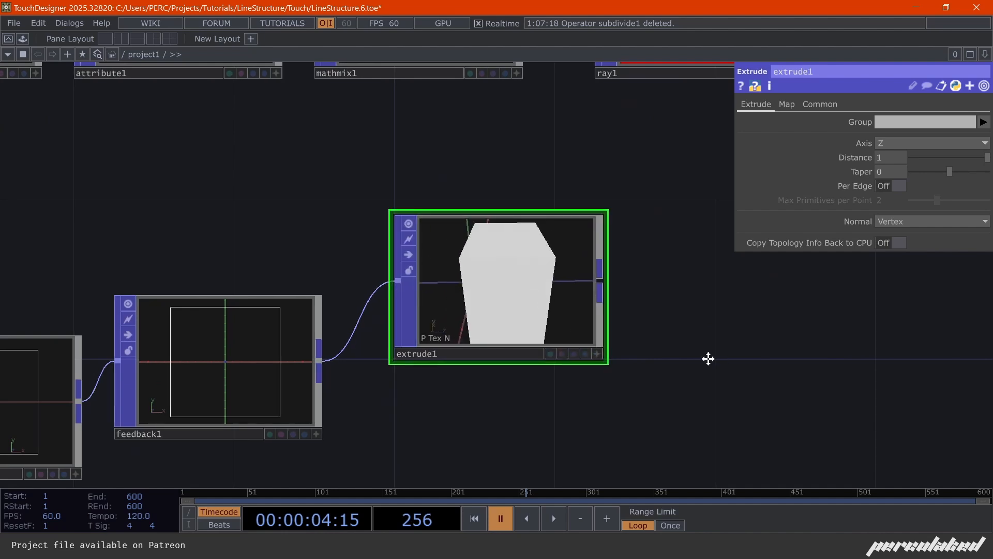
{"action": "left_click_drag", "start_coordinate": [707, 357], "coordinate": [657, 352]}
{"action": "scroll", "coordinate": [472, 272], "scroll_direction": "up", "scroll_amount": 2}
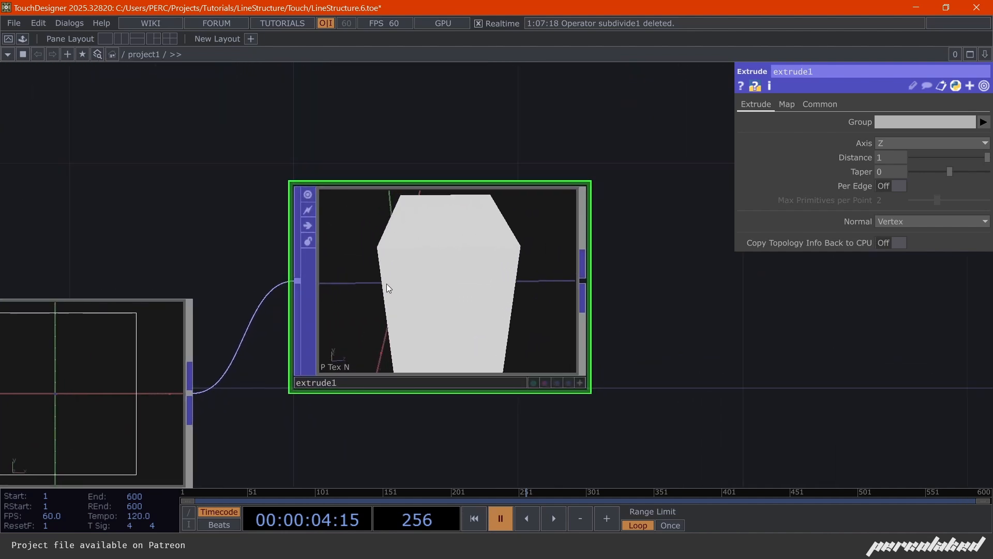
{"action": "middle_click_drag", "start_coordinate": [893, 149], "coordinate": [846, 149]}
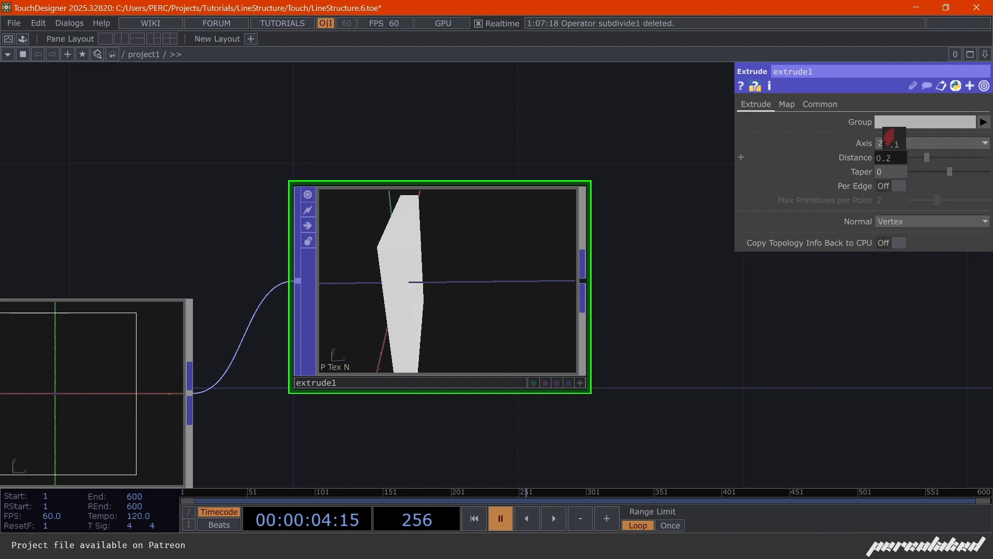
{"action": "left_click_drag", "start_coordinate": [746, 381], "coordinate": [640, 398]}
{"action": "left_click", "coordinate": [474, 399]}
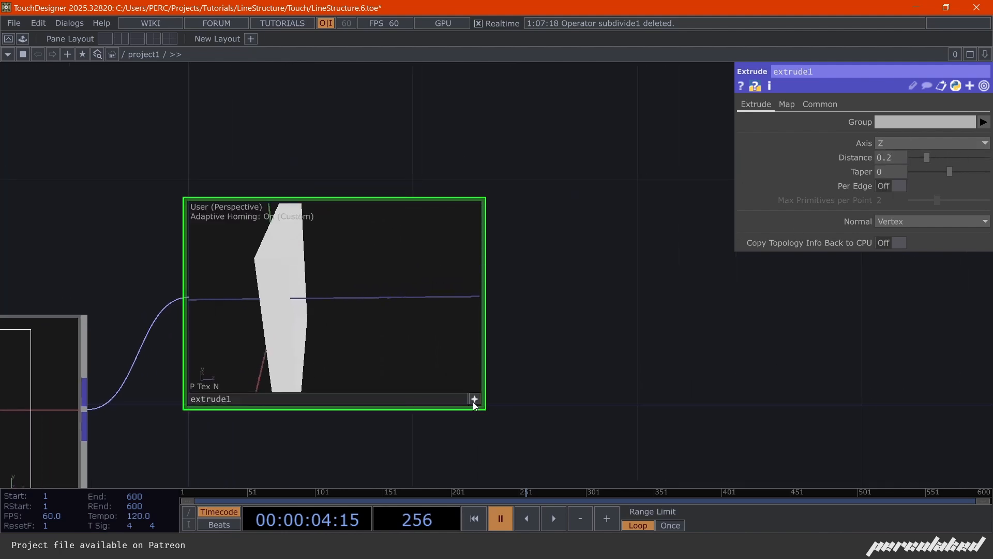
Append a Transform POP after extrude1 and make its viewer active
{"action": "key", "text": "Tab"}
{"action": "type", "text": "tr"}
{"action": "left_click", "coordinate": [628, 247]}
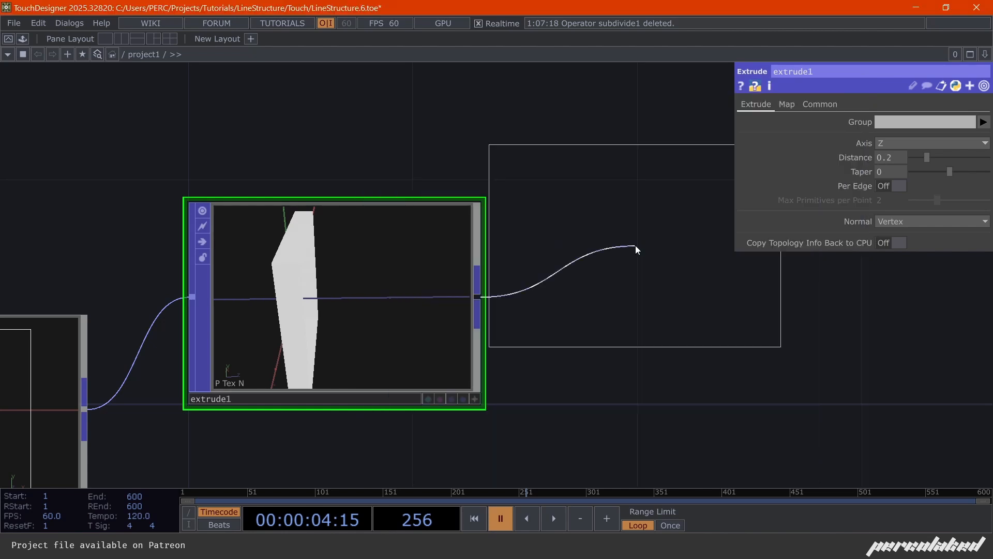
{"action": "left_click", "coordinate": [635, 245]}
{"action": "left_click", "coordinate": [706, 368]}
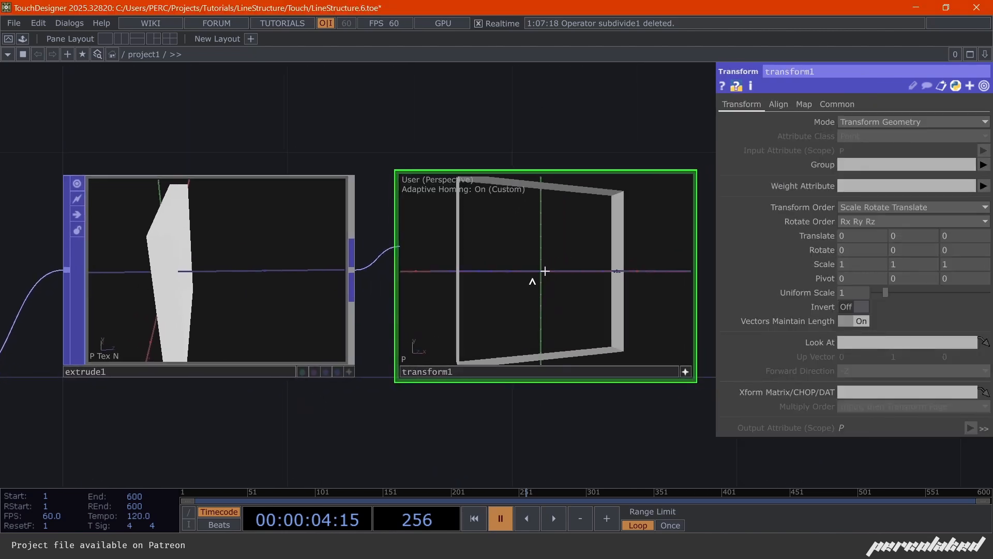
Set transform1's Z Translate to -0.1 and check the shifted extrusion from several angles
{"action": "left_click_drag", "start_coordinate": [532, 225], "coordinate": [532, 230]}
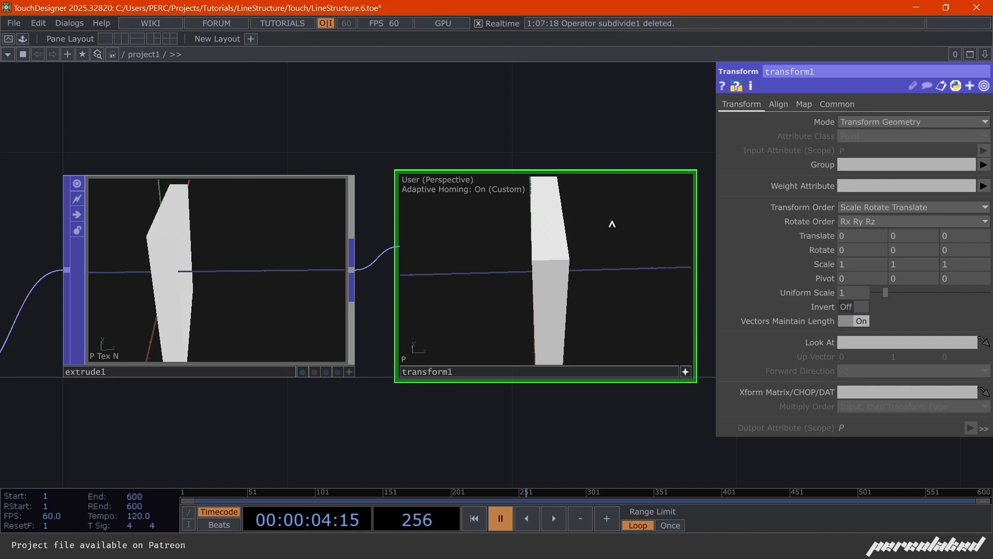
{"action": "left_click_drag", "start_coordinate": [585, 266], "coordinate": [739, 239]}
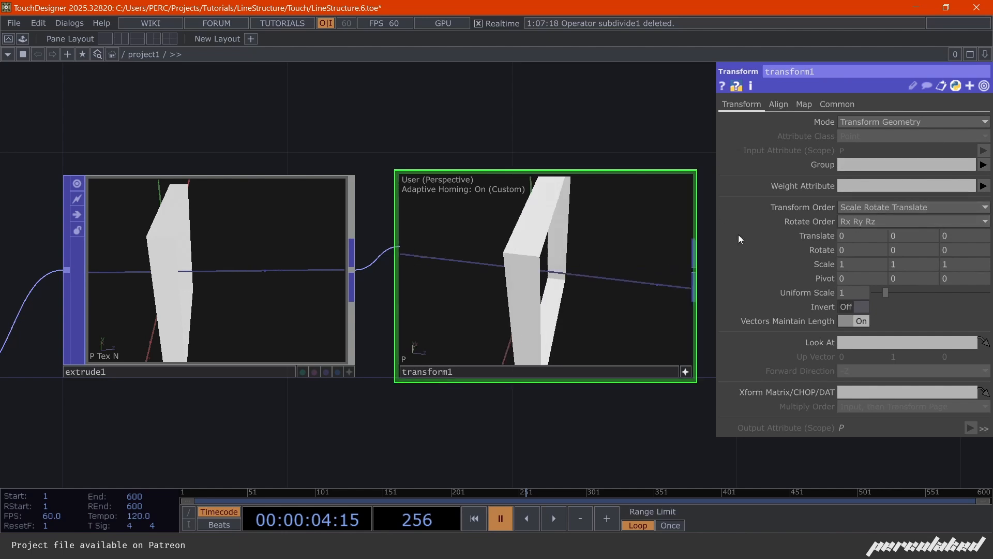
{"action": "middle_click_drag", "start_coordinate": [954, 231], "coordinate": [941, 222]}
{"action": "left_click_drag", "start_coordinate": [538, 271], "coordinate": [537, 293]}
{"action": "left_click_drag", "start_coordinate": [581, 317], "coordinate": [521, 257]}
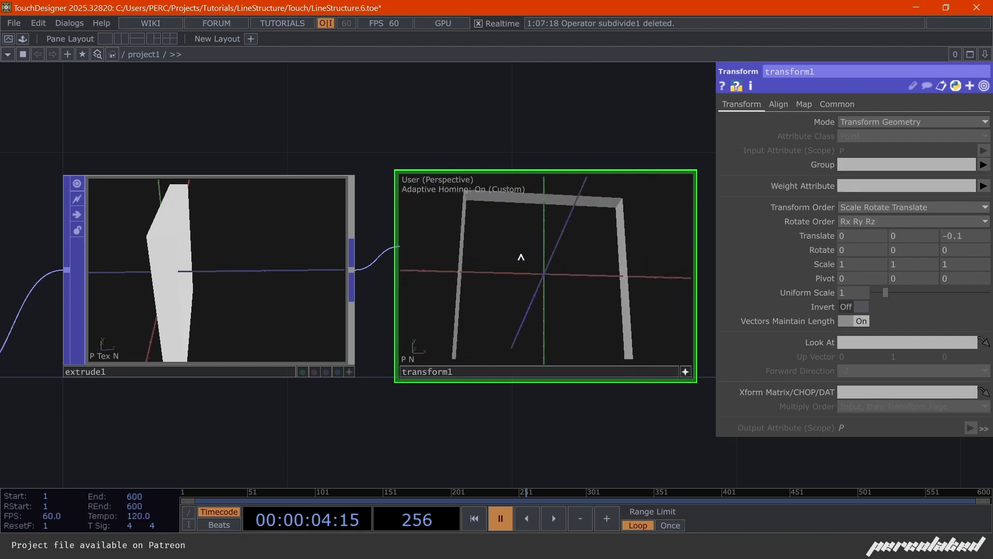
{"action": "left_click", "coordinate": [687, 372]}
Connect transform1 to ray1's collision geometry input and move ray1 further along the chain
{"action": "scroll", "coordinate": [457, 305], "scroll_direction": "down", "scroll_amount": 7}
{"action": "left_click_drag", "start_coordinate": [477, 299], "coordinate": [514, 150]}
{"action": "scroll", "coordinate": [556, 166], "scroll_direction": "up", "scroll_amount": 7}
{"action": "left_click", "coordinate": [555, 168]}
{"action": "scroll", "coordinate": [444, 350], "scroll_direction": "down", "scroll_amount": 3}
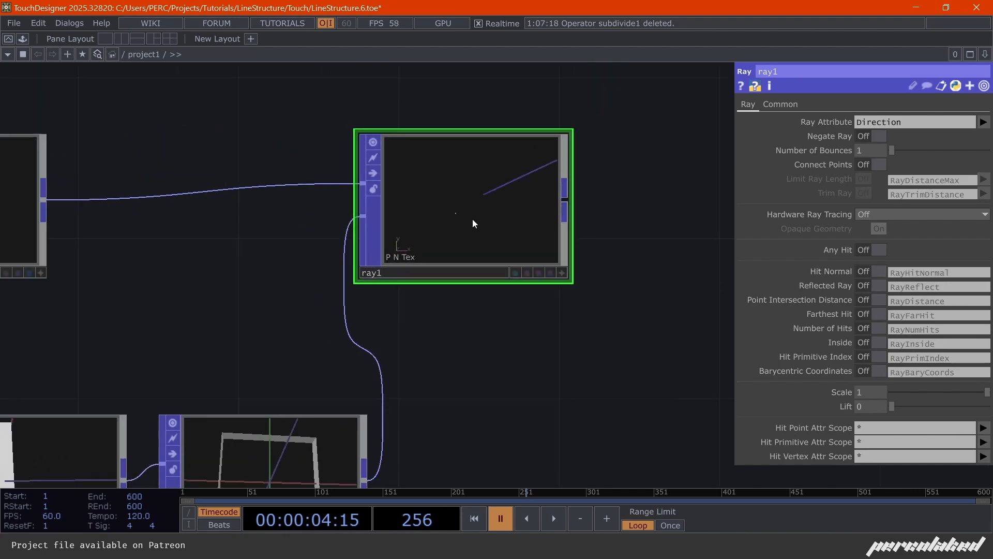
{"action": "left_click_drag", "start_coordinate": [473, 219], "coordinate": [513, 217]}
Play and pause the timeline to examine the projected point in ray1 and its two input chains
{"action": "key", "text": "space"}
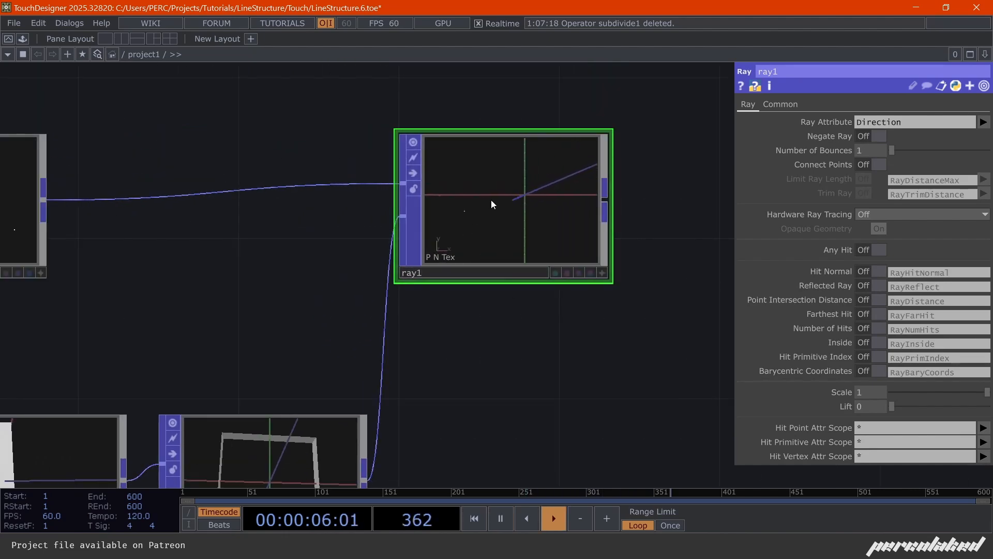
{"action": "key", "text": "space"}
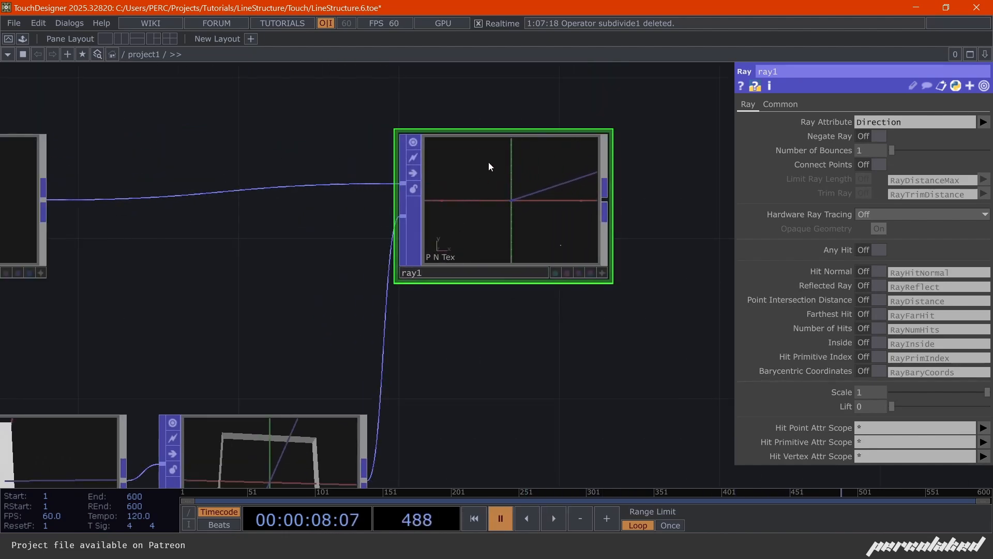
{"action": "scroll", "coordinate": [489, 163], "scroll_direction": "down", "scroll_amount": 5}
{"action": "scroll", "coordinate": [165, 321], "scroll_direction": "up", "scroll_amount": 4}
{"action": "scroll", "coordinate": [205, 304], "scroll_direction": "up", "scroll_amount": 1}
{"action": "scroll", "coordinate": [227, 362], "scroll_direction": "down", "scroll_amount": 5}
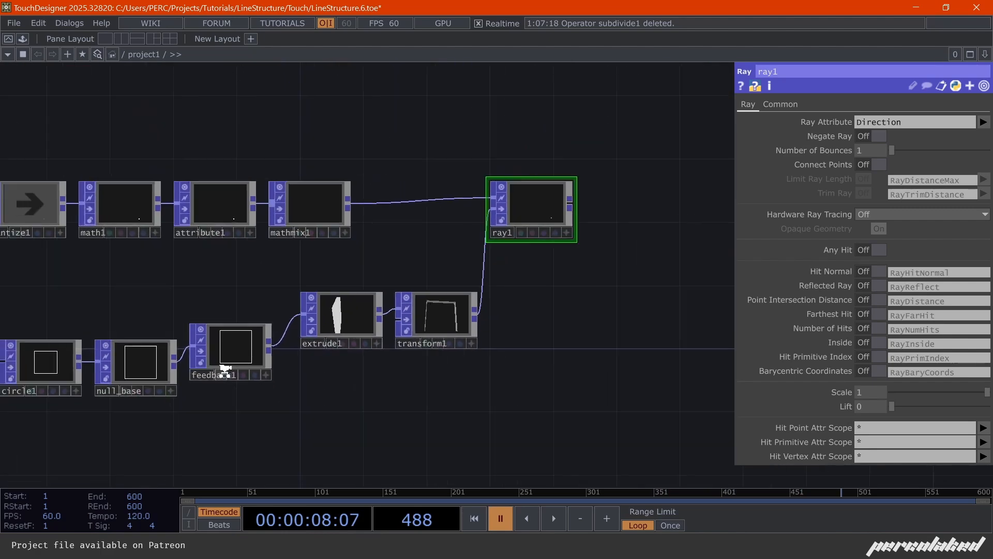
{"action": "scroll", "coordinate": [207, 346], "scroll_direction": "up", "scroll_amount": 5}
{"action": "scroll", "coordinate": [172, 346], "scroll_direction": "down", "scroll_amount": 3}
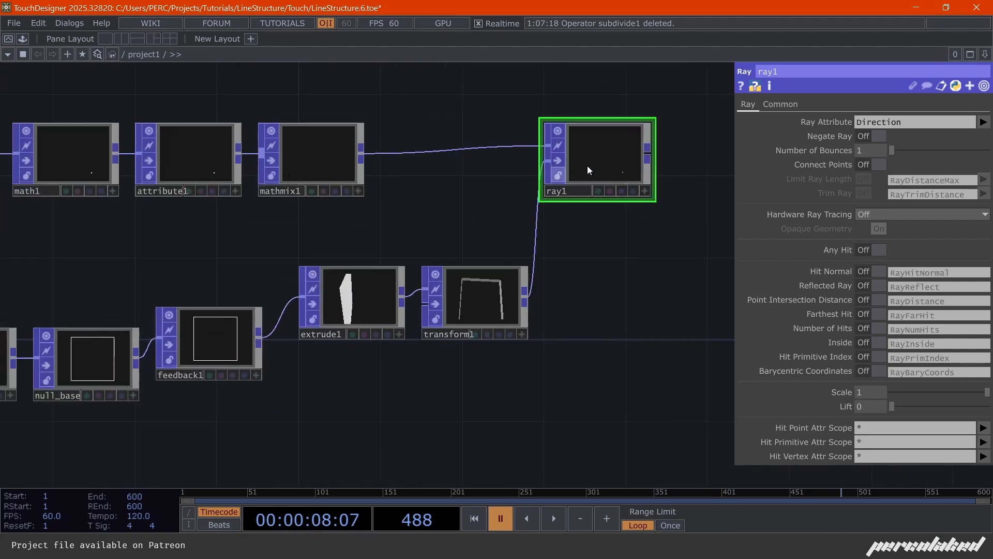
Duplicate ray1 with its input connections and stack the copy below it beside mathmix1
{"action": "left_click_drag", "start_coordinate": [587, 290], "coordinate": [488, 309]}
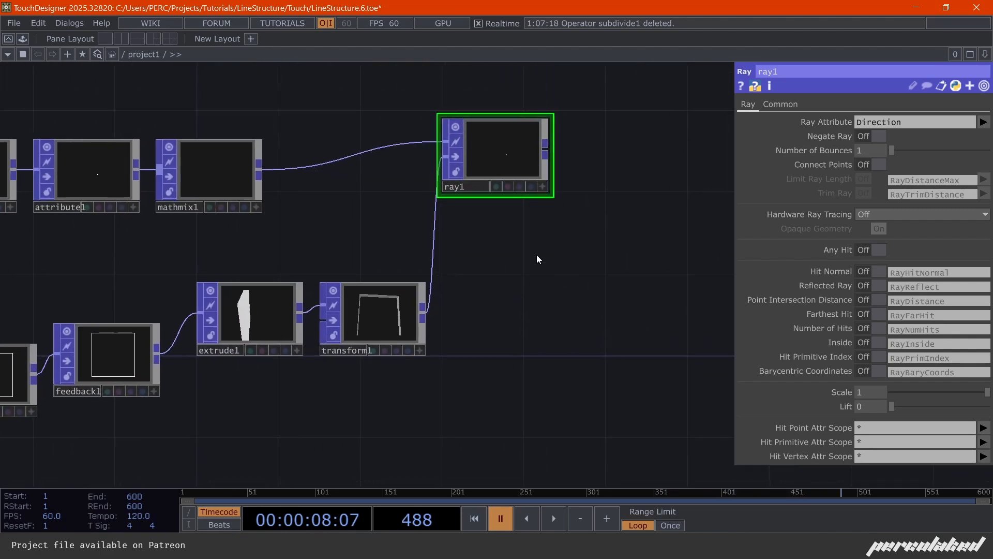
{"action": "key", "text": "ctrl+v"}
{"action": "right_click_drag", "start_coordinate": [590, 278], "coordinate": [517, 174]}
{"action": "left_click_drag", "start_coordinate": [499, 254], "coordinate": [499, 175]}
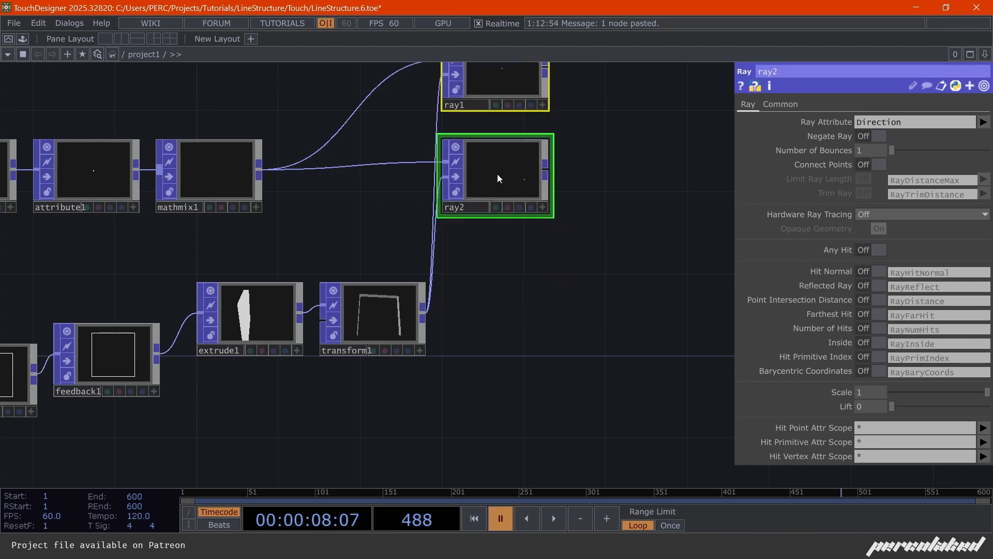
Turn on Negate Ray for ray2
{"action": "left_click", "coordinate": [501, 176]}
{"action": "left_click_drag", "start_coordinate": [668, 296], "coordinate": [642, 363]}
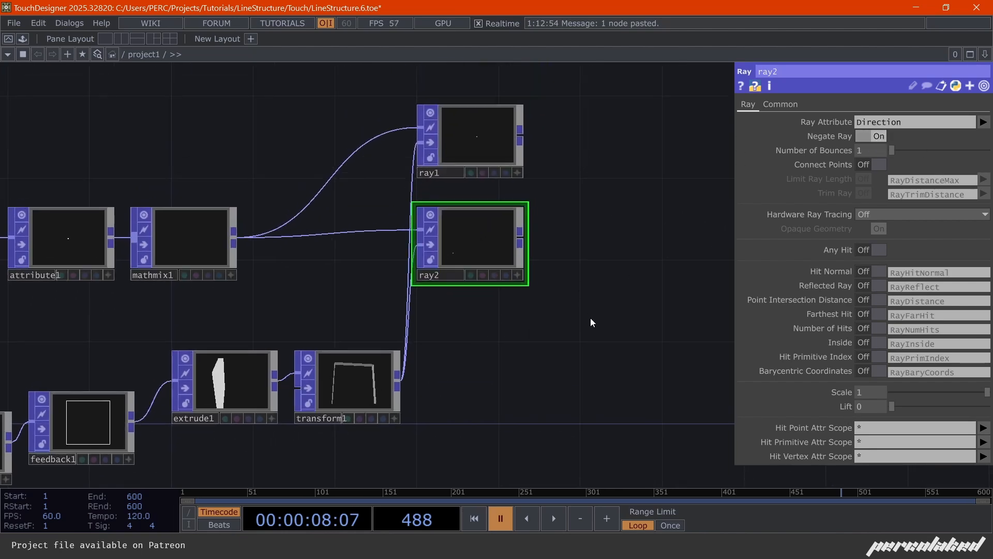
Combine ray1 and ray2 with a Merge POP and play the timeline briefly to check the two hit points
{"action": "right_click_drag", "start_coordinate": [591, 318], "coordinate": [460, 141]}
{"action": "left_click_drag", "start_coordinate": [444, 147], "coordinate": [444, 189]}
{"action": "key", "text": "Tab"}
{"action": "type", "text": "m"}
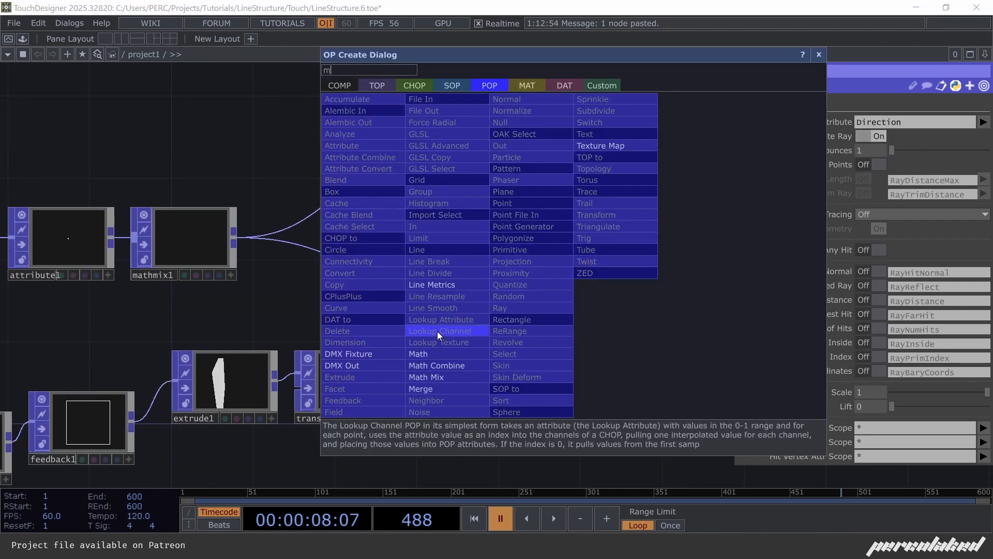
{"action": "left_click", "coordinate": [434, 388]}
{"action": "left_click", "coordinate": [530, 207]}
{"action": "left_click_drag", "start_coordinate": [531, 273], "coordinate": [541, 263]}
{"action": "scroll", "coordinate": [605, 266], "scroll_direction": "up", "scroll_amount": 8}
{"action": "key", "text": "space"}
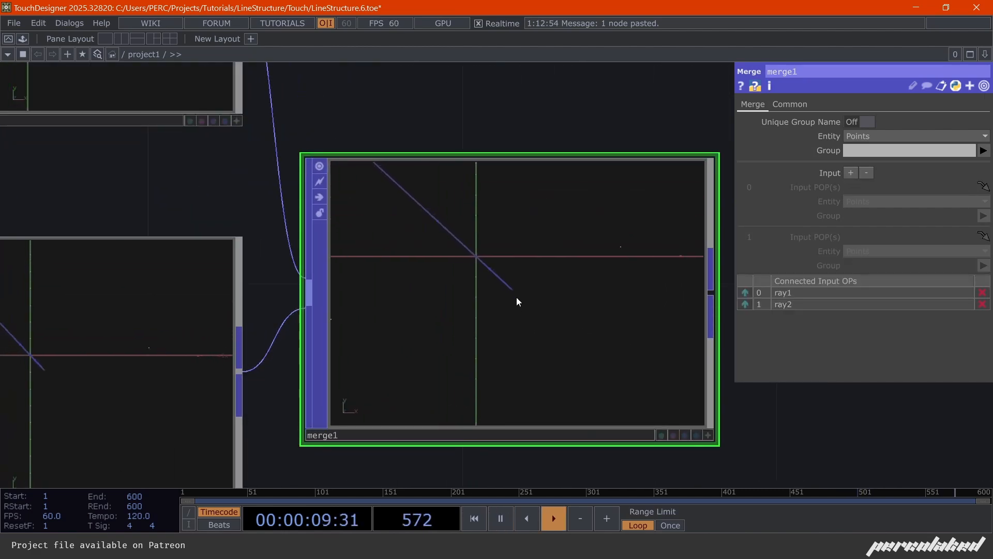
{"action": "key", "text": "space"}
{"action": "scroll", "coordinate": [516, 297], "scroll_direction": "down", "scroll_amount": 4}
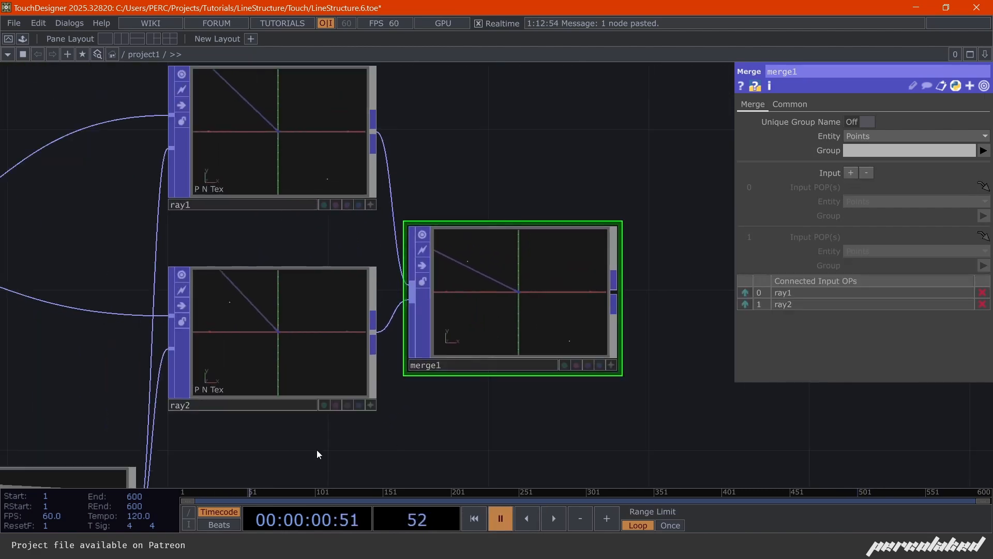
Clear the Hit Vertex Attr Scope of ray1 and ray2 together and play the timeline to check merge1
{"action": "left_click_drag", "start_coordinate": [317, 454], "coordinate": [284, 162]}
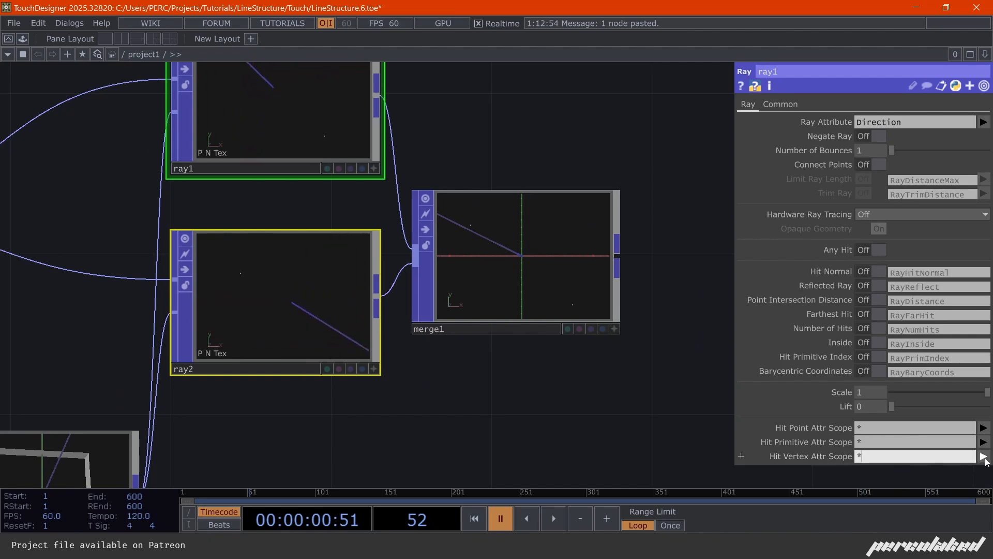
{"action": "left_click", "coordinate": [595, 424]}
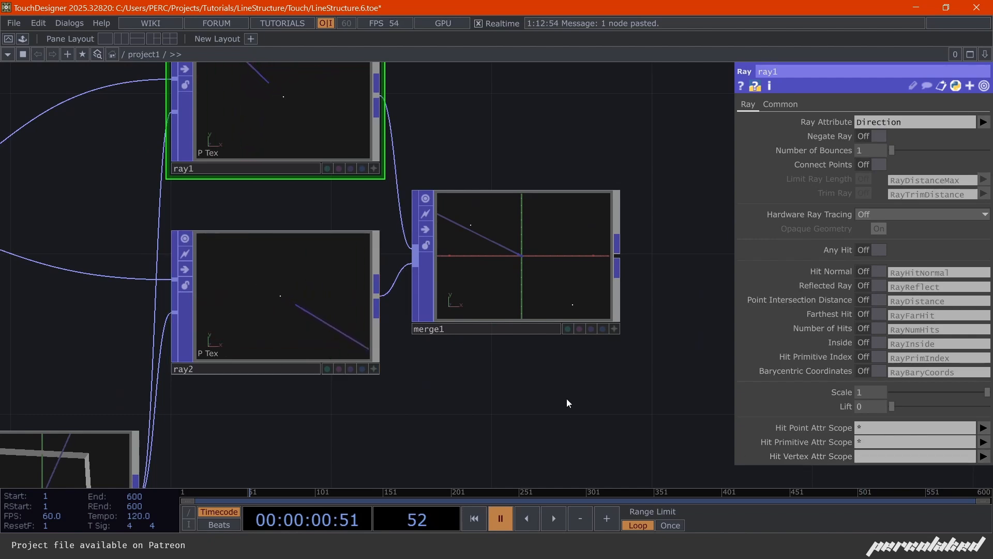
{"action": "left_click_drag", "start_coordinate": [564, 396], "coordinate": [470, 405]}
{"action": "key", "text": "space"}
{"action": "scroll", "coordinate": [413, 258], "scroll_direction": "up", "scroll_amount": 3}
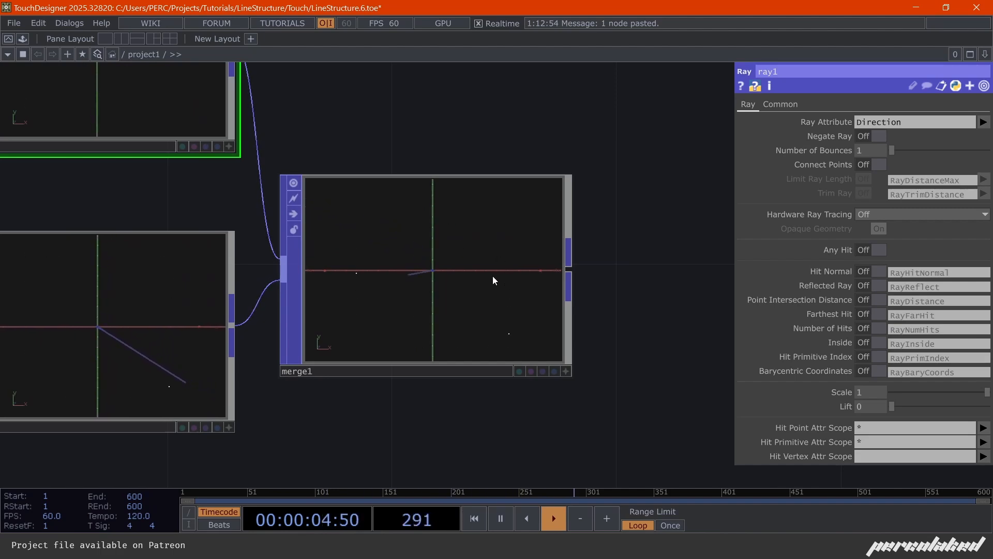
{"action": "key", "text": "space"}
{"action": "scroll", "coordinate": [356, 300], "scroll_direction": "down", "scroll_amount": 5}
Add a Connectivity POP after merge1 with First Dimension Index 1 and play the timeline to check the connecting line
{"action": "left_click", "coordinate": [407, 278]}
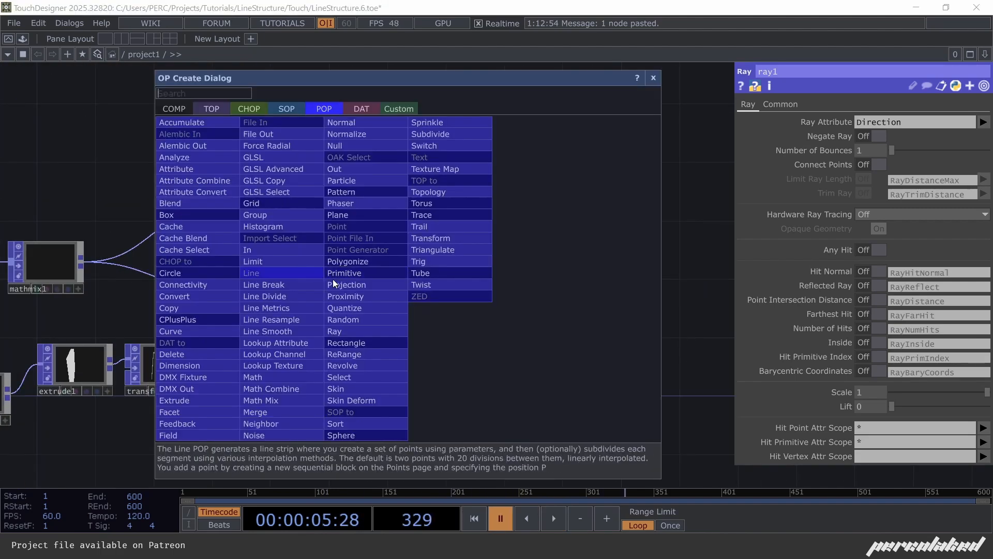
{"action": "left_click", "coordinate": [228, 286]}
{"action": "left_click", "coordinate": [454, 281]}
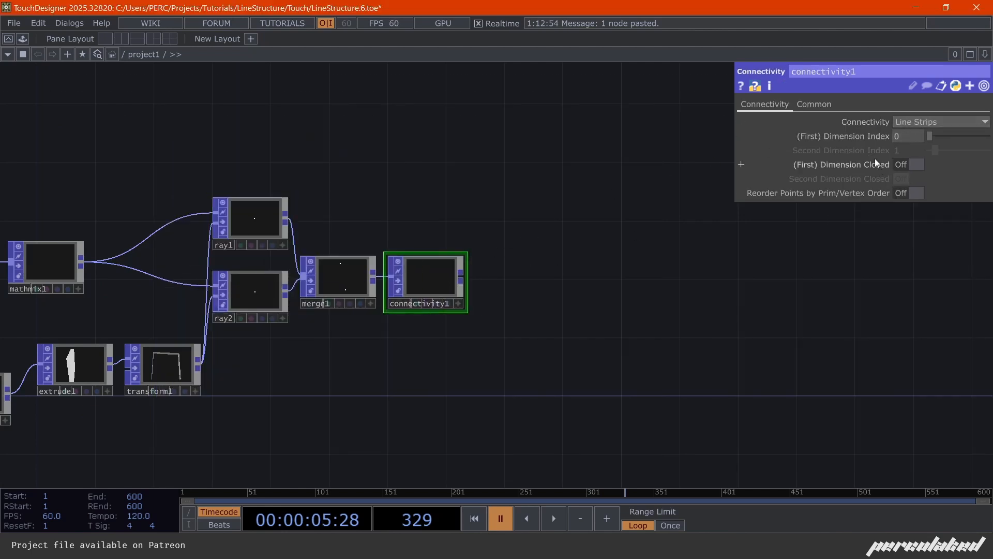
{"action": "middle_click_drag", "start_coordinate": [901, 141], "coordinate": [908, 141]}
{"action": "scroll", "coordinate": [402, 355], "scroll_direction": "up", "scroll_amount": 2}
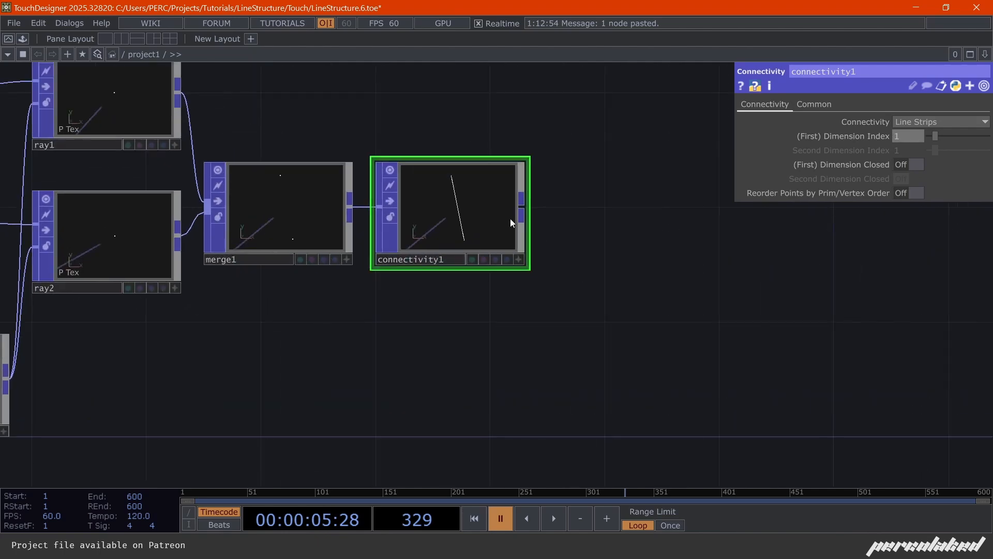
{"action": "scroll", "coordinate": [515, 199], "scroll_direction": "up", "scroll_amount": 2}
{"action": "scroll", "coordinate": [392, 211], "scroll_direction": "up", "scroll_amount": 2}
{"action": "key", "text": "space"}
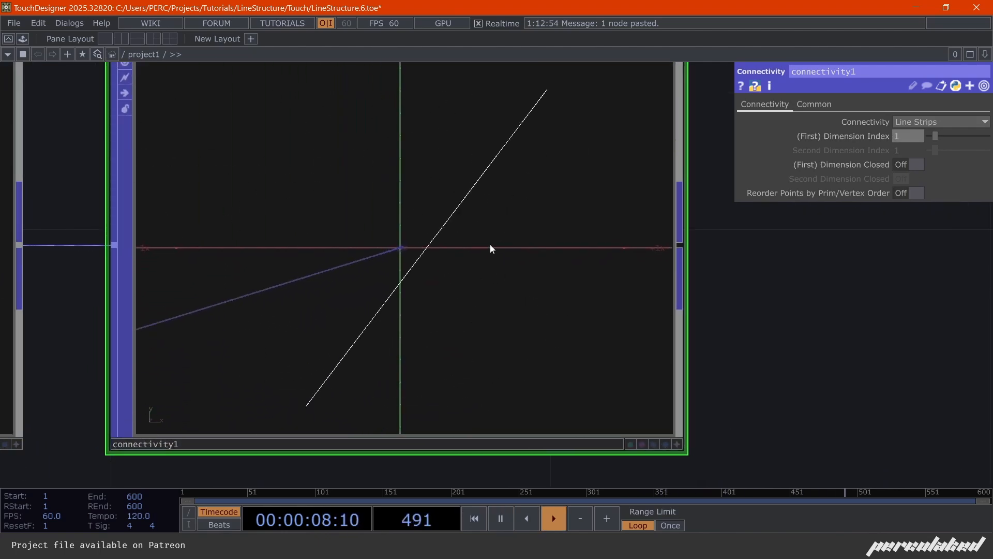
{"action": "key", "text": "space"}
{"action": "scroll", "coordinate": [489, 244], "scroll_direction": "down", "scroll_amount": 5}
Align feedback1 with null_base and combine feedback1 and connectivity1 in a new Merge POP
{"action": "left_click_drag", "start_coordinate": [318, 389], "coordinate": [329, 363]}
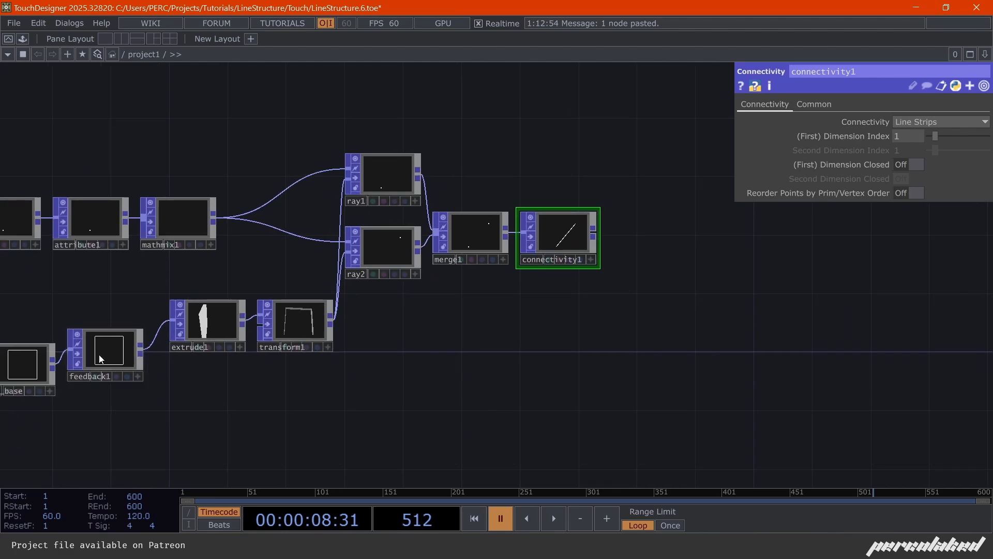
{"action": "left_click", "coordinate": [138, 367]}
{"action": "left_click", "coordinate": [532, 358]}
{"action": "type", "text": "m"}
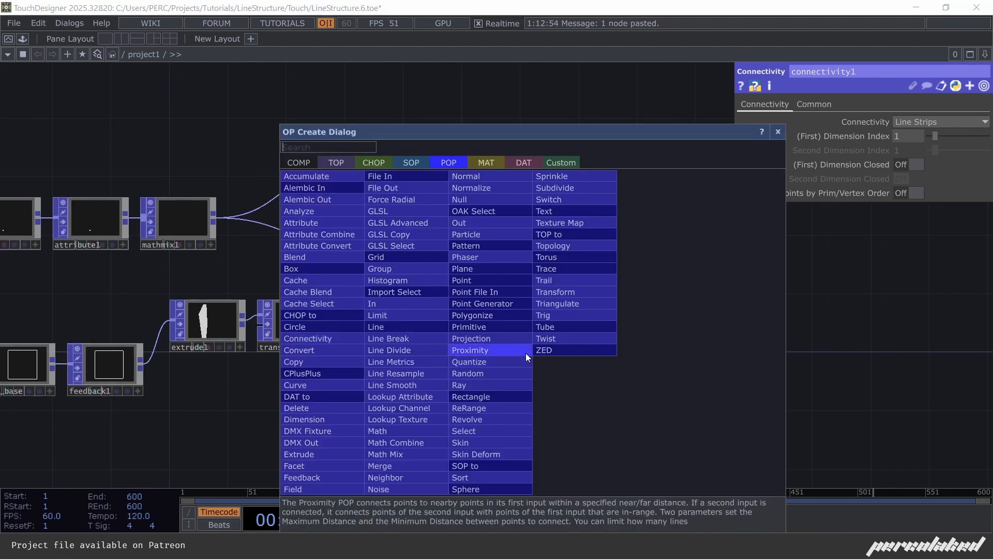
{"action": "left_click", "coordinate": [389, 467]}
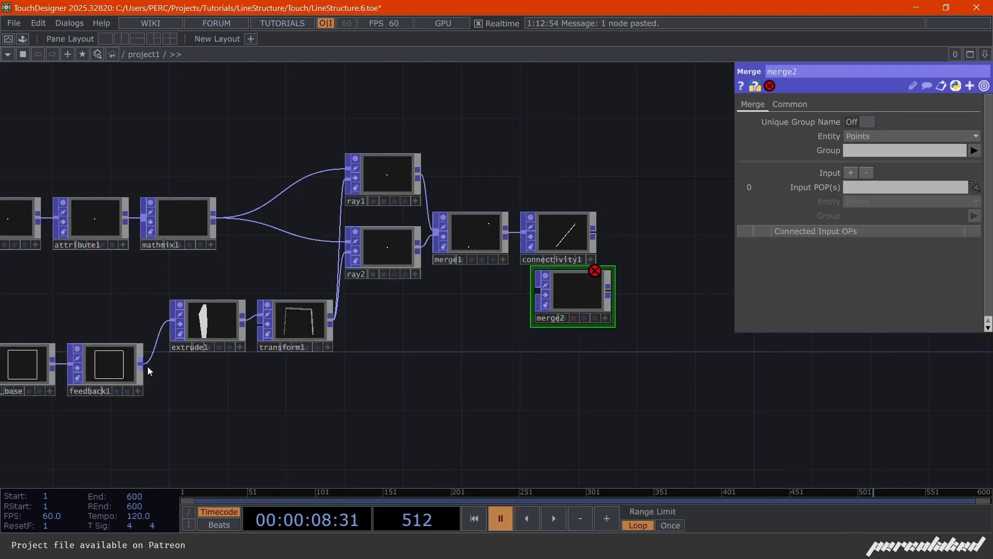
{"action": "left_click", "coordinate": [510, 309]}
{"action": "left_click_drag", "start_coordinate": [564, 300], "coordinate": [605, 341]}
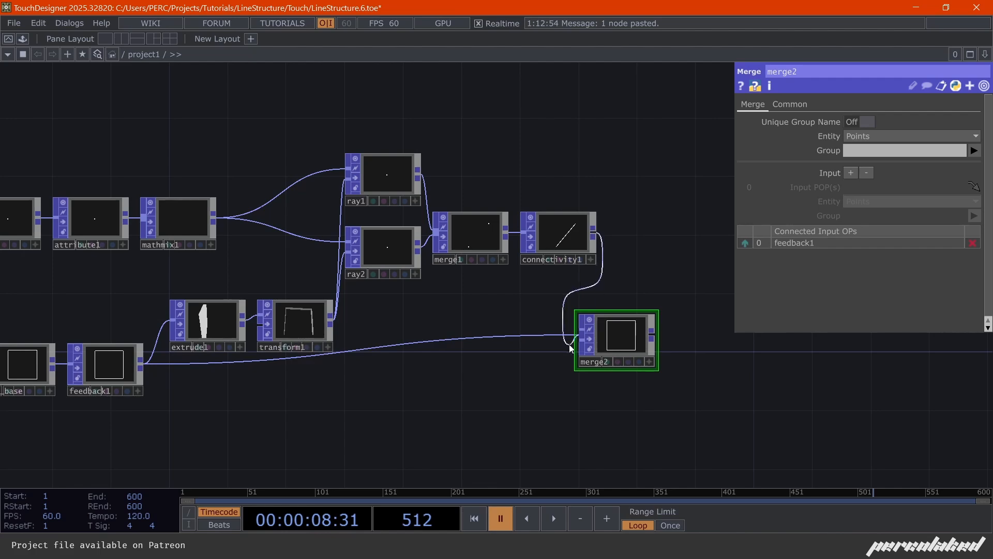
{"action": "left_click", "coordinate": [570, 348]}
Move merge2 below the ray chain and assign it as feedback1's target to close the feedback loop
{"action": "left_click_drag", "start_coordinate": [575, 402], "coordinate": [594, 411]}
{"action": "left_click_drag", "start_coordinate": [606, 362], "coordinate": [635, 406]}
{"action": "left_click_drag", "start_coordinate": [563, 419], "coordinate": [535, 363]}
{"action": "left_click_drag", "start_coordinate": [630, 335], "coordinate": [88, 300]}
{"action": "left_click_drag", "start_coordinate": [523, 409], "coordinate": [449, 389]}
Play the timeline, examine the growing line structure in merge2 from different distances and angles, and read its primitive info
{"action": "key", "text": "space"}
{"action": "scroll", "coordinate": [580, 322], "scroll_direction": "up", "scroll_amount": 5}
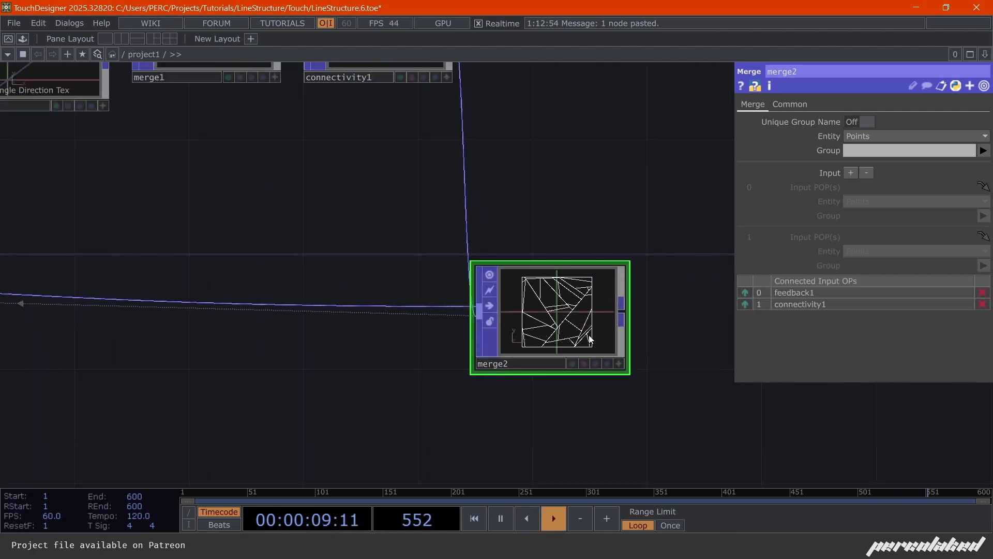
{"action": "scroll", "coordinate": [589, 339], "scroll_direction": "up", "scroll_amount": 3}
{"action": "scroll", "coordinate": [614, 206], "scroll_direction": "up", "scroll_amount": 4}
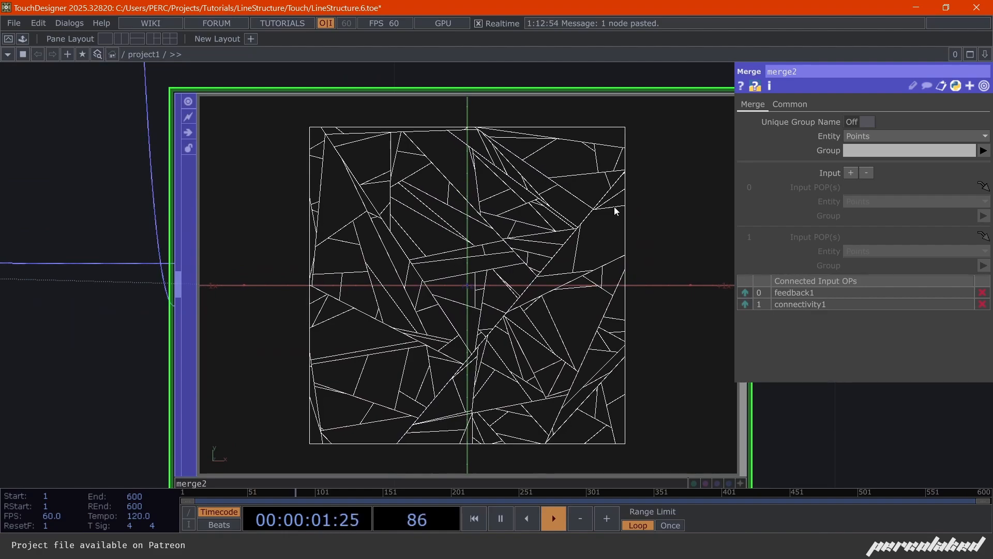
{"action": "scroll", "coordinate": [438, 228], "scroll_direction": "down", "scroll_amount": 3}
{"action": "left_click", "coordinate": [652, 410]}
{"action": "mouse_move", "coordinate": [479, 331]}
{"action": "left_mouse_down"}
{"action": "mouse_move", "coordinate": [529, 328]}
{"action": "mouse_move", "coordinate": [490, 336]}
{"action": "left_mouse_up"}
{"action": "left_click", "coordinate": [652, 411]}
{"action": "scroll", "coordinate": [461, 315], "scroll_direction": "down", "scroll_amount": 5}
{"action": "scroll", "coordinate": [482, 314], "scroll_direction": "up", "scroll_amount": 6}
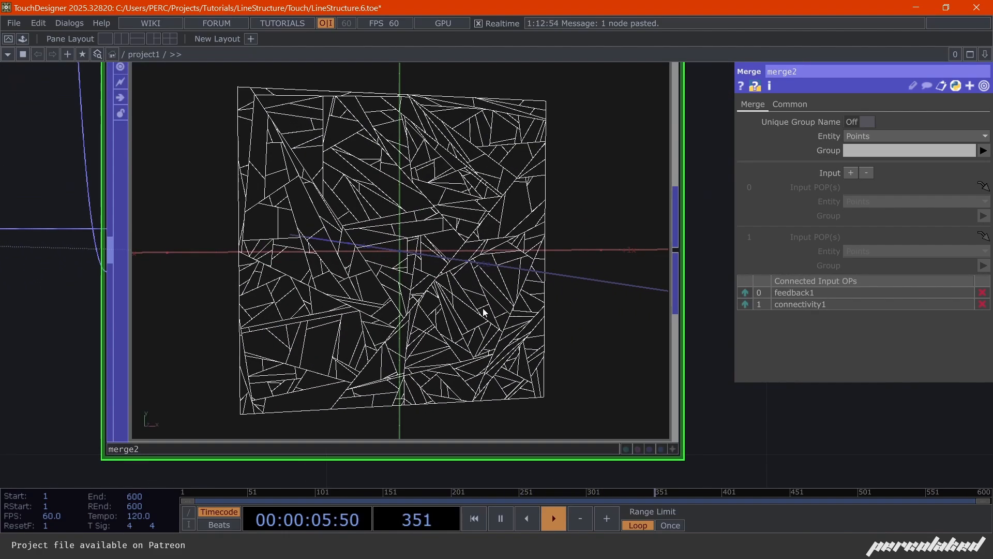
{"action": "scroll", "coordinate": [483, 321], "scroll_direction": "down", "scroll_amount": 2}
{"action": "scroll", "coordinate": [483, 317], "scroll_direction": "up", "scroll_amount": 3}
{"action": "scroll", "coordinate": [486, 318], "scroll_direction": "down", "scroll_amount": 6}
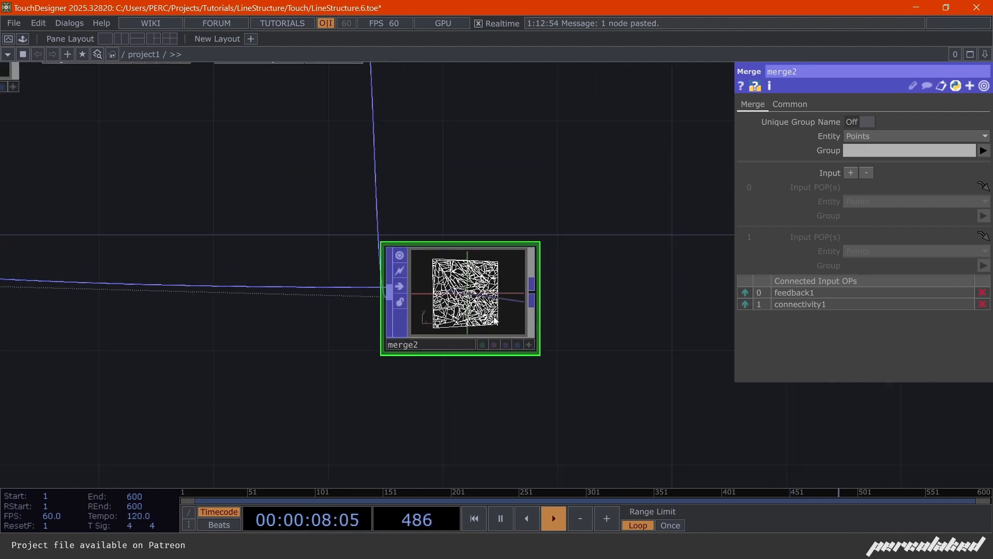
{"action": "scroll", "coordinate": [486, 315], "scroll_direction": "up", "scroll_amount": 5}
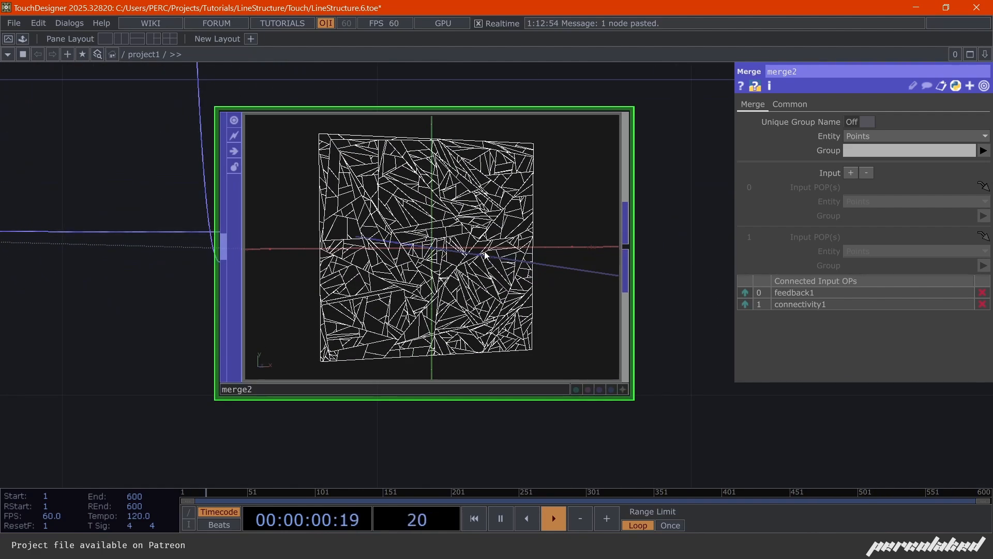
{"action": "scroll", "coordinate": [486, 254], "scroll_direction": "down", "scroll_amount": 4}
{"action": "middle_click", "coordinate": [479, 269]}
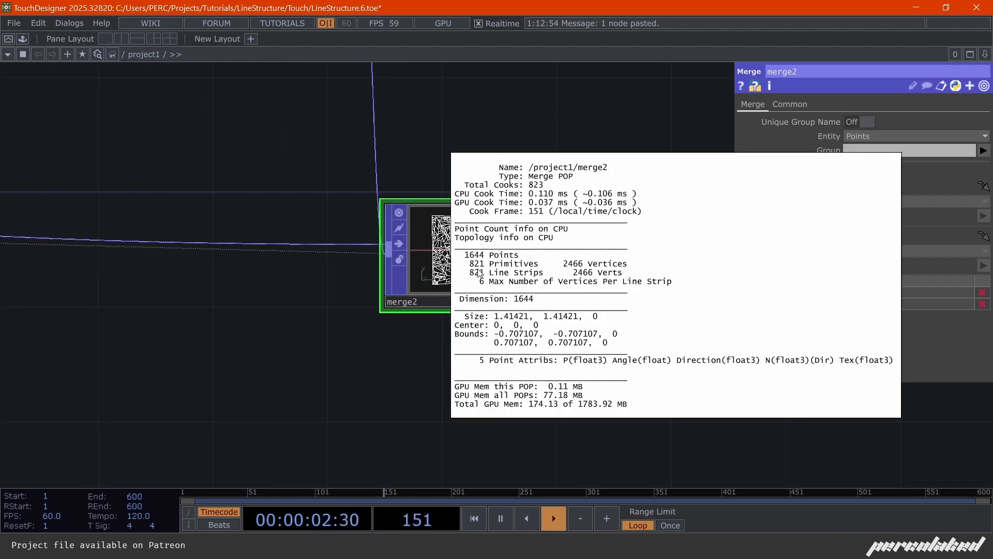
Add a Constant CHOP above merge2 with a channel named maxPrims set to 500
{"action": "scroll", "coordinate": [389, 202], "scroll_direction": "down", "scroll_amount": 3}
{"action": "key", "text": "Tab"}
{"action": "left_click", "coordinate": [241, 39]}
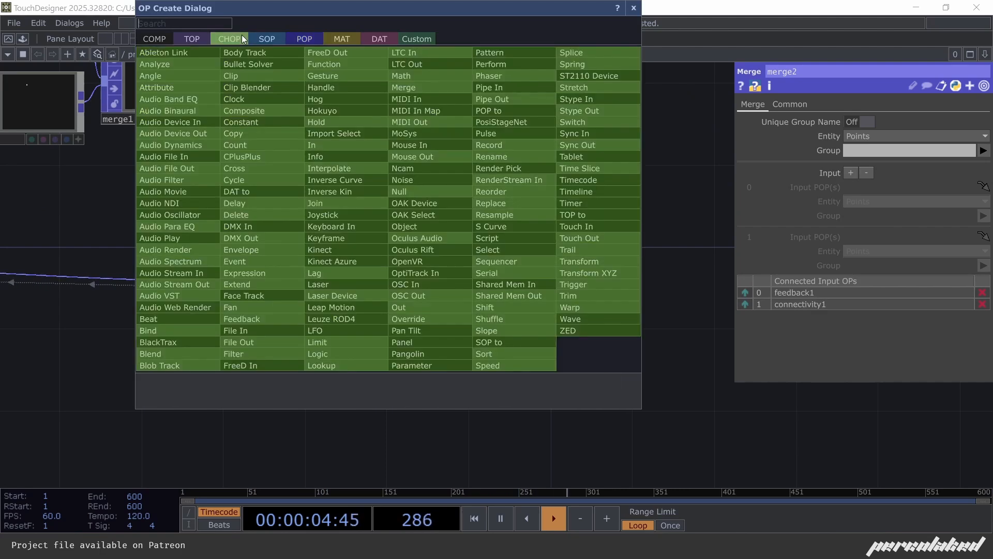
{"action": "left_click", "coordinate": [256, 122]}
{"action": "left_click", "coordinate": [433, 187]}
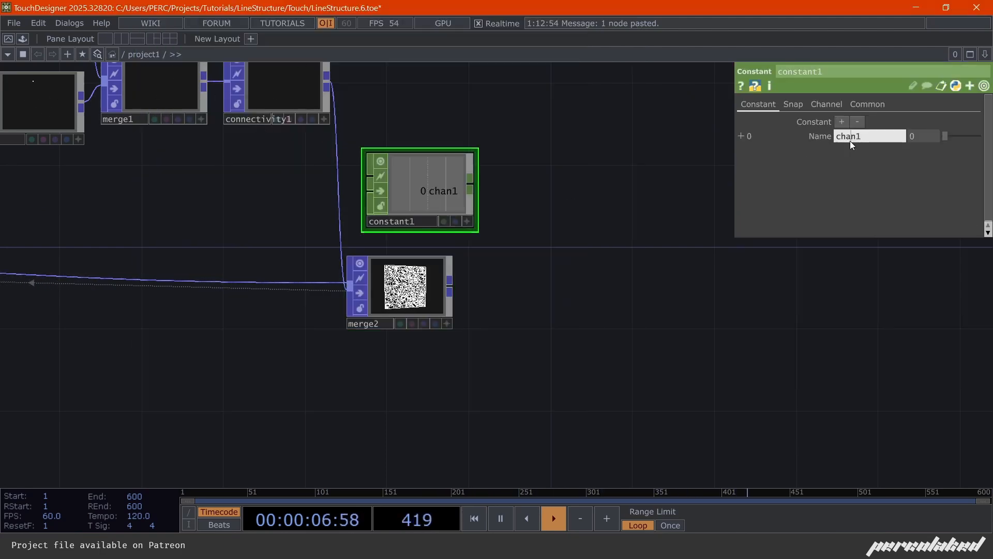
{"action": "left_click", "coordinate": [850, 136]}
{"action": "type", "text": "max"}
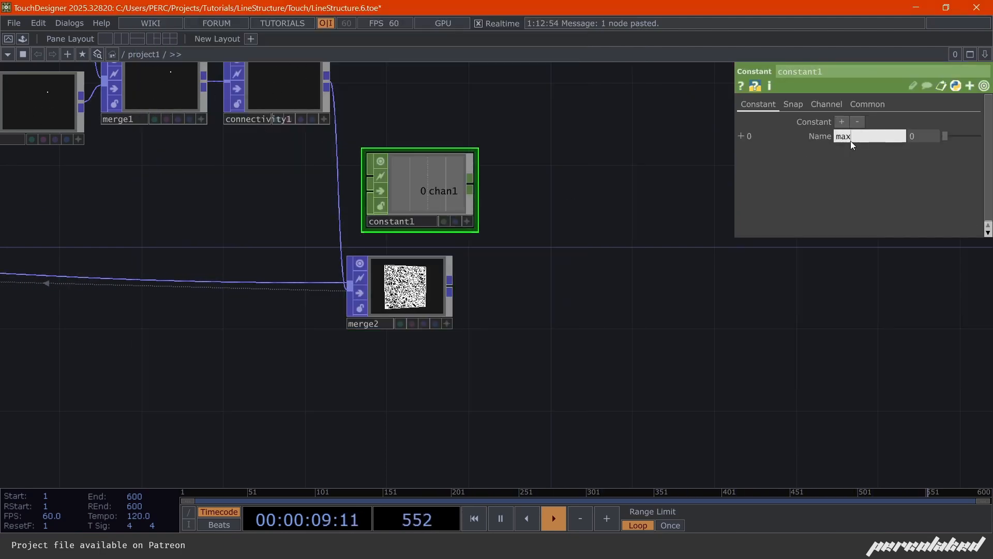
{"action": "type", "text": "Prims"}
{"action": "key", "text": "Tab"}
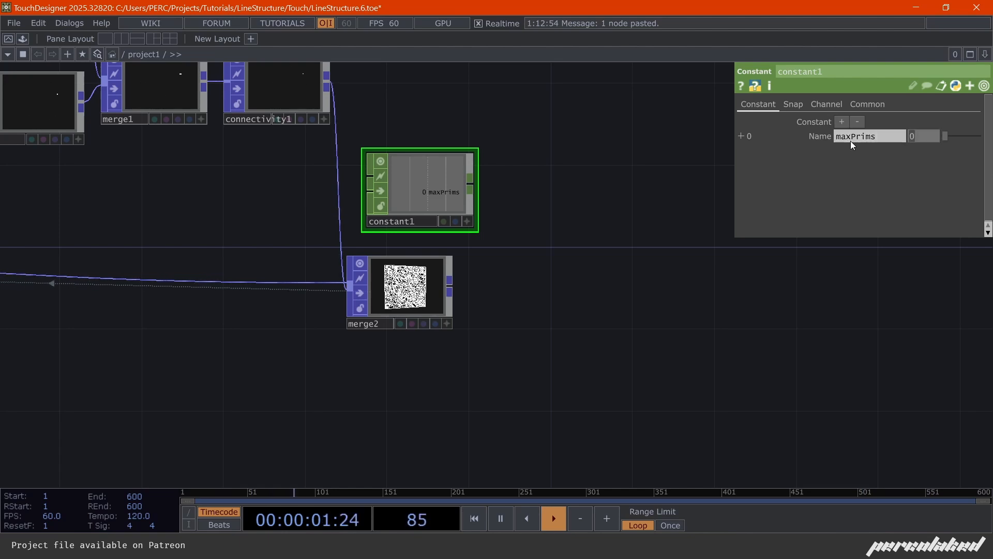
{"action": "type", "text": "500"}
{"action": "key", "text": "Return"}
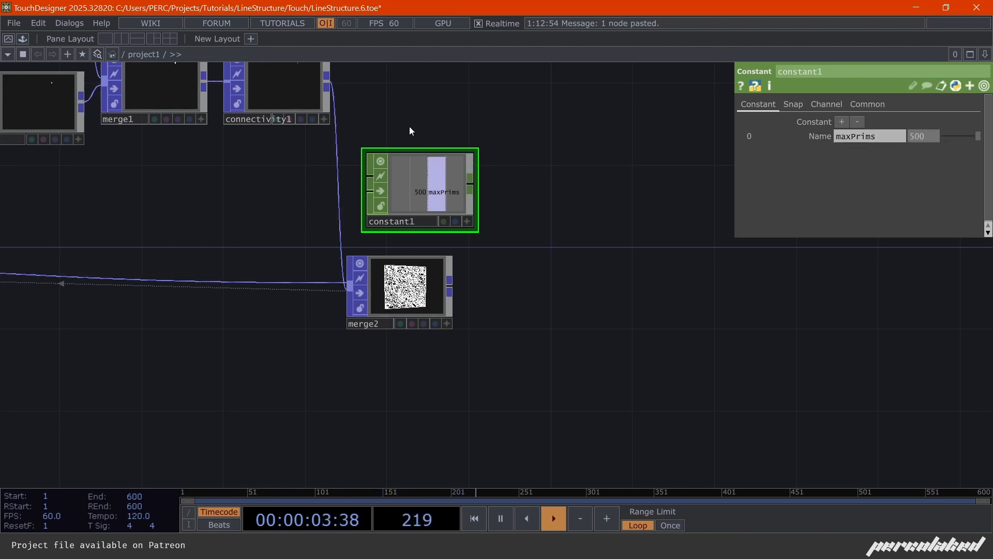
Add a Null CHOP after constant1 and rename it null_data
{"action": "key", "text": "Tab"}
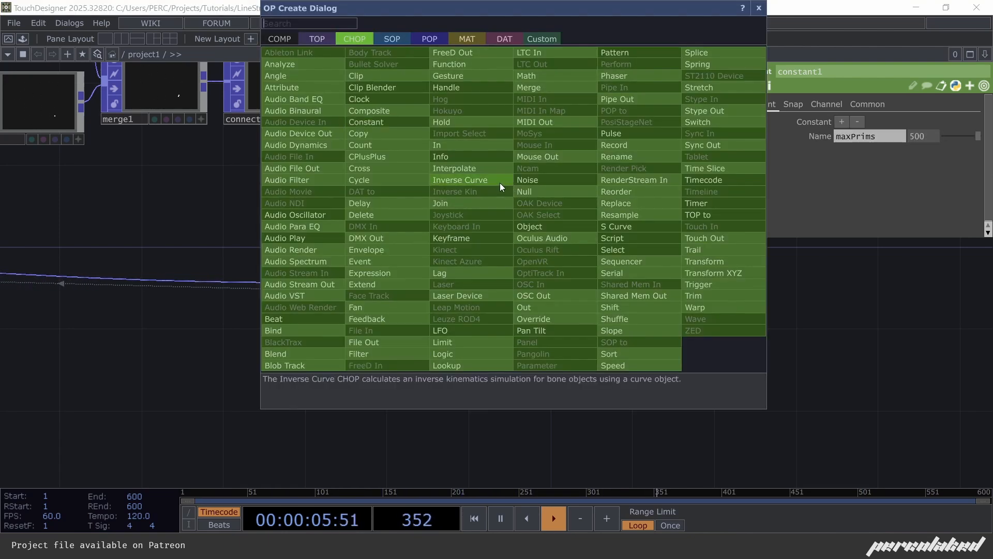
{"action": "type", "text": "n"}
{"action": "left_click", "coordinate": [524, 192]}
{"action": "left_click", "coordinate": [555, 197]}
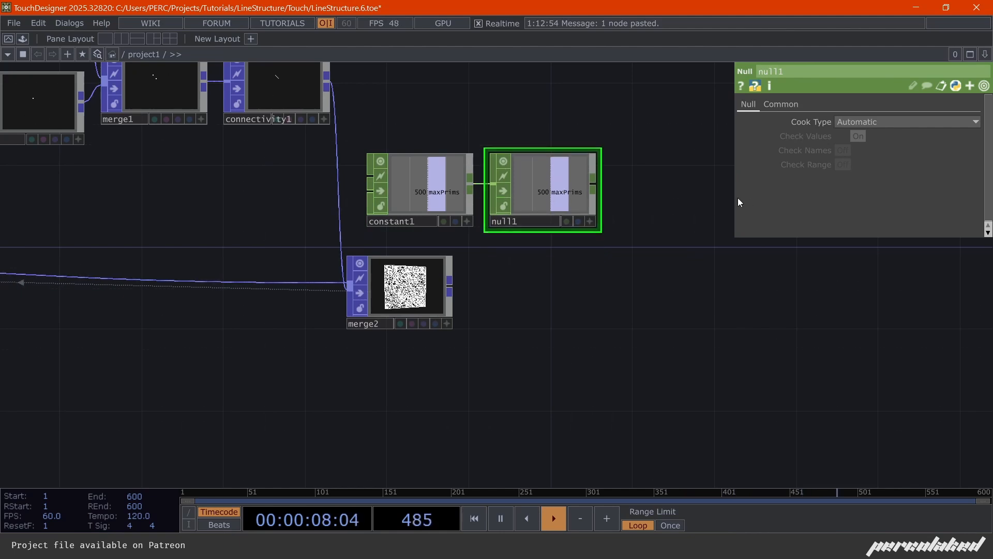
{"action": "left_click", "coordinate": [534, 218]}
{"action": "type", "text": "null_data"}
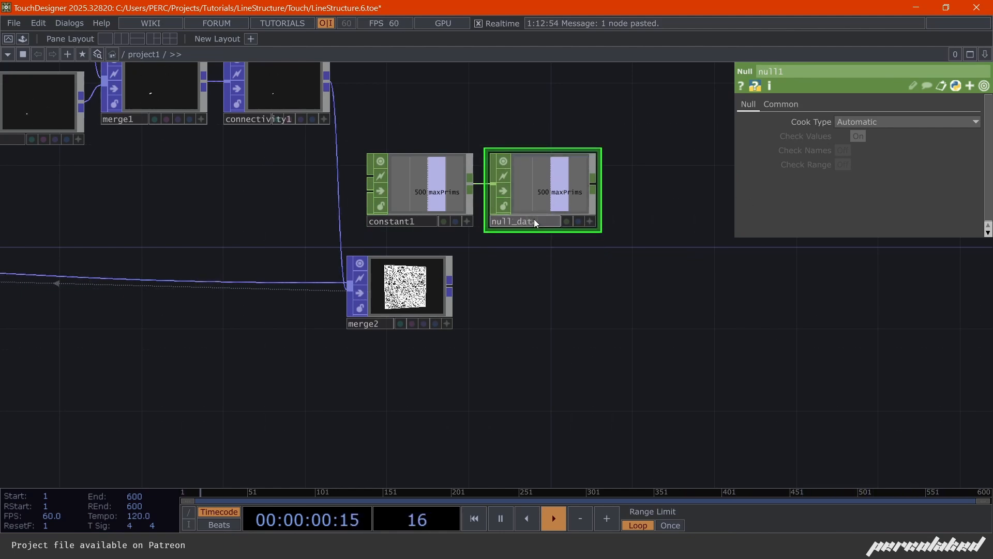
{"action": "key", "text": "Return"}
Add a Switch POP after merge2, placed slightly below it
{"action": "left_click_drag", "start_coordinate": [449, 282], "coordinate": [547, 321]}
{"action": "left_click", "coordinate": [547, 323]}
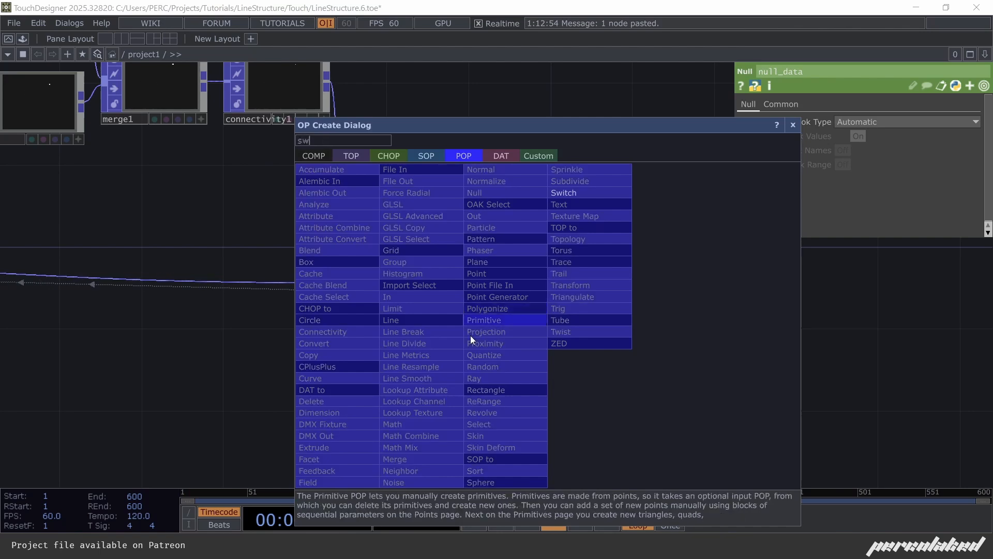
{"action": "left_click", "coordinate": [563, 193]}
{"action": "left_click", "coordinate": [548, 372]}
{"action": "scroll", "coordinate": [522, 362], "scroll_direction": "down", "scroll_amount": 3}
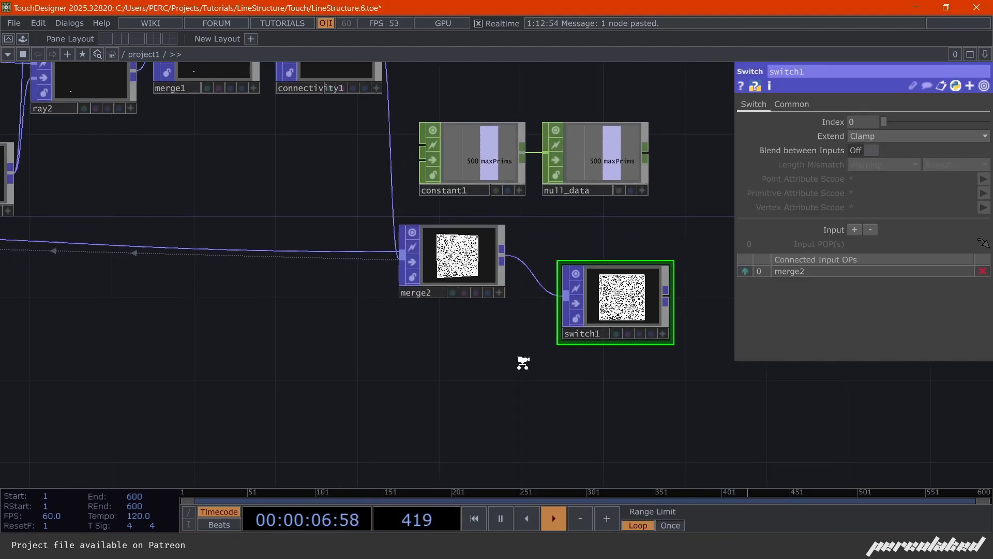
{"action": "left_click_drag", "start_coordinate": [587, 344], "coordinate": [563, 342]}
Move circle1, null_base and feedback1 together slightly lower in the network
{"action": "scroll", "coordinate": [368, 376], "scroll_direction": "down", "scroll_amount": 2}
{"action": "left_click_drag", "start_coordinate": [333, 375], "coordinate": [567, 348]}
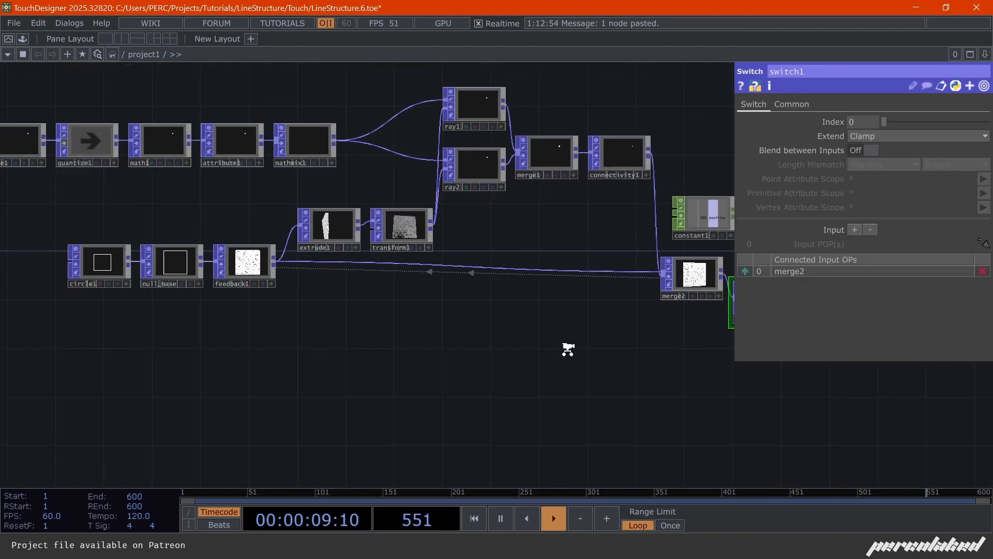
{"action": "scroll", "coordinate": [571, 346], "scroll_direction": "down", "scroll_amount": 2}
{"action": "right_click_drag", "start_coordinate": [315, 329], "coordinate": [137, 261]}
{"action": "left_click_drag", "start_coordinate": [297, 275], "coordinate": [296, 295]}
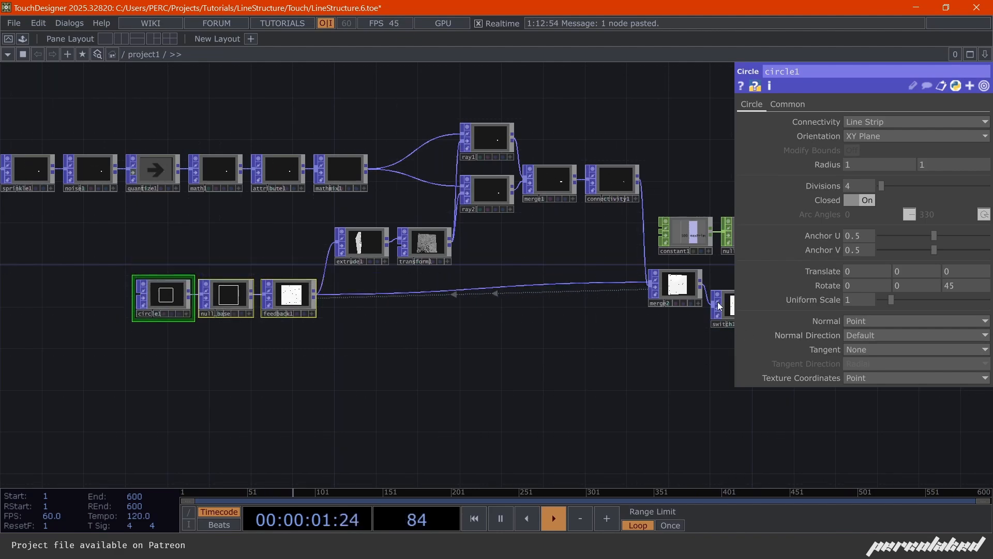
{"action": "left_click_drag", "start_coordinate": [679, 290], "coordinate": [639, 276]}
{"action": "scroll", "coordinate": [635, 273], "scroll_direction": "up", "scroll_amount": 4}
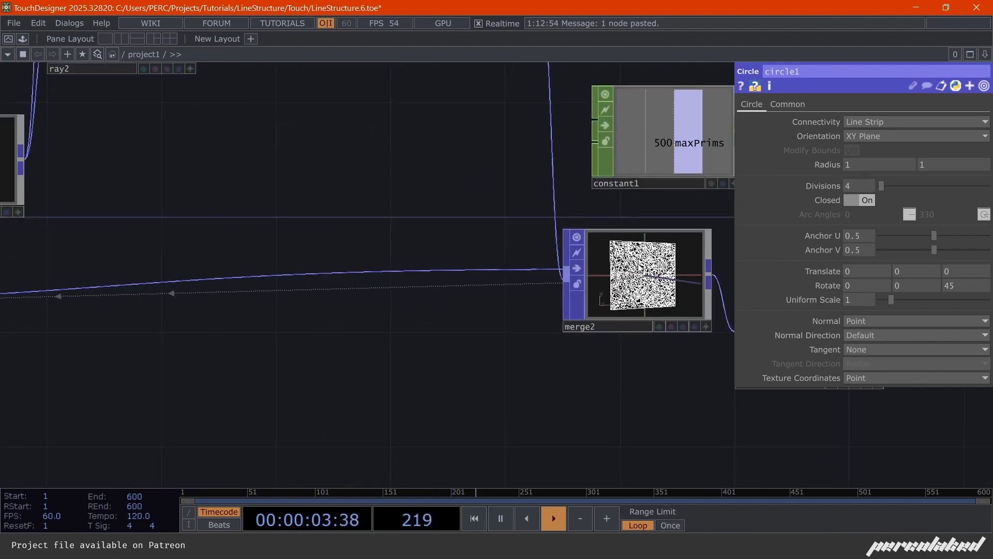
{"action": "scroll", "coordinate": [641, 278], "scroll_direction": "down", "scroll_amount": 3}
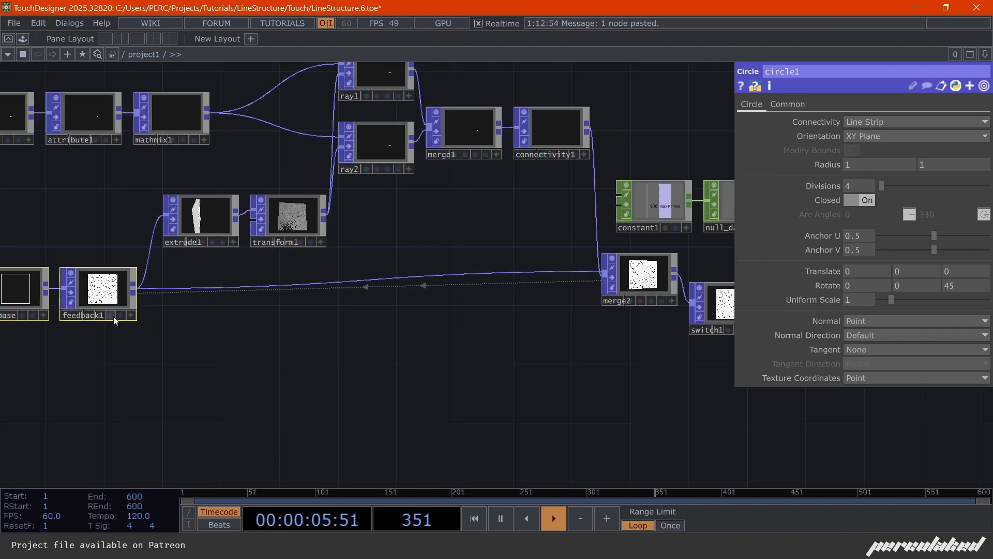
Drive switch1's Index with a reference to the maxPrims channel of null_data
{"action": "left_click", "coordinate": [141, 330]}
{"action": "left_click_drag", "start_coordinate": [729, 340], "coordinate": [654, 319]}
{"action": "left_click", "coordinate": [620, 281]}
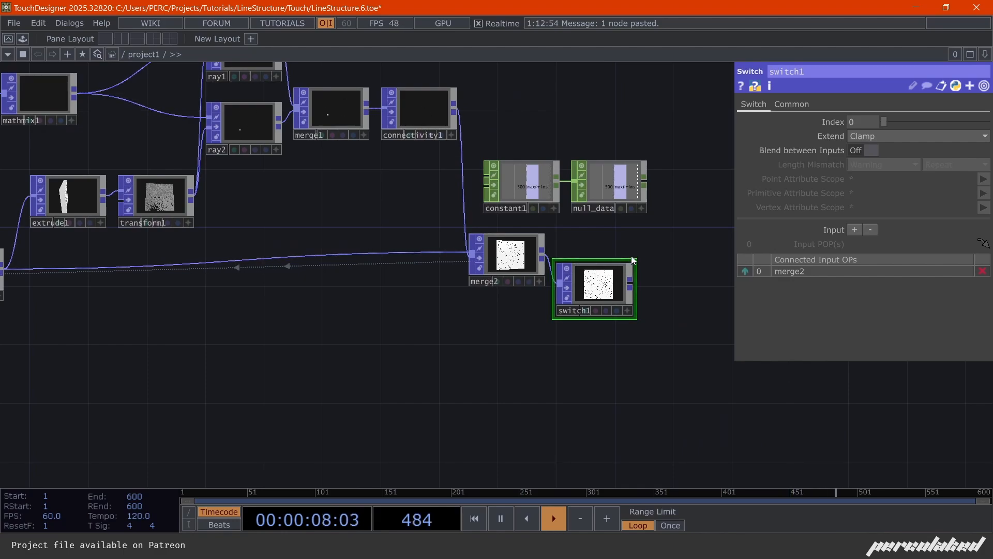
{"action": "scroll", "coordinate": [631, 255], "scroll_direction": "up", "scroll_amount": 3}
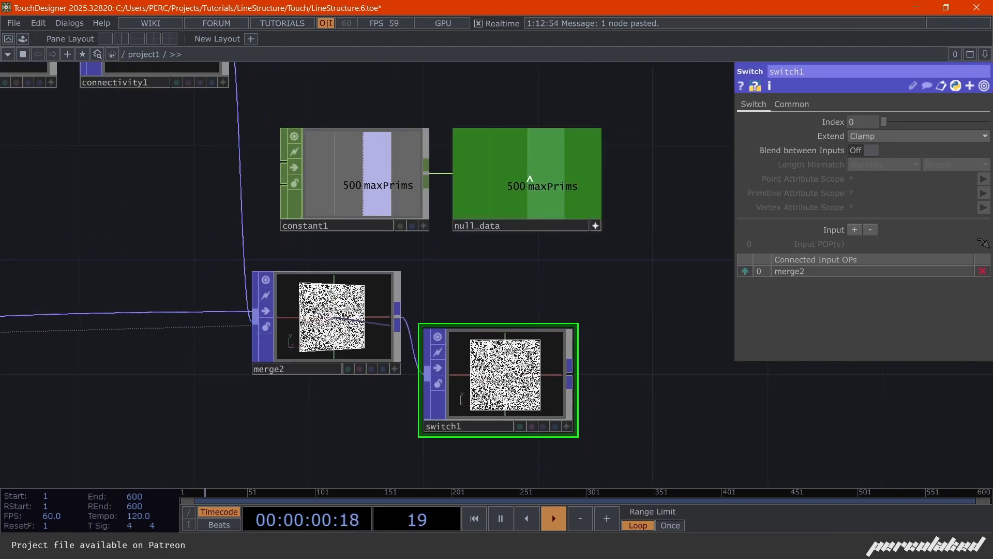
{"action": "left_click_drag", "start_coordinate": [530, 178], "coordinate": [737, 180]}
{"action": "left_click_drag", "start_coordinate": [851, 123], "coordinate": [856, 122]}
{"action": "left_click", "coordinate": [857, 119]}
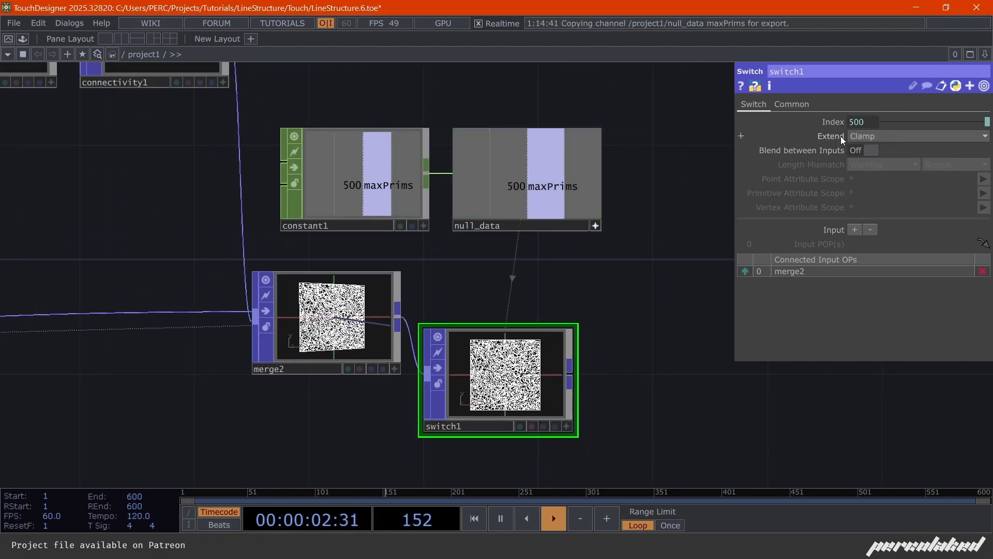
Extend switch1's Index expression to op('feedback1').numPrims()<op('null_data')['maxPrims']-1
{"action": "scroll", "coordinate": [674, 262], "scroll_direction": "down", "scroll_amount": 4}
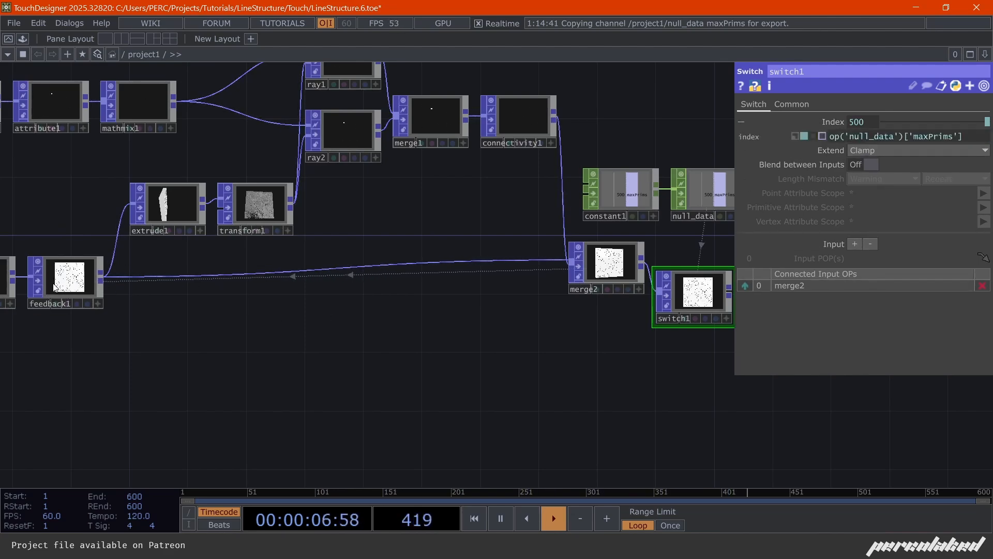
{"action": "scroll", "coordinate": [55, 287], "scroll_direction": "up", "scroll_amount": 4}
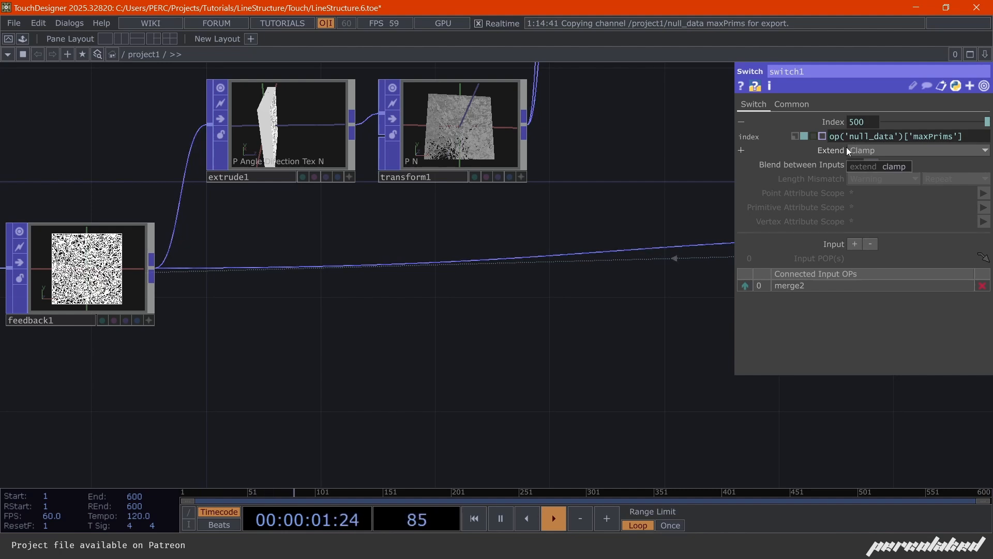
{"action": "type", "text": "op("}
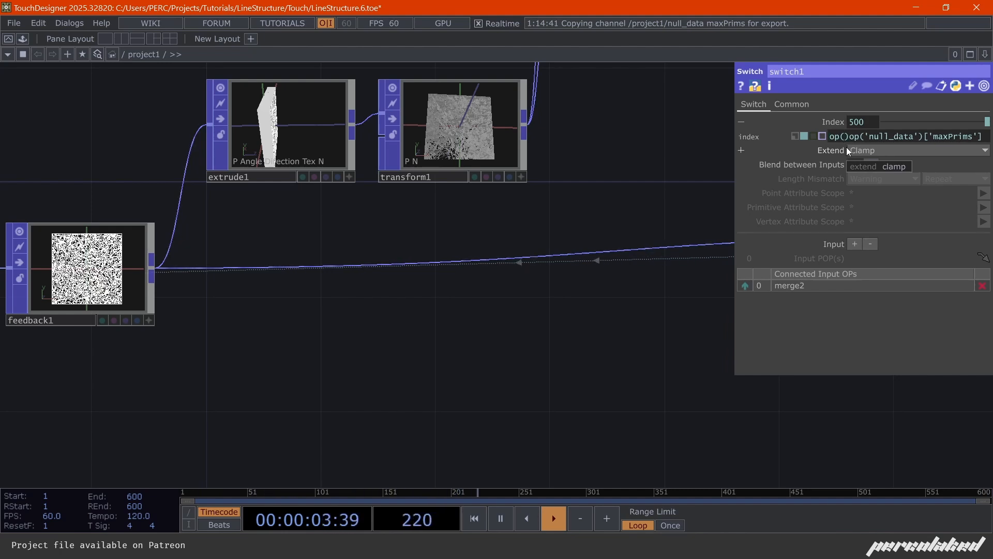
{"action": "type", "text": "'fee"}
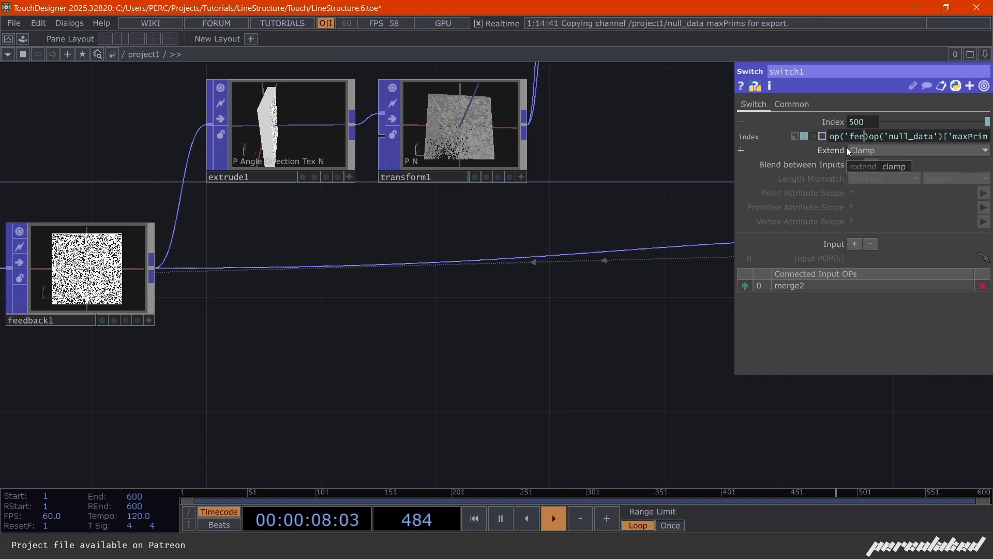
{"action": "type", "text": "dback"}
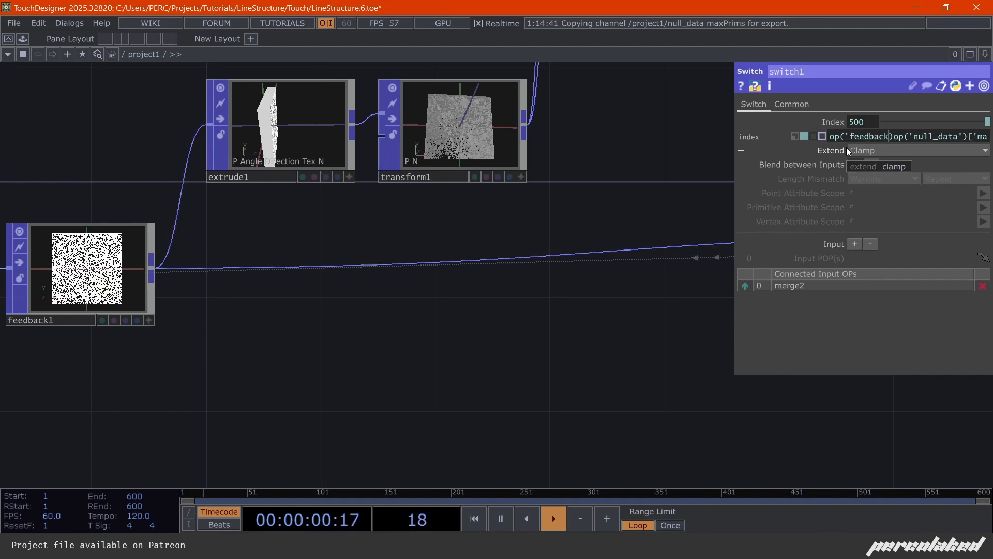
{"action": "type", "text": "1')"}
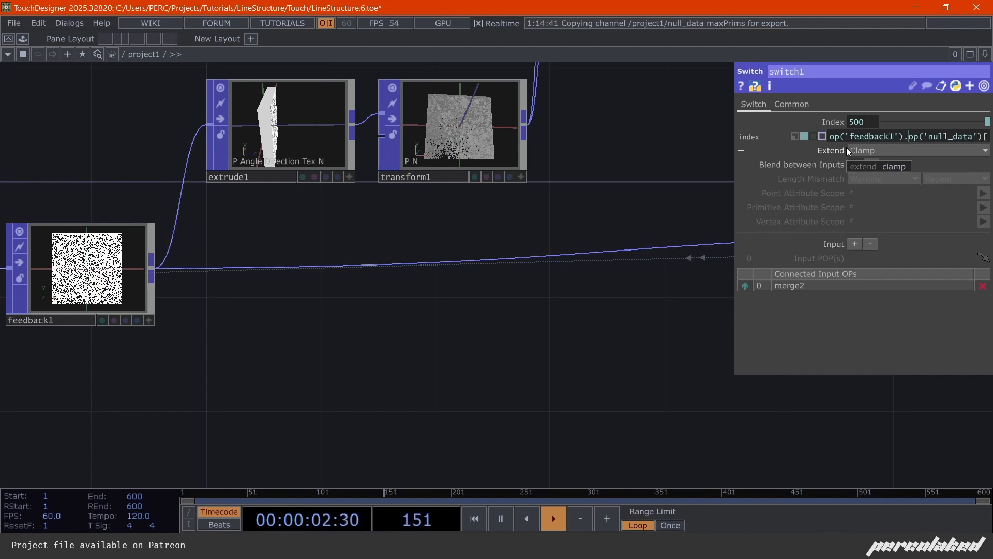
{"action": "type", "text": ".numPrims()"}
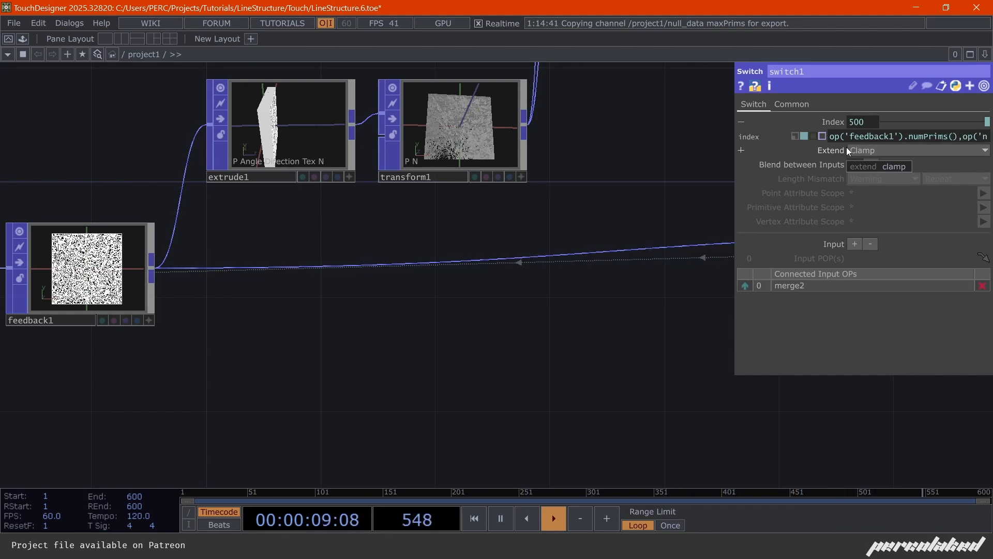
{"action": "type", "text": "<"}
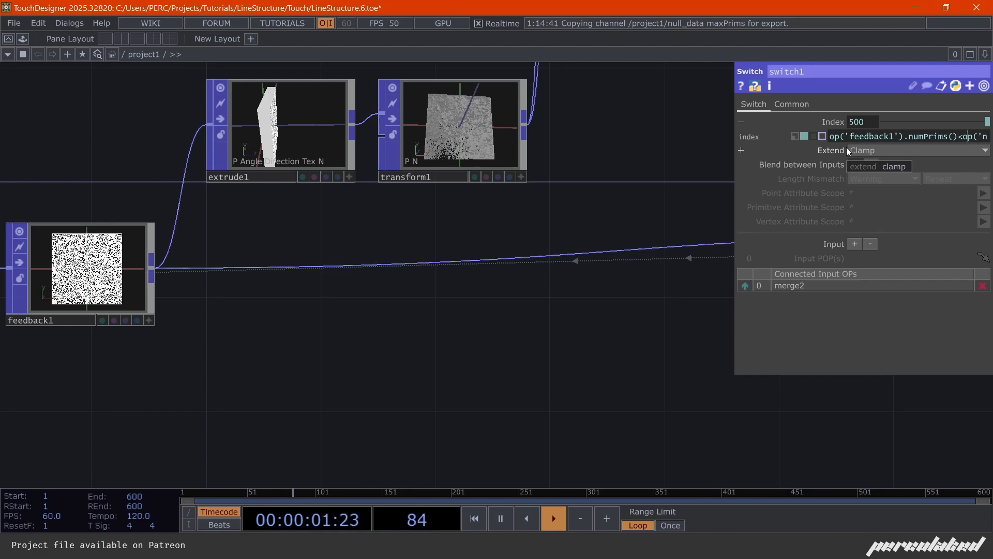
{"action": "key", "text": "Right"}
{"action": "key", "text": "Right"}
{"action": "key", "text": "Right"}
{"action": "key", "text": "Right"}
{"action": "key", "text": "Right"}
{"action": "key", "text": "Right"}
{"action": "key", "text": "Right"}
{"action": "key", "text": "Right"}
{"action": "key", "text": "Right"}
{"action": "key", "text": "Right"}
{"action": "key", "text": "Right"}
{"action": "key", "text": "Right"}
{"action": "key", "text": "Right"}
{"action": "key", "text": "Right"}
{"action": "key", "text": "Right"}
{"action": "key", "text": "Right"}
{"action": "key", "text": "Right"}
{"action": "key", "text": "Right"}
{"action": "key", "text": "Right"}
{"action": "key", "text": "Right"}
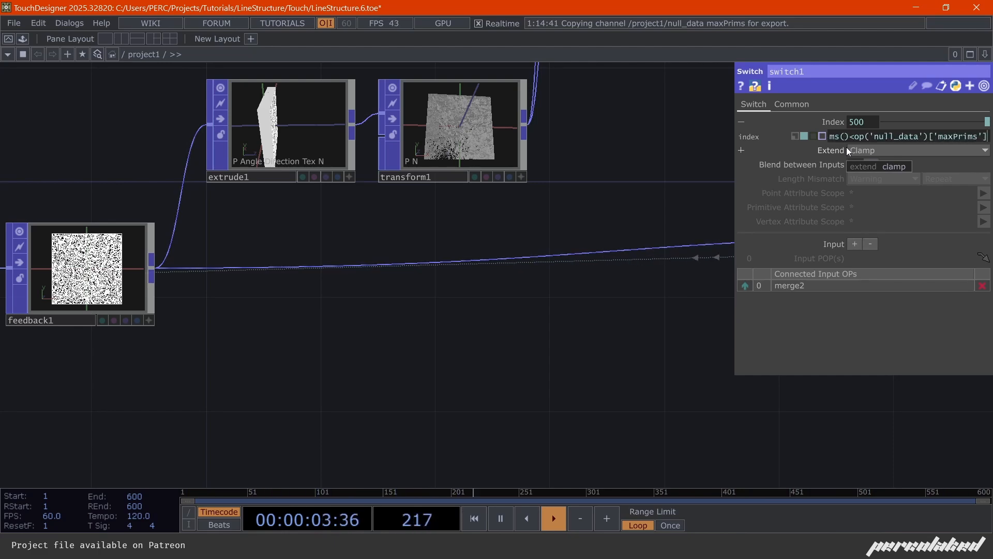
{"action": "key", "text": "Return"}
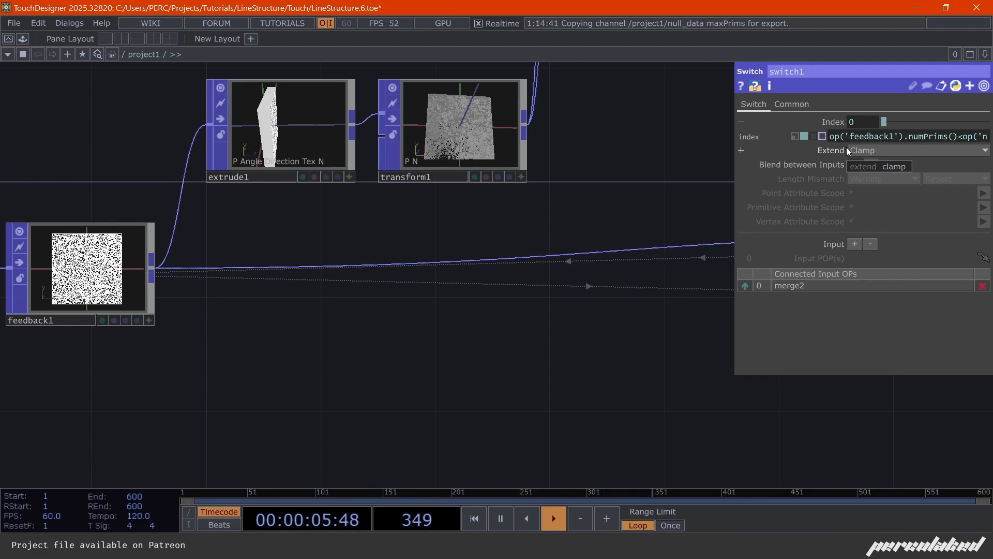
Pause the timeline and change the comparison in switch1's Index expression from less than to greater than (>)
{"action": "left_click_drag", "start_coordinate": [432, 346], "coordinate": [81, 370]}
{"action": "scroll", "coordinate": [81, 370], "scroll_direction": "down", "scroll_amount": 3}
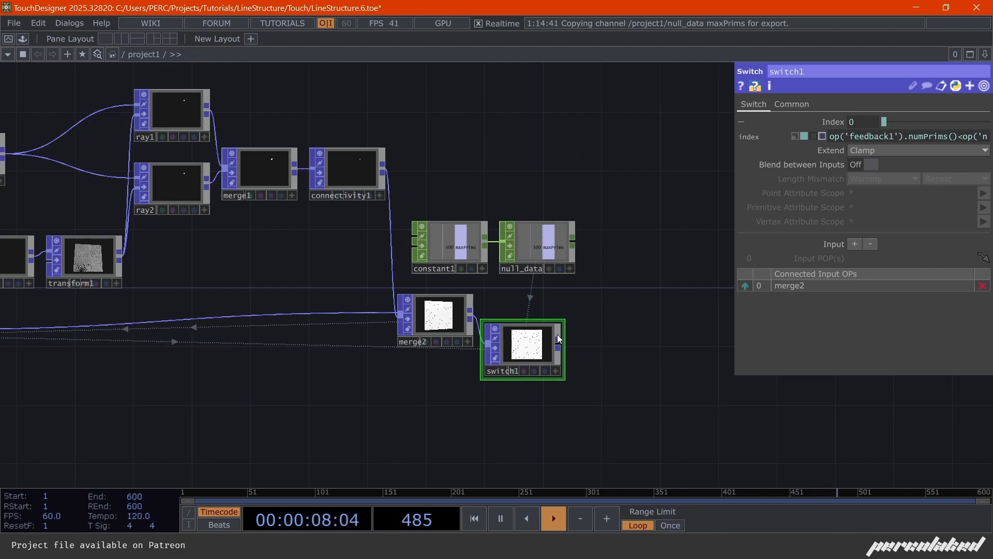
{"action": "scroll", "coordinate": [512, 300], "scroll_direction": "up", "scroll_amount": 5}
{"action": "key", "text": "space"}
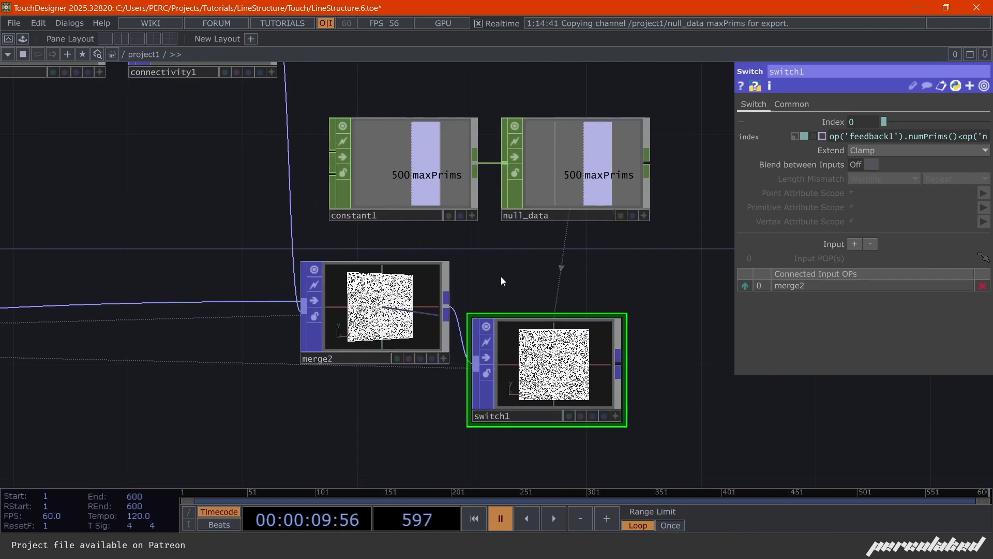
{"action": "left_click_drag", "start_coordinate": [734, 166], "coordinate": [525, 187]}
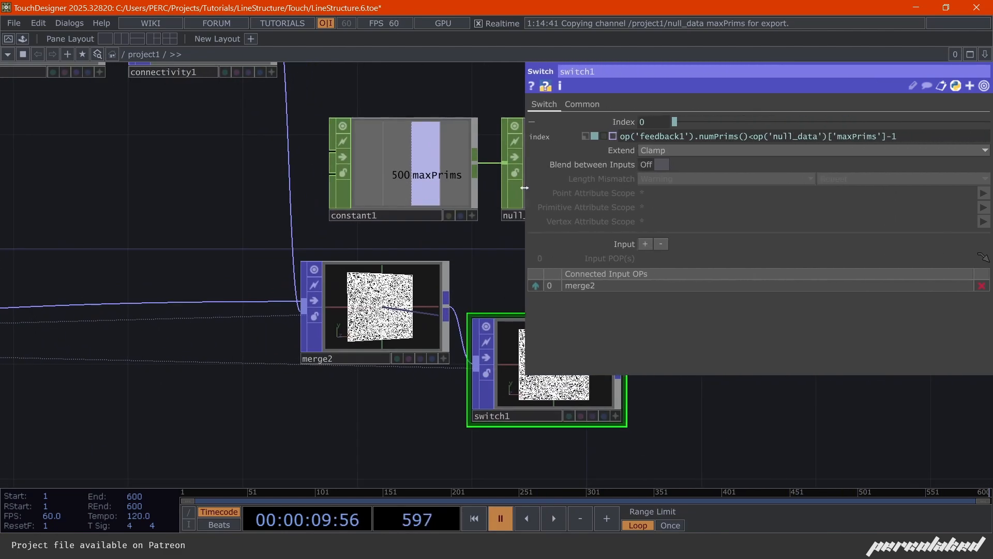
{"action": "left_click", "coordinate": [753, 139]}
{"action": "key", "text": "BackSpace"}
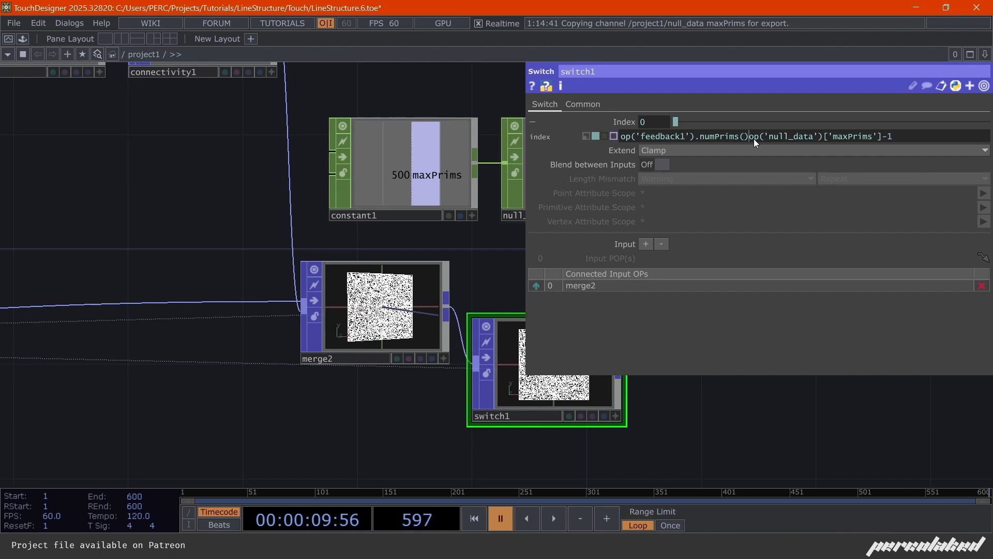
{"action": "type", "text": ">"}
{"action": "left_click_drag", "start_coordinate": [275, 409], "coordinate": [228, 402]}
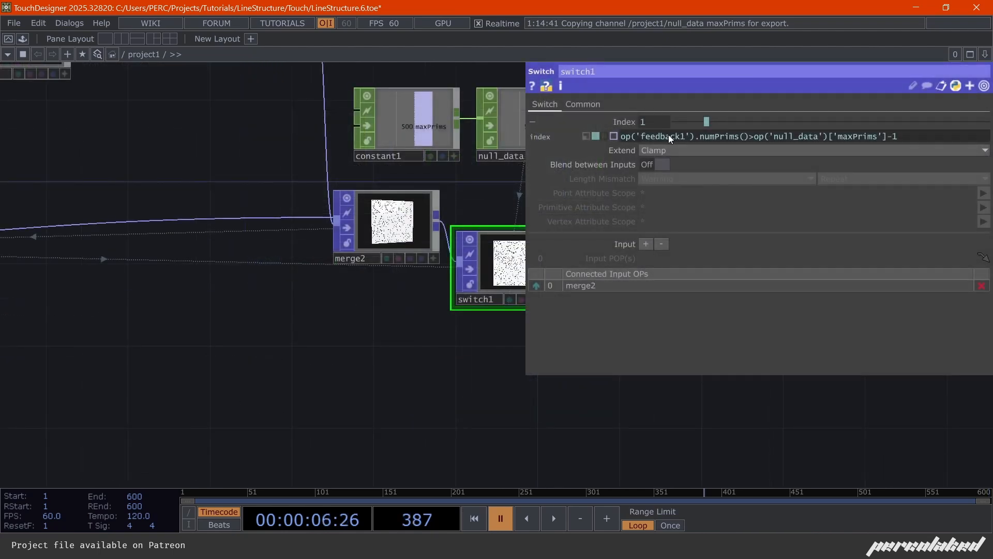
Add a Keyboard In CHOP directly below feedback1
{"action": "scroll", "coordinate": [254, 318], "scroll_direction": "down", "scroll_amount": 2}
{"action": "left_click_drag", "start_coordinate": [254, 318], "coordinate": [387, 303]}
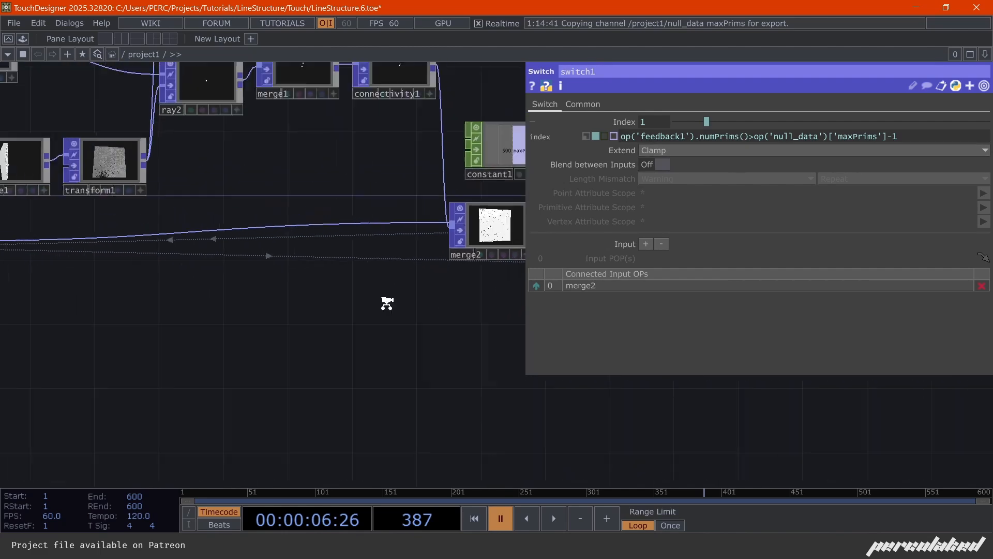
{"action": "scroll", "coordinate": [387, 303], "scroll_direction": "down", "scroll_amount": 2}
{"action": "left_click_drag", "start_coordinate": [46, 302], "coordinate": [191, 308]}
{"action": "key", "text": "Tab"}
{"action": "type", "text": "k"}
{"action": "left_click", "coordinate": [103, 142]}
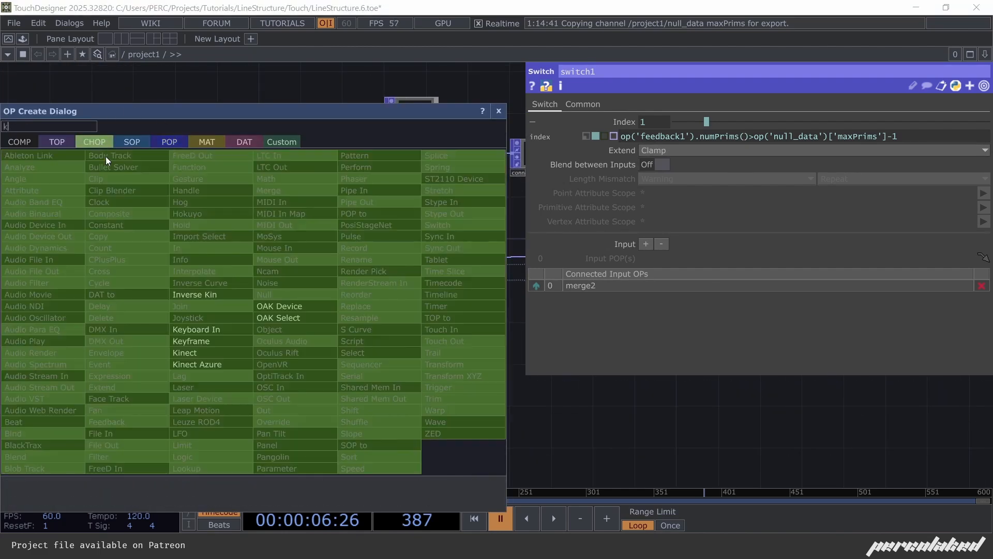
{"action": "left_click", "coordinate": [209, 329]}
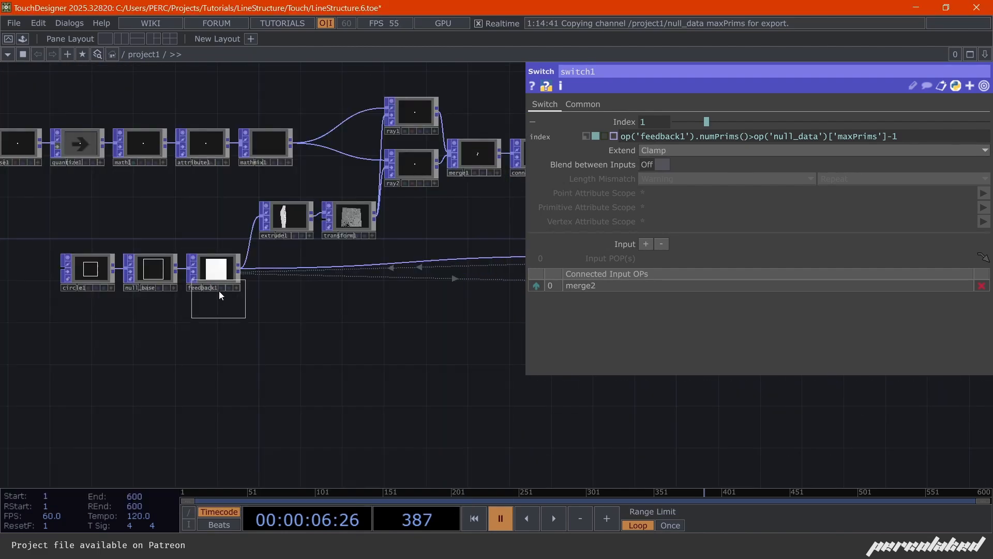
{"action": "left_click", "coordinate": [210, 319]}
Reference the k1 channel of keyboardin1 in feedback1's Start parameter
{"action": "scroll", "coordinate": [210, 319], "scroll_direction": "up", "scroll_amount": 4}
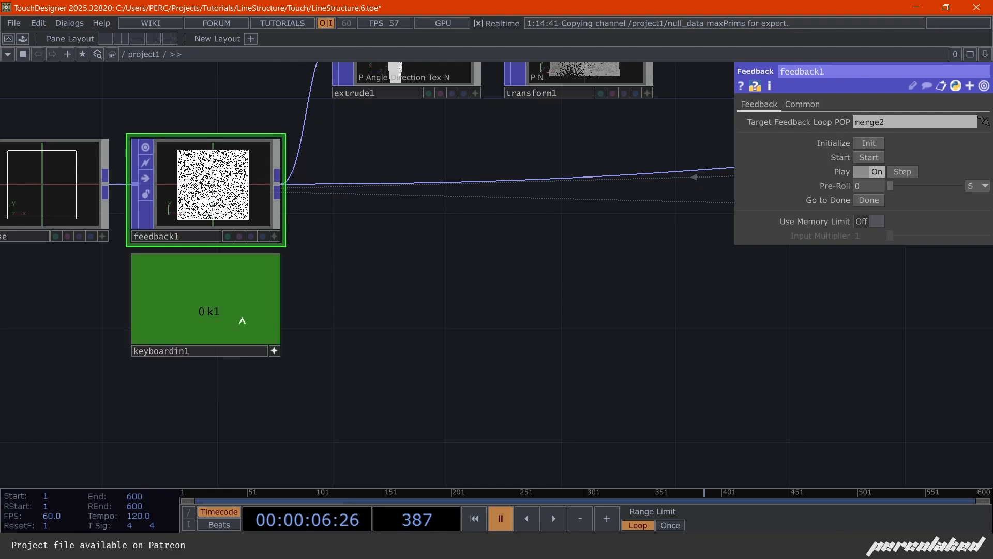
{"action": "left_click_drag", "start_coordinate": [242, 321], "coordinate": [878, 157]}
{"action": "left_click", "coordinate": [878, 152]}
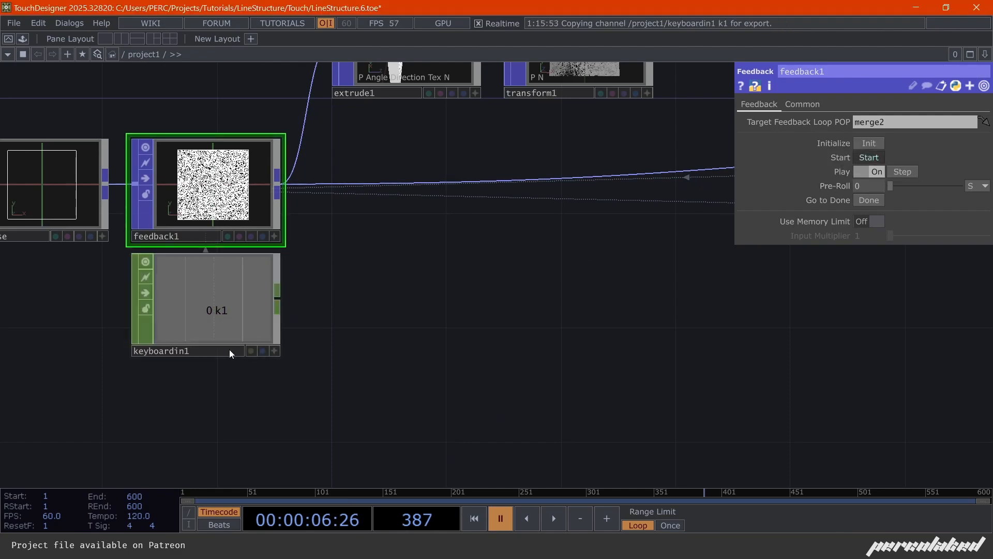
Connect feedback1's output to switch1 as its second input
{"action": "scroll", "coordinate": [529, 383], "scroll_direction": "down", "scroll_amount": 5}
{"action": "left_click", "coordinate": [567, 296]}
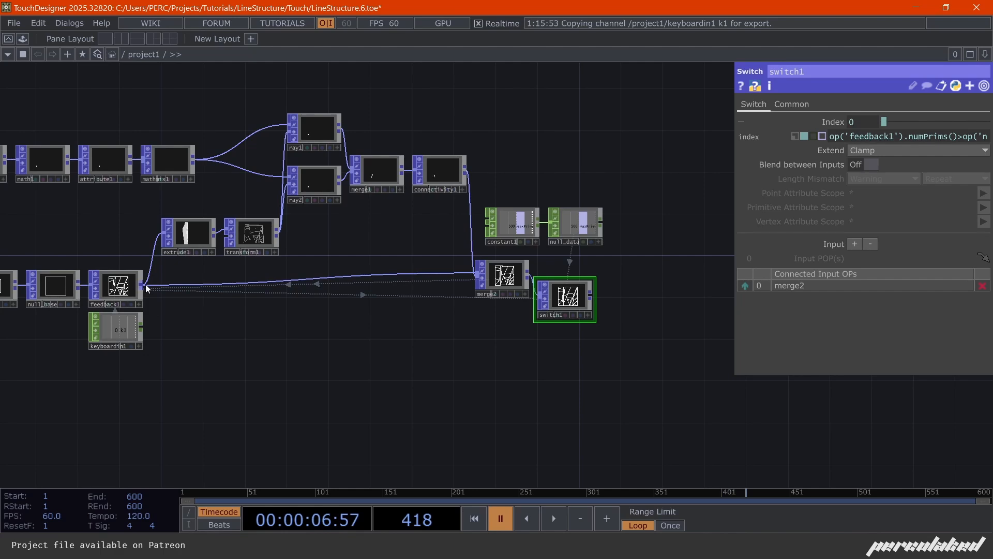
{"action": "left_click_drag", "start_coordinate": [144, 288], "coordinate": [577, 319]}
Add a Null POP after switch1 and rename it null_fb
{"action": "scroll", "coordinate": [577, 319], "scroll_direction": "up", "scroll_amount": 2}
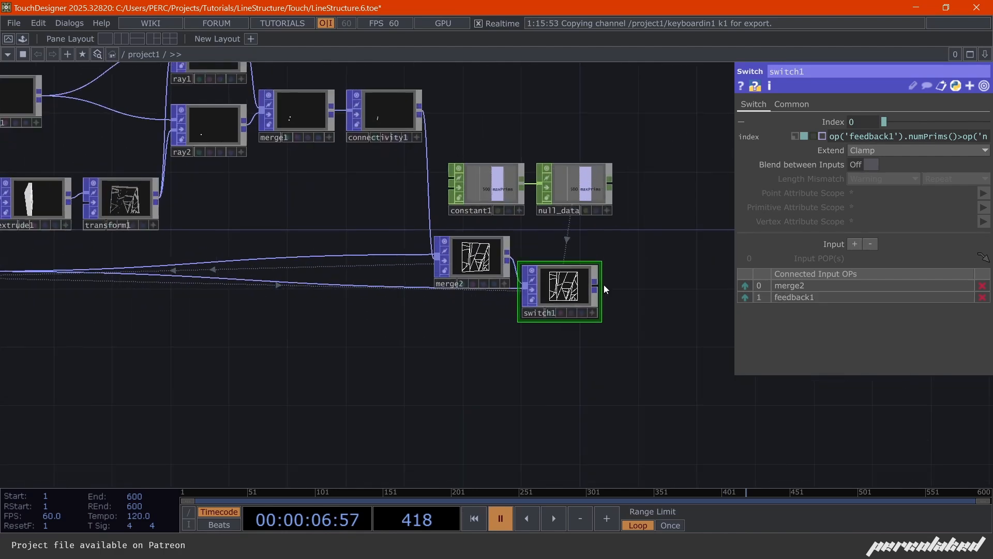
{"action": "right_click", "coordinate": [599, 284]}
{"action": "type", "text": "n"}
{"action": "left_click", "coordinate": [526, 156]}
{"action": "left_click", "coordinate": [646, 282]}
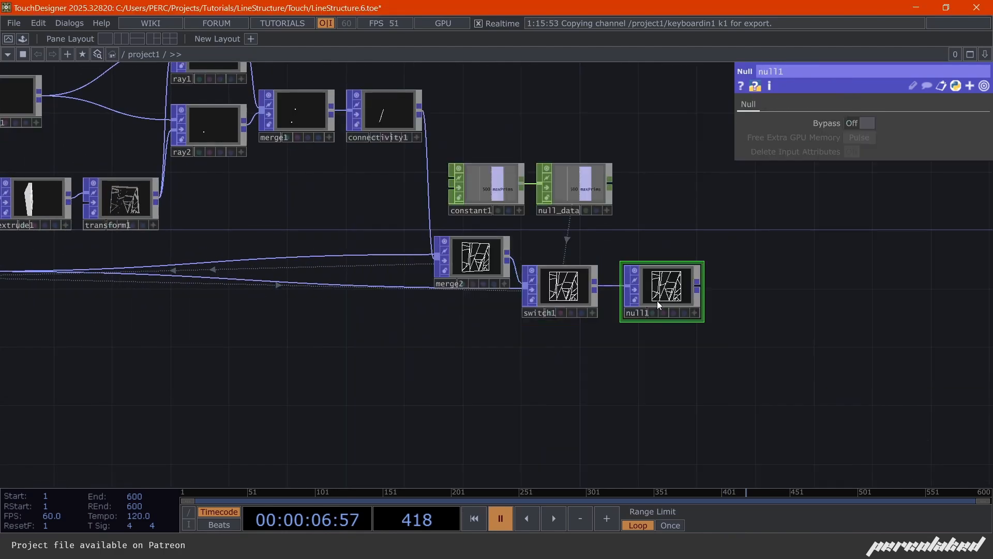
{"action": "scroll", "coordinate": [634, 311], "scroll_direction": "up", "scroll_amount": 3}
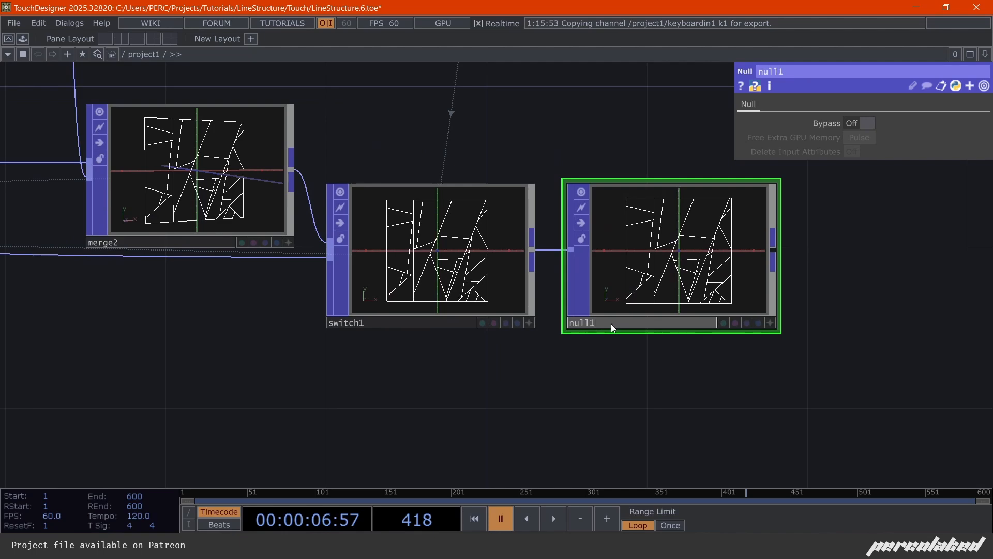
{"action": "left_click", "coordinate": [610, 324]}
{"action": "key", "text": "BackSpace"}
{"action": "type", "text": "_fb"}
{"action": "key", "text": "Return"}
Assign null_fb as feedback1's target feedback loop POP and resume timeline playback
{"action": "scroll", "coordinate": [612, 254], "scroll_direction": "down", "scroll_amount": 5}
{"action": "left_click_drag", "start_coordinate": [612, 254], "coordinate": [118, 239]}
{"action": "scroll", "coordinate": [537, 244], "scroll_direction": "up", "scroll_amount": 5}
{"action": "key", "text": "space"}
Examine the primitive count in switch1's operator info
{"action": "scroll", "coordinate": [281, 372], "scroll_direction": "down", "scroll_amount": 2}
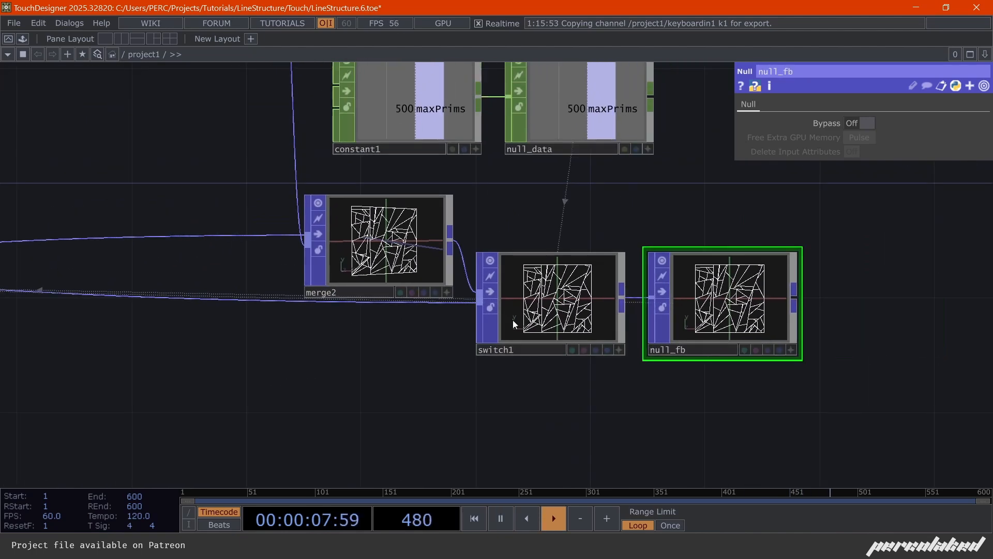
{"action": "middle_click_drag", "start_coordinate": [513, 320], "coordinate": [126, 337]}
{"action": "middle_click_drag", "start_coordinate": [476, 192], "coordinate": [127, 335]}
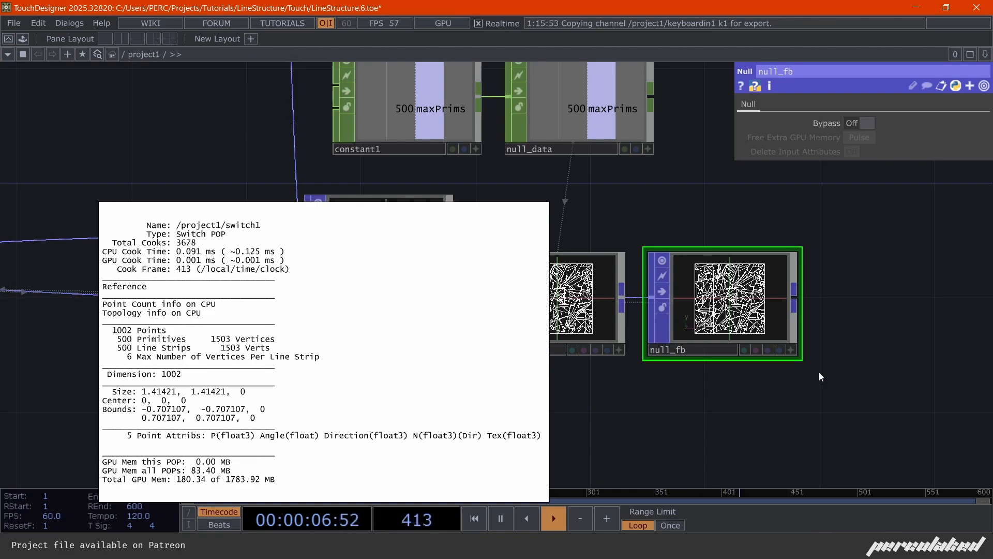
{"action": "middle_click_drag", "start_coordinate": [820, 377], "coordinate": [817, 374]}
Move merge2, switch1 and null_fb together slightly up and to the right, just below constant1 and null_data
{"action": "scroll", "coordinate": [773, 327], "scroll_direction": "up", "scroll_amount": 6}
{"action": "scroll", "coordinate": [465, 331], "scroll_direction": "down", "scroll_amount": 9}
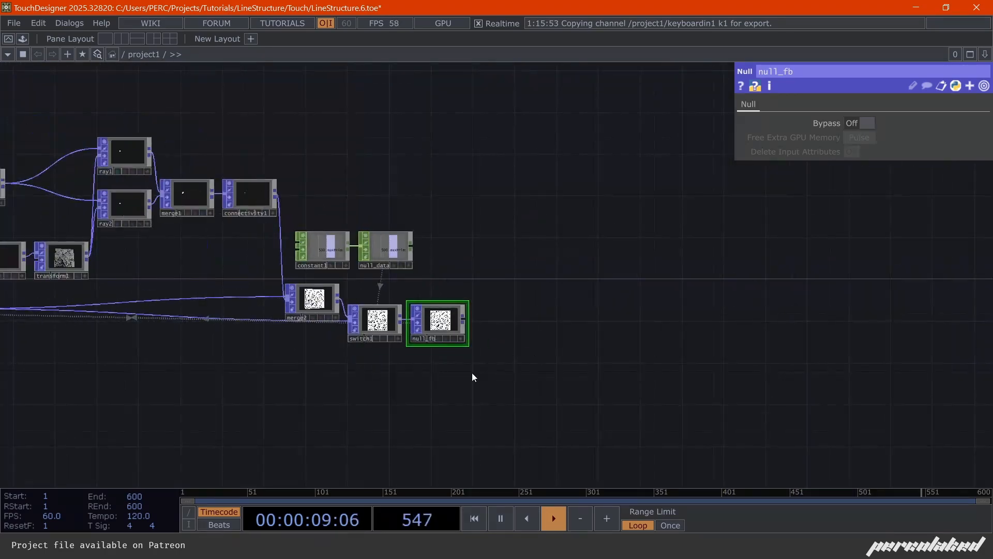
{"action": "left_click_drag", "start_coordinate": [445, 383], "coordinate": [282, 287]}
{"action": "left_click_drag", "start_coordinate": [315, 321], "coordinate": [327, 312]}
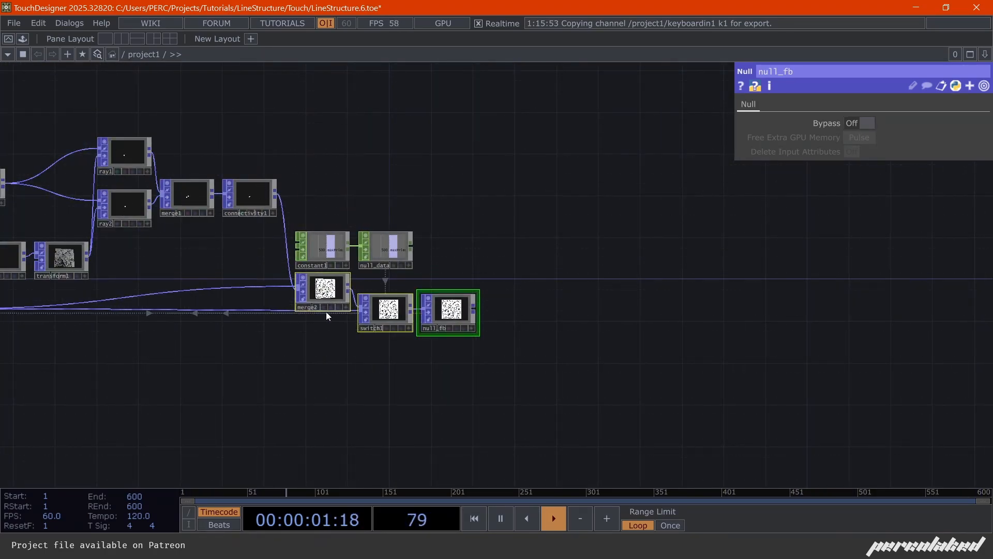
{"action": "left_click_drag", "start_coordinate": [537, 257], "coordinate": [563, 262]}
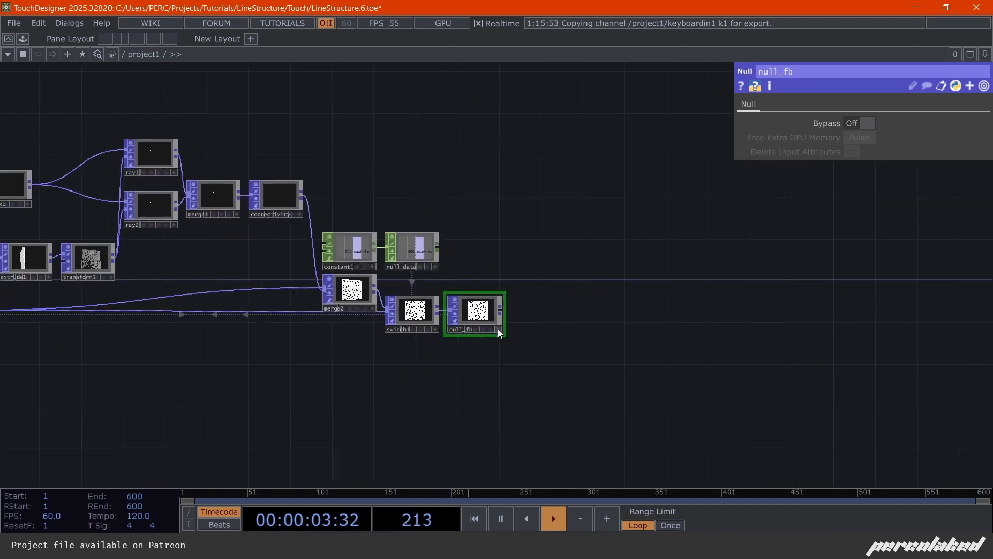
Add a Null POP after null_fb, place it well to the right and rename it null_geo
{"action": "scroll", "coordinate": [498, 330], "scroll_direction": "up", "scroll_amount": 4}
{"action": "left_click", "coordinate": [507, 291]}
{"action": "type", "text": "n"}
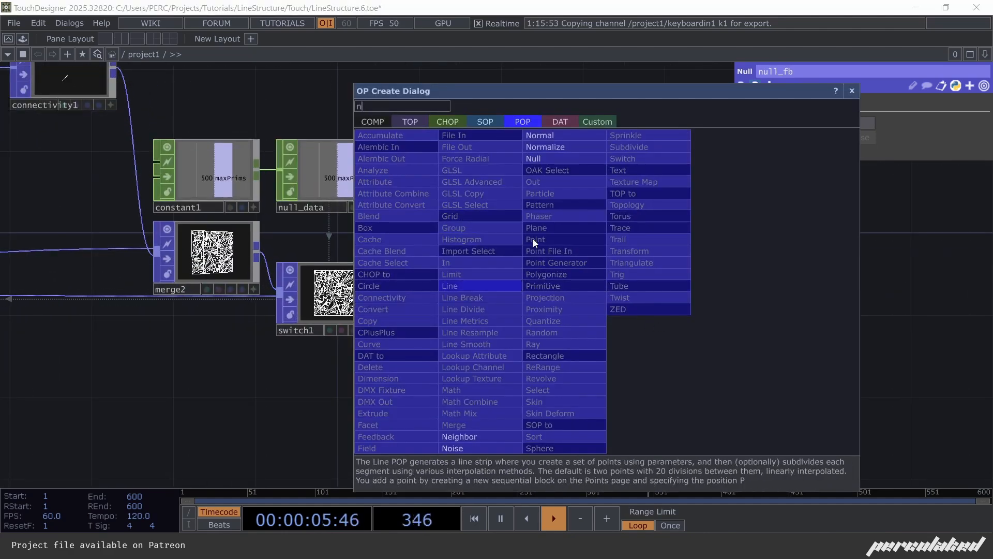
{"action": "left_click", "coordinate": [550, 157]}
{"action": "left_click", "coordinate": [758, 298]}
{"action": "left_click_drag", "start_coordinate": [854, 400], "coordinate": [407, 360]}
{"action": "left_click_drag", "start_coordinate": [297, 272], "coordinate": [481, 272]}
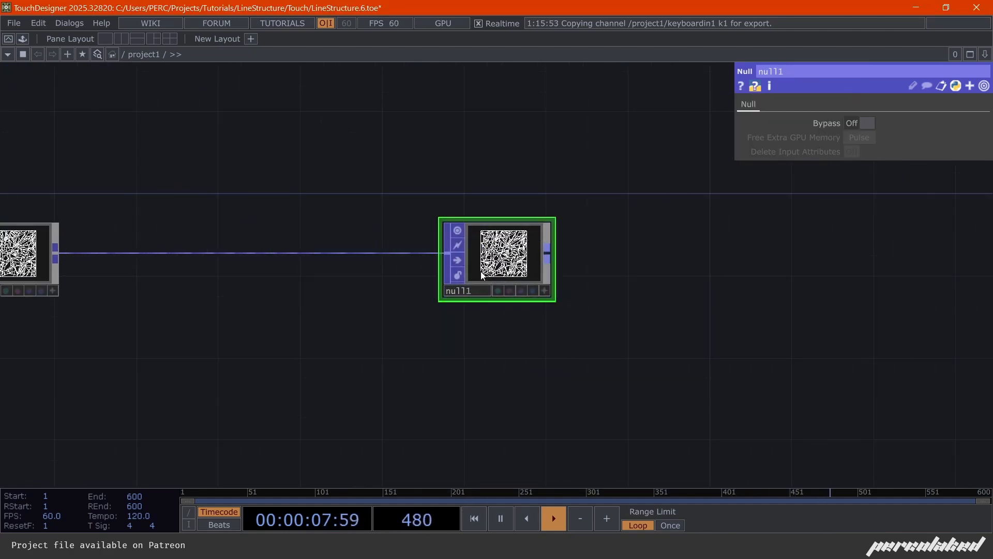
{"action": "type", "text": "null_geo"}
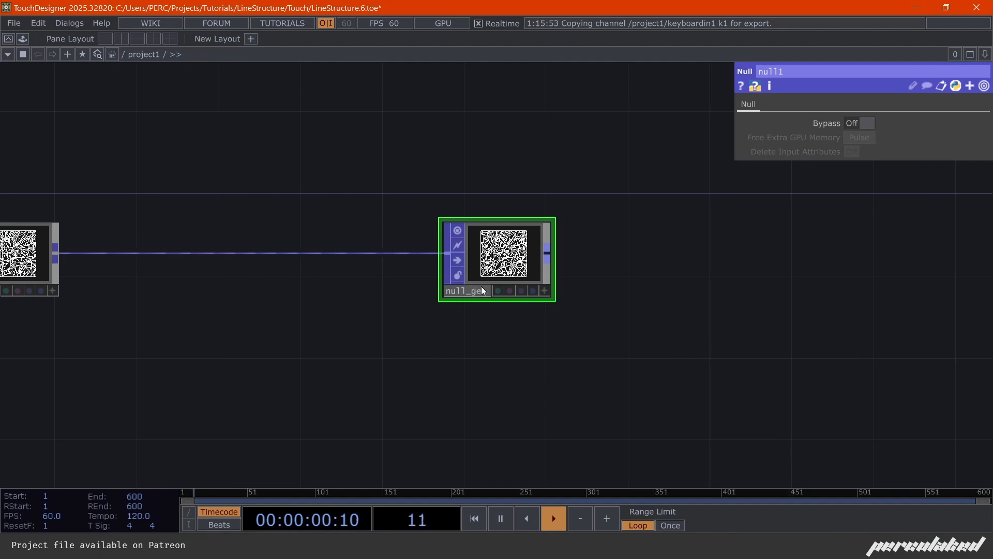
{"action": "key", "text": "Return"}
Add a Render Simple TOP from null_geo and place it just to its right
{"action": "left_click", "coordinate": [547, 253]}
{"action": "left_click", "coordinate": [572, 253]}
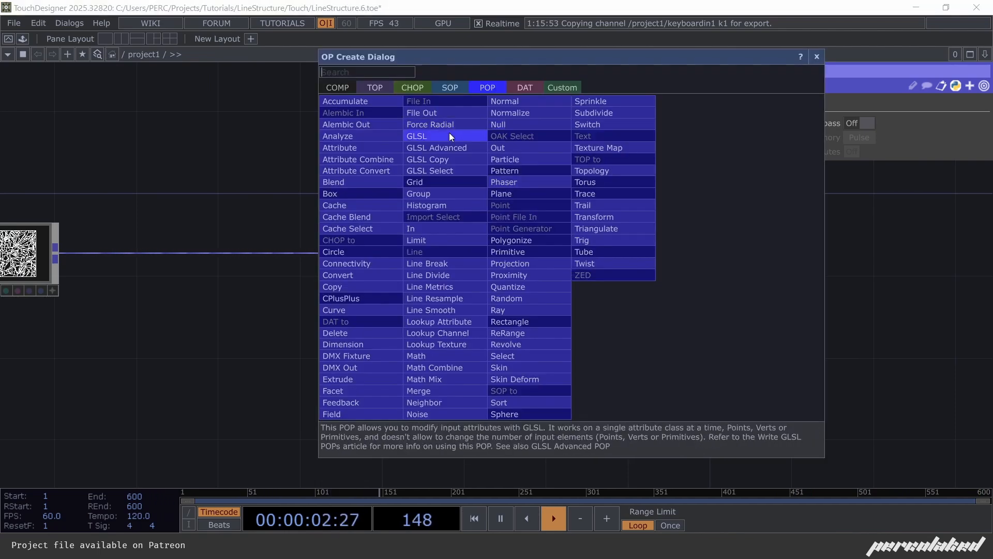
{"action": "left_click", "coordinate": [362, 90]}
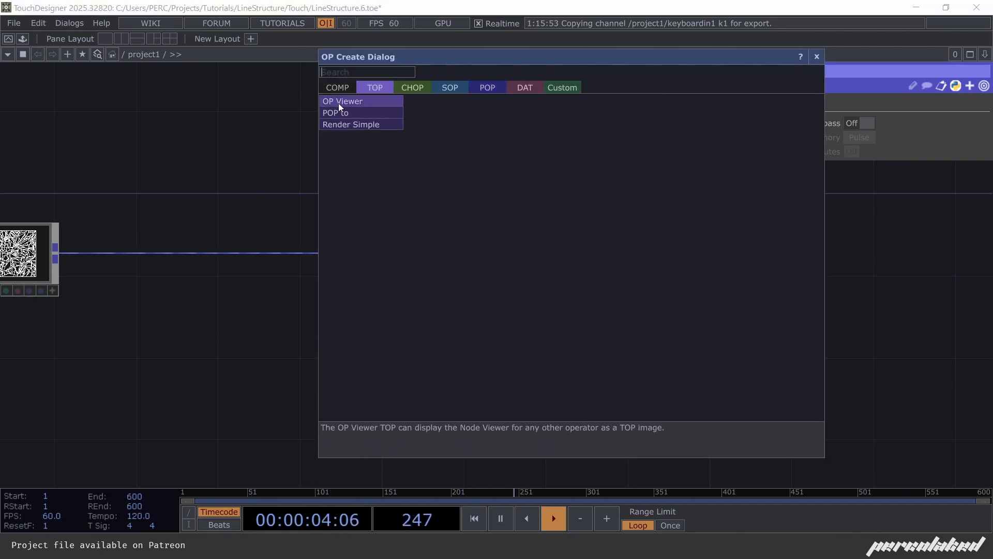
{"action": "left_click", "coordinate": [359, 124]}
{"action": "left_click", "coordinate": [648, 263]}
{"action": "left_click_drag", "start_coordinate": [572, 177], "coordinate": [429, 170]}
{"action": "scroll", "coordinate": [529, 233], "scroll_direction": "up", "scroll_amount": 3}
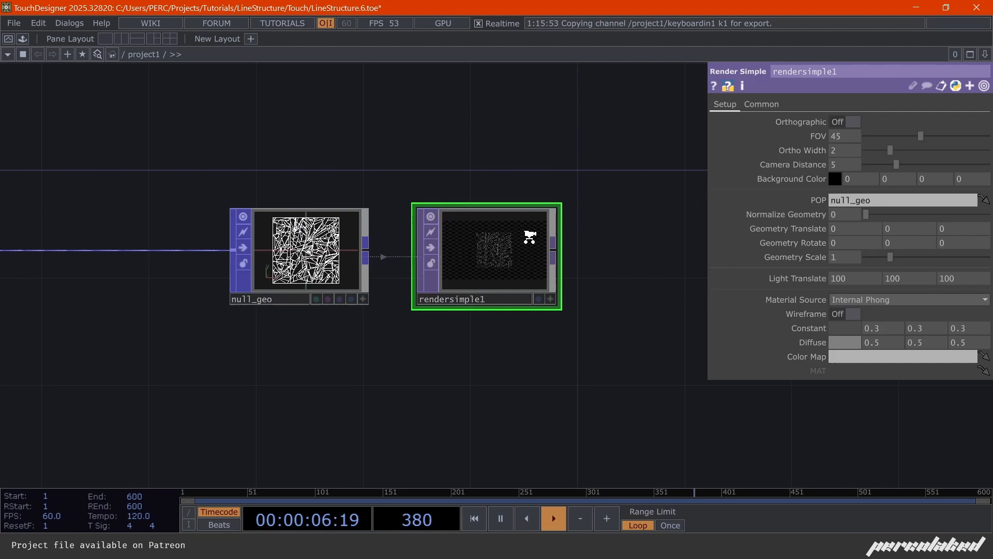
Make rendersimple1 orthographic with an ortho width of 1.7 and a resolution of 1080 by 1080
{"action": "left_click", "coordinate": [857, 121]}
{"action": "left_click", "coordinate": [760, 105]}
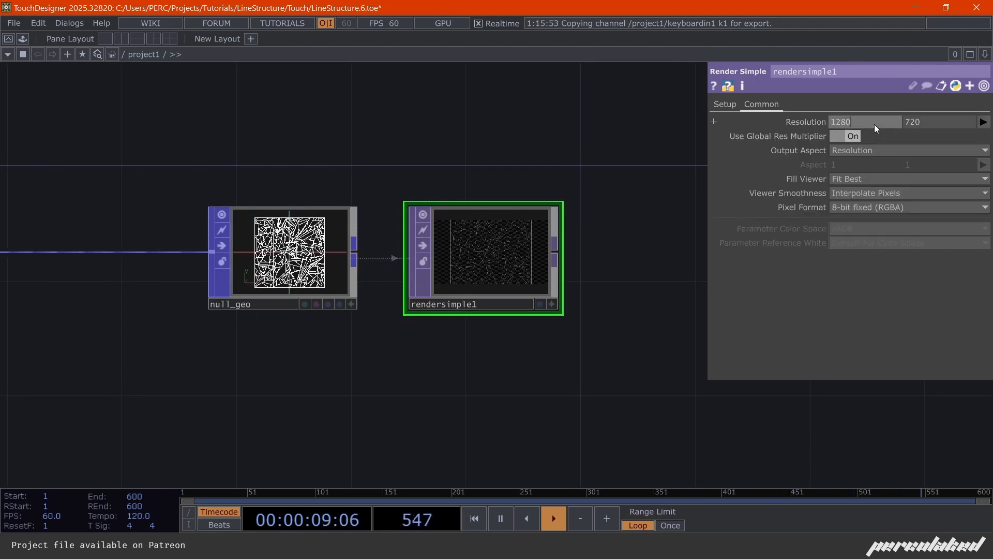
{"action": "type", "text": "1080"}
{"action": "key", "text": "Tab"}
{"action": "type", "text": "1080"}
{"action": "key", "text": "Return"}
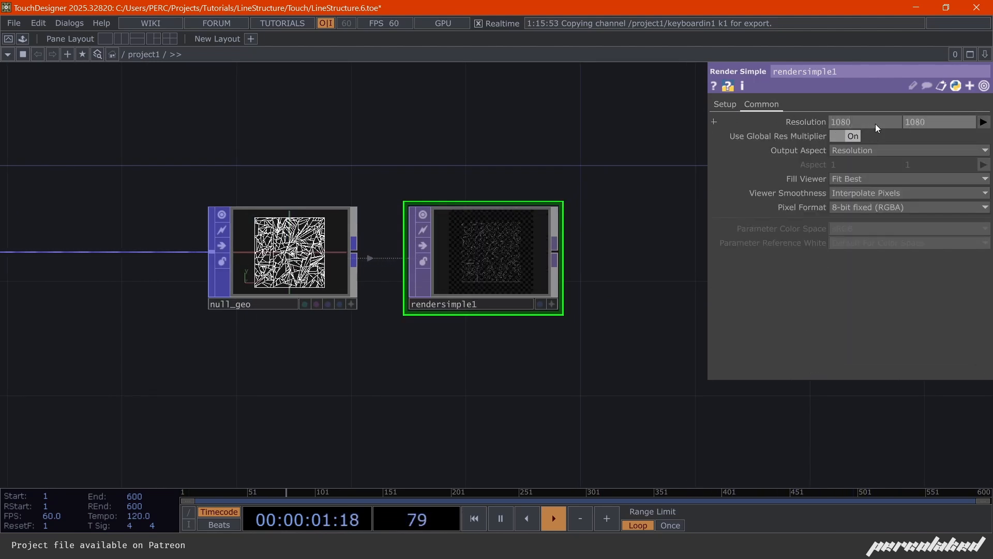
{"action": "left_click", "coordinate": [728, 107]}
{"action": "middle_click_drag", "start_coordinate": [848, 151], "coordinate": [838, 138]}
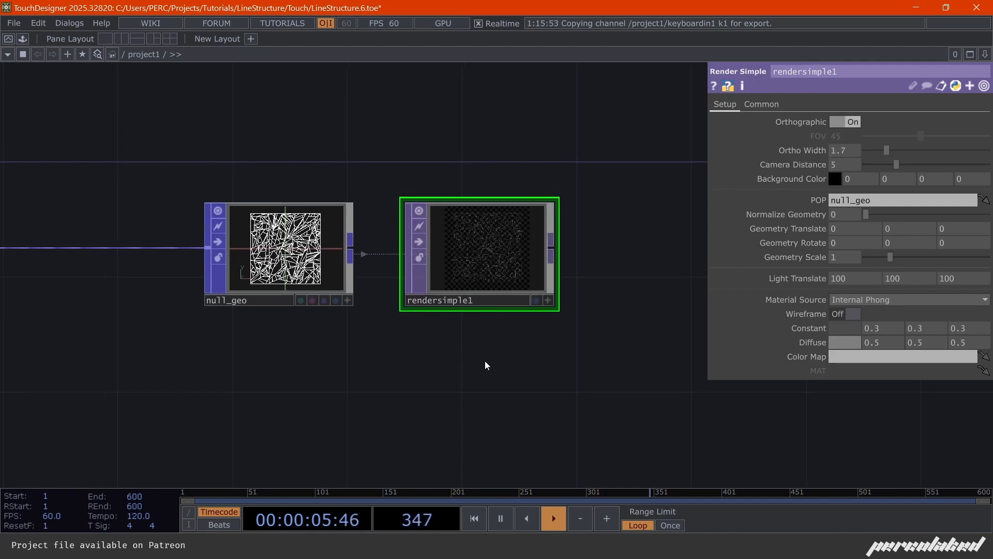
Switch rendersimple1's material source to MAT Node and assign it a new Line MAT placed below it
{"action": "left_click", "coordinate": [850, 313]}
{"action": "left_click", "coordinate": [853, 300]}
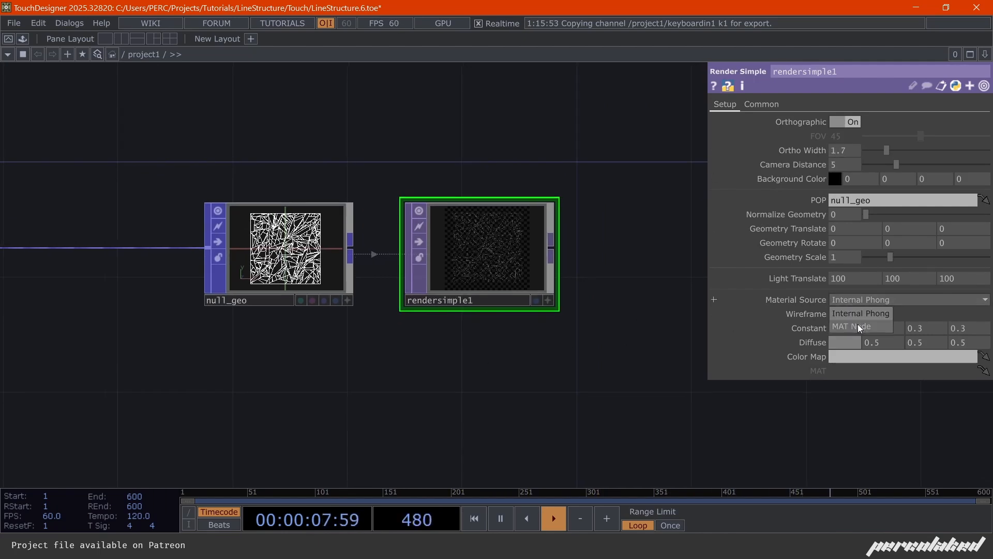
{"action": "left_click", "coordinate": [858, 324]}
{"action": "key", "text": "Tab"}
{"action": "left_click", "coordinate": [358, 164]}
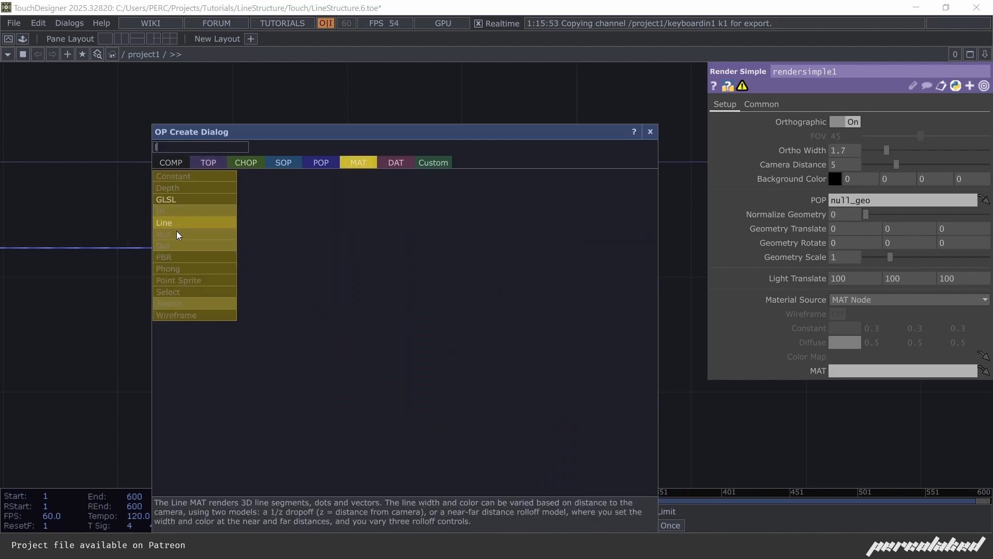
{"action": "left_click", "coordinate": [176, 227]}
{"action": "left_click", "coordinate": [522, 369]}
{"action": "left_click", "coordinate": [490, 279]}
{"action": "left_click_drag", "start_coordinate": [524, 365], "coordinate": [848, 371]}
Set line1's Line Near Color to white (1, 1, 1) and pause the timeline
{"action": "left_click", "coordinate": [497, 337]}
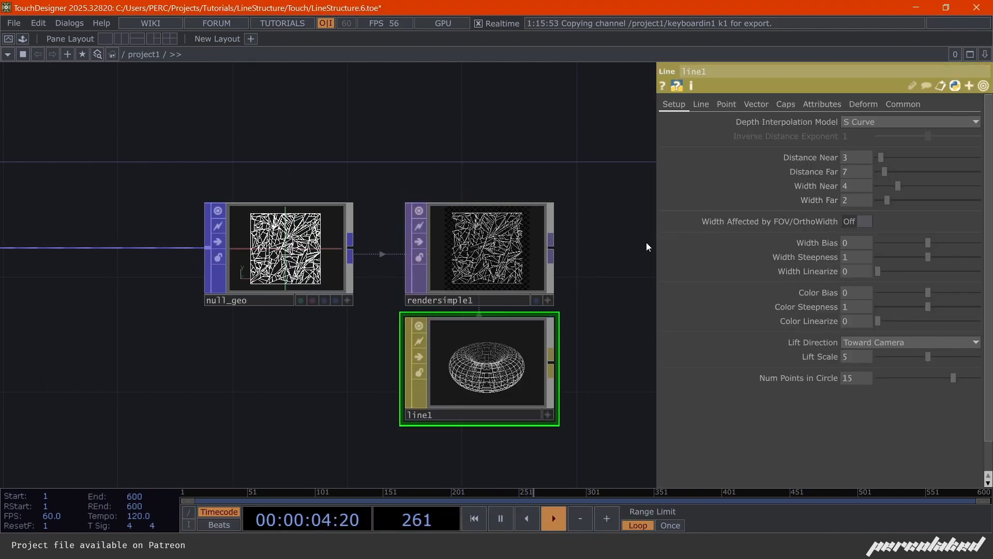
{"action": "scroll", "coordinate": [553, 249], "scroll_direction": "up", "scroll_amount": 3}
{"action": "left_click", "coordinate": [707, 108]}
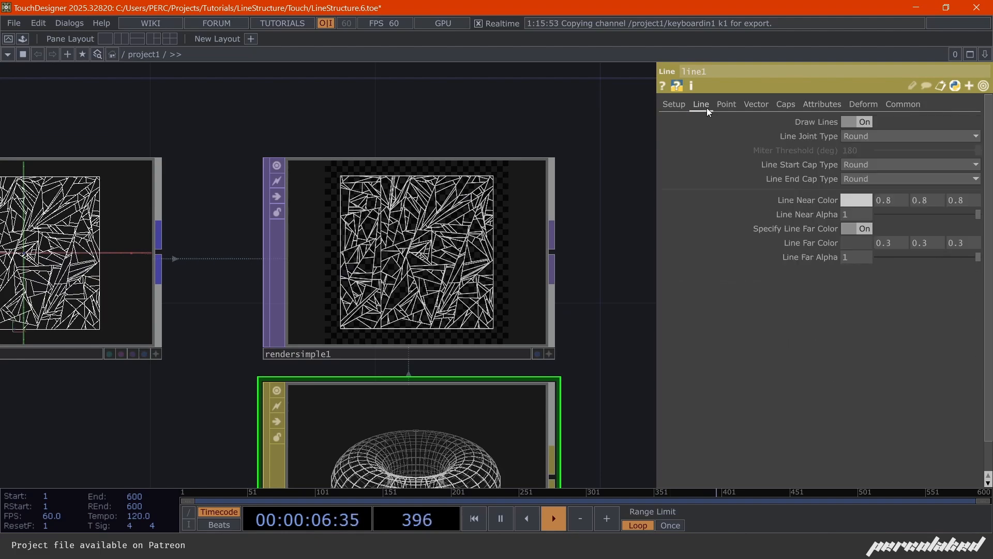
{"action": "scroll", "coordinate": [393, 276], "scroll_direction": "up", "scroll_amount": 3}
{"action": "key", "text": "space"}
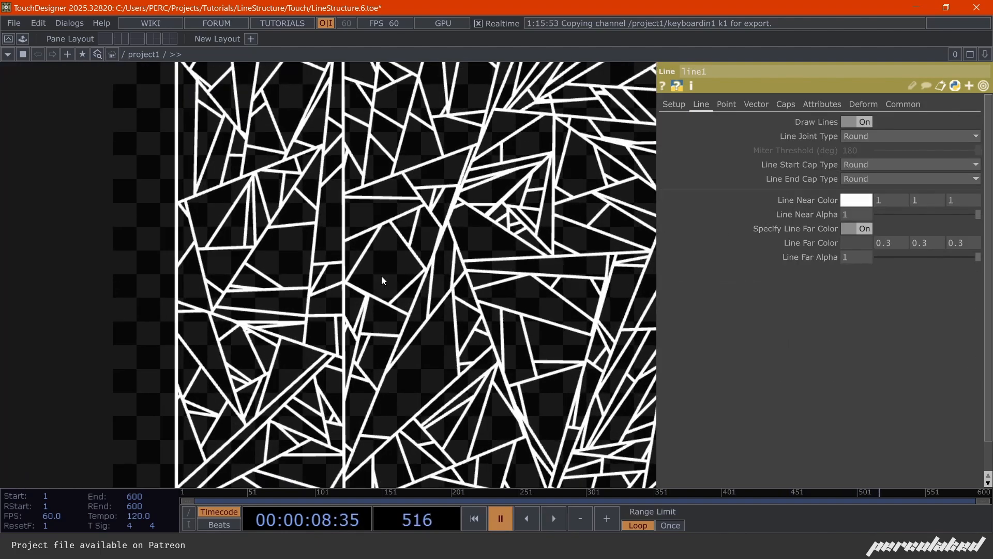
Resume playback, set rendersimple1's background alpha to 1 and display its output as the network background
{"action": "scroll", "coordinate": [413, 279], "scroll_direction": "down", "scroll_amount": 6}
{"action": "left_click", "coordinate": [428, 284]}
{"action": "key", "text": "space"}
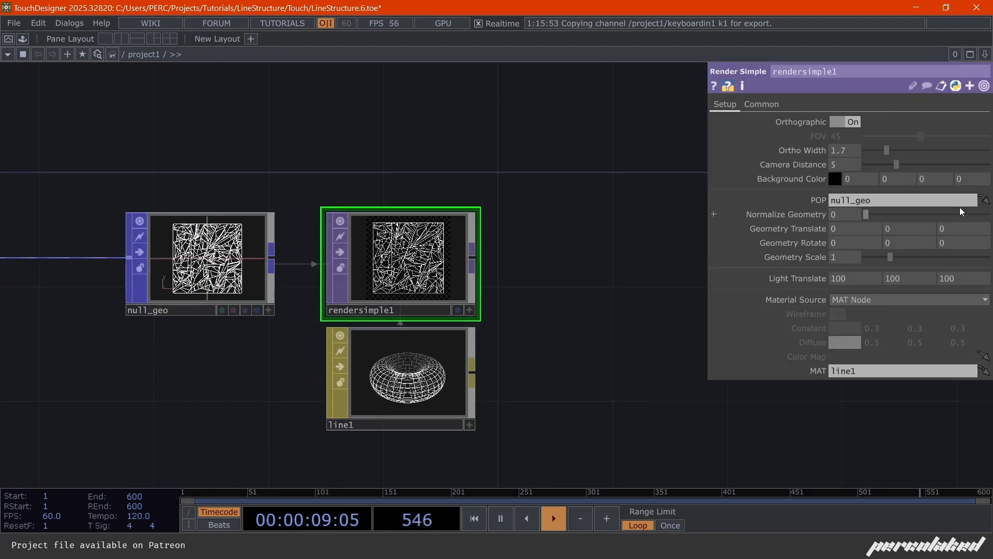
{"action": "left_click", "coordinate": [459, 311]}
{"action": "scroll", "coordinate": [627, 310], "scroll_direction": "down", "scroll_amount": 4}
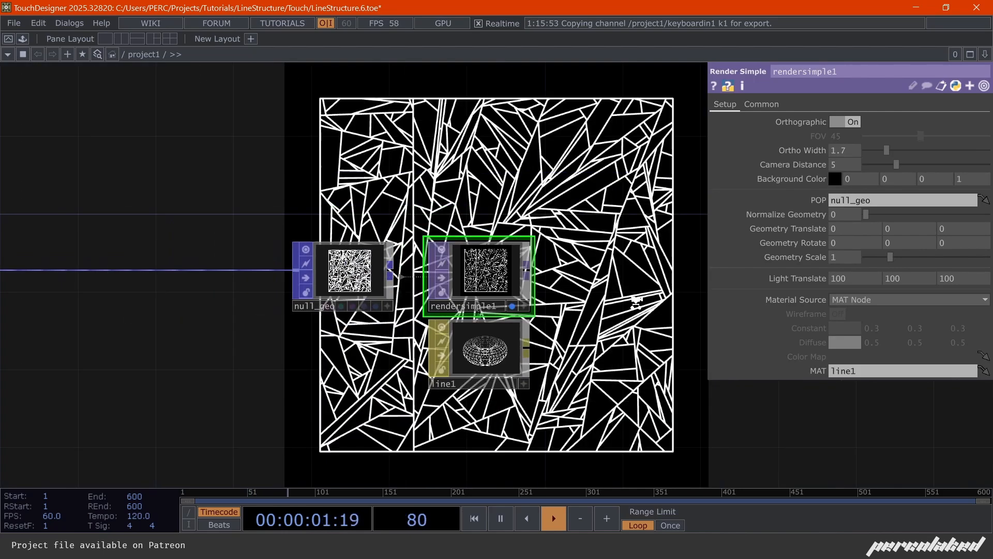
Examine the attribute names that line1 uses for line width and line color
{"action": "key", "text": "space"}
{"action": "left_click_drag", "start_coordinate": [298, 375], "coordinate": [437, 387]}
{"action": "key", "text": "space"}
{"action": "left_click_drag", "start_coordinate": [343, 194], "coordinate": [400, 201]}
{"action": "left_click_drag", "start_coordinate": [489, 210], "coordinate": [372, 183]}
{"action": "left_click", "coordinate": [613, 336]}
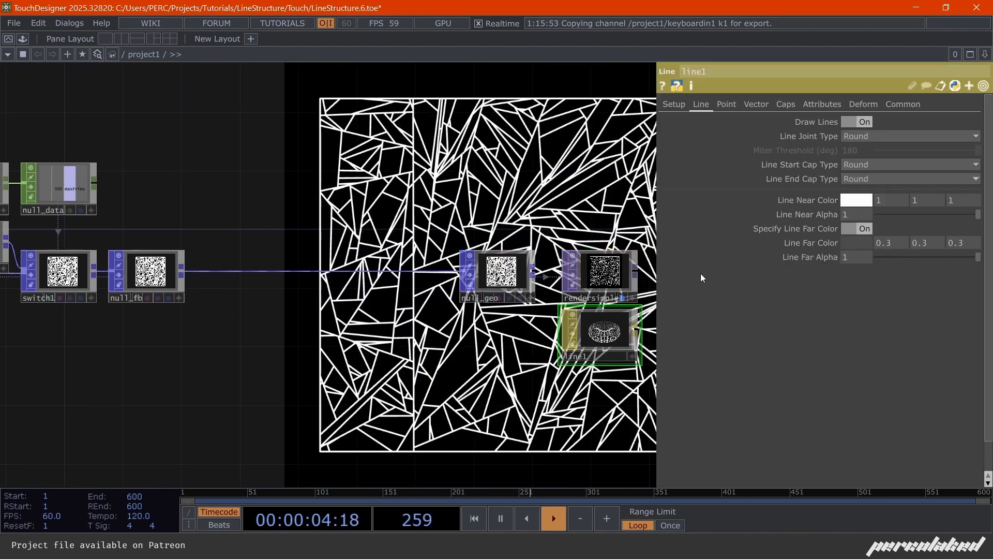
{"action": "left_click", "coordinate": [858, 104]}
{"action": "left_click", "coordinate": [830, 103]}
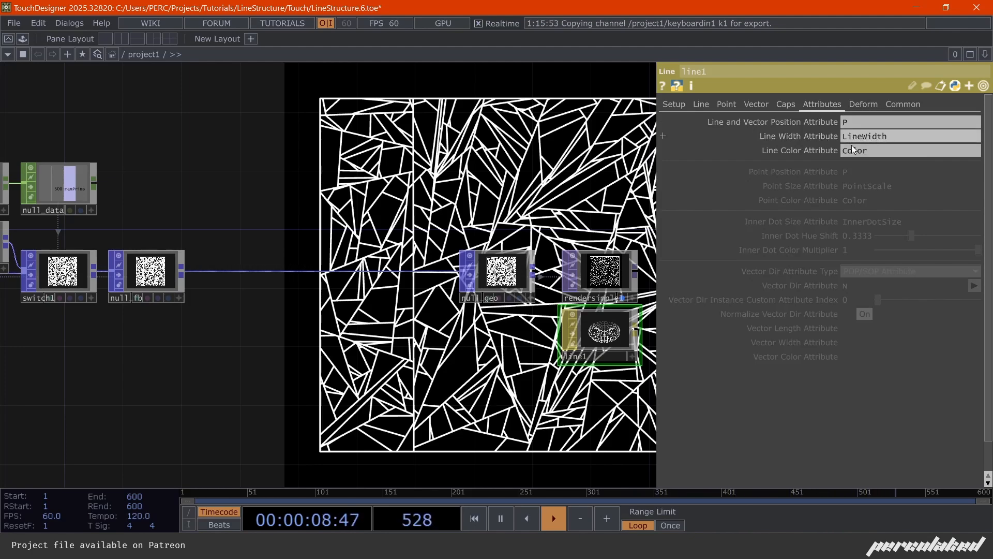
{"action": "scroll", "coordinate": [227, 303], "scroll_direction": "up", "scroll_amount": 3}
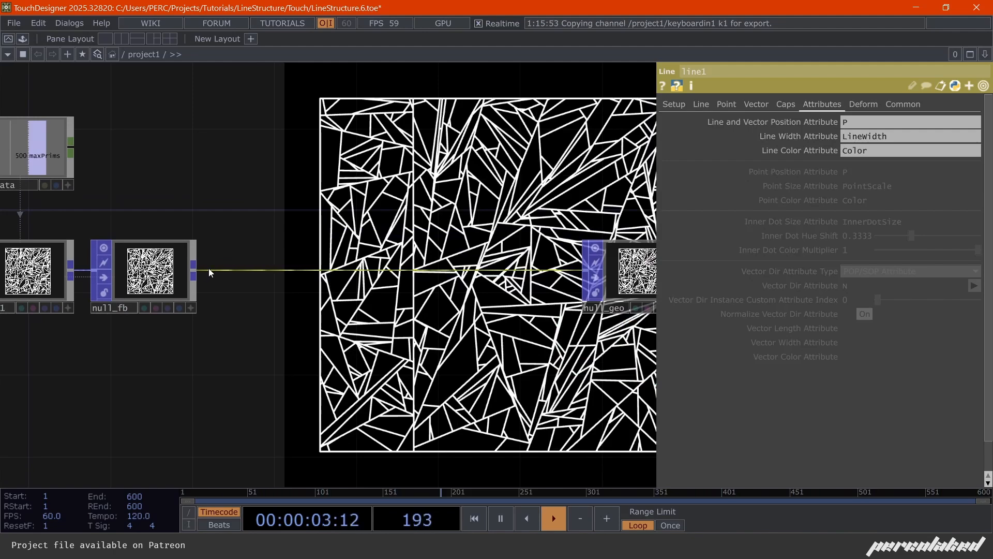
{"action": "scroll", "coordinate": [213, 328], "scroll_direction": "up", "scroll_amount": 3}
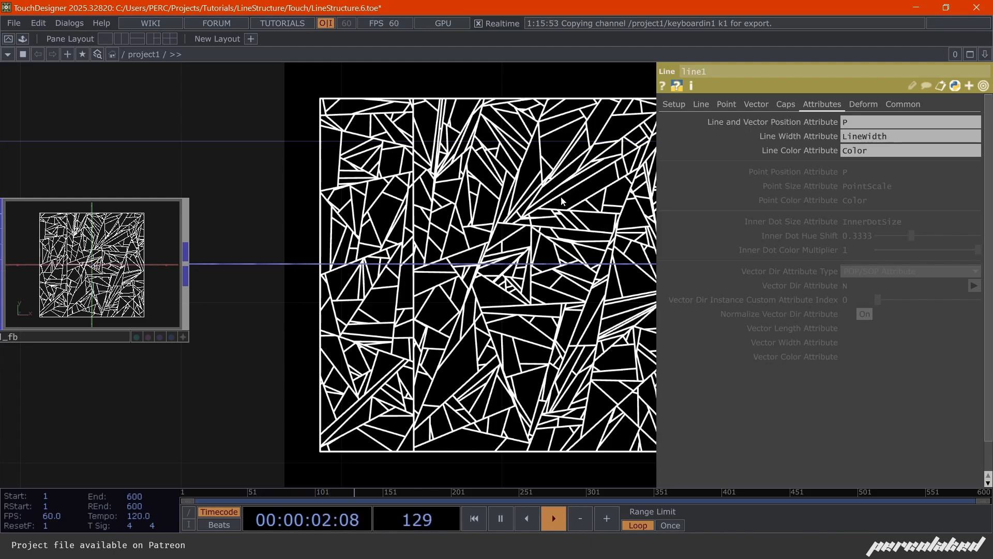
{"action": "scroll", "coordinate": [284, 285], "scroll_direction": "down", "scroll_amount": 4}
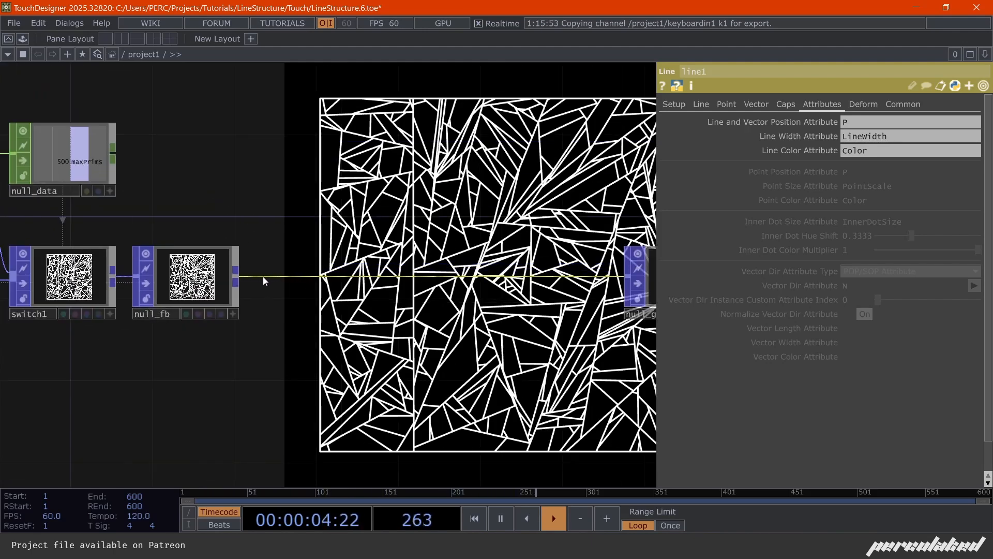
Insert a Math POP on the wire between null_fb and null_geo
{"action": "key", "text": "Tab"}
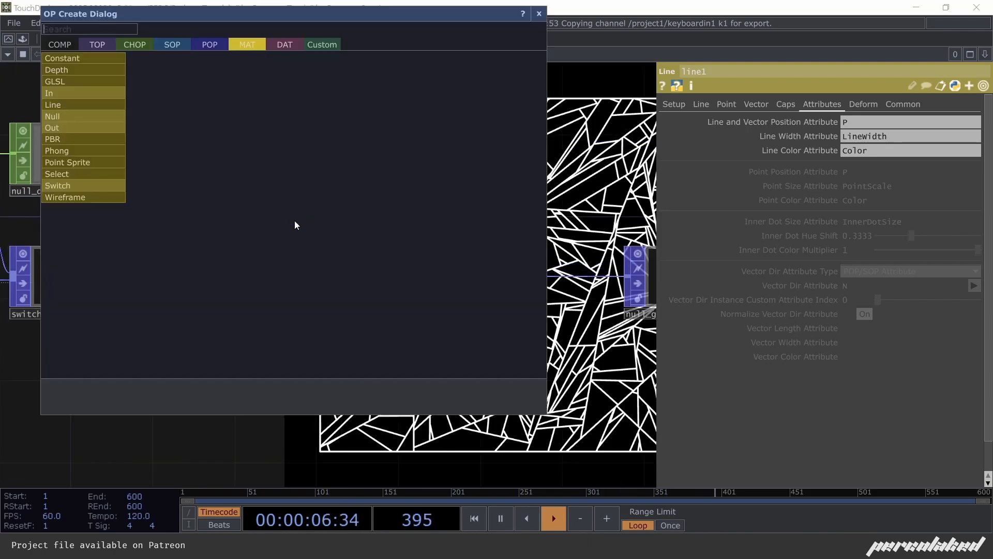
{"action": "key", "text": "Escape"}
{"action": "right_click", "coordinate": [256, 276]}
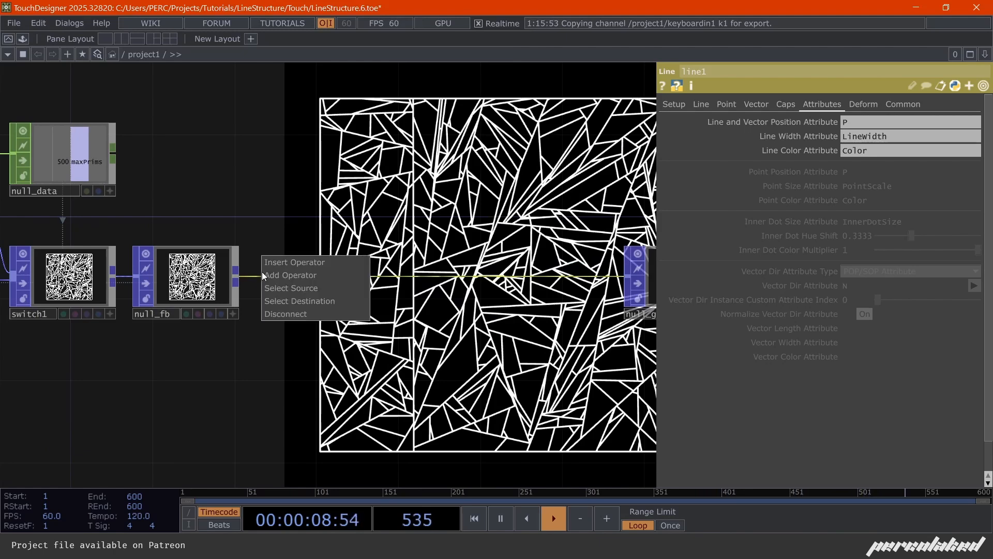
{"action": "left_click", "coordinate": [272, 268]}
{"action": "left_click", "coordinate": [116, 366]}
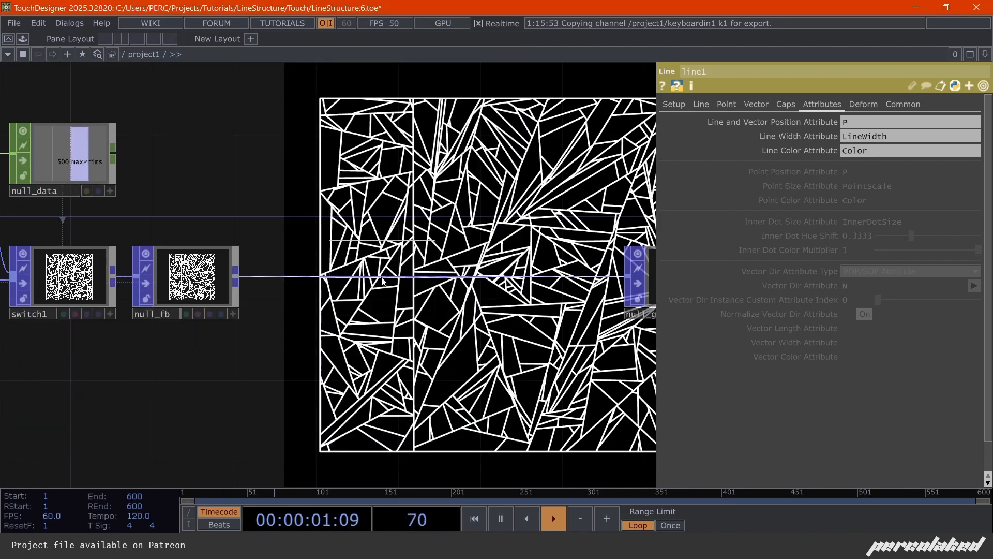
{"action": "left_click", "coordinate": [372, 284]}
Set math2's Input Attribute Scope to _PrimI and its Output Attribute Scope to PrimID
{"action": "left_click", "coordinate": [982, 157]}
{"action": "mouse_move", "coordinate": [986, 261]}
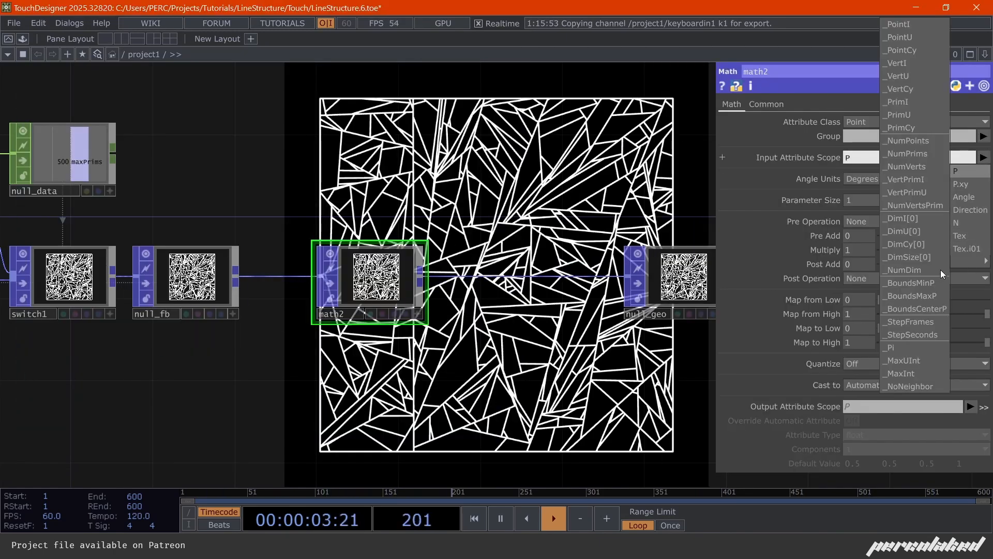
{"action": "left_click", "coordinate": [898, 104]}
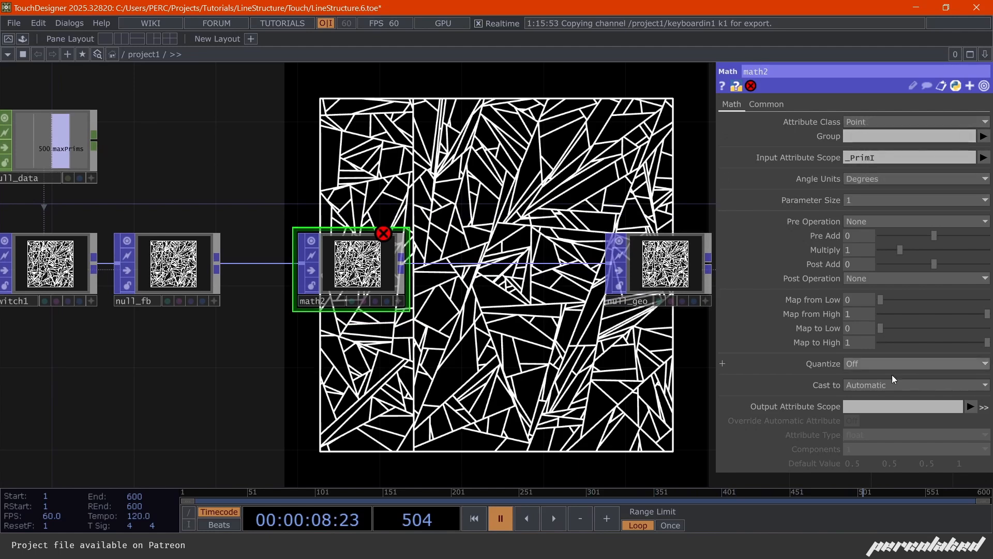
{"action": "left_click", "coordinate": [931, 406]}
{"action": "type", "text": "Pr"}
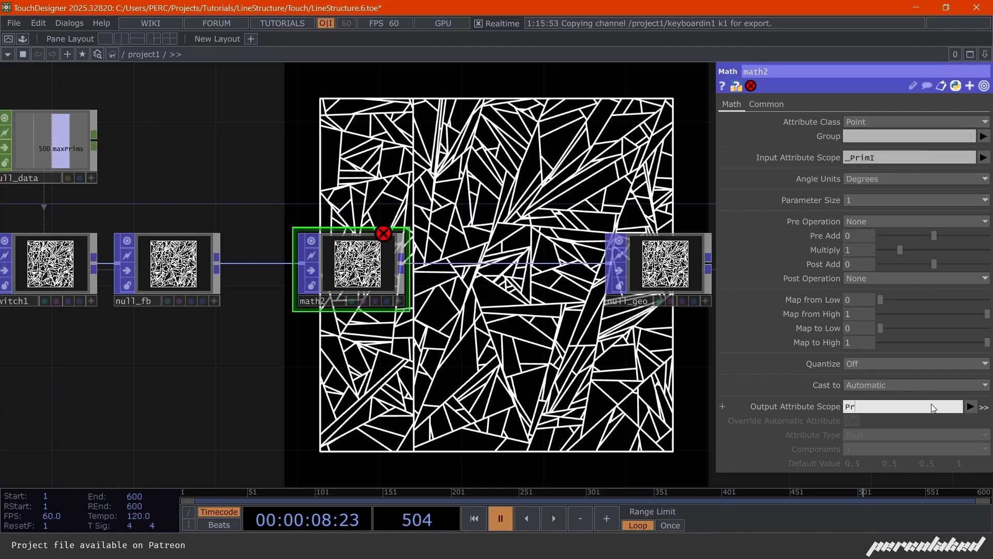
{"action": "type", "text": "imID"}
{"action": "key", "text": "Return"}
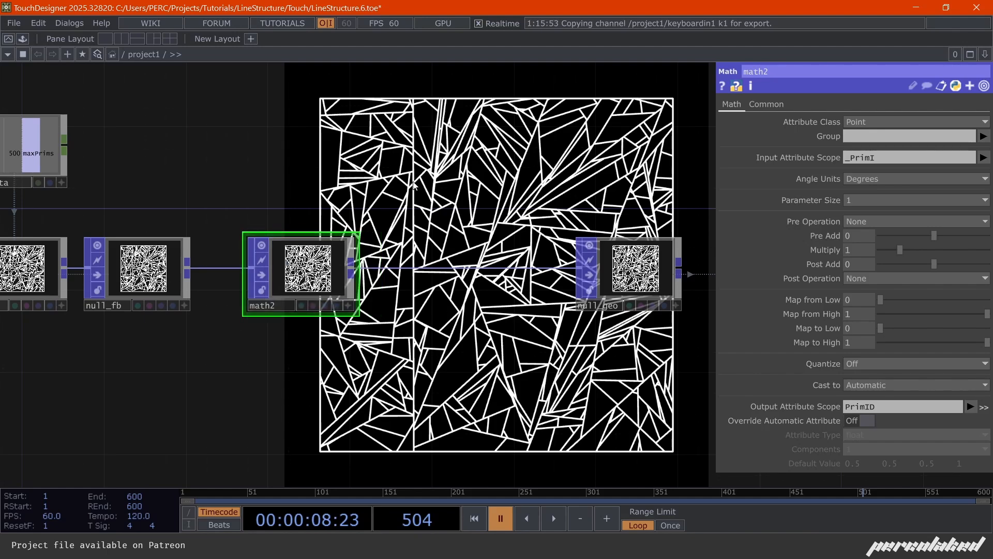
Insert a Normalize POP on the wire between math2 and null_geo
{"action": "right_click", "coordinate": [385, 270]}
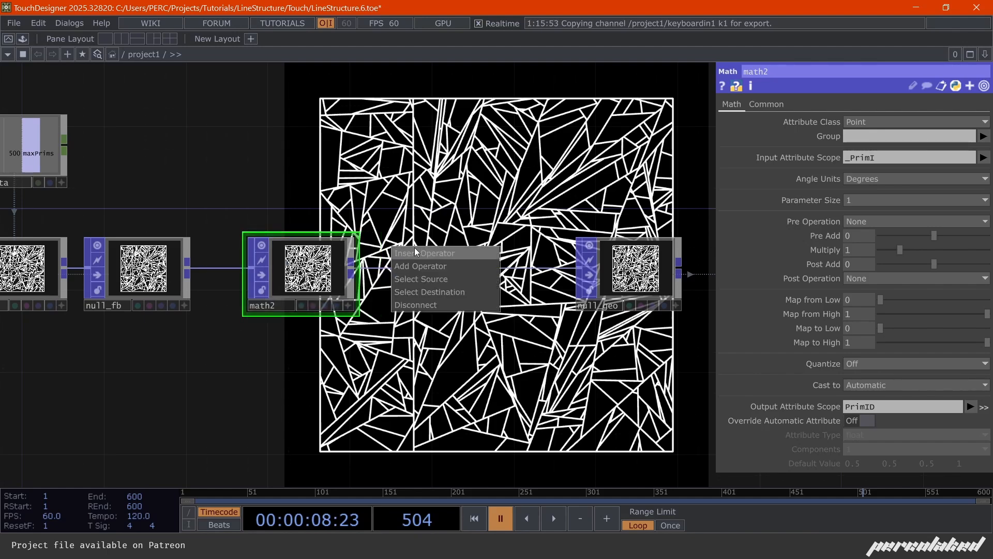
{"action": "left_click", "coordinate": [414, 251]}
{"action": "type", "text": "normalize"}
{"action": "key", "text": "Return"}
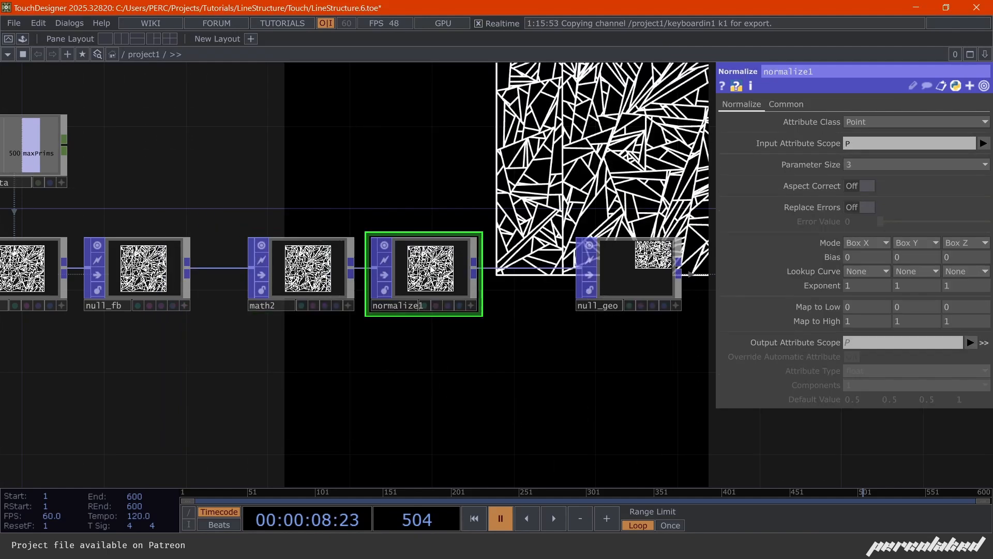
Configure normalize1 to read PrimID with parameter size 1 and output it as LineWidth
{"action": "left_click", "coordinate": [984, 145]}
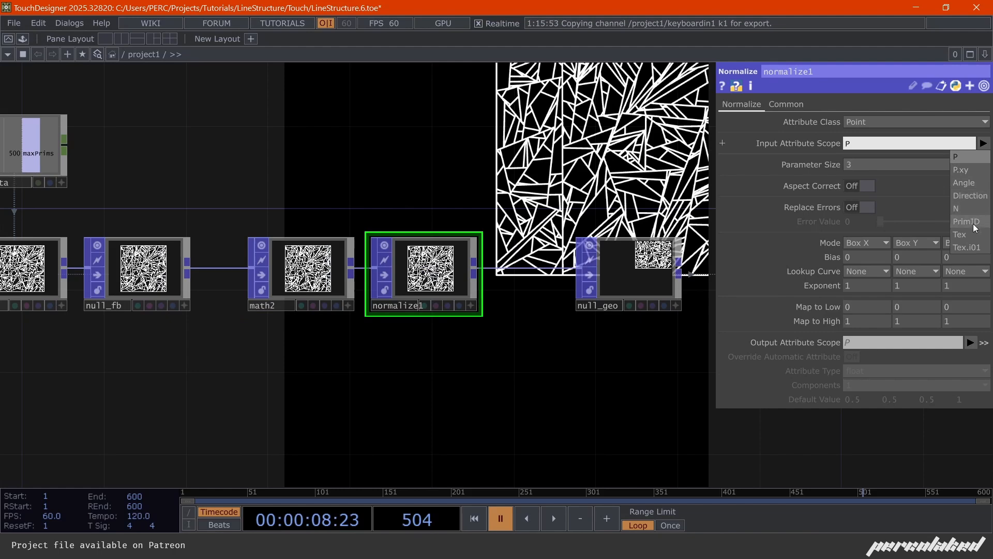
{"action": "left_click", "coordinate": [970, 225]}
{"action": "left_click", "coordinate": [851, 165]}
{"action": "left_click", "coordinate": [849, 179]}
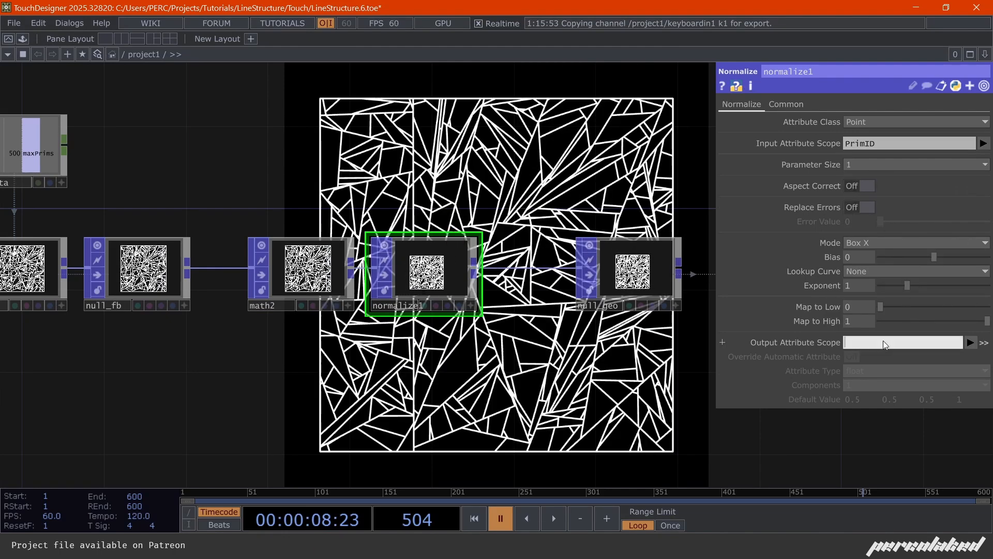
{"action": "left_click", "coordinate": [970, 343]}
{"action": "left_click", "coordinate": [914, 343]}
{"action": "type", "text": "LineWidth"}
{"action": "key", "text": "Return"}
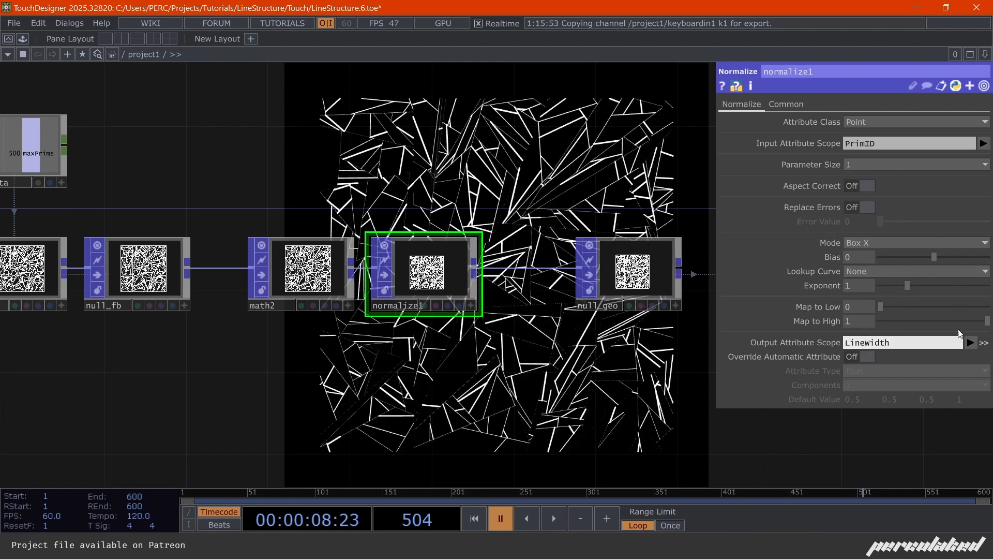
Set normalize1's Map to Low to 1, Map to High to 0.4 and Exponent to about 0.58
{"action": "left_click_drag", "start_coordinate": [571, 379], "coordinate": [518, 381]}
{"action": "key", "text": "space"}
{"action": "left_click_drag", "start_coordinate": [447, 355], "coordinate": [391, 340]}
{"action": "key", "text": "space"}
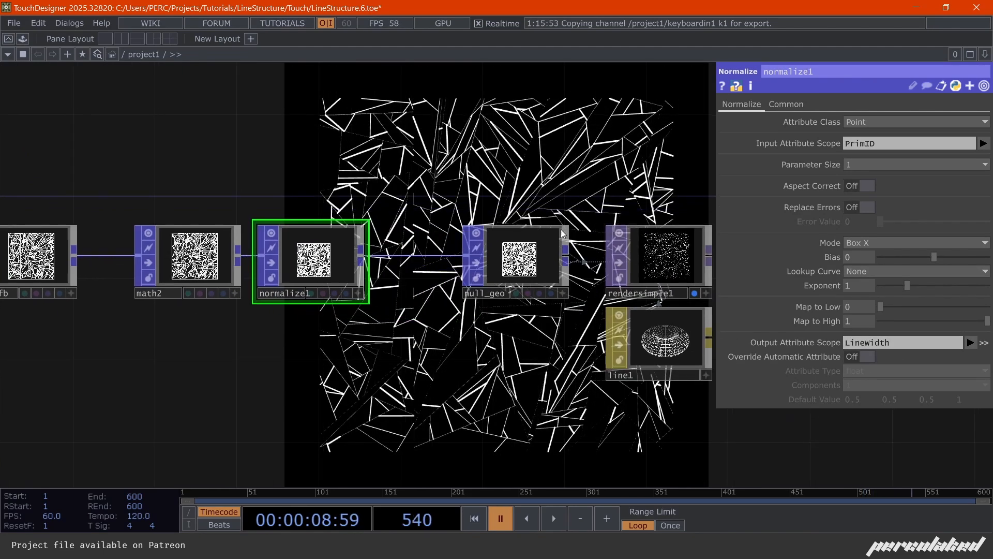
{"action": "left_click_drag", "start_coordinate": [430, 162], "coordinate": [429, 193]}
{"action": "middle_click", "coordinate": [853, 306]}
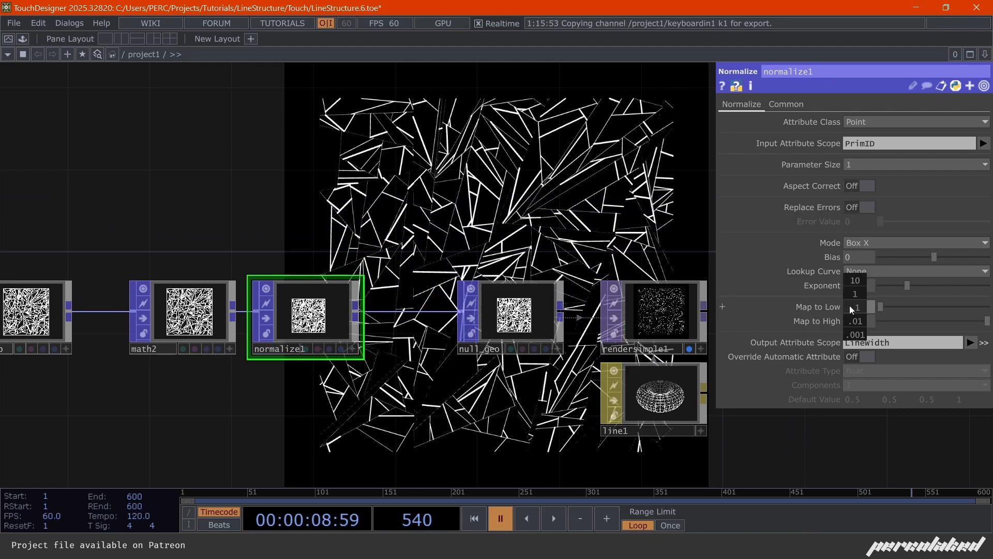
{"action": "middle_click_drag", "start_coordinate": [853, 307], "coordinate": [842, 321]}
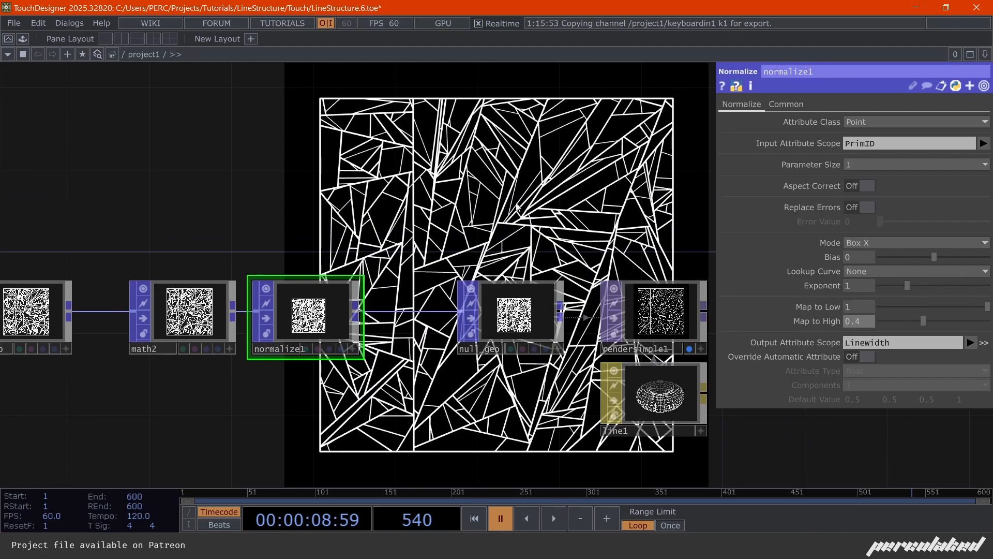
{"action": "left_click_drag", "start_coordinate": [517, 207], "coordinate": [432, 326]}
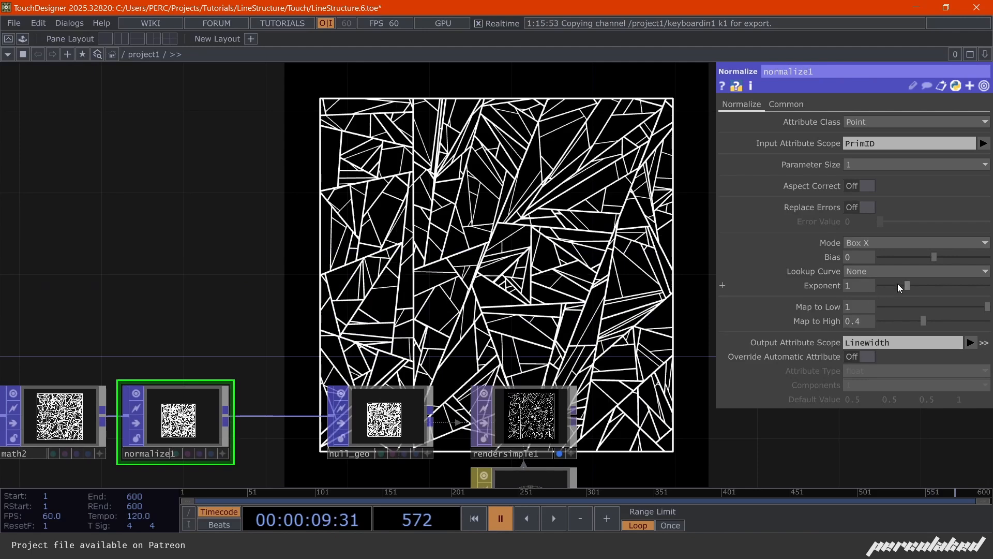
{"action": "mouse_move", "coordinate": [898, 284]}
{"action": "left_mouse_down"}
{"action": "mouse_move", "coordinate": [915, 284]}
{"action": "mouse_move", "coordinate": [898, 285]}
{"action": "left_mouse_up"}
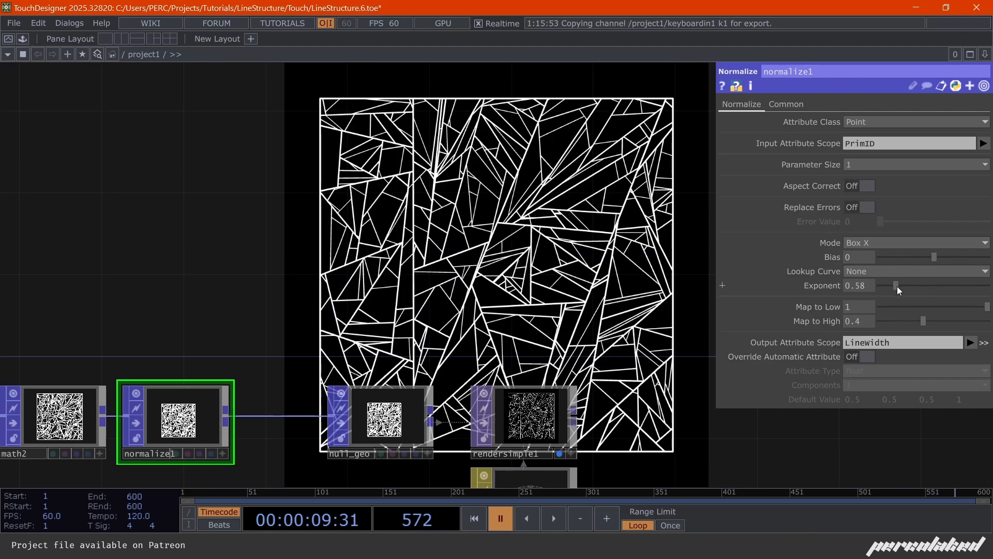
Move null_geo, rendersimple1 and line1 together farther along the network to make room after normalize1
{"action": "left_click_drag", "start_coordinate": [580, 385], "coordinate": [612, 278]}
{"action": "right_click_drag", "start_coordinate": [438, 210], "coordinate": [598, 423]}
{"action": "left_click_drag", "start_coordinate": [398, 336], "coordinate": [522, 357]}
{"action": "left_click_drag", "start_coordinate": [435, 352], "coordinate": [449, 298]}
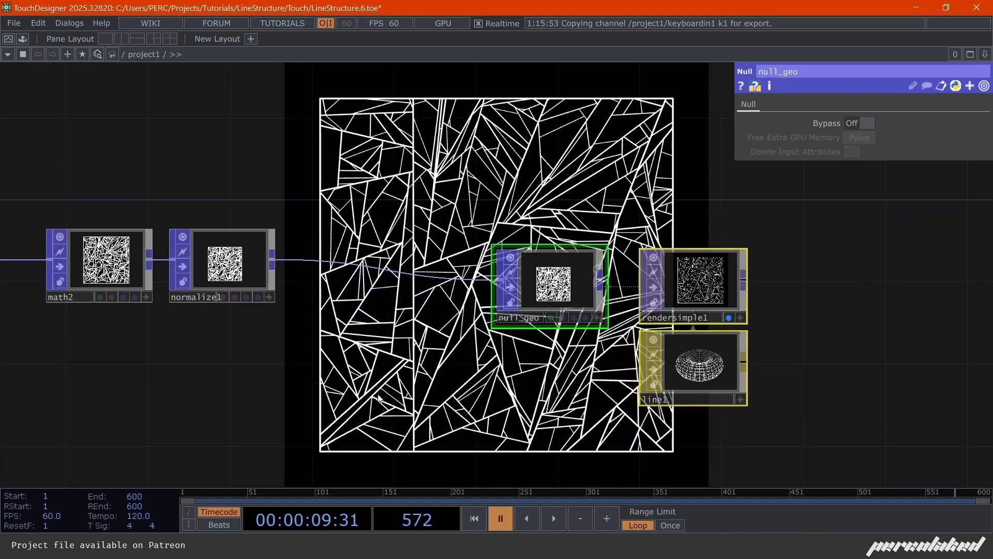
{"action": "left_click_drag", "start_coordinate": [381, 399], "coordinate": [443, 330]}
{"action": "right_click_drag", "start_coordinate": [775, 419], "coordinate": [641, 225]}
{"action": "left_click_drag", "start_coordinate": [628, 225], "coordinate": [628, 204]}
{"action": "left_click_drag", "start_coordinate": [338, 368], "coordinate": [513, 315]}
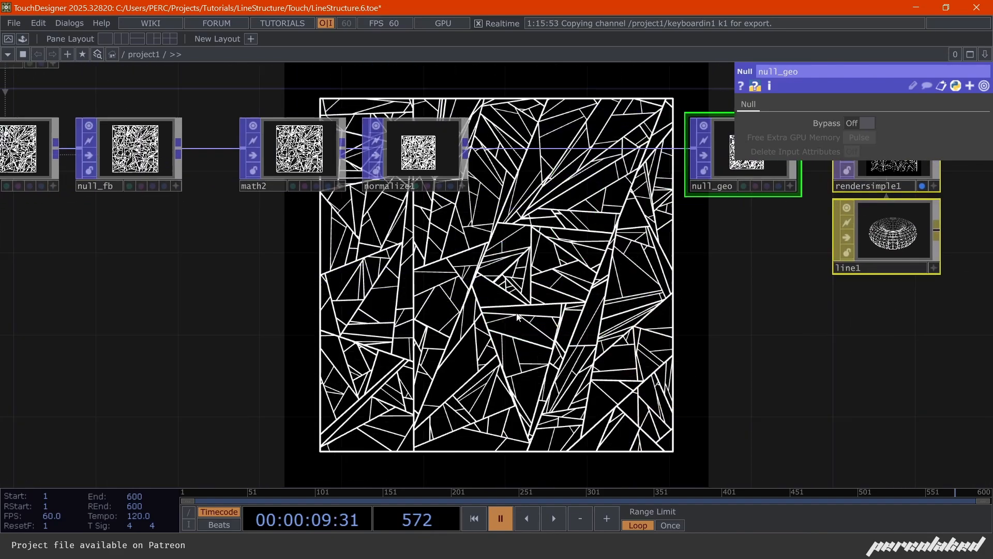
{"action": "left_click_drag", "start_coordinate": [574, 144], "coordinate": [471, 209]}
{"action": "left_click_drag", "start_coordinate": [453, 365], "coordinate": [483, 302]}
Add a Movie File In TOP in the empty space below the POP chain
{"action": "left_click", "coordinate": [249, 396]}
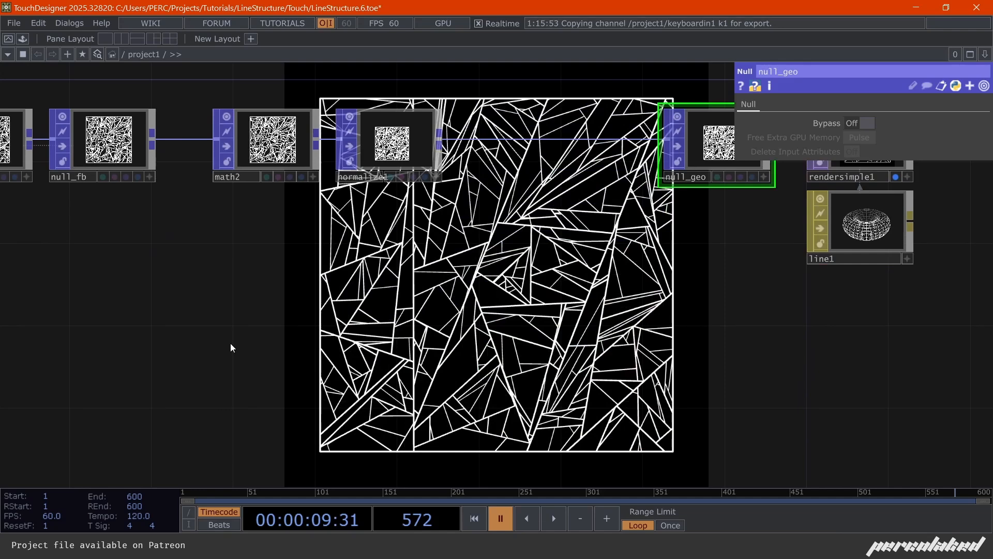
{"action": "key", "text": "Tab"}
{"action": "left_click", "coordinate": [54, 164]}
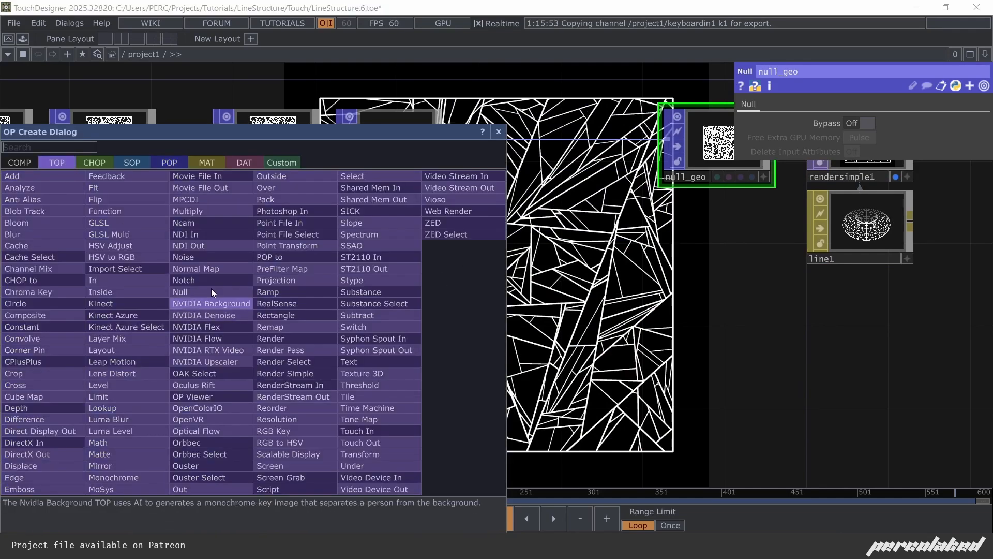
{"action": "left_click", "coordinate": [207, 177]}
{"action": "left_click", "coordinate": [306, 368]}
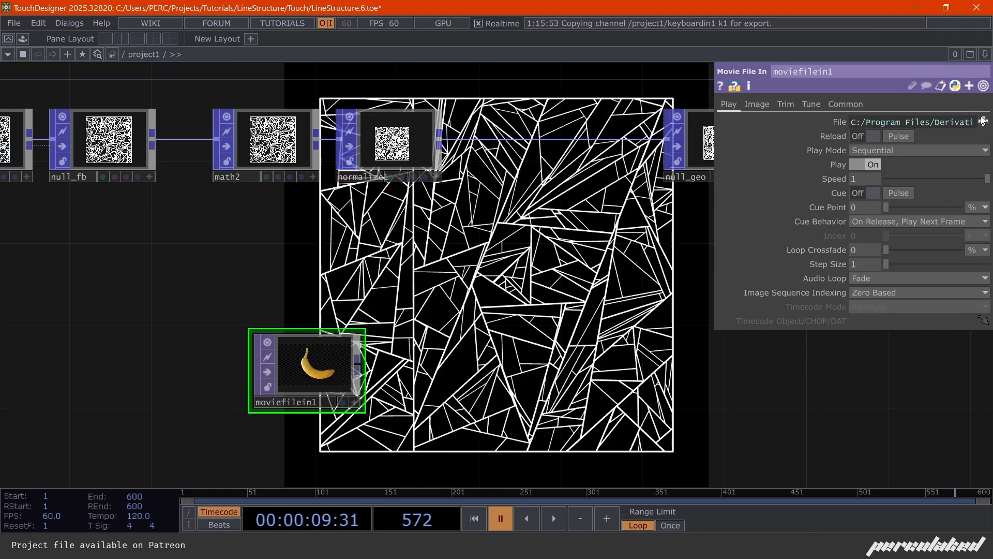
Load the red flower image from the Samples/Map folder into moviefilein1
{"action": "left_click", "coordinate": [982, 121]}
{"action": "scroll", "coordinate": [283, 218], "scroll_direction": "down", "scroll_amount": 6}
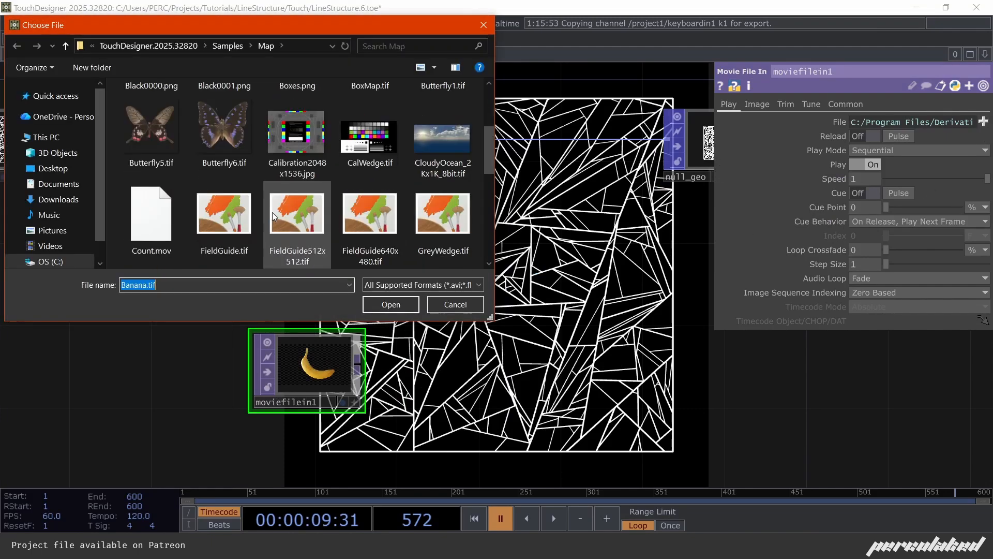
{"action": "double_click", "coordinate": [338, 230]}
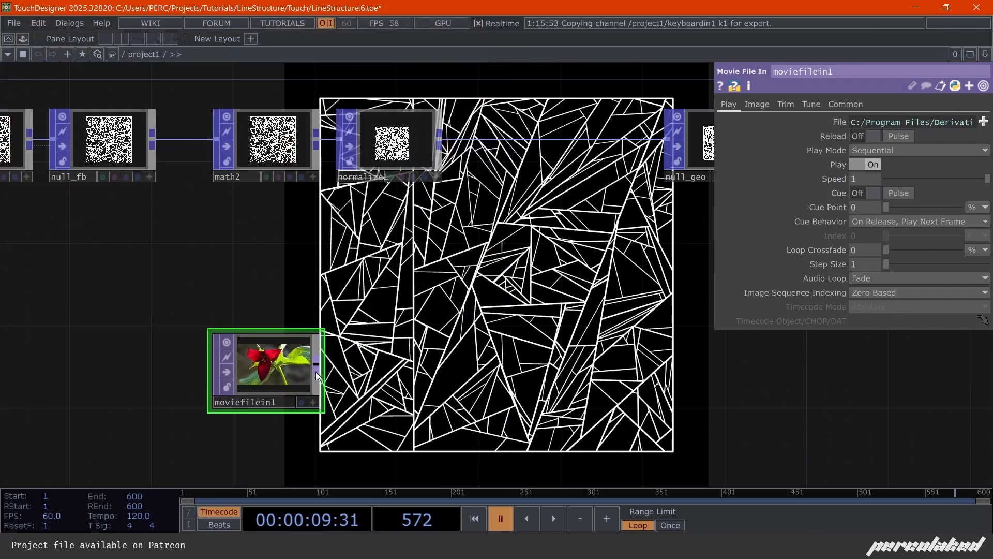
Add a Fit TOP after moviefilein1, set its Fit mode to Fit Outside and move it closer to its source
{"action": "key", "text": "Tab"}
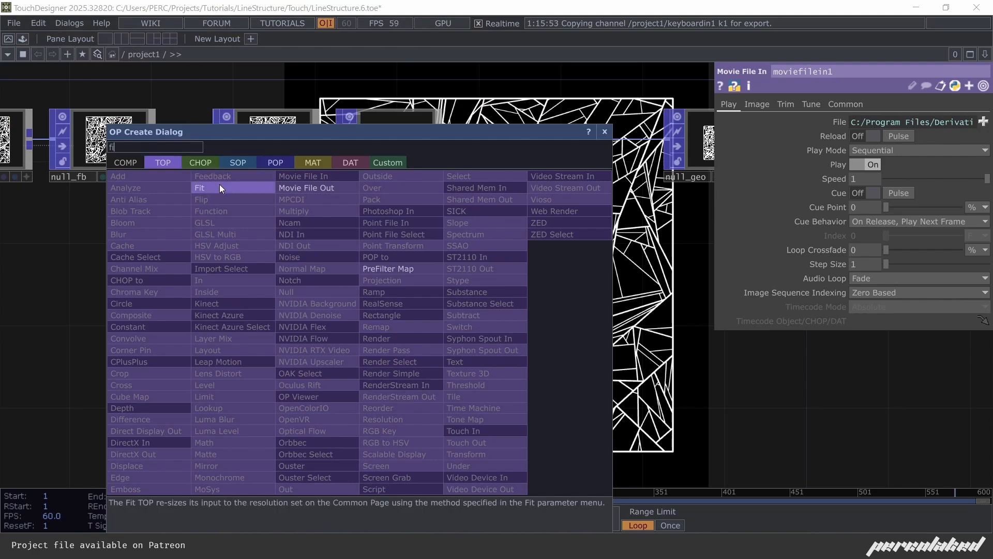
{"action": "left_click", "coordinate": [220, 185]}
{"action": "left_click", "coordinate": [436, 365]}
{"action": "left_click", "coordinate": [879, 121]}
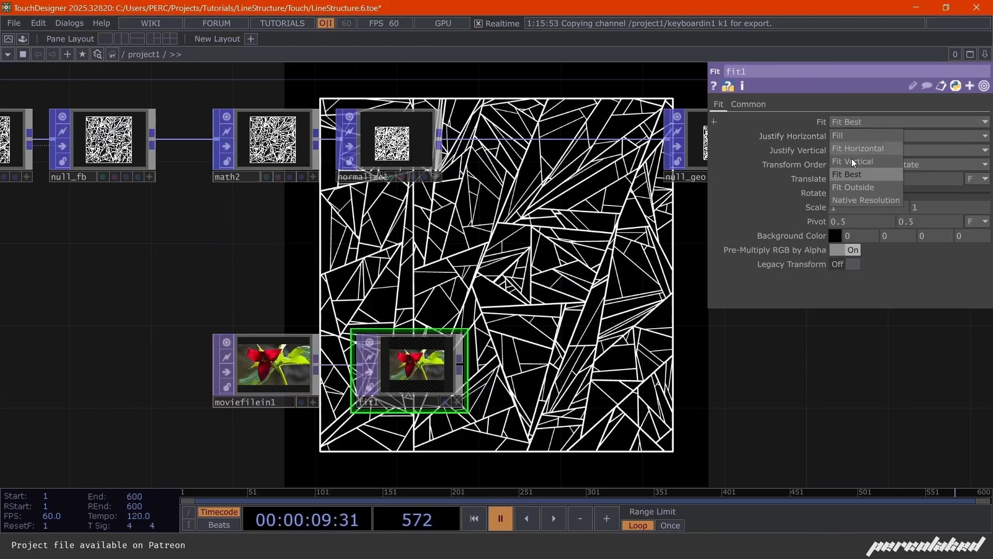
{"action": "left_click", "coordinate": [869, 185]}
{"action": "left_click_drag", "start_coordinate": [458, 362], "coordinate": [417, 362]}
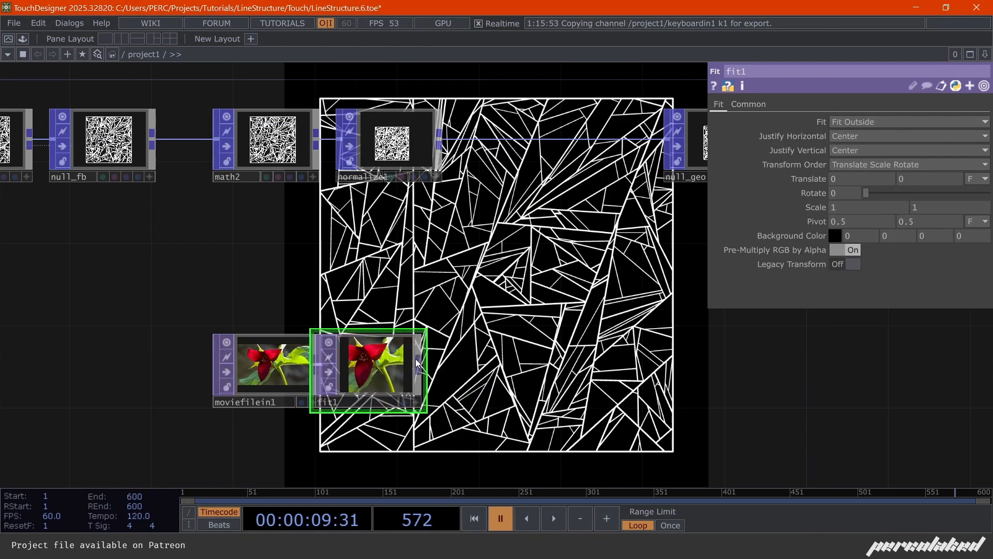
Append a Null TOP to fit1, rename it null_colormap and space the image operators evenly
{"action": "right_click", "coordinate": [422, 365]}
{"action": "type", "text": "n"}
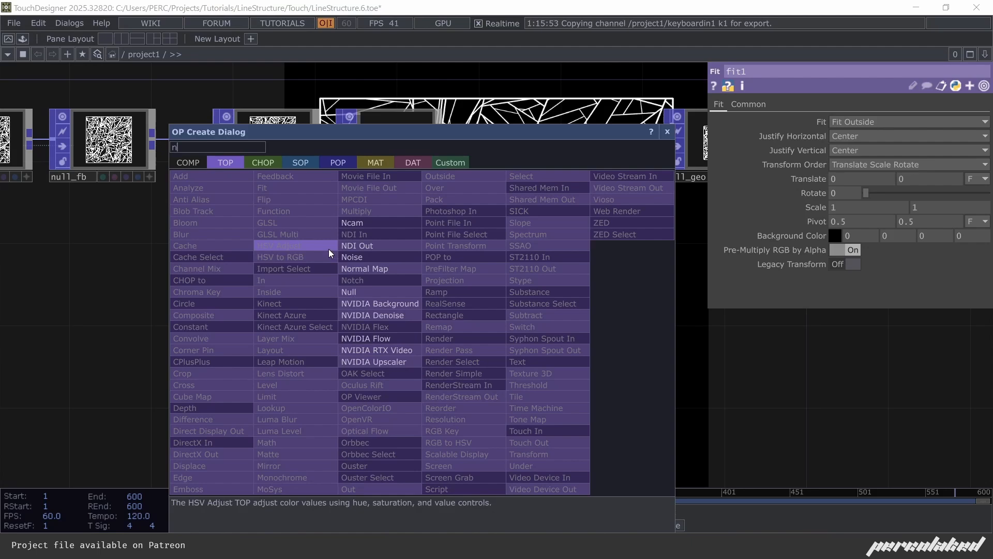
{"action": "left_click", "coordinate": [378, 293]}
{"action": "left_click", "coordinate": [500, 391]}
{"action": "scroll", "coordinate": [472, 408], "scroll_direction": "up", "scroll_amount": 2}
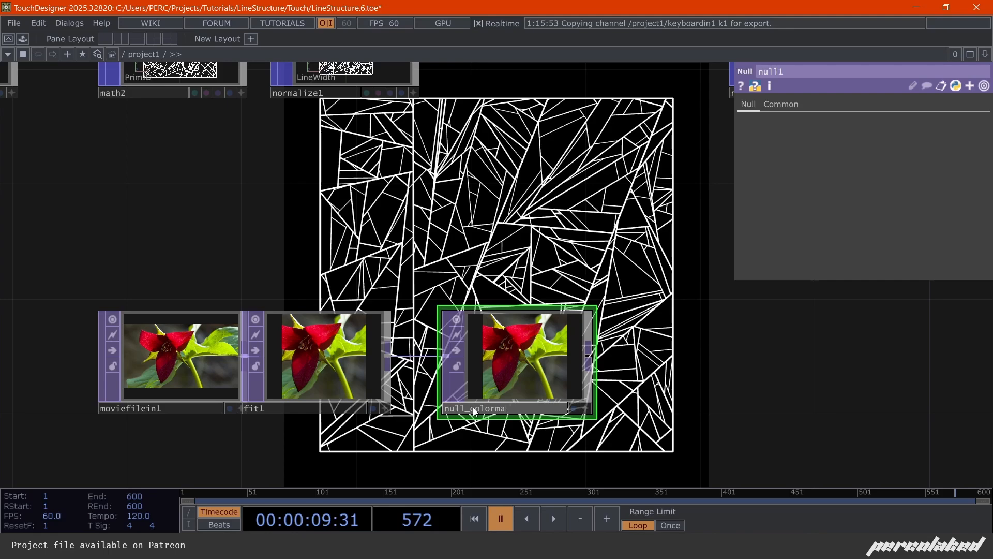
{"action": "type", "text": "p"}
{"action": "key", "text": "Return"}
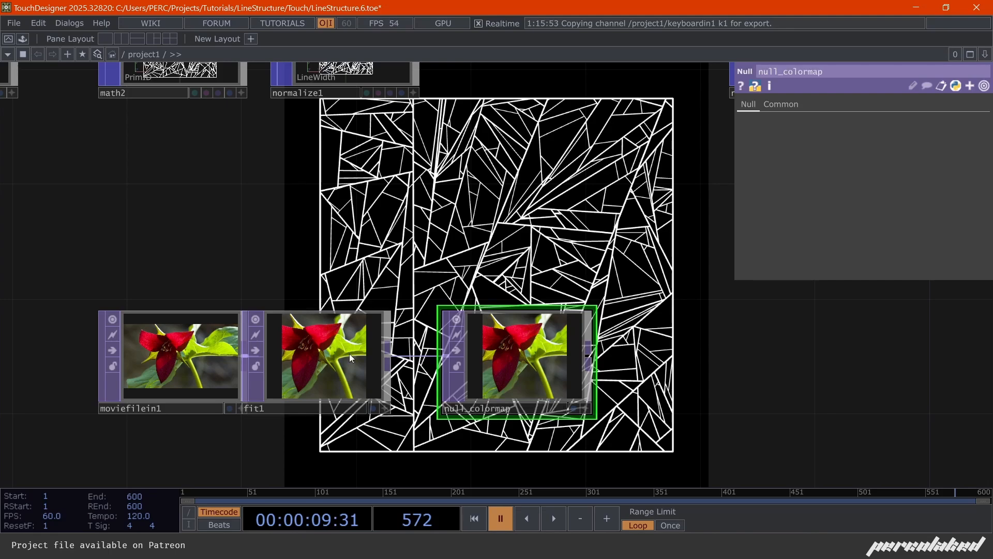
{"action": "scroll", "coordinate": [349, 352], "scroll_direction": "down", "scroll_amount": 2}
{"action": "left_click_drag", "start_coordinate": [409, 149], "coordinate": [374, 218]}
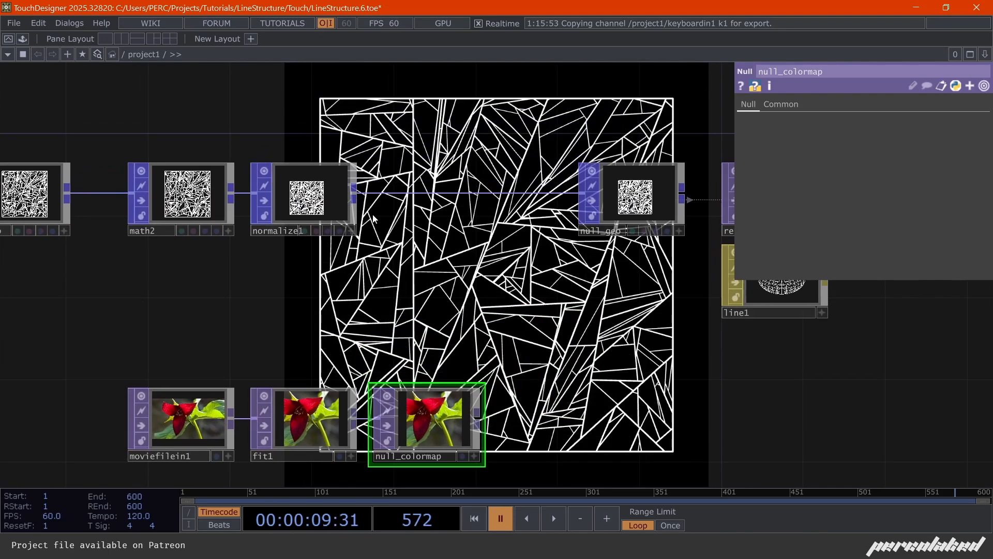
Examine normalize1's line geometry and compare it with the flower image in null_colormap
{"action": "scroll", "coordinate": [307, 208], "scroll_direction": "up", "scroll_amount": 3}
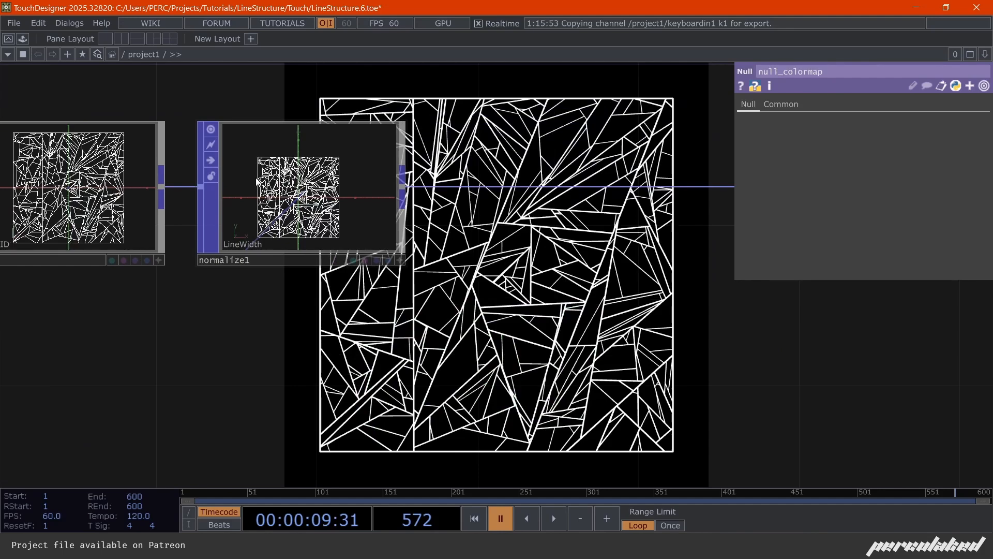
{"action": "scroll", "coordinate": [253, 184], "scroll_direction": "up", "scroll_amount": 3}
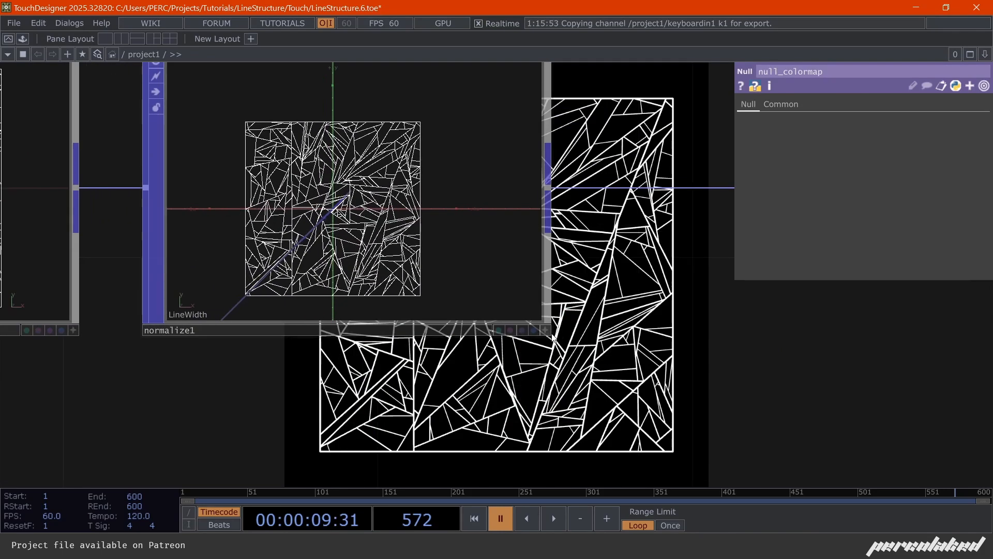
{"action": "left_click_drag", "start_coordinate": [551, 342], "coordinate": [393, 202]}
{"action": "scroll", "coordinate": [414, 244], "scroll_direction": "down", "scroll_amount": 5}
{"action": "left_click_drag", "start_coordinate": [497, 310], "coordinate": [442, 218]}
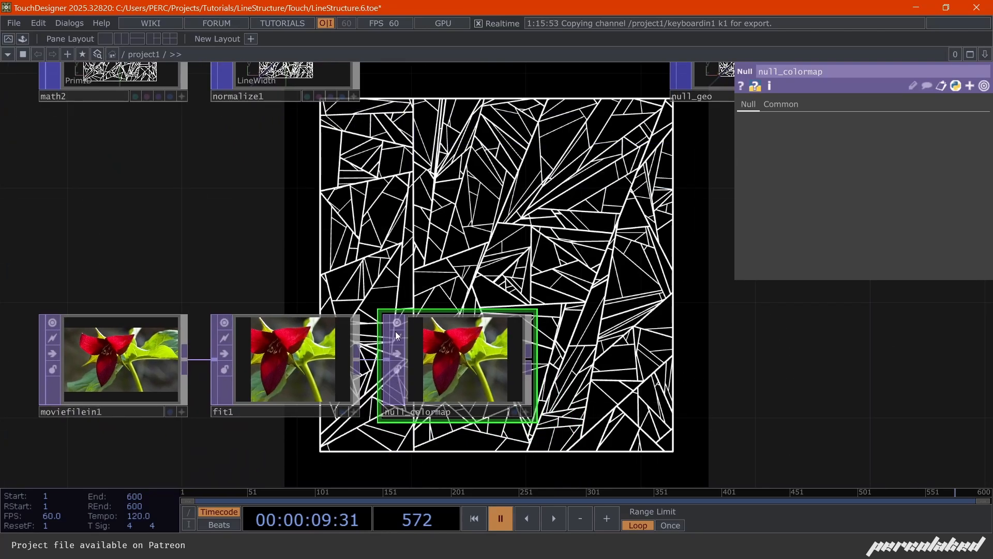
{"action": "right_click_drag", "start_coordinate": [26, 299], "coordinate": [271, 388]}
{"action": "left_click_drag", "start_coordinate": [500, 329], "coordinate": [550, 408]}
{"action": "left_click_drag", "start_coordinate": [472, 121], "coordinate": [472, 196]}
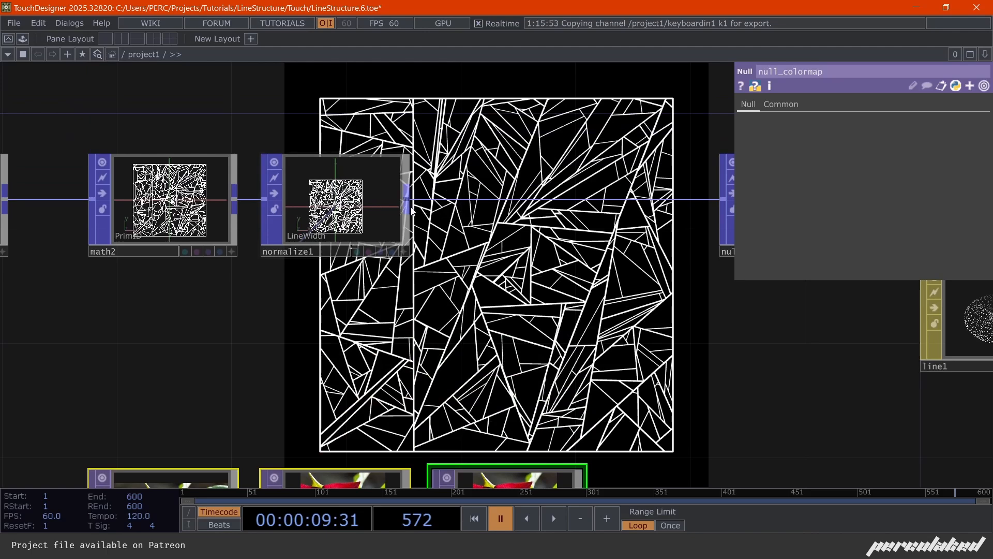
Insert a Normalize POP on the wire between normalize1 and null_geo
{"action": "right_click", "coordinate": [441, 199]}
{"action": "left_click", "coordinate": [458, 189]}
{"action": "type", "text": "n"}
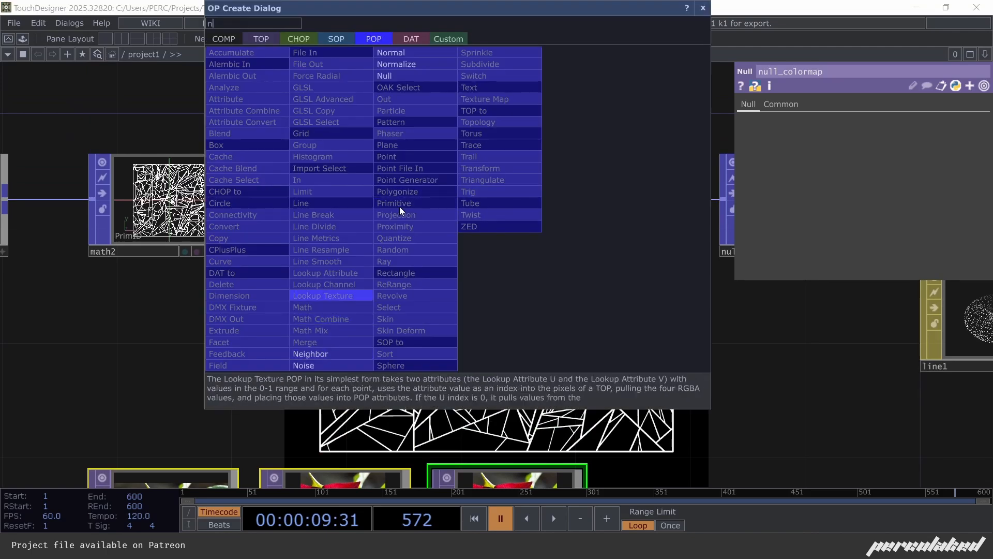
{"action": "left_click", "coordinate": [418, 66]}
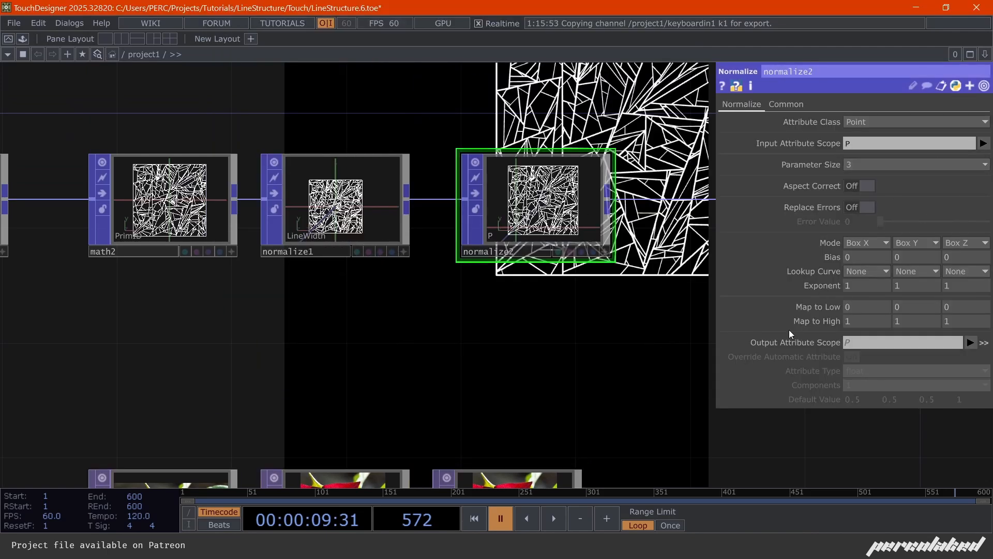
Set normalize2's Output Attribute Scope to LookupPos
{"action": "left_click_drag", "start_coordinate": [657, 476], "coordinate": [570, 358]}
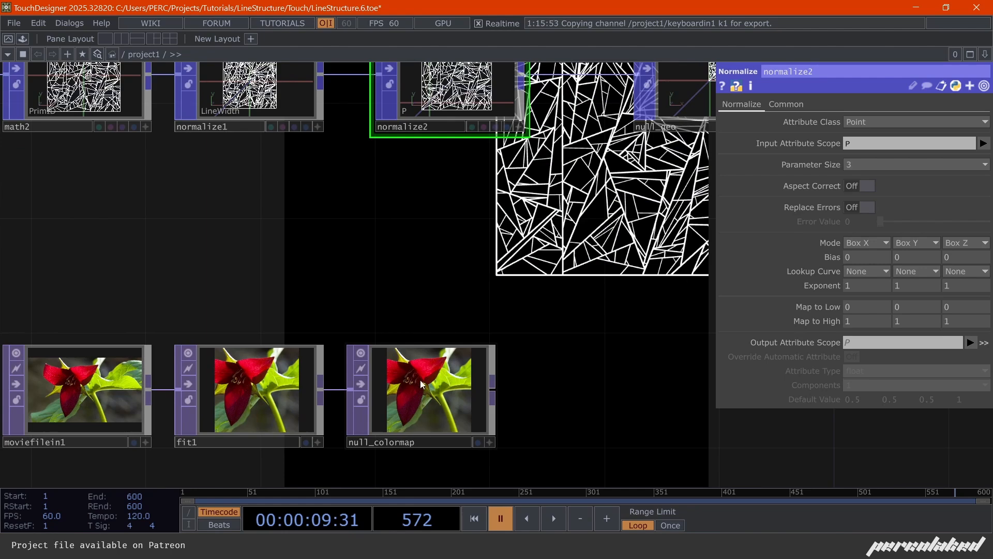
{"action": "left_click_drag", "start_coordinate": [439, 279], "coordinate": [361, 339]}
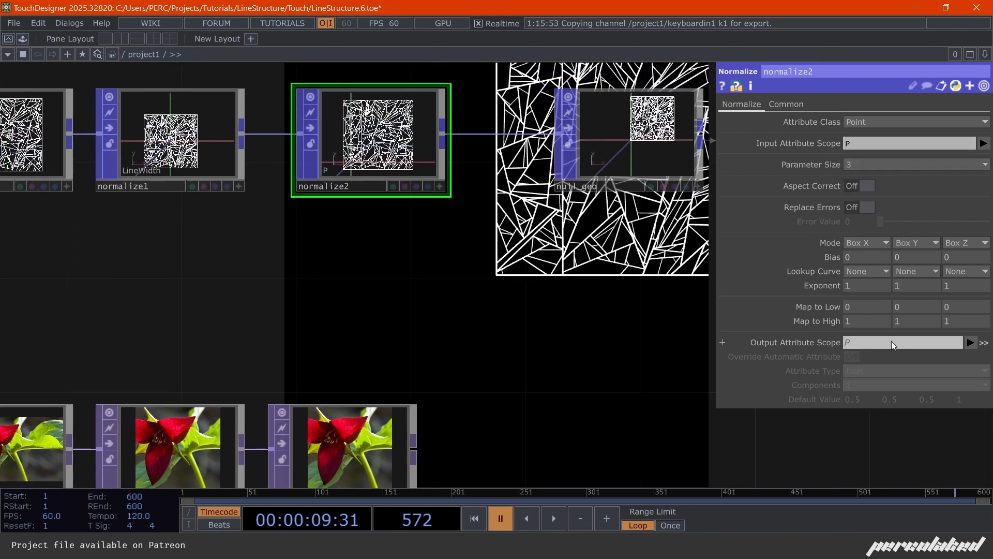
{"action": "left_click", "coordinate": [909, 342]}
{"action": "type", "text": "Lo"}
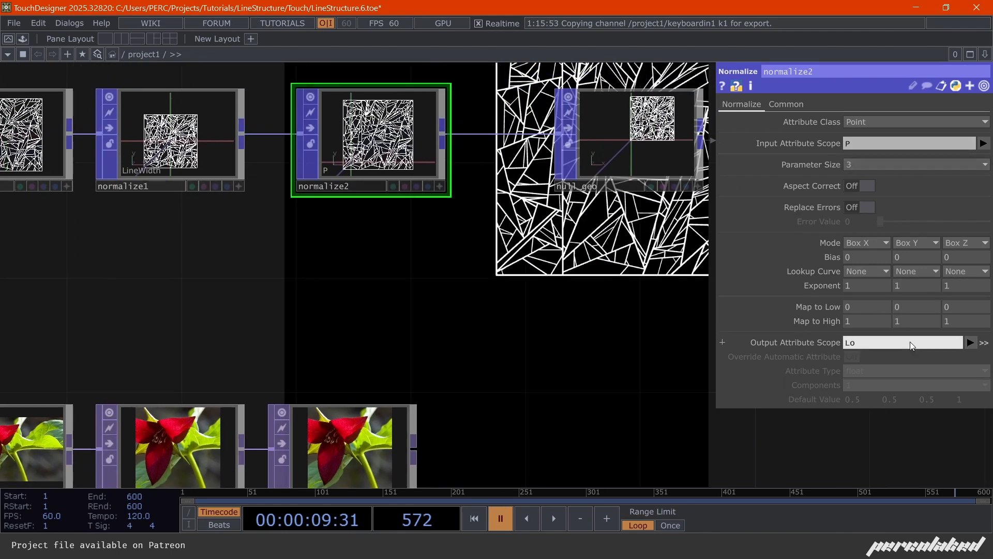
{"action": "type", "text": "okupPos"}
{"action": "key", "text": "Return"}
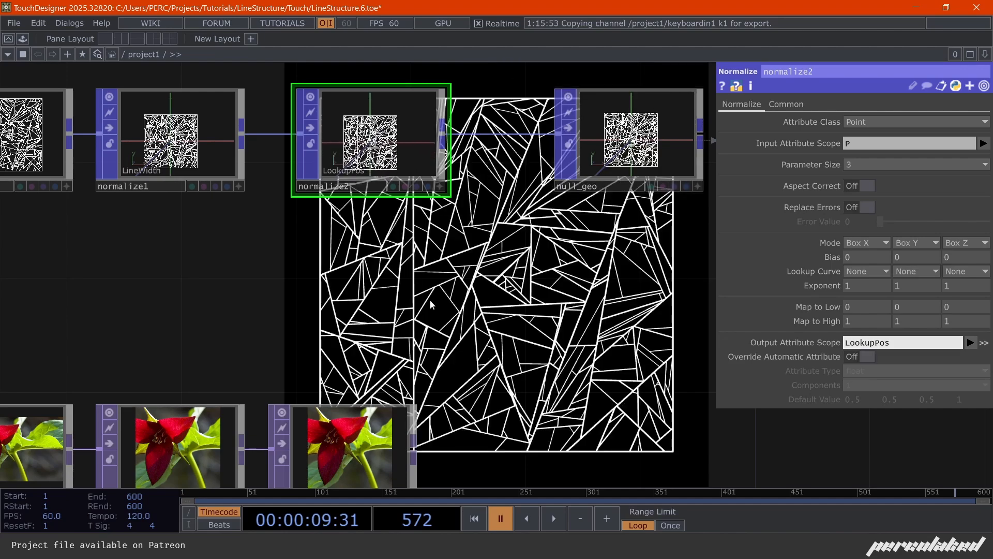
Insert a Lookup Texture POP on the wire between normalize2 and null_geo
{"action": "scroll", "coordinate": [222, 289], "scroll_direction": "down", "scroll_amount": 3}
{"action": "left_click", "coordinate": [476, 230]}
{"action": "right_click", "coordinate": [266, 231]}
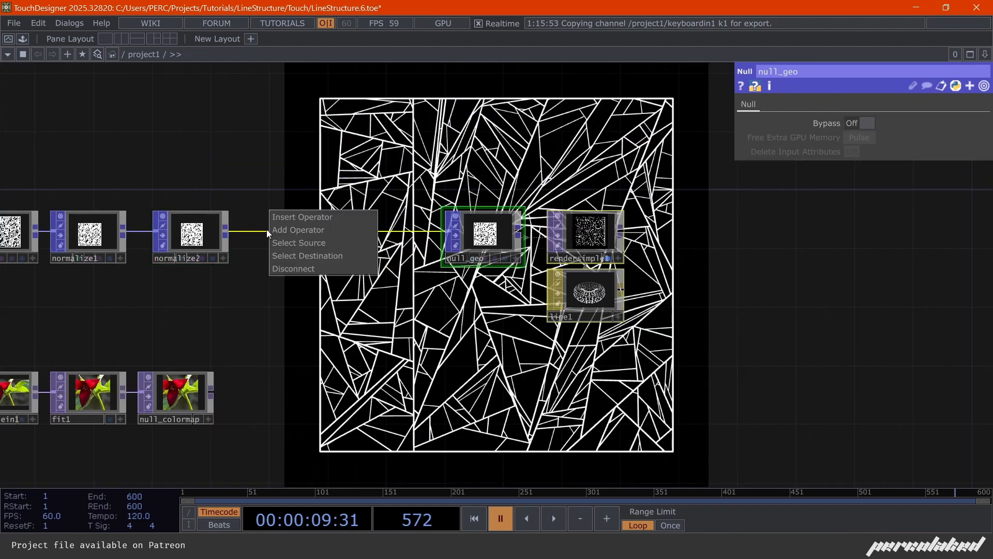
{"action": "left_click", "coordinate": [272, 217]}
{"action": "type", "text": "n"}
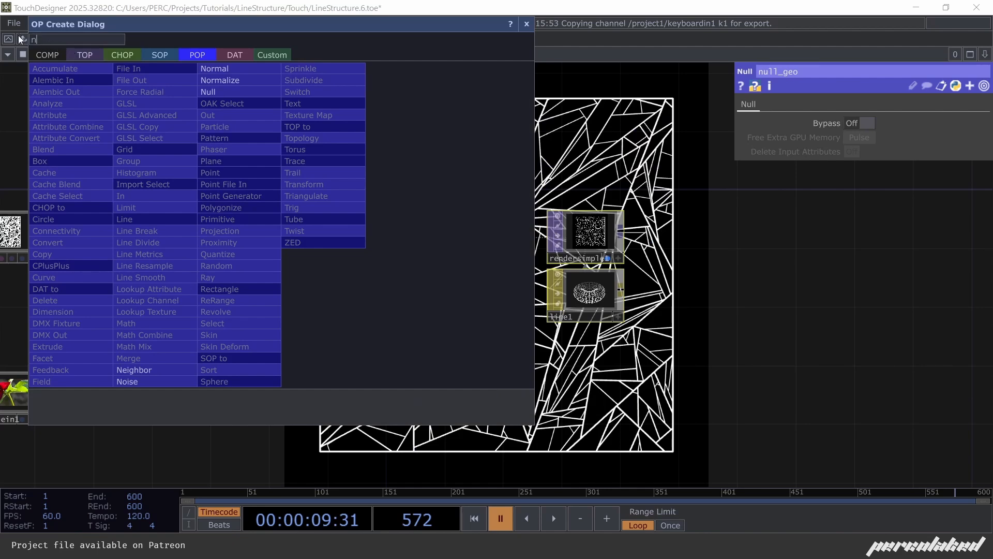
{"action": "key", "text": "BackSpace"}
{"action": "type", "text": "l"}
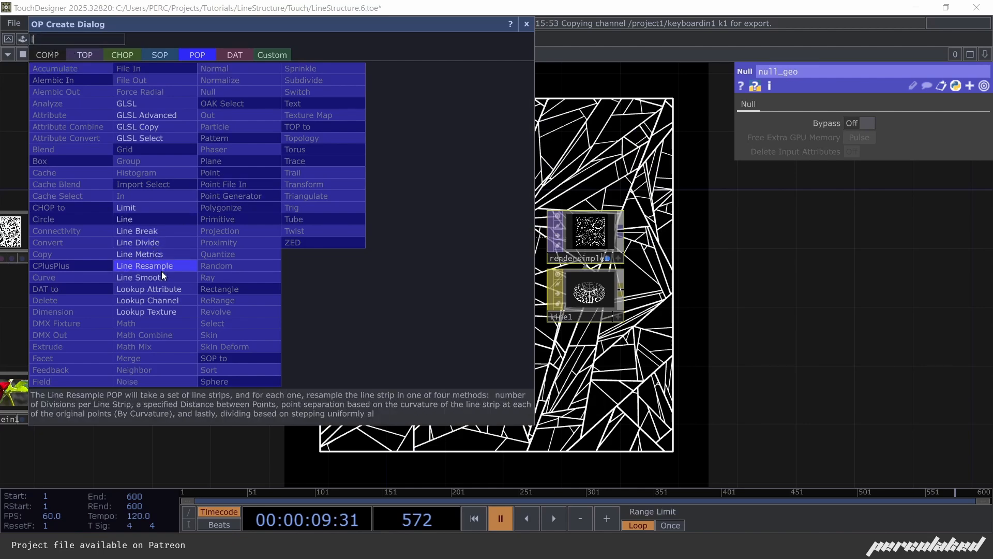
{"action": "left_click", "coordinate": [173, 311]}
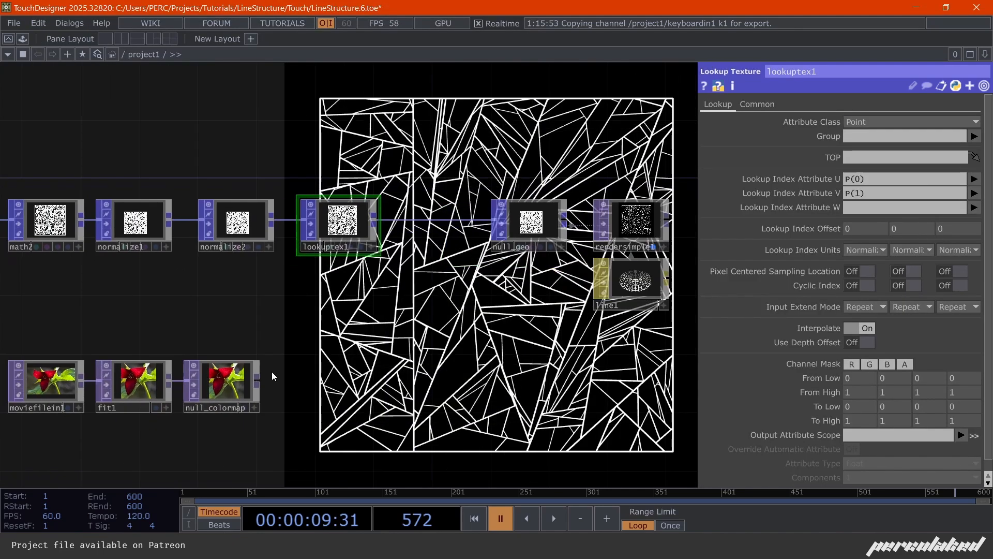
Set lookuptex1's Lookup Index Attribute U to LookupPos(0)
{"action": "left_click_drag", "start_coordinate": [272, 372], "coordinate": [291, 366]}
{"action": "left_click", "coordinate": [974, 179]}
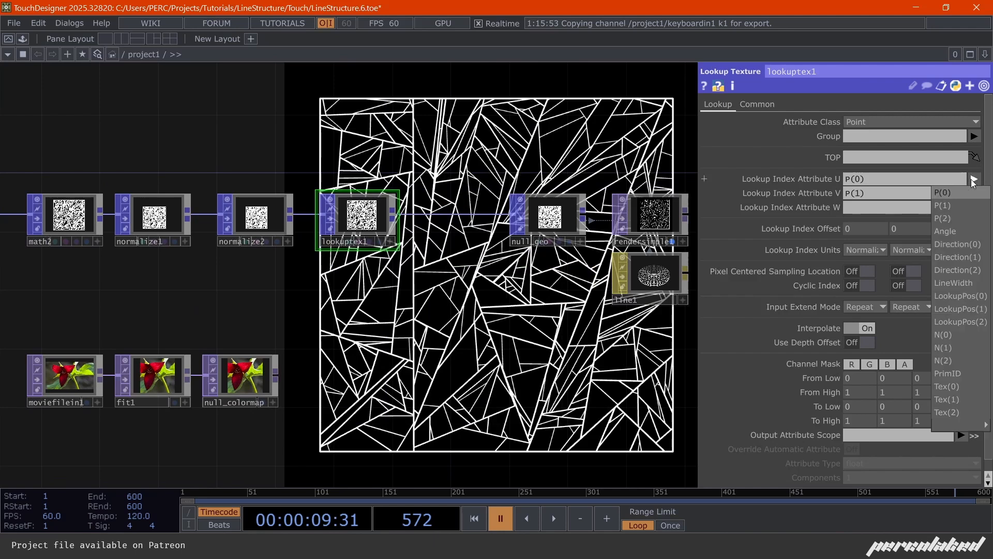
{"action": "left_click", "coordinate": [954, 297]}
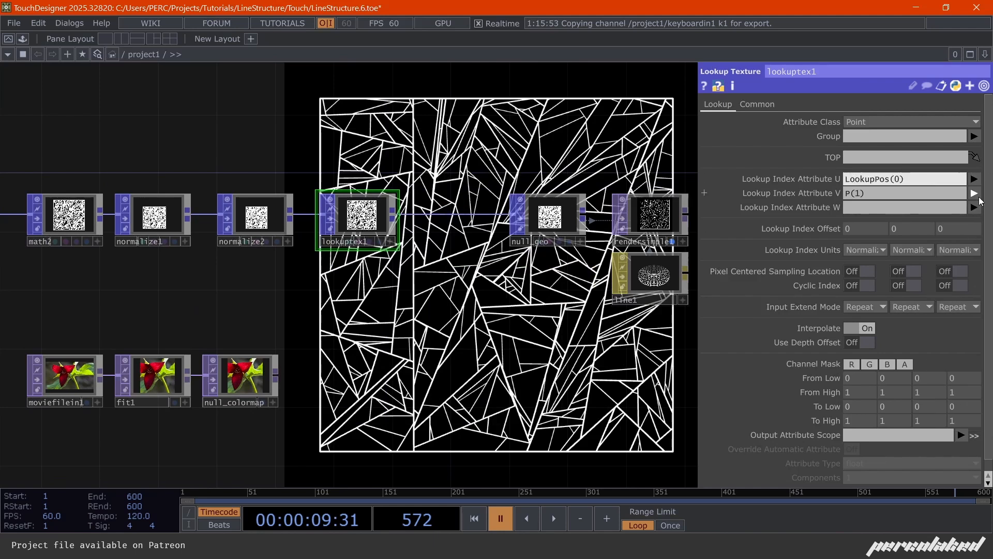
Set lookuptex1's Lookup Index Attribute V to LookupPos(1) and assign null_colormap as its TOP
{"action": "left_click", "coordinate": [974, 192]}
{"action": "left_click", "coordinate": [957, 324]}
{"action": "left_click_drag", "start_coordinate": [249, 380], "coordinate": [854, 159]}
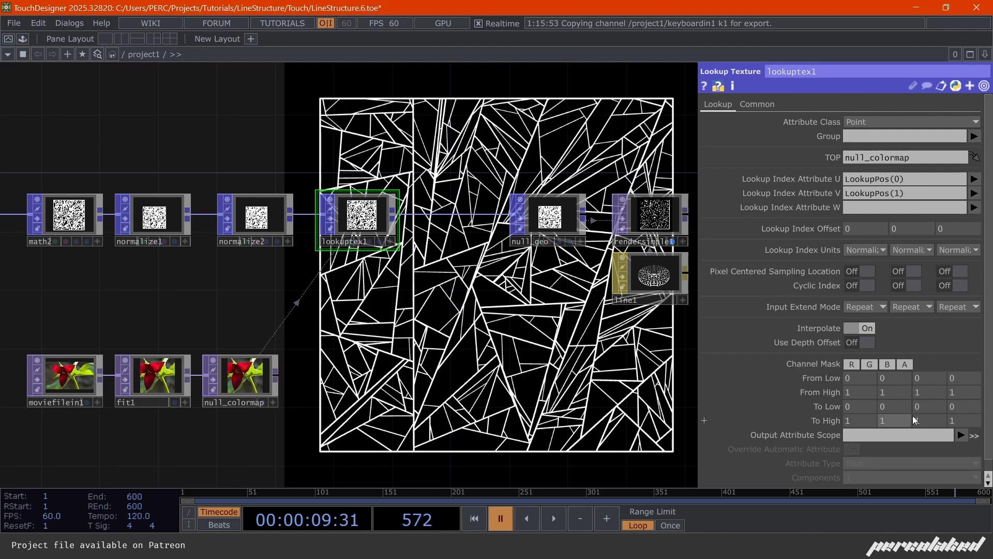
Set lookuptex1's Output Attribute Scope to Color.rgb and resume timeline playback
{"action": "left_click", "coordinate": [960, 435]}
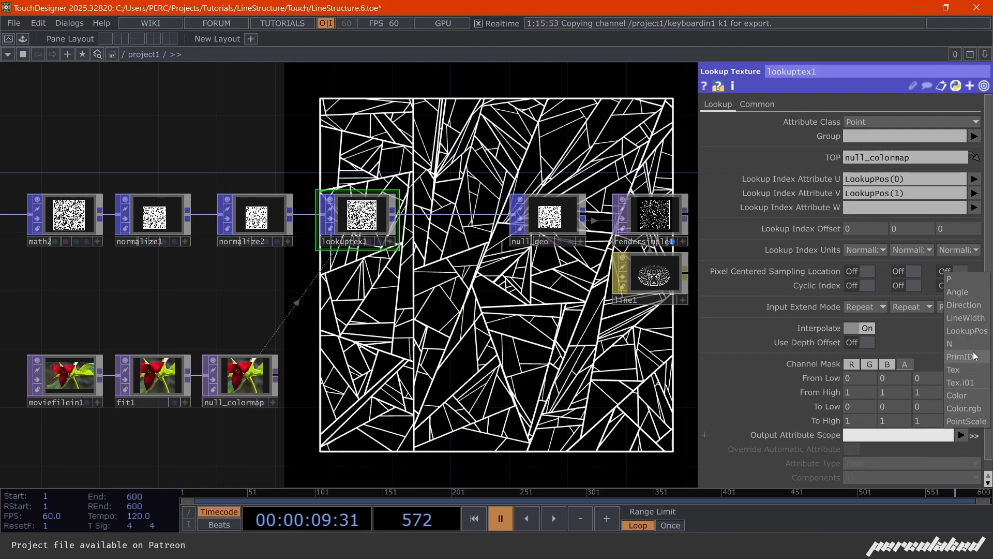
{"action": "left_click", "coordinate": [974, 407]}
{"action": "left_click_drag", "start_coordinate": [424, 362], "coordinate": [423, 388]}
{"action": "key", "text": "space"}
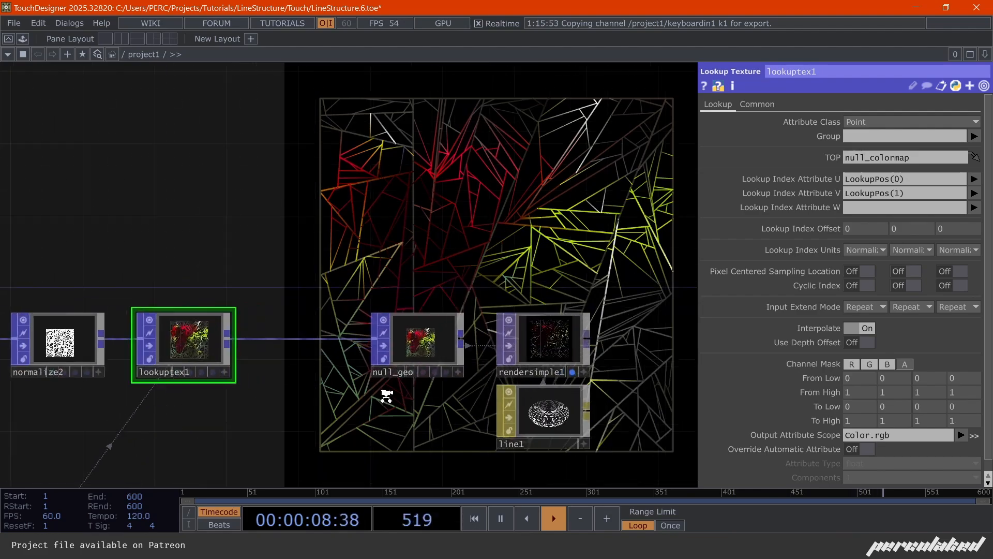
Examine the colored lines in rendersimple1 up close, especially where lines of different colors overlap
{"action": "scroll", "coordinate": [402, 206], "scroll_direction": "up", "scroll_amount": 2}
{"action": "scroll", "coordinate": [497, 311], "scroll_direction": "up", "scroll_amount": 10}
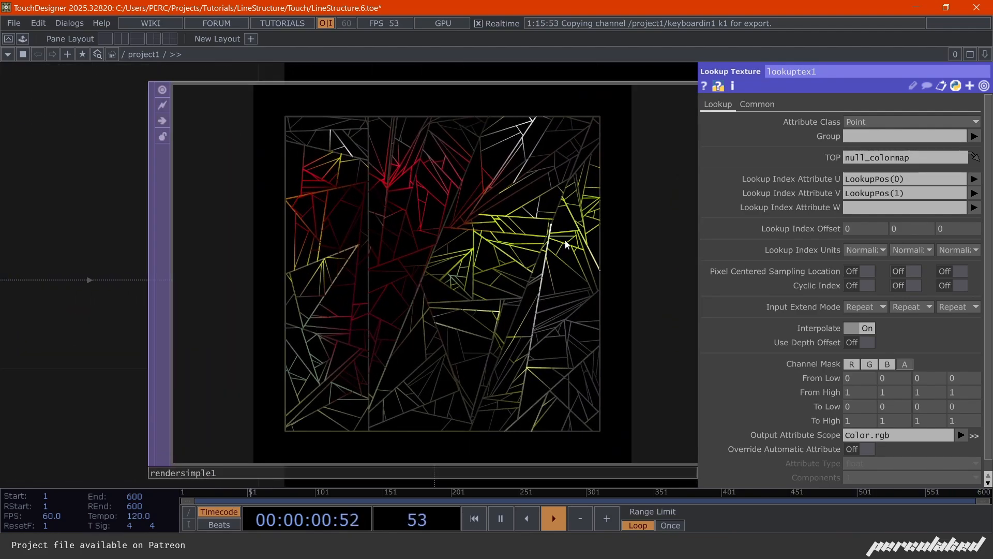
{"action": "scroll", "coordinate": [508, 208], "scroll_direction": "down", "scroll_amount": 8}
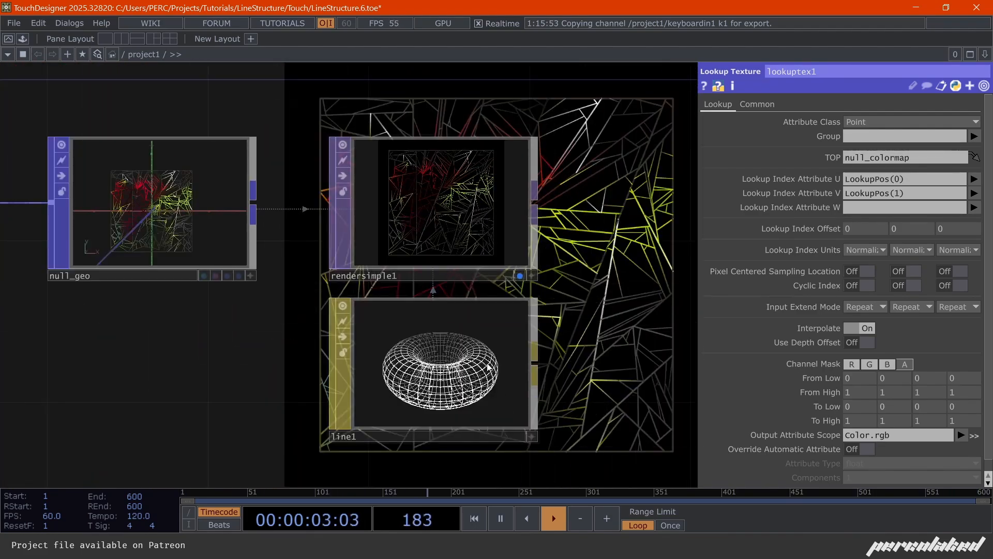
{"action": "scroll", "coordinate": [482, 165], "scroll_direction": "up", "scroll_amount": 2}
{"action": "scroll", "coordinate": [482, 164], "scroll_direction": "up", "scroll_amount": 5}
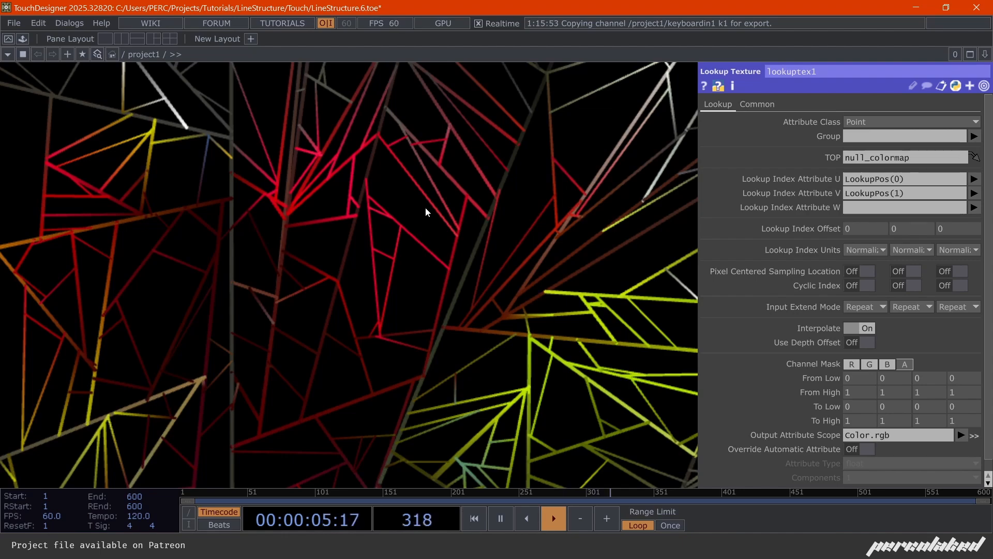
{"action": "scroll", "coordinate": [554, 295], "scroll_direction": "up", "scroll_amount": 2}
{"action": "scroll", "coordinate": [373, 217], "scroll_direction": "down", "scroll_amount": 4}
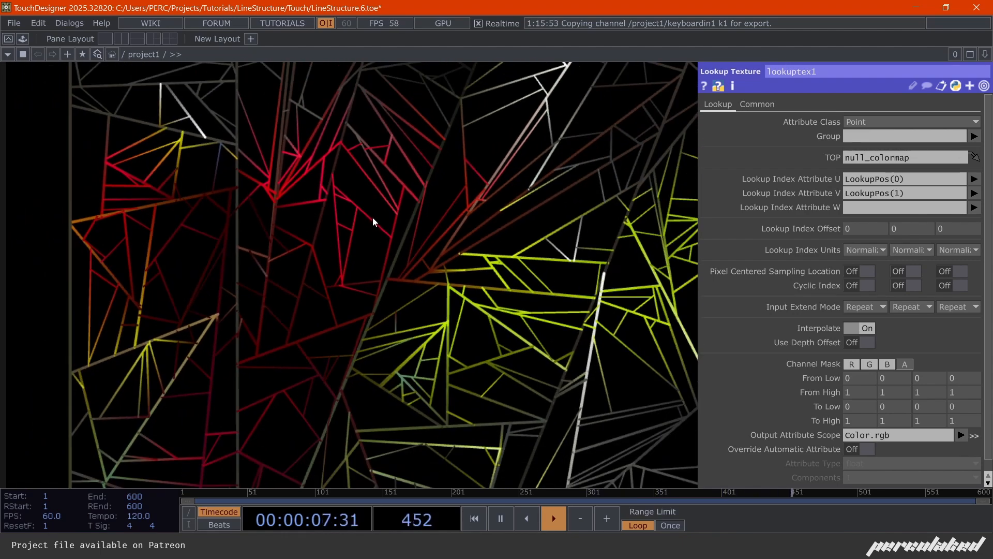
{"action": "scroll", "coordinate": [438, 275], "scroll_direction": "up", "scroll_amount": 4}
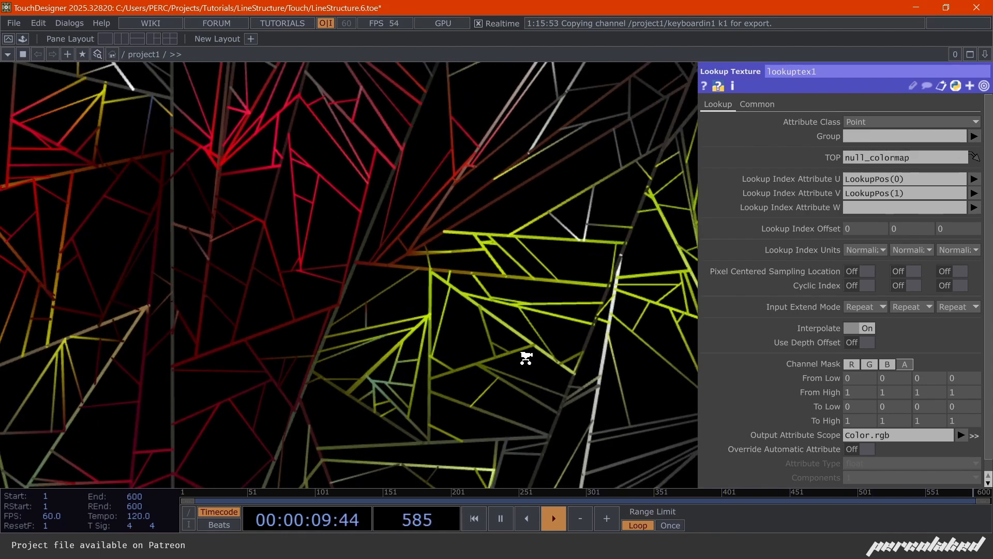
{"action": "scroll", "coordinate": [447, 274], "scroll_direction": "down", "scroll_amount": 4}
{"action": "scroll", "coordinate": [595, 282], "scroll_direction": "up", "scroll_amount": 6}
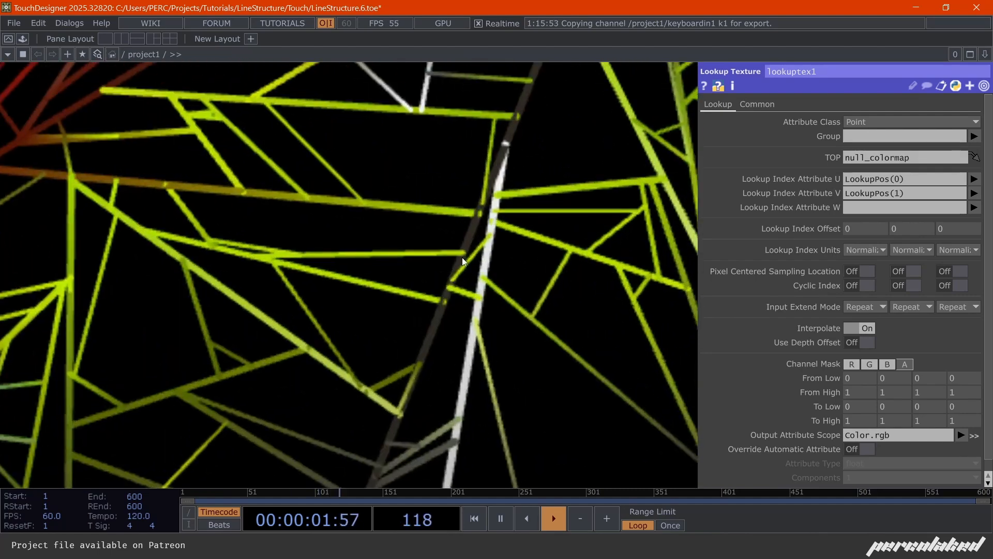
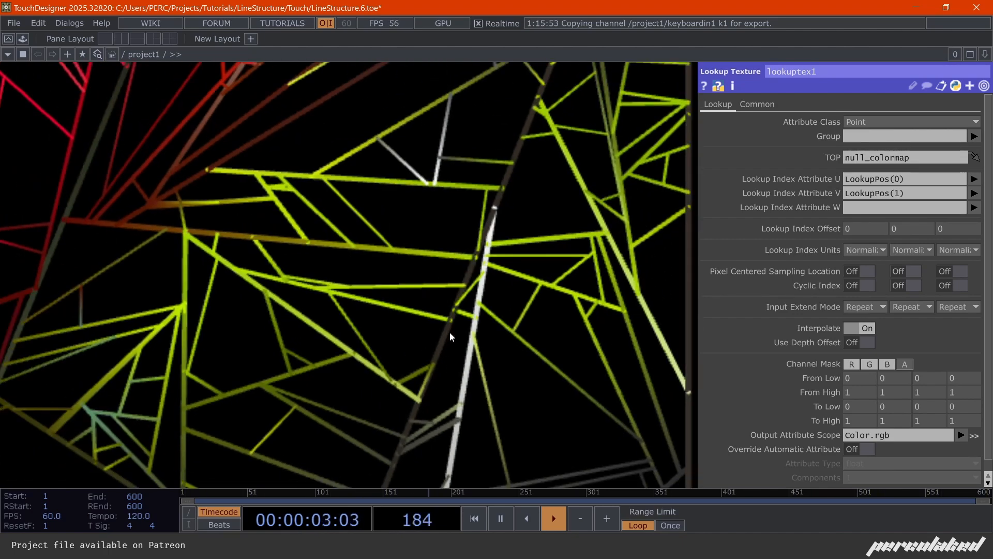
{"action": "scroll", "coordinate": [450, 337], "scroll_direction": "down", "scroll_amount": 6}
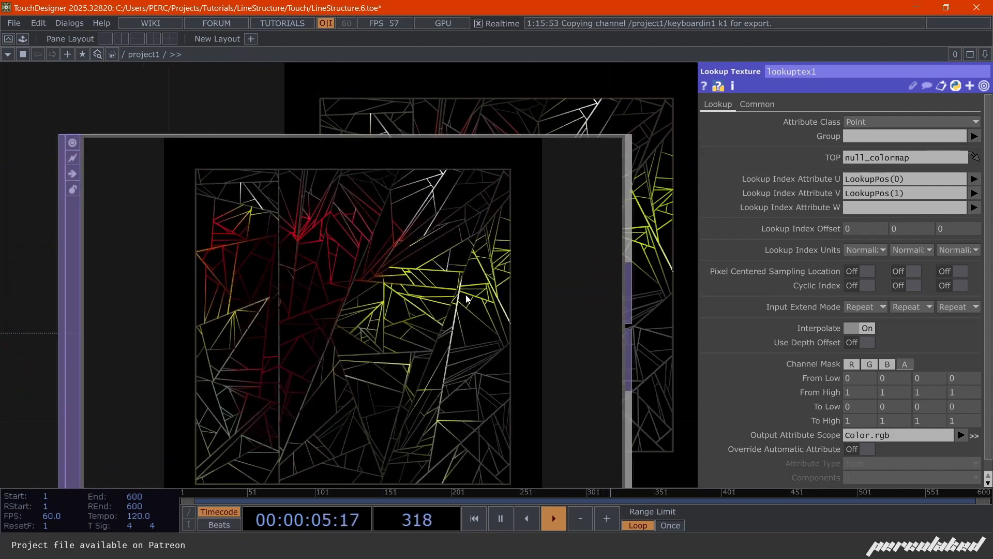
{"action": "scroll", "coordinate": [466, 298], "scroll_direction": "up", "scroll_amount": 5}
{"action": "scroll", "coordinate": [467, 298], "scroll_direction": "down", "scroll_amount": 10}
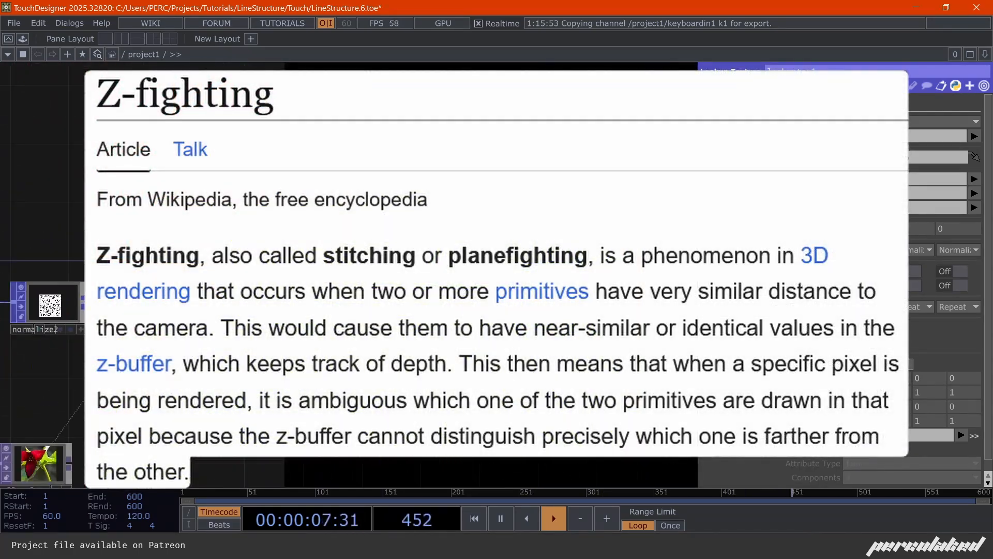
{"action": "scroll", "coordinate": [388, 298], "scroll_direction": "down", "scroll_amount": 2}
{"action": "scroll", "coordinate": [388, 298], "scroll_direction": "up", "scroll_amount": 7}
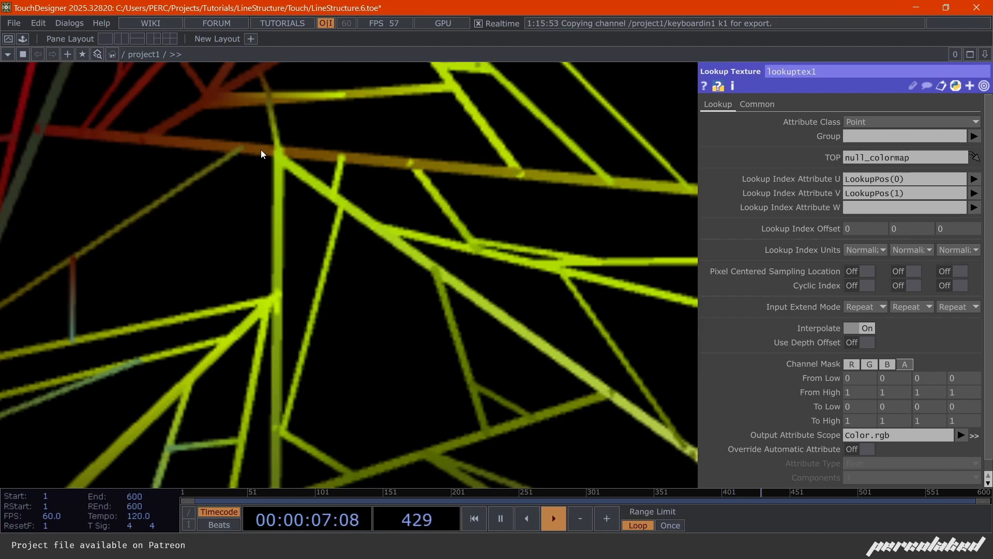
{"action": "scroll", "coordinate": [502, 188], "scroll_direction": "down", "scroll_amount": 15}
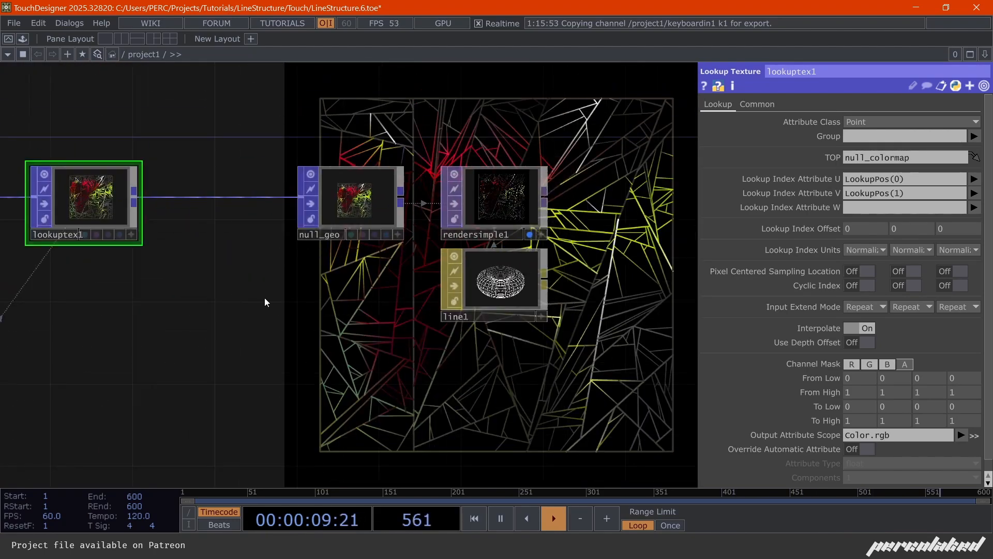
Move normalize2 closer to lookuptex1 to open a gap after normalize1
{"action": "left_click_drag", "start_coordinate": [238, 295], "coordinate": [424, 336]}
{"action": "left_click_drag", "start_coordinate": [251, 259], "coordinate": [353, 257]}
{"action": "left_click_drag", "start_coordinate": [206, 264], "coordinate": [338, 285]}
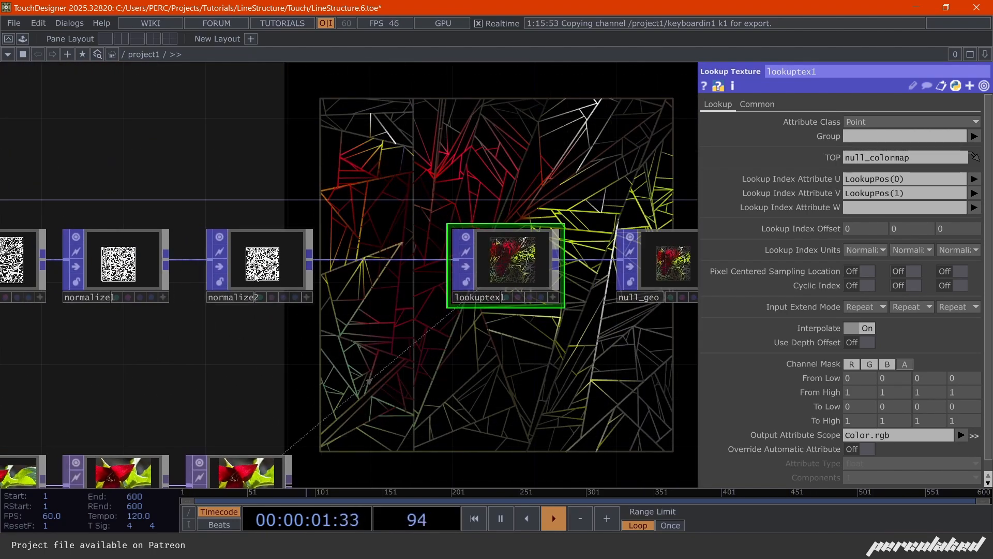
{"action": "left_click", "coordinate": [256, 277]}
{"action": "left_click_drag", "start_coordinate": [92, 286], "coordinate": [188, 290]}
{"action": "scroll", "coordinate": [188, 290], "scroll_direction": "up", "scroll_amount": 3}
{"action": "left_click_drag", "start_coordinate": [463, 265], "coordinate": [663, 293]}
{"action": "left_click_drag", "start_coordinate": [443, 371], "coordinate": [313, 320]}
{"action": "left_click_drag", "start_coordinate": [472, 266], "coordinate": [452, 246]}
Insert a Normalize POP on the wire between normalize1 and normalize2
{"action": "right_click", "coordinate": [233, 208]}
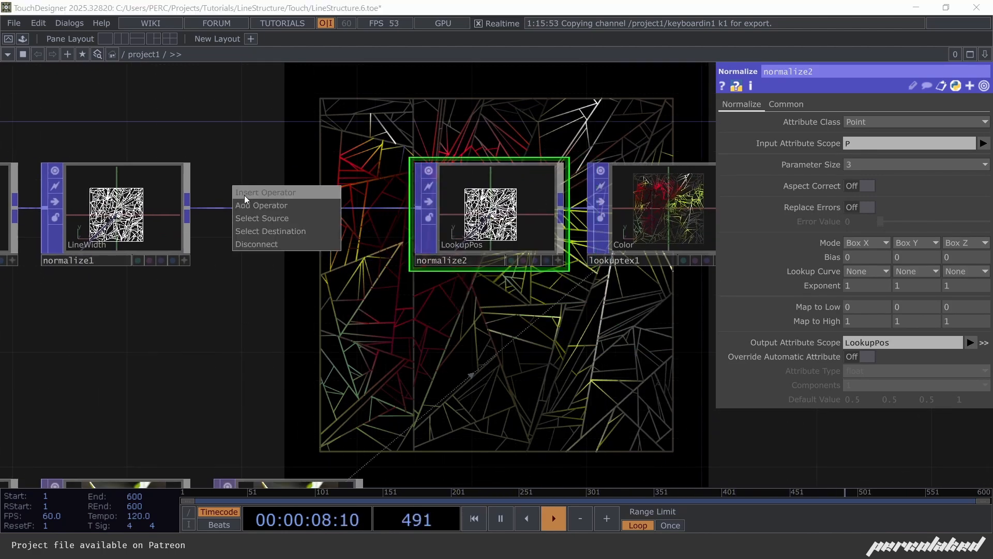
{"action": "left_click", "coordinate": [245, 194]}
{"action": "type", "text": "n"}
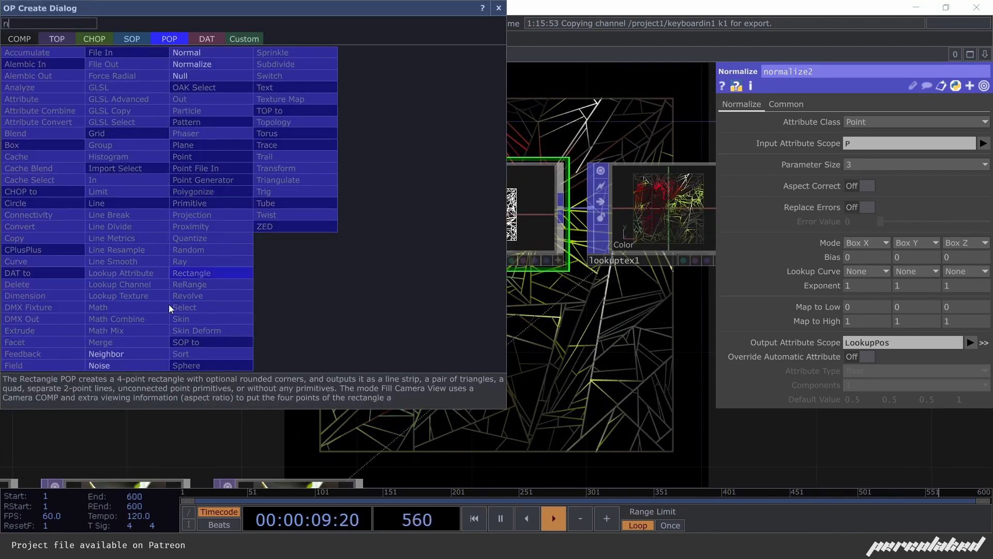
{"action": "left_click", "coordinate": [230, 67]}
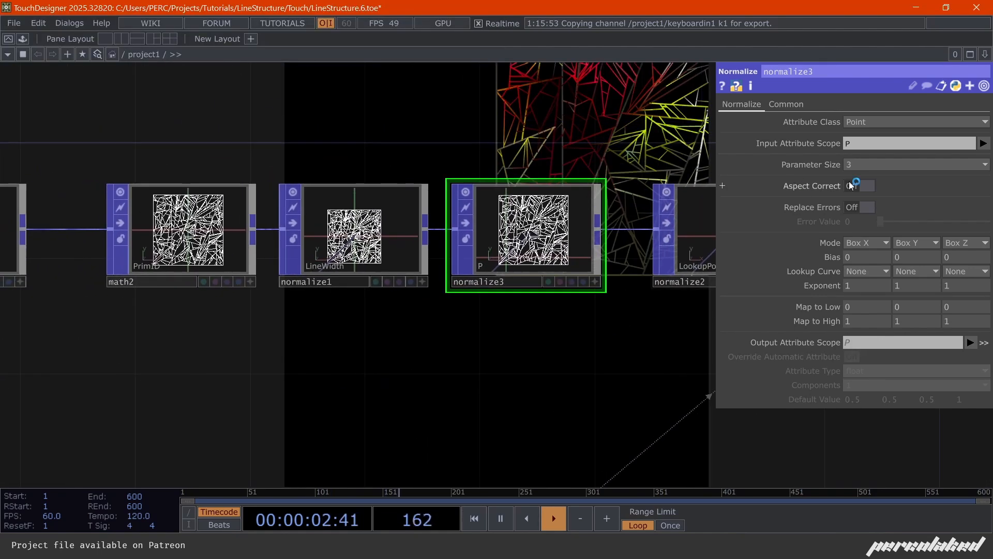
Set normalize3's Input Attribute Scope to PrimID, Parameter Size to 1 and Output Attribute Scope to P(2)
{"action": "left_click", "coordinate": [983, 143]}
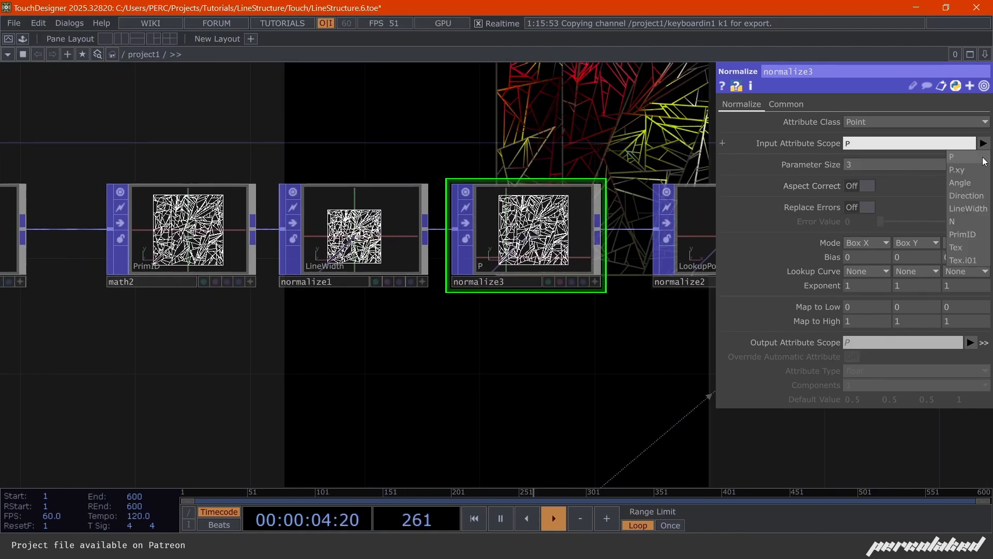
{"action": "left_click", "coordinate": [974, 236]}
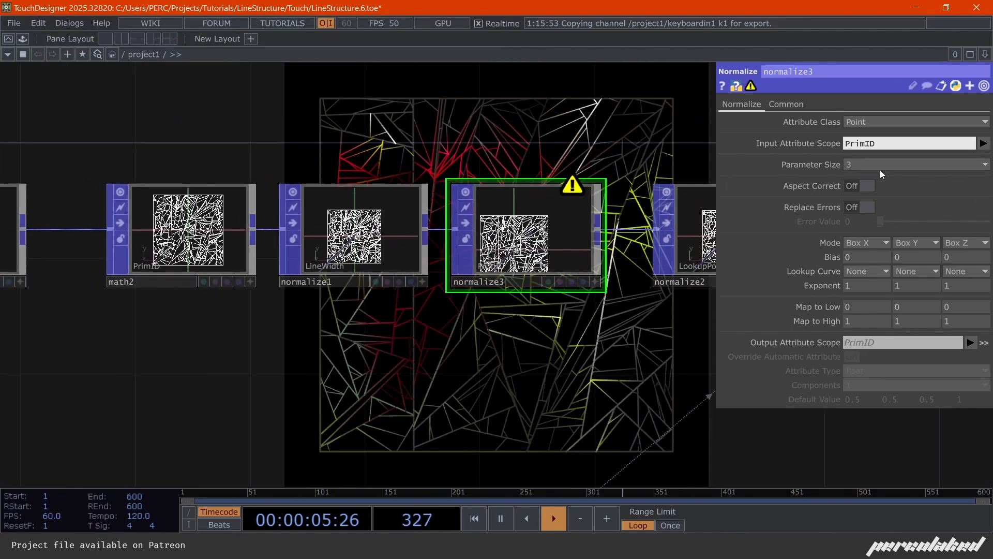
{"action": "left_click", "coordinate": [951, 343]}
{"action": "type", "text": "P()"}
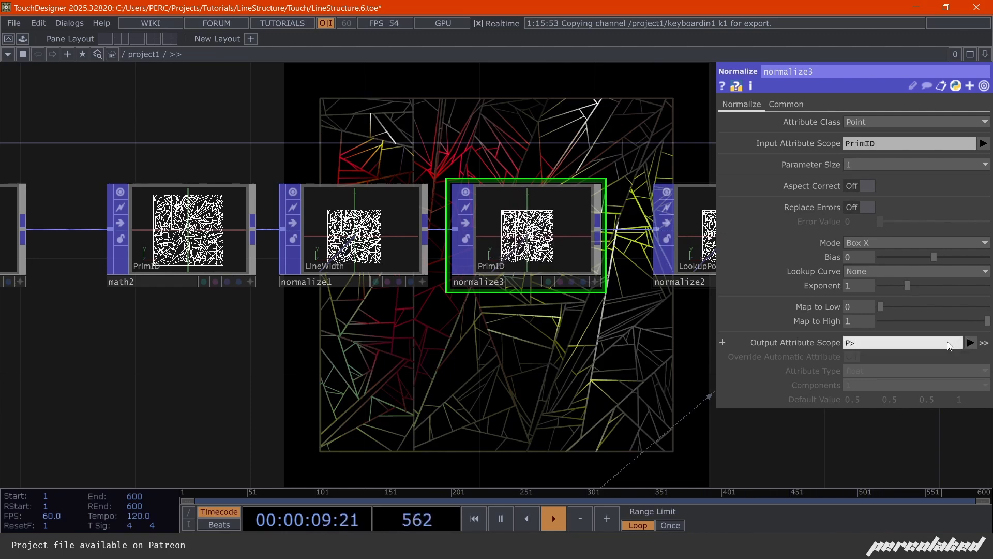
{"action": "key", "text": "Left"}
{"action": "type", "text": "2"}
{"action": "key", "text": "Return"}
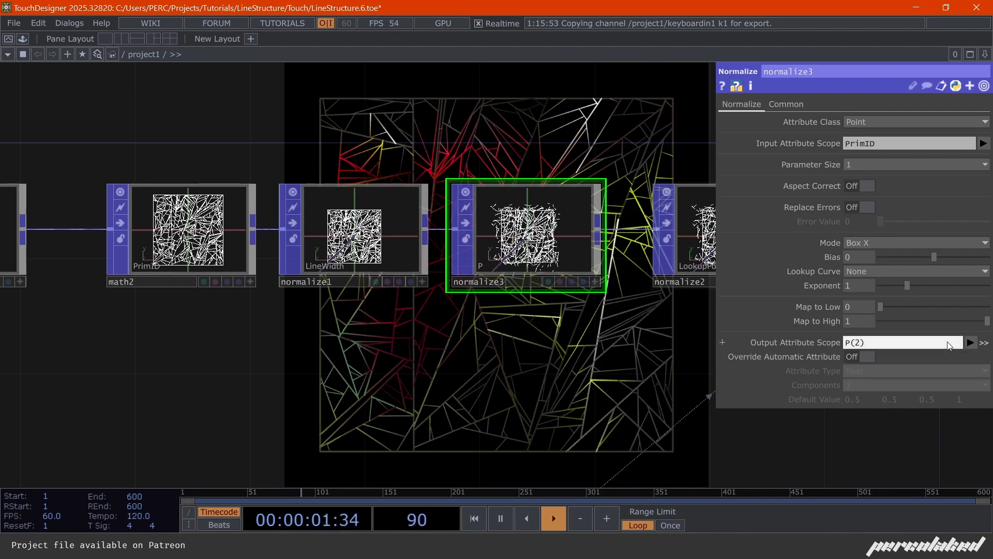
Orbit normalize3's viewer to check the line depth, and set Map to Low to 1 and Map to High to 0
{"action": "scroll", "coordinate": [631, 325], "scroll_direction": "up", "scroll_amount": 5}
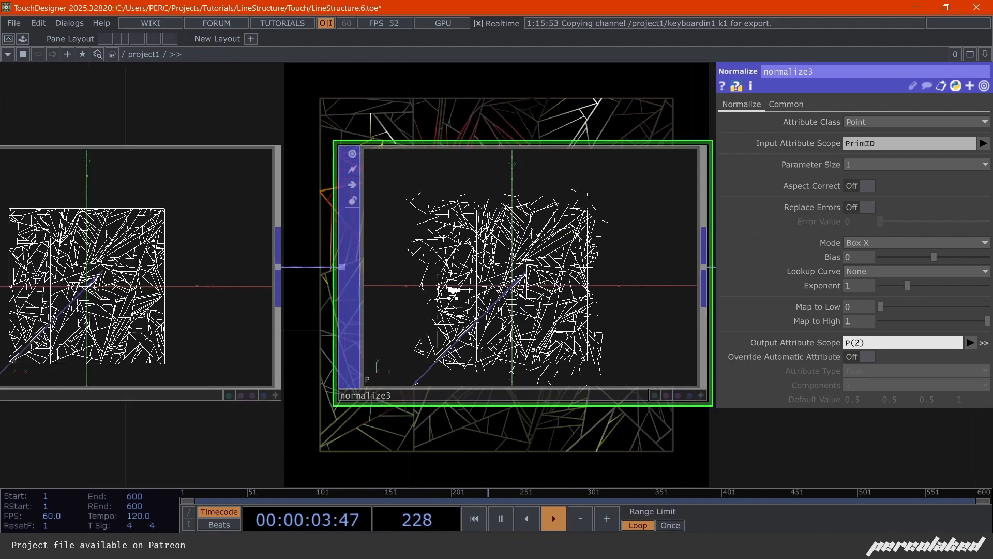
{"action": "key", "text": "space"}
{"action": "scroll", "coordinate": [306, 280], "scroll_direction": "down", "scroll_amount": 4}
{"action": "scroll", "coordinate": [420, 287], "scroll_direction": "up", "scroll_amount": 4}
{"action": "key", "text": "space"}
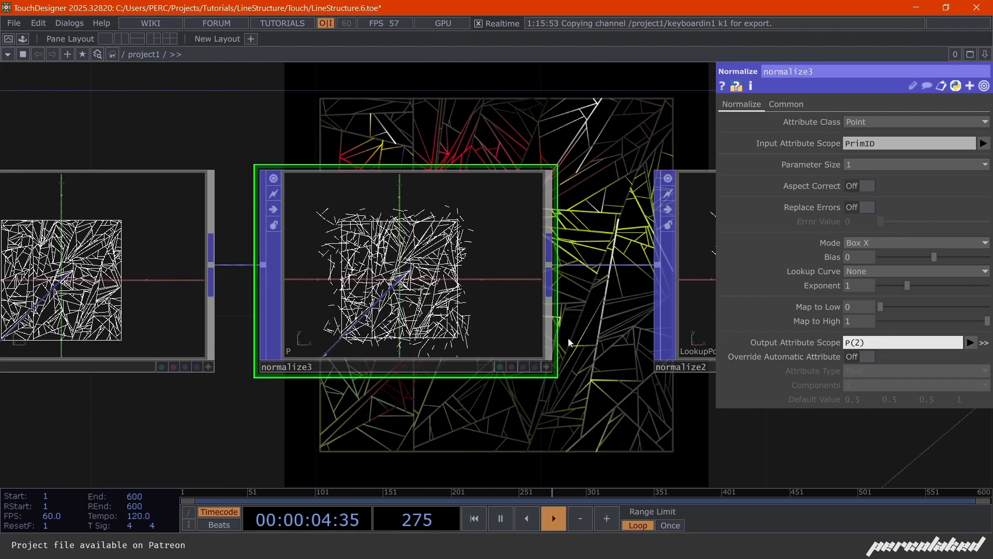
{"action": "left_click", "coordinate": [547, 366]}
{"action": "left_click_drag", "start_coordinate": [382, 313], "coordinate": [463, 315]}
{"action": "middle_click_drag", "start_coordinate": [859, 296], "coordinate": [835, 309]}
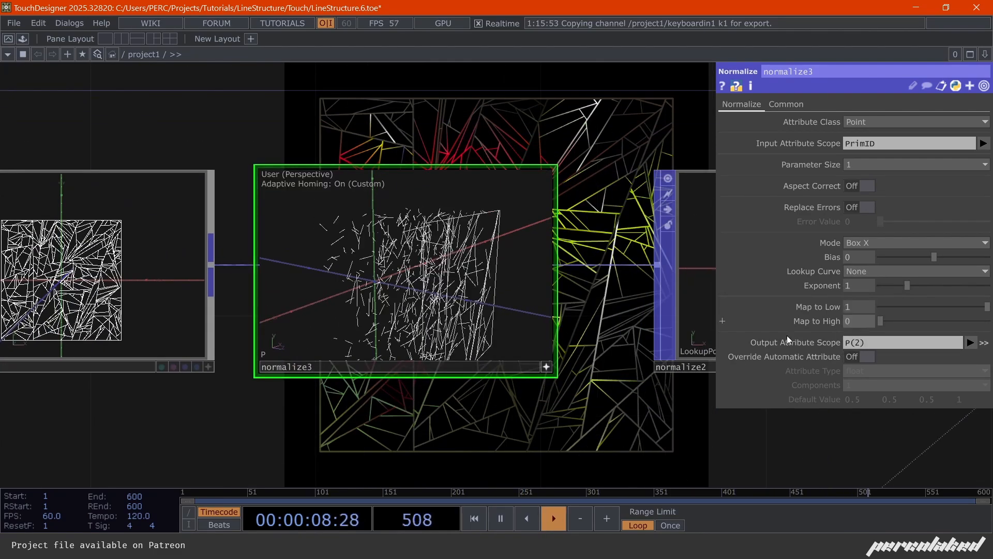
{"action": "left_click", "coordinate": [546, 368]}
Examine the line overlaps in rendersimple1 up close with the timeline paused
{"action": "scroll", "coordinate": [299, 312], "scroll_direction": "down", "scroll_amount": 8}
{"action": "left_click_drag", "start_coordinate": [418, 237], "coordinate": [21, 268]}
{"action": "scroll", "coordinate": [328, 335], "scroll_direction": "up", "scroll_amount": 5}
{"action": "key", "text": "grave"}
{"action": "scroll", "coordinate": [506, 227], "scroll_direction": "up", "scroll_amount": 4}
{"action": "key", "text": "space"}
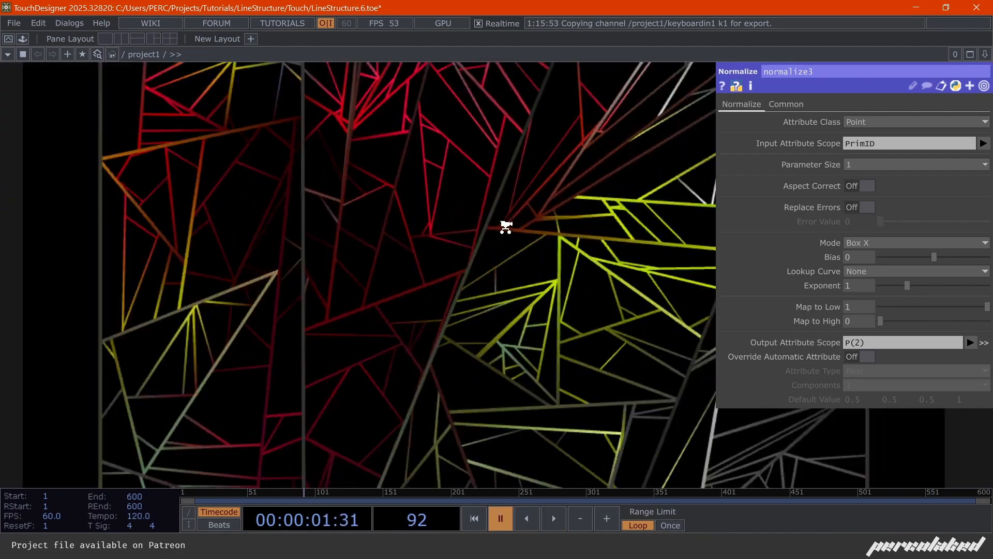
{"action": "scroll", "coordinate": [506, 227], "scroll_direction": "up", "scroll_amount": 2}
{"action": "scroll", "coordinate": [594, 271], "scroll_direction": "up", "scroll_amount": 3}
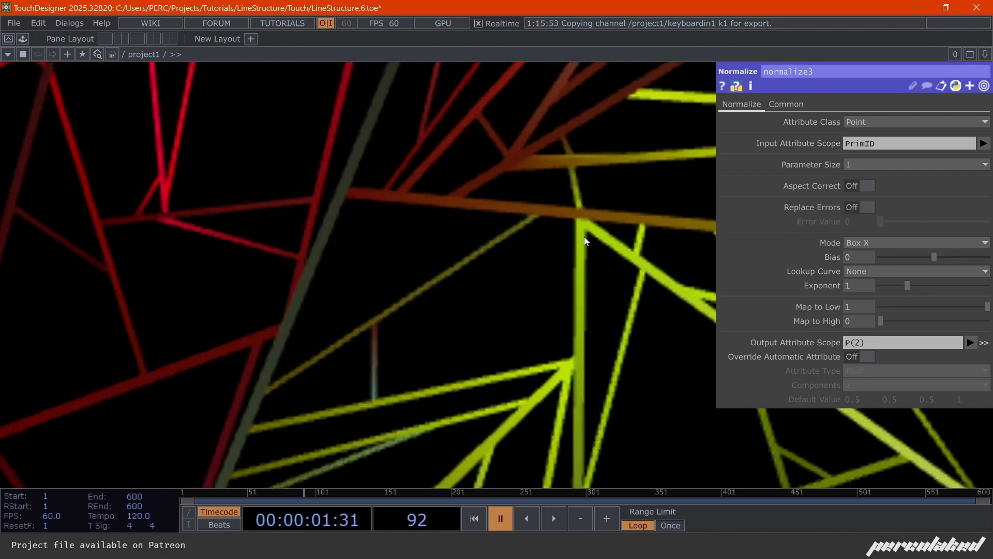
{"action": "scroll", "coordinate": [543, 233], "scroll_direction": "down", "scroll_amount": 5}
{"action": "scroll", "coordinate": [266, 284], "scroll_direction": "up", "scroll_amount": 3}
{"action": "scroll", "coordinate": [457, 244], "scroll_direction": "down", "scroll_amount": 5}
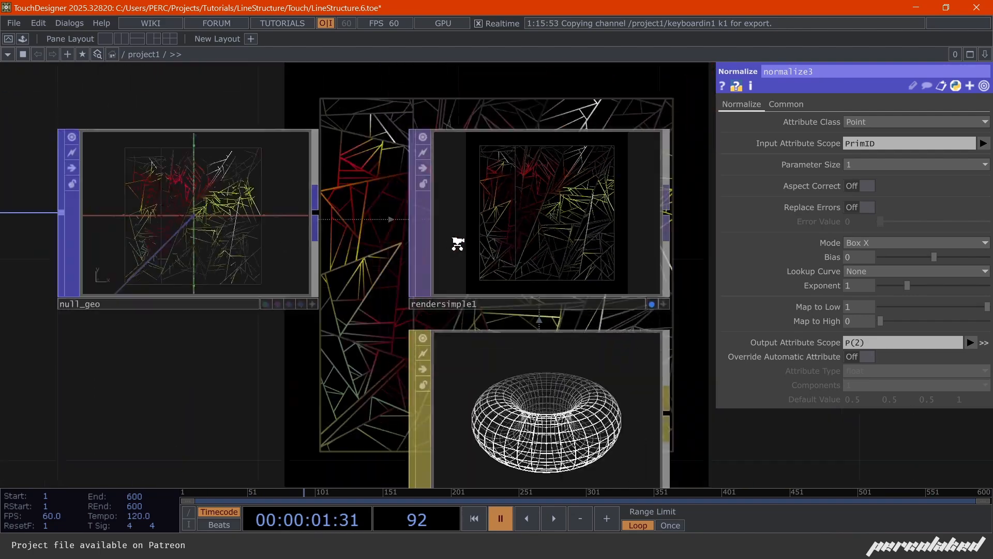
{"action": "scroll", "coordinate": [457, 244], "scroll_direction": "down", "scroll_amount": 5}
{"action": "key", "text": "space"}
{"action": "scroll", "coordinate": [506, 249], "scroll_direction": "up", "scroll_amount": 2}
{"action": "scroll", "coordinate": [461, 291], "scroll_direction": "down", "scroll_amount": 3}
{"action": "key", "text": "space"}
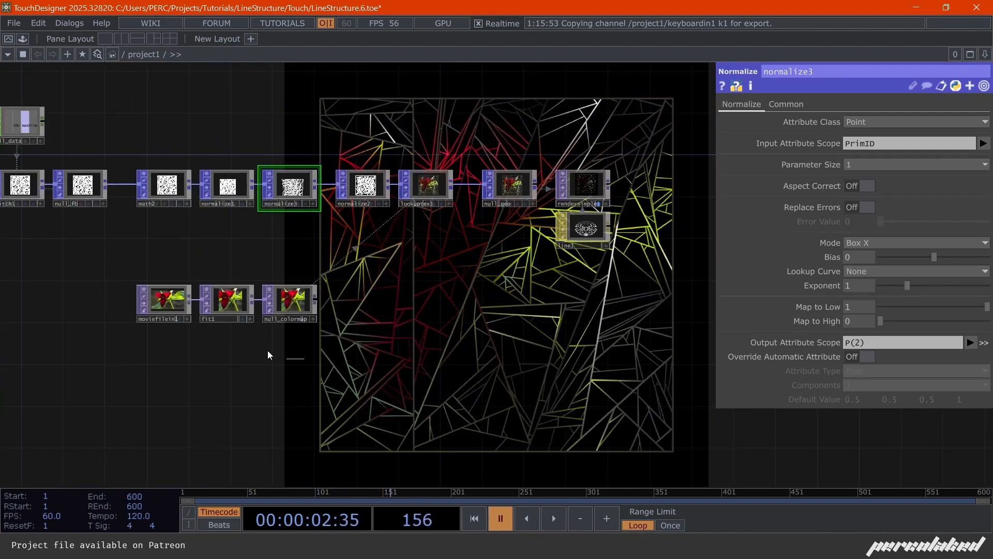
Move the moviefilein1, fit1 and null_colormap chain so that null_colormap sits beneath lookuptex1
{"action": "left_click_drag", "start_coordinate": [268, 355], "coordinate": [156, 296]}
{"action": "left_click_drag", "start_coordinate": [295, 302], "coordinate": [440, 281]}
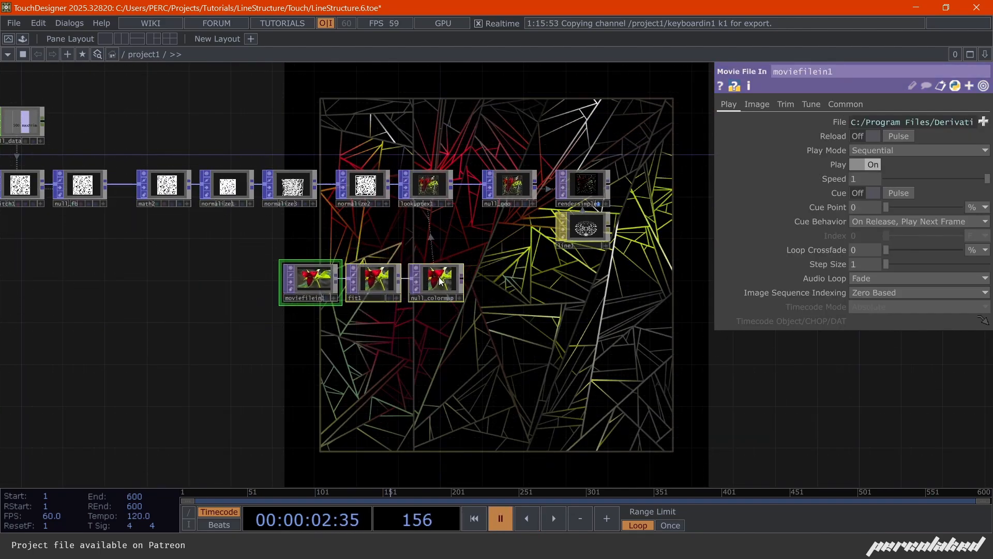
{"action": "scroll", "coordinate": [554, 282], "scroll_direction": "up", "scroll_amount": 4}
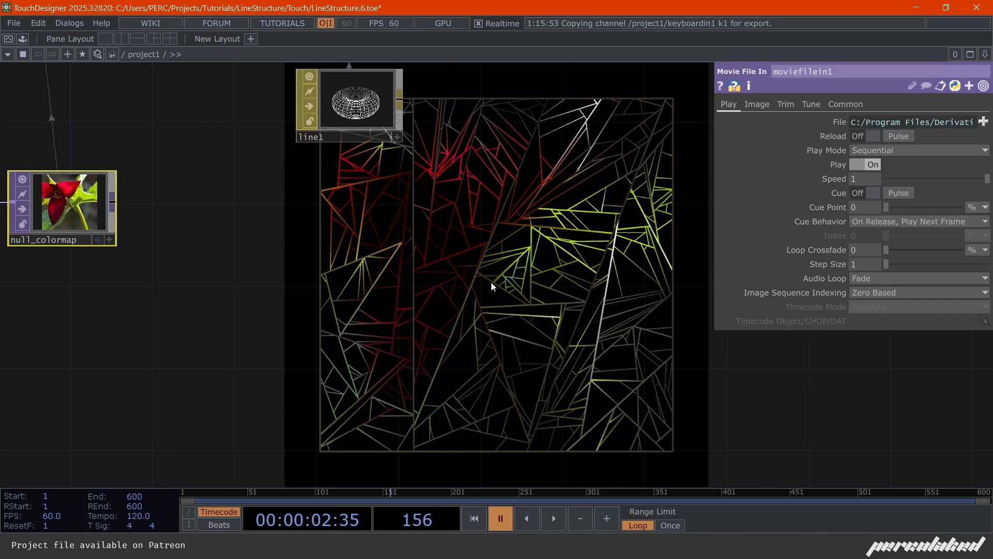
{"action": "scroll", "coordinate": [523, 327], "scroll_direction": "down", "scroll_amount": 2}
{"action": "scroll", "coordinate": [408, 252], "scroll_direction": "up", "scroll_amount": 2}
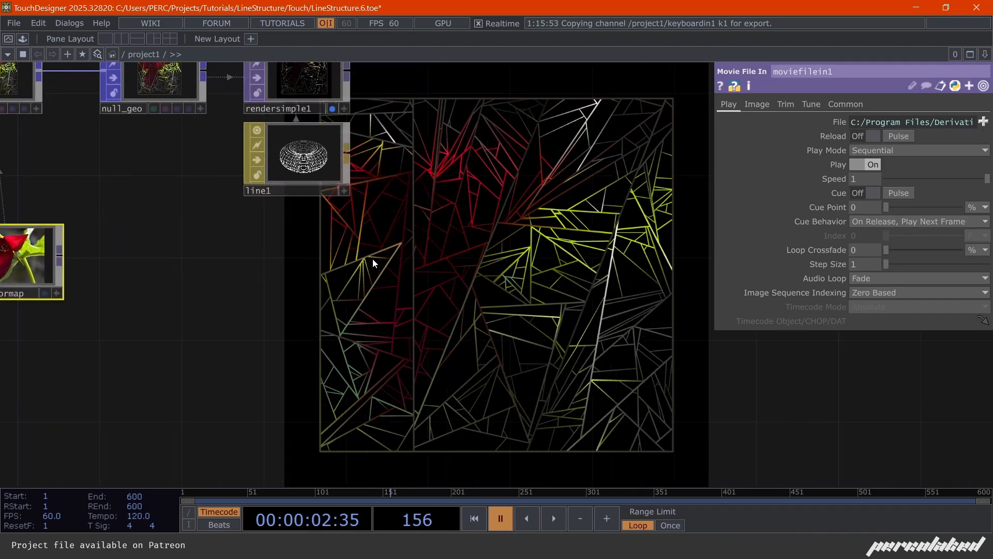
{"action": "middle_click_drag", "start_coordinate": [372, 262], "coordinate": [357, 257]}
{"action": "left_click_drag", "start_coordinate": [322, 284], "coordinate": [381, 337]}
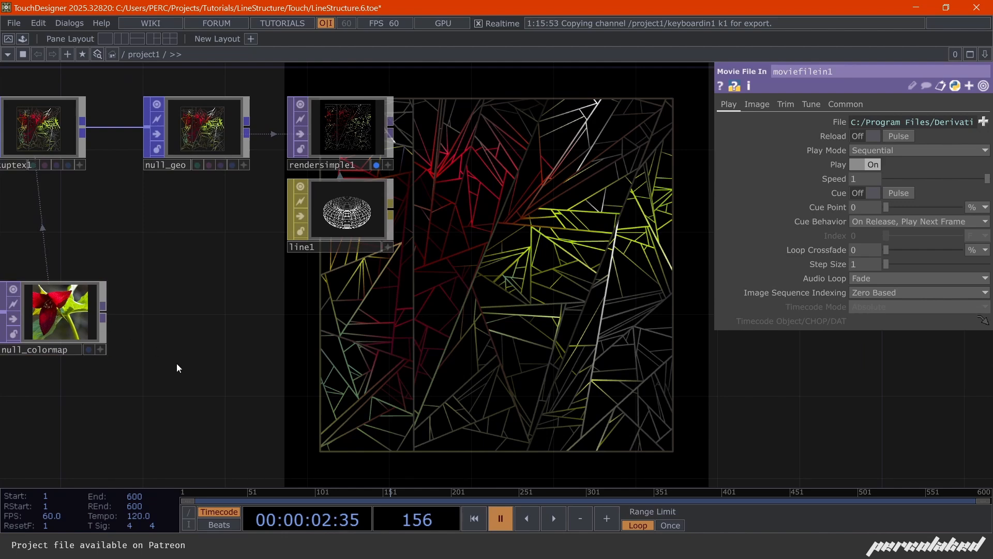
{"action": "left_click_drag", "start_coordinate": [440, 250], "coordinate": [375, 242]}
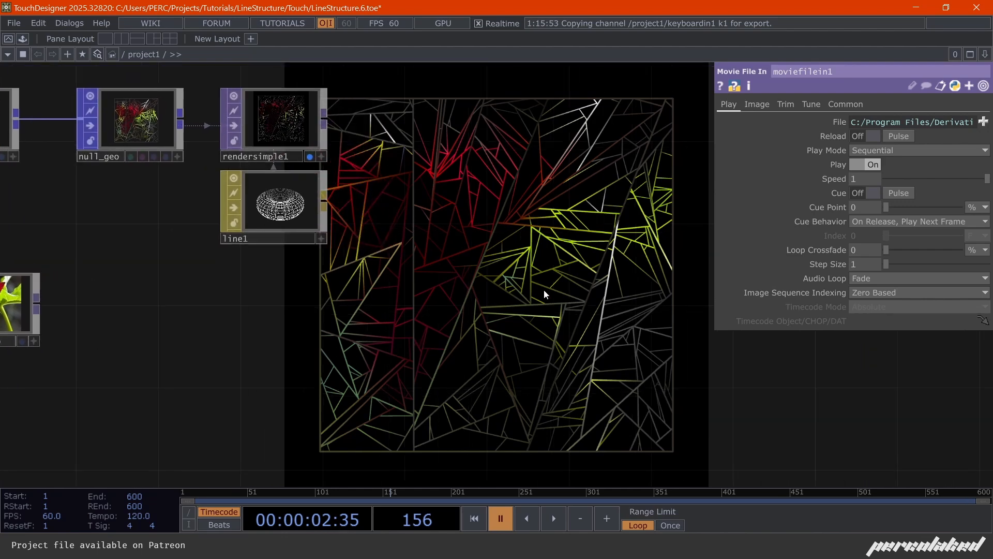
Move null_geo, rendersimple1 and line1 together so they sit spaced out after lookuptex1 in the network
{"action": "left_click_drag", "start_coordinate": [129, 285], "coordinate": [305, 345]}
{"action": "left_click_drag", "start_coordinate": [277, 299], "coordinate": [279, 331]}
{"action": "left_click_drag", "start_coordinate": [156, 226], "coordinate": [178, 165]}
{"action": "right_click_drag", "start_coordinate": [541, 378], "coordinate": [277, 216]}
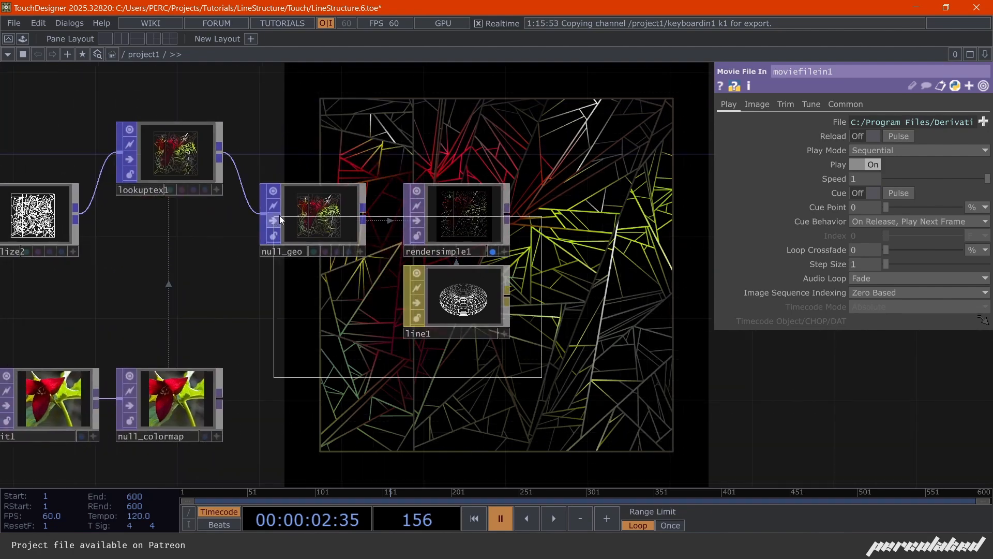
{"action": "left_click_drag", "start_coordinate": [294, 220], "coordinate": [316, 179]}
{"action": "left_click_drag", "start_coordinate": [448, 326], "coordinate": [324, 290]}
{"action": "left_click_drag", "start_coordinate": [566, 341], "coordinate": [557, 376]}
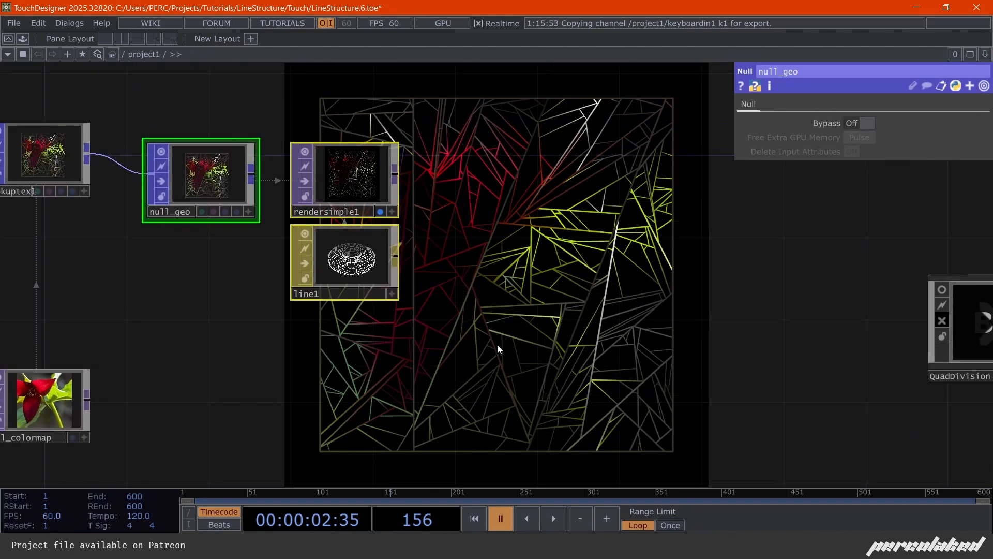
{"action": "left_click_drag", "start_coordinate": [226, 309], "coordinate": [449, 308]}
{"action": "left_click_drag", "start_coordinate": [318, 276], "coordinate": [355, 314]}
{"action": "left_click_drag", "start_coordinate": [766, 403], "coordinate": [344, 188]}
{"action": "left_click_drag", "start_coordinate": [337, 186], "coordinate": [420, 188]}
{"action": "left_click", "coordinate": [434, 253]}
Branch an Attribute Convert POP off normalize2's output and place it below the main chain
{"action": "scroll", "coordinate": [437, 250], "scroll_direction": "up", "scroll_amount": 3}
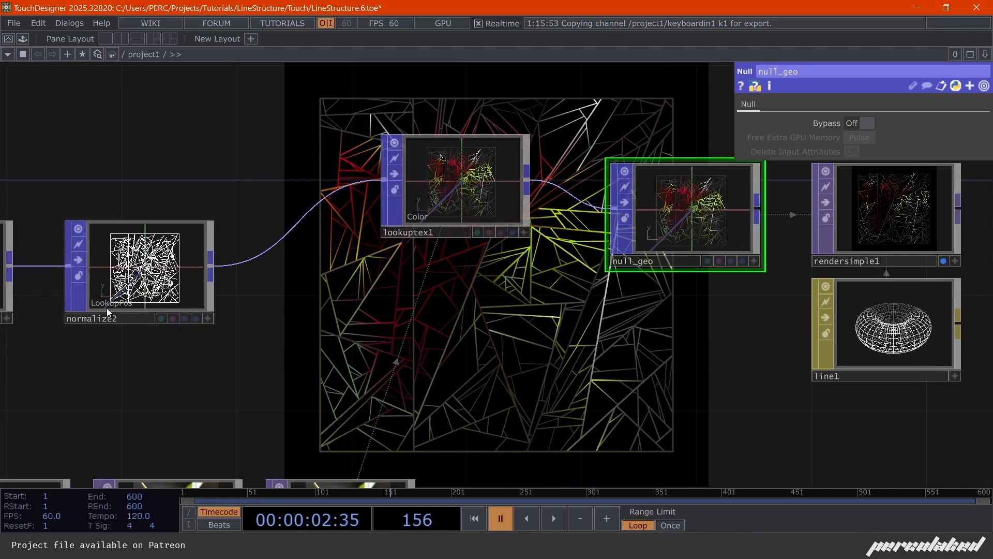
{"action": "scroll", "coordinate": [107, 308], "scroll_direction": "up", "scroll_amount": 5}
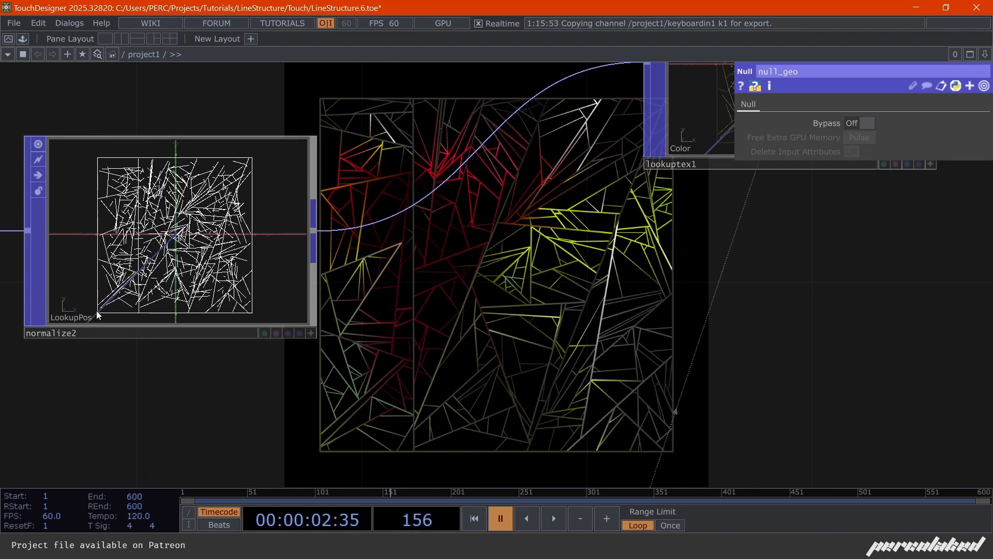
{"action": "left_click_drag", "start_coordinate": [632, 355], "coordinate": [550, 291]}
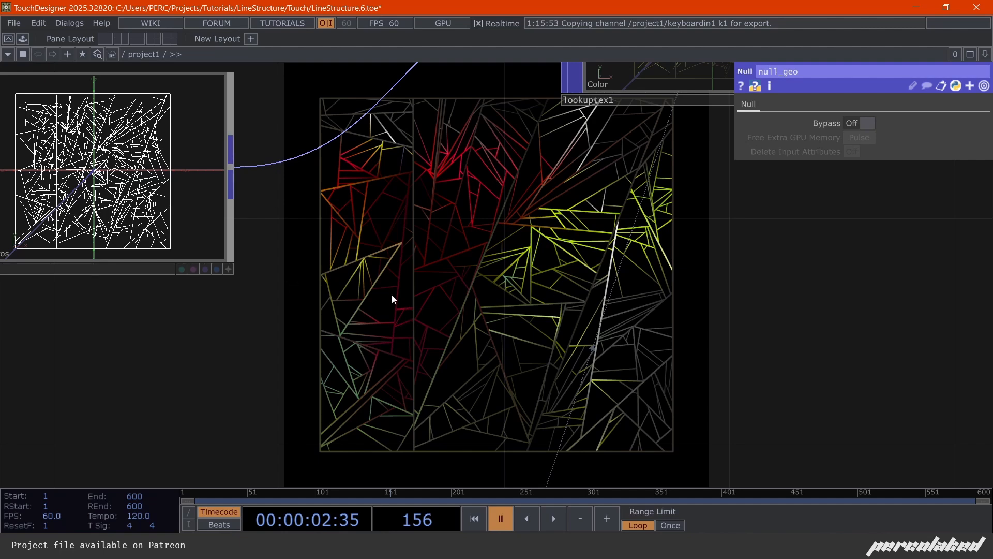
{"action": "scroll", "coordinate": [351, 269], "scroll_direction": "down", "scroll_amount": 3}
{"action": "right_click", "coordinate": [330, 244]}
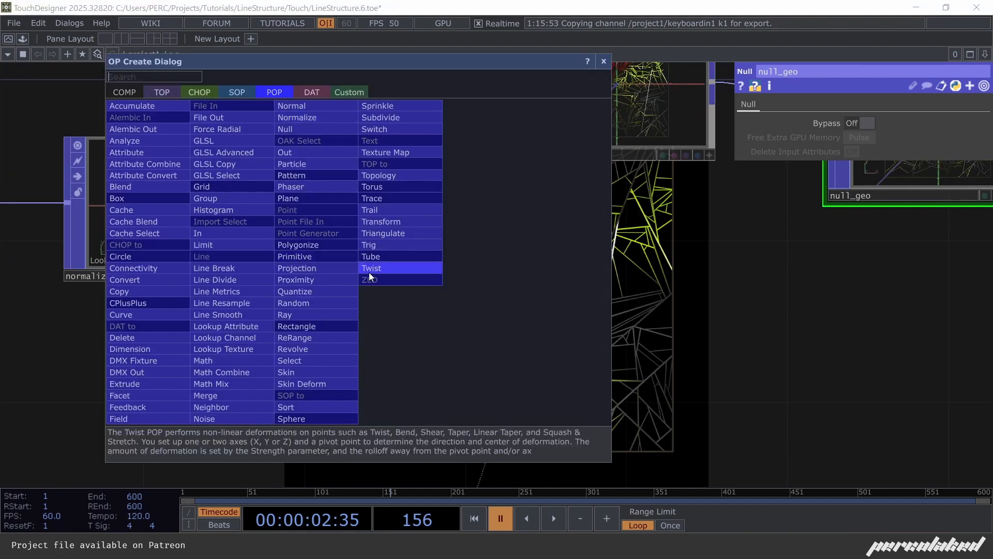
{"action": "left_click", "coordinate": [142, 177]}
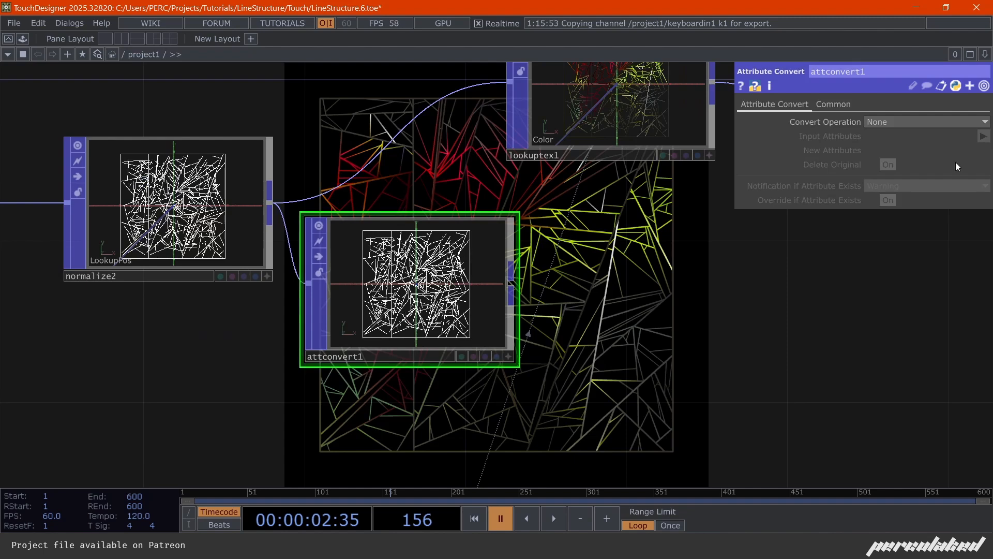
Set attconvert1 to convert Point to Primitive, with Input Attributes LookupPos and New Attributes PrimCenter
{"action": "left_click", "coordinate": [901, 122]}
{"action": "left_click", "coordinate": [903, 172]}
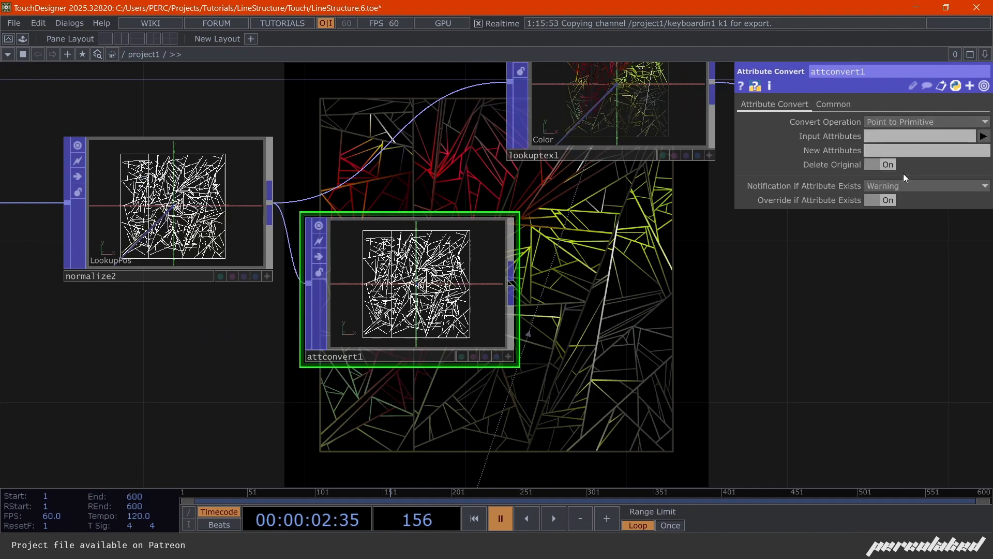
{"action": "left_click", "coordinate": [982, 136]}
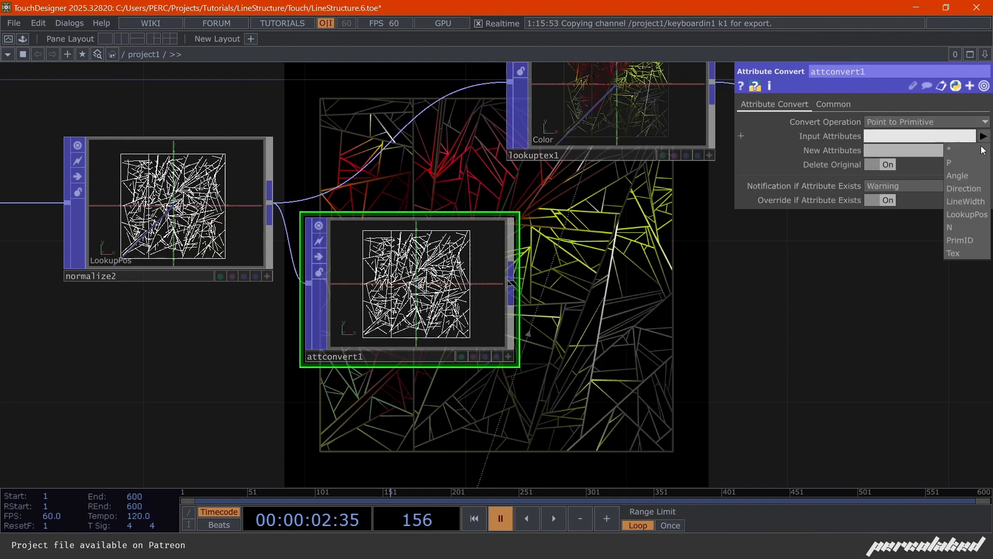
{"action": "left_click", "coordinate": [965, 218]}
{"action": "left_click", "coordinate": [911, 145]}
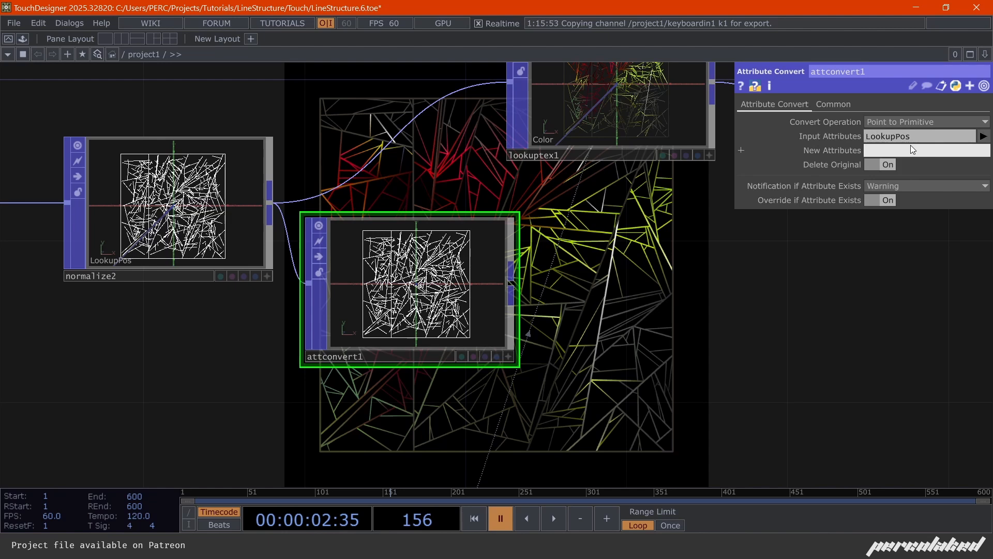
{"action": "type", "text": "PrimCente"}
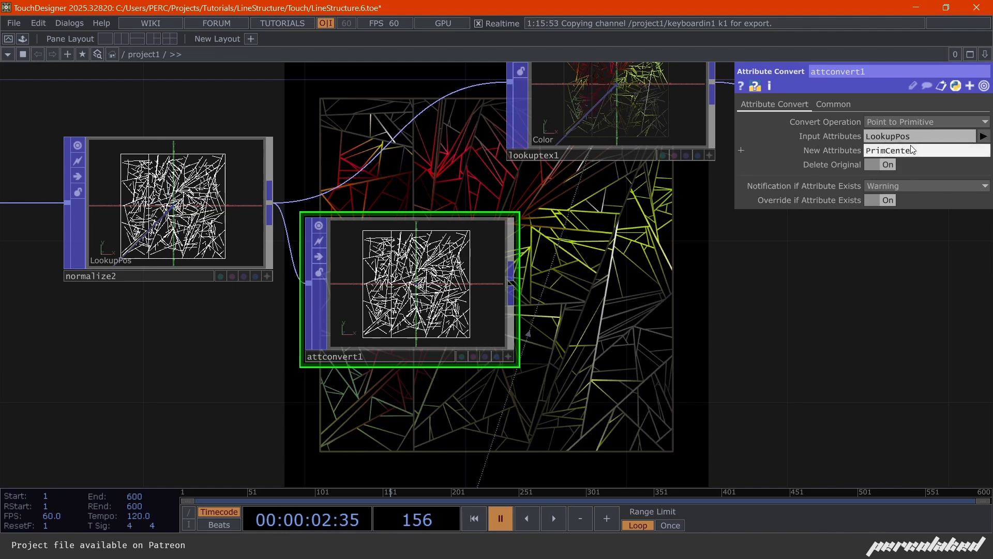
{"action": "type", "text": "r"}
Move attconvert1 lower in the network and switch off its Delete Original option
{"action": "left_click_drag", "start_coordinate": [371, 286], "coordinate": [376, 326]}
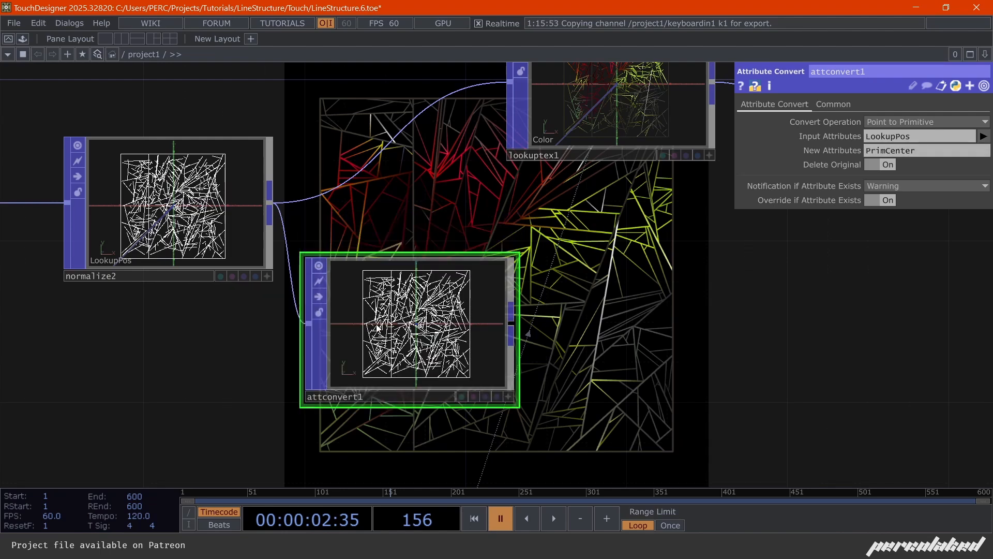
{"action": "left_click_drag", "start_coordinate": [633, 324], "coordinate": [538, 258]}
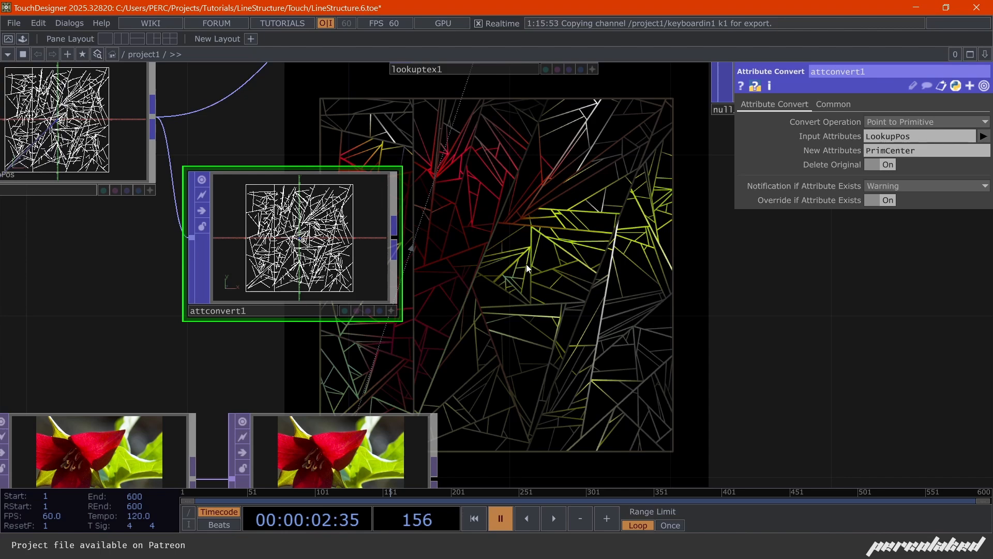
{"action": "left_click_drag", "start_coordinate": [525, 260], "coordinate": [399, 275]}
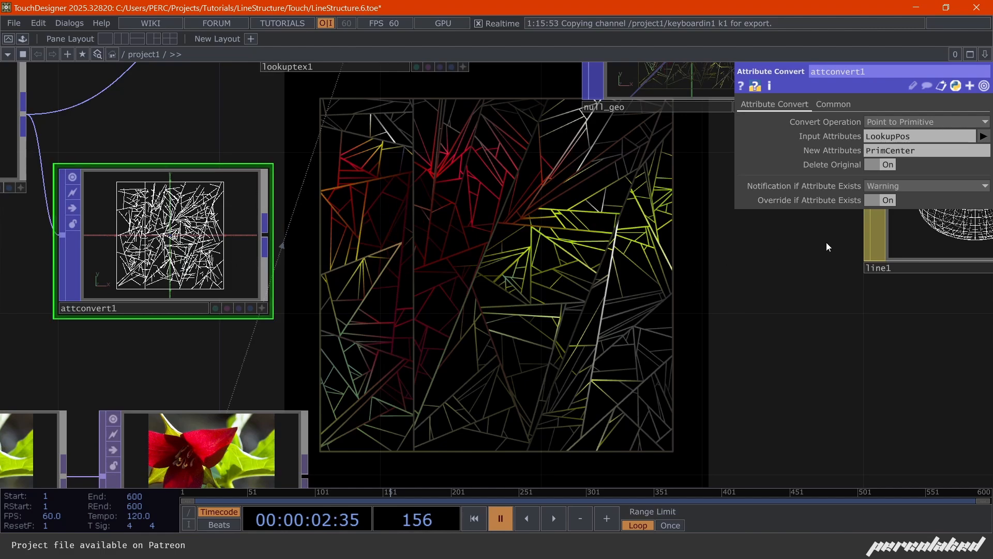
{"action": "left_click", "coordinate": [879, 165]}
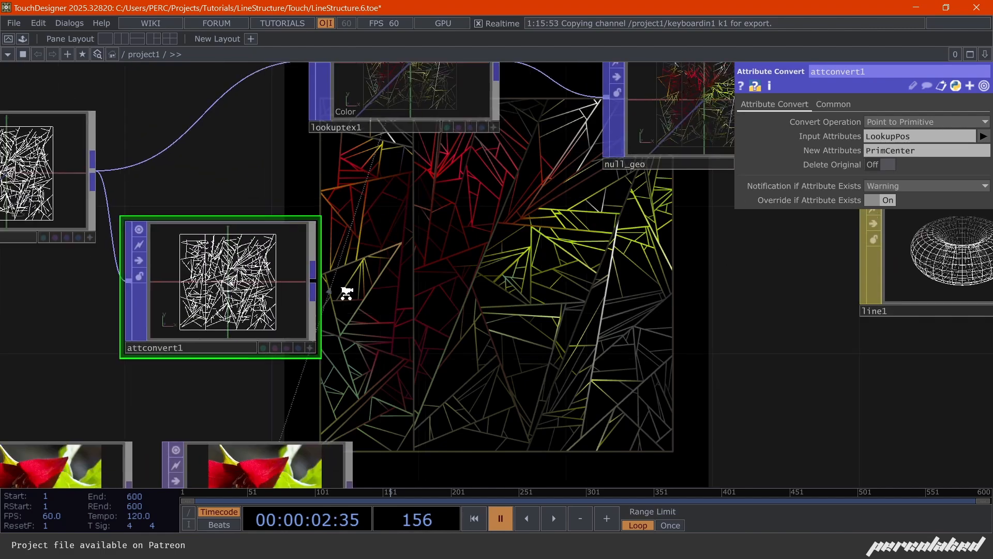
Duplicate lookuptex1, place the copy beside attconvert1 and wire attconvert1's output into it
{"action": "scroll", "coordinate": [347, 291], "scroll_direction": "down", "scroll_amount": 3}
{"action": "left_click", "coordinate": [409, 160]}
{"action": "key", "text": "ctrl+c"}
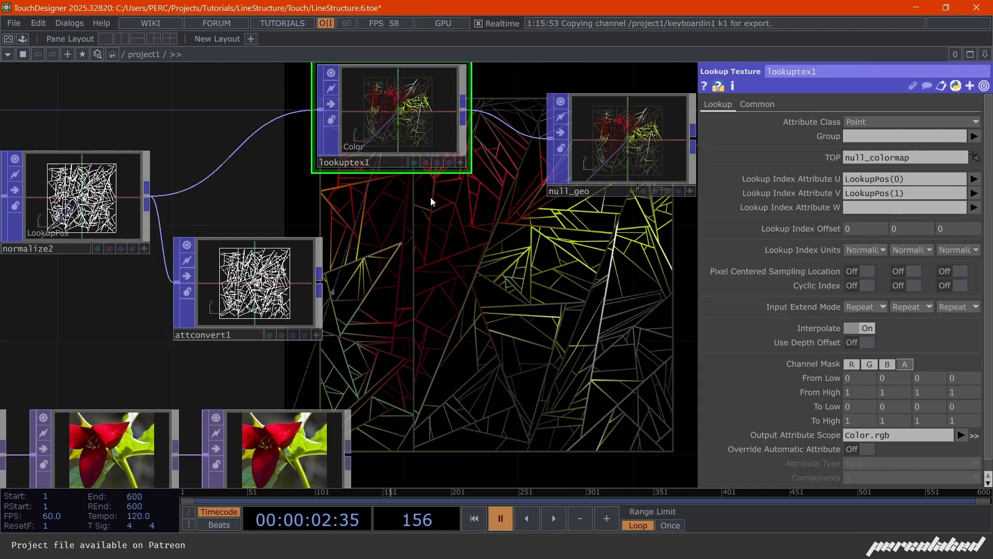
{"action": "key", "text": "ctrl+v"}
{"action": "left_click_drag", "start_coordinate": [372, 287], "coordinate": [429, 315]}
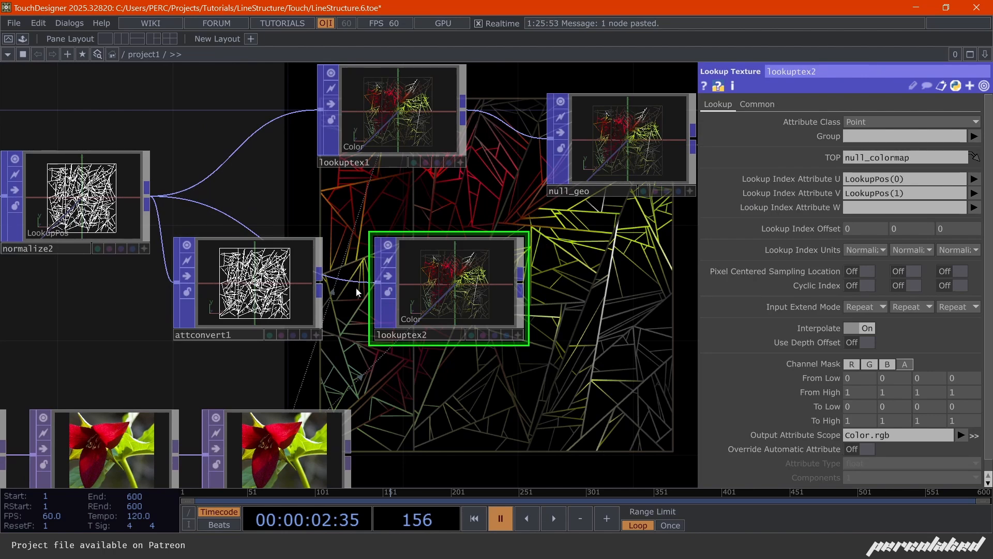
{"action": "left_click_drag", "start_coordinate": [346, 286], "coordinate": [389, 306]}
{"action": "left_click_drag", "start_coordinate": [457, 287], "coordinate": [429, 287]}
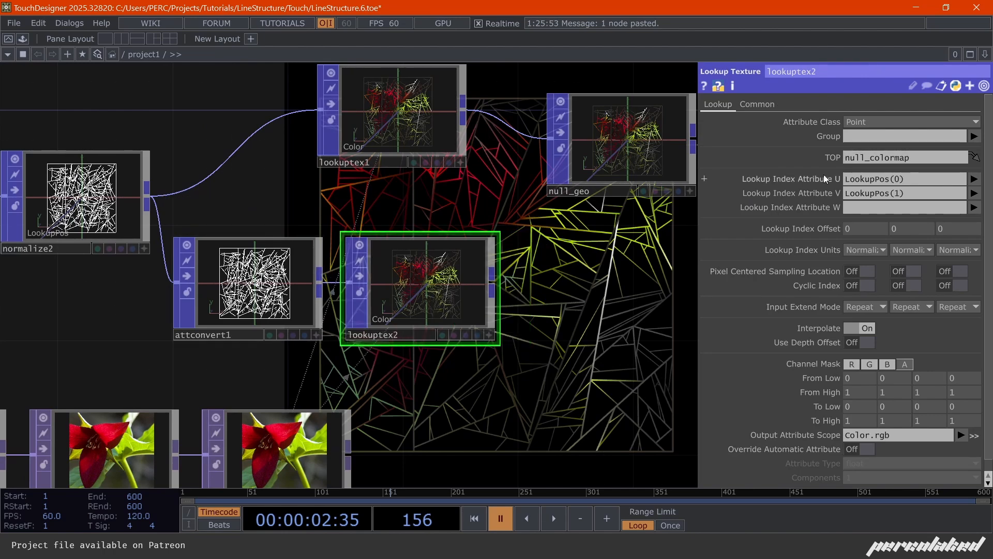
Set lookuptex2's Attribute Class to Primitive, with Lookup Index Attribute U as PrimCenter(0) and V as PrimCenter(1)
{"action": "left_click", "coordinate": [936, 125]}
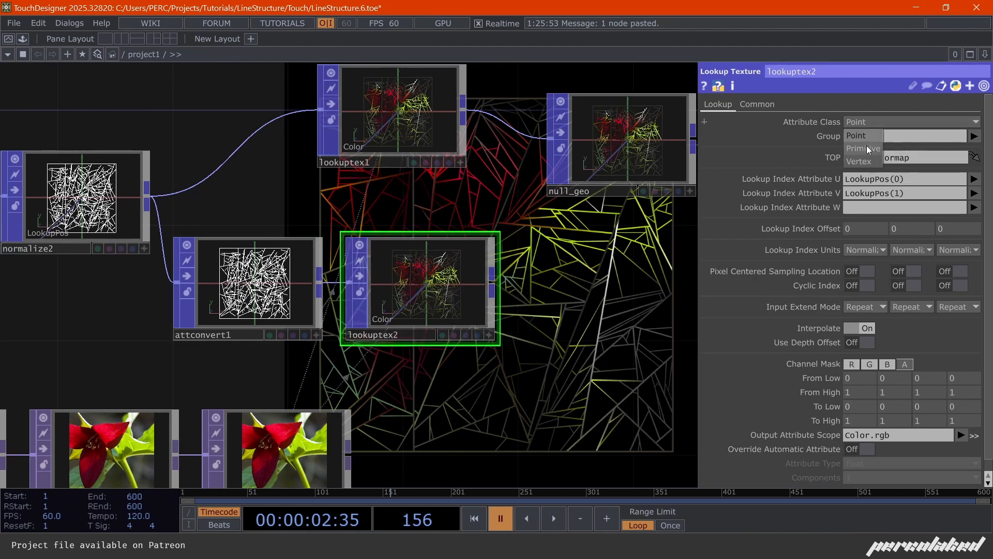
{"action": "left_click", "coordinate": [868, 149]}
{"action": "left_click", "coordinate": [974, 178]}
{"action": "left_click", "coordinate": [968, 195]}
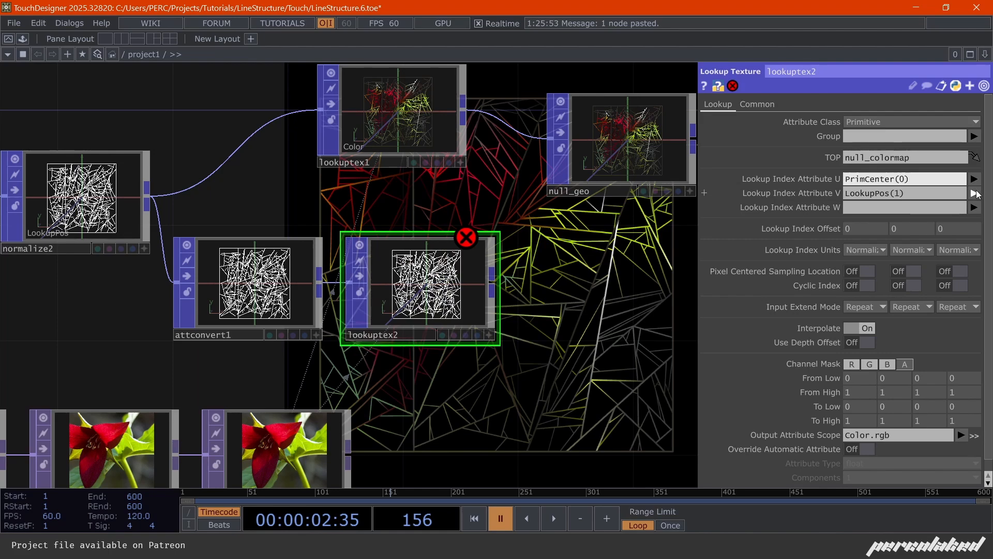
{"action": "left_click", "coordinate": [976, 194]}
{"action": "left_click", "coordinate": [970, 217]}
Wire lookuptex2 into null_geo in place of lookuptex1 and resume timeline playback
{"action": "scroll", "coordinate": [441, 296], "scroll_direction": "down", "scroll_amount": 2}
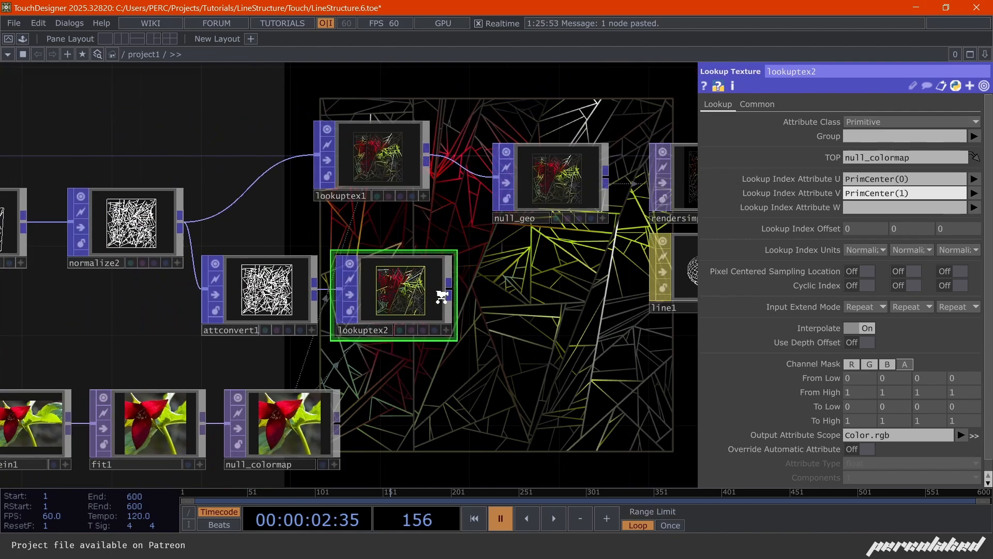
{"action": "left_click_drag", "start_coordinate": [441, 296], "coordinate": [463, 234]}
{"action": "left_click_drag", "start_coordinate": [579, 431], "coordinate": [429, 284]}
{"action": "key", "text": "space"}
Examine how the rendered lines are colored with the per-primitive texture lookup
{"action": "left_click_drag", "start_coordinate": [507, 296], "coordinate": [299, 163]}
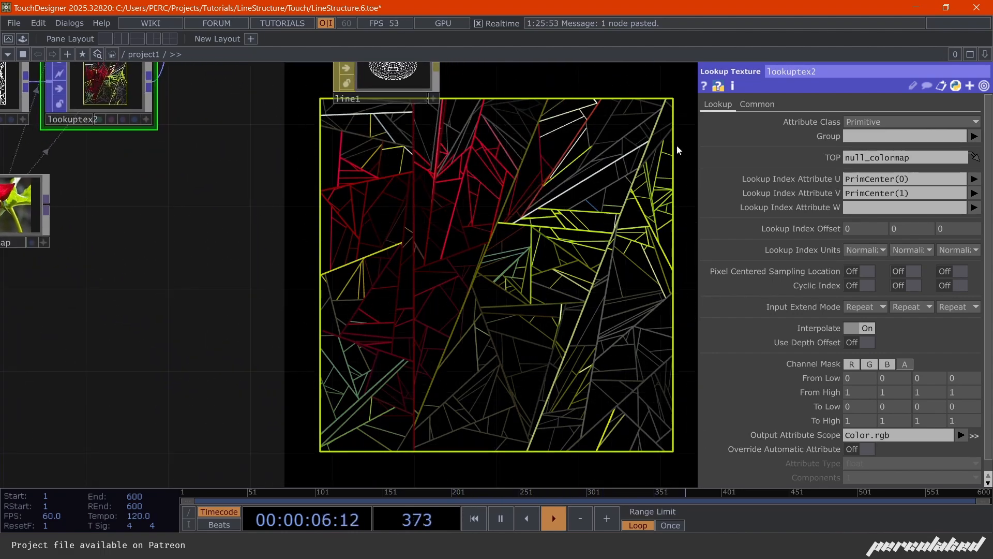
{"action": "left_click_drag", "start_coordinate": [357, 177], "coordinate": [323, 109]}
{"action": "scroll", "coordinate": [277, 222], "scroll_direction": "up", "scroll_amount": 2}
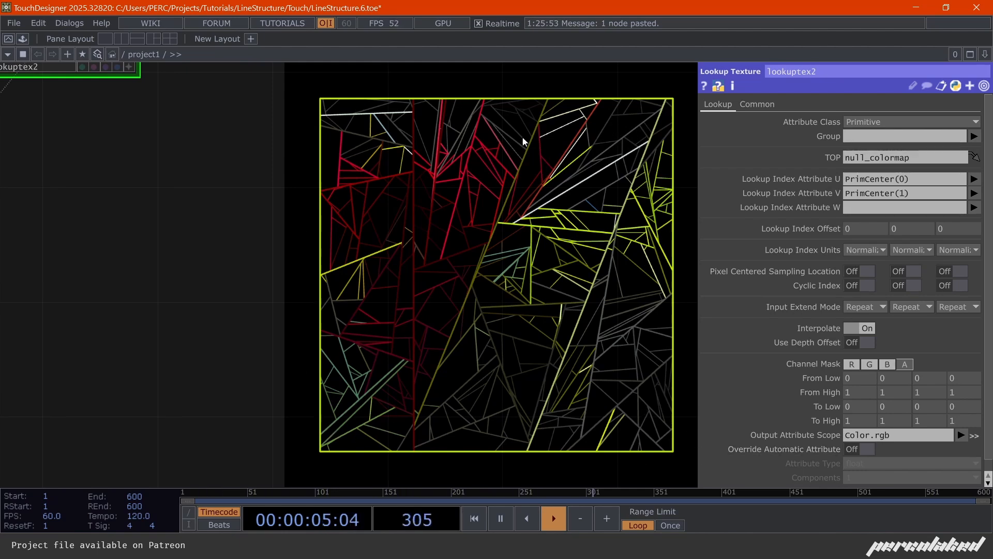
{"action": "scroll", "coordinate": [513, 342], "scroll_direction": "down", "scroll_amount": 5}
{"action": "left_click_drag", "start_coordinate": [486, 274], "coordinate": [398, 361]}
{"action": "scroll", "coordinate": [202, 352], "scroll_direction": "up", "scroll_amount": 5}
{"action": "scroll", "coordinate": [295, 325], "scroll_direction": "down", "scroll_amount": 6}
{"action": "key", "text": "space"}
{"action": "key", "text": "space"}
Move the moviefilein1, fit1 and null_colormap chain so that null_colormap sits beneath lookuptex2
{"action": "scroll", "coordinate": [321, 398], "scroll_direction": "down", "scroll_amount": 2}
{"action": "left_click_drag", "start_coordinate": [288, 437], "coordinate": [513, 389]}
{"action": "scroll", "coordinate": [513, 389], "scroll_direction": "down", "scroll_amount": 3}
{"action": "right_click_drag", "start_coordinate": [517, 386], "coordinate": [332, 328]}
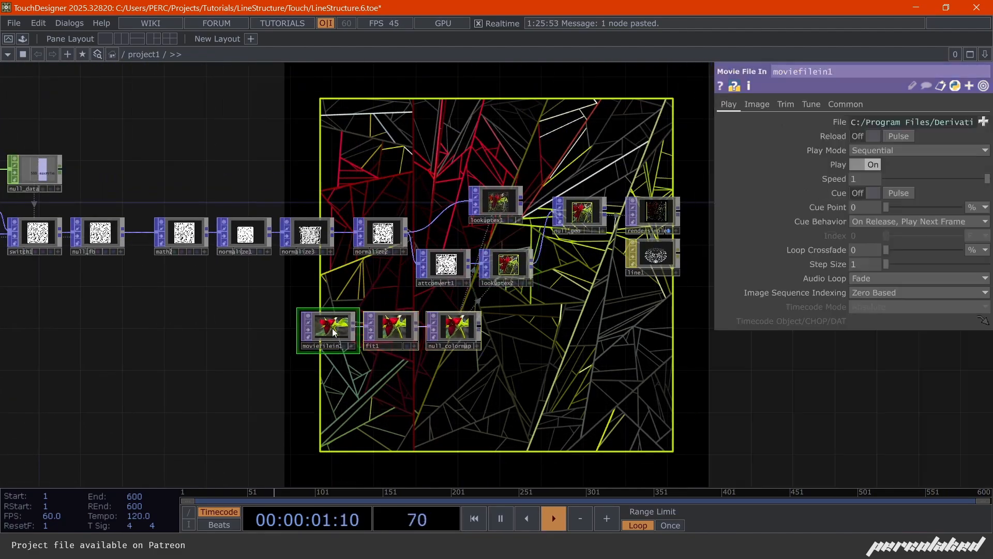
{"action": "left_click_drag", "start_coordinate": [332, 328], "coordinate": [387, 332]}
Set quantize1's Value Step to the expression 1/4
{"action": "left_click_drag", "start_coordinate": [417, 408], "coordinate": [554, 413]}
{"action": "left_click_drag", "start_coordinate": [305, 396], "coordinate": [461, 388]}
{"action": "left_click_drag", "start_coordinate": [82, 264], "coordinate": [417, 367]}
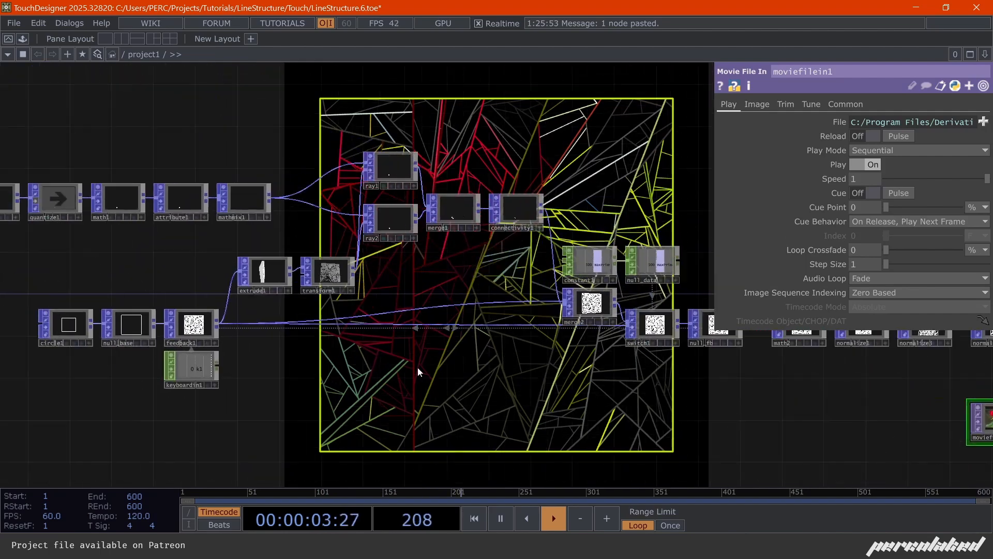
{"action": "left_click", "coordinate": [109, 222]}
{"action": "left_click", "coordinate": [127, 237]}
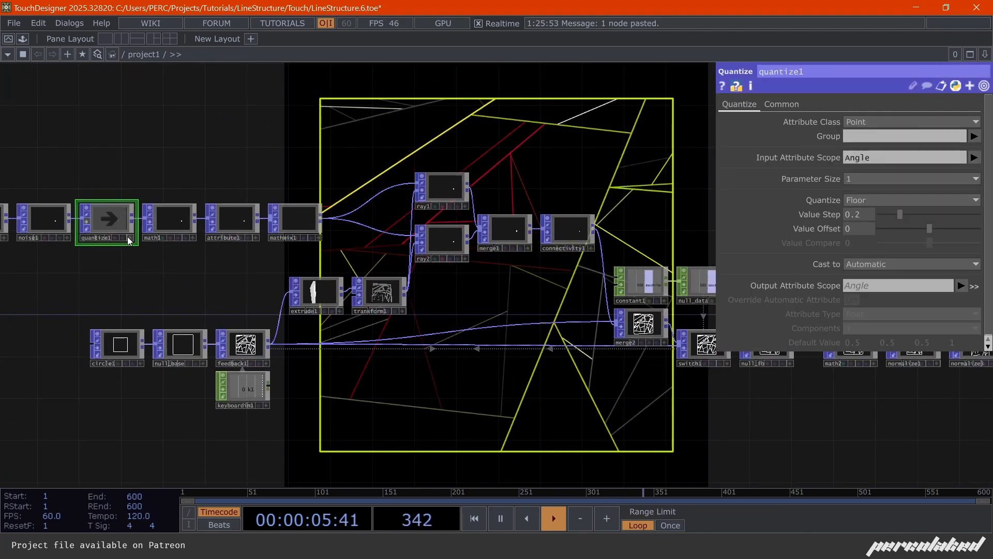
{"action": "scroll", "coordinate": [277, 195], "scroll_direction": "up", "scroll_amount": 4}
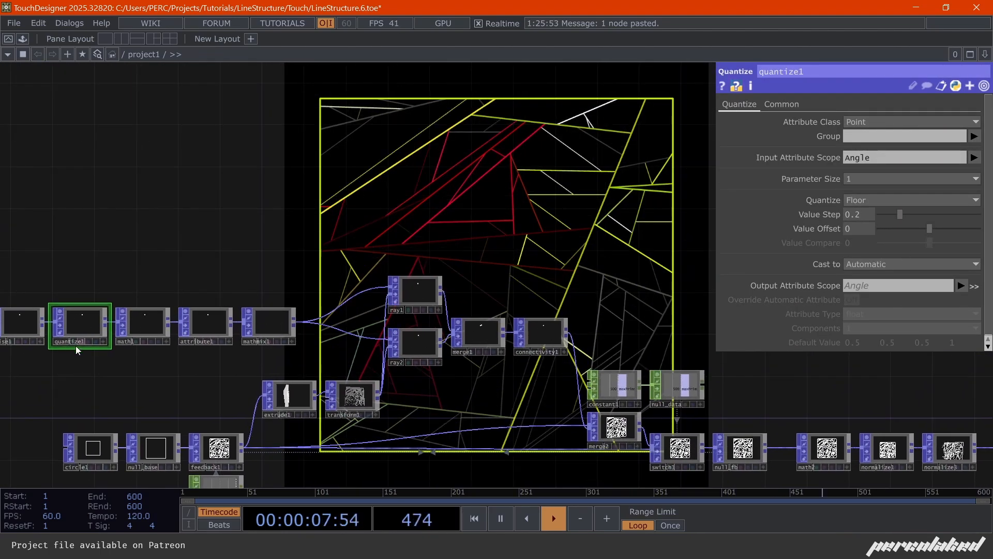
{"action": "scroll", "coordinate": [76, 346], "scroll_direction": "up", "scroll_amount": 3}
{"action": "left_click", "coordinate": [215, 300]}
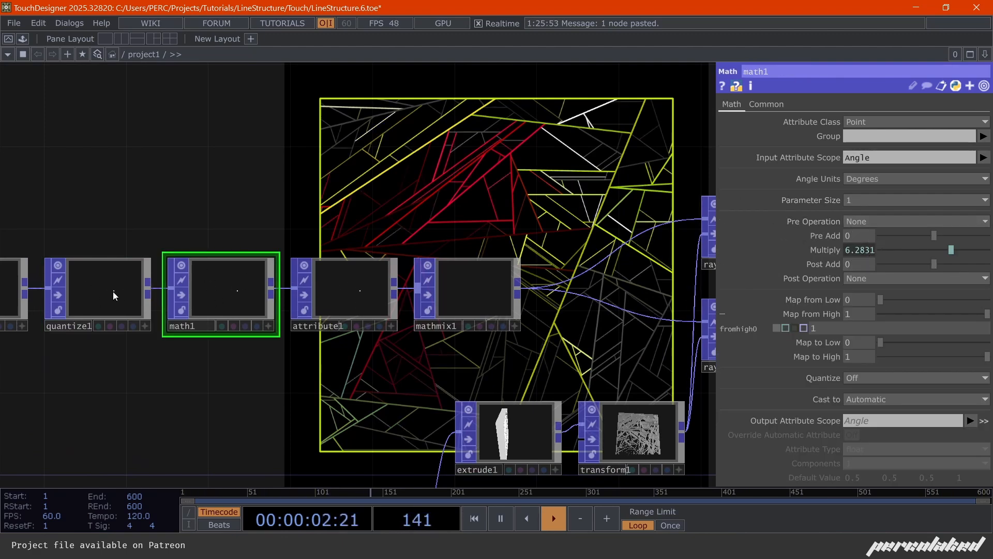
{"action": "left_click", "coordinate": [115, 296]}
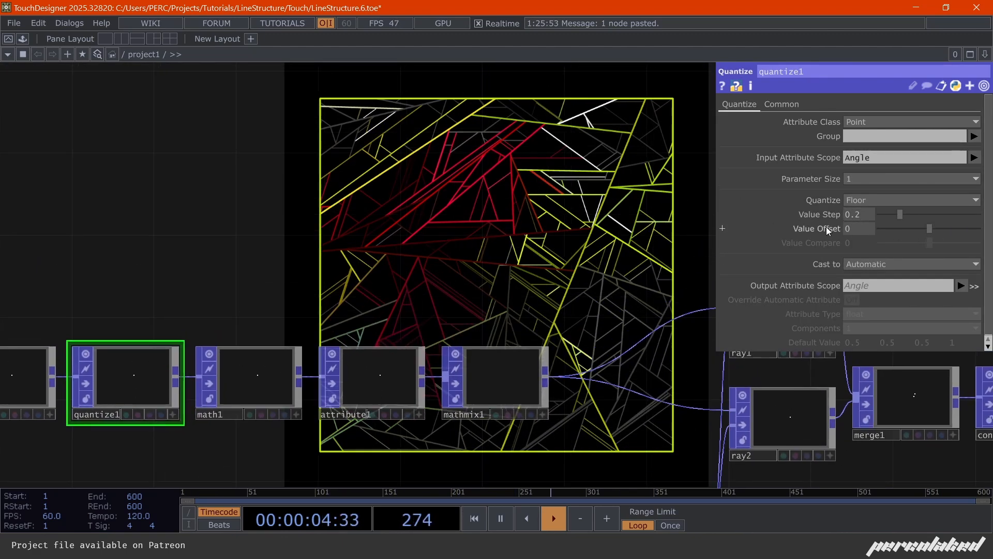
{"action": "left_click", "coordinate": [824, 214]}
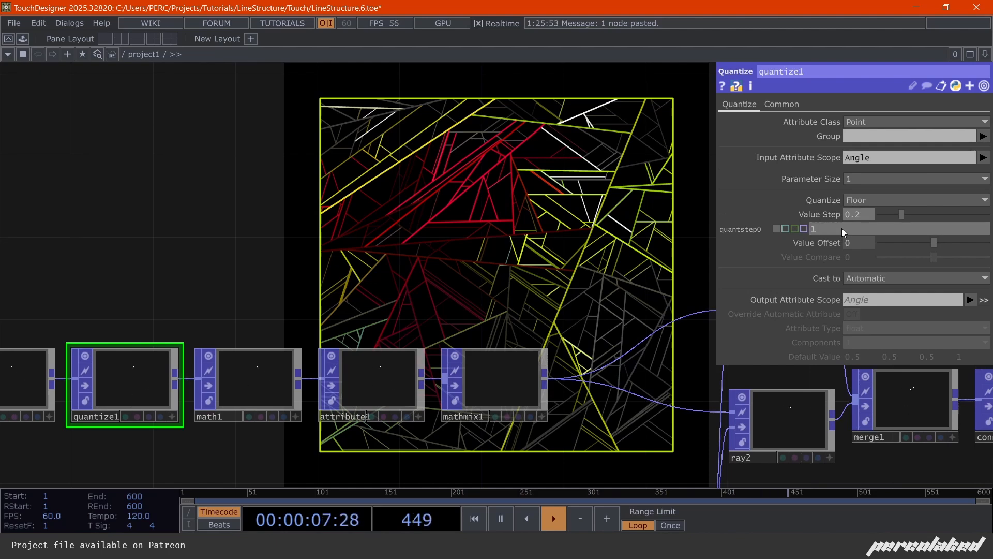
{"action": "key", "text": "Return"}
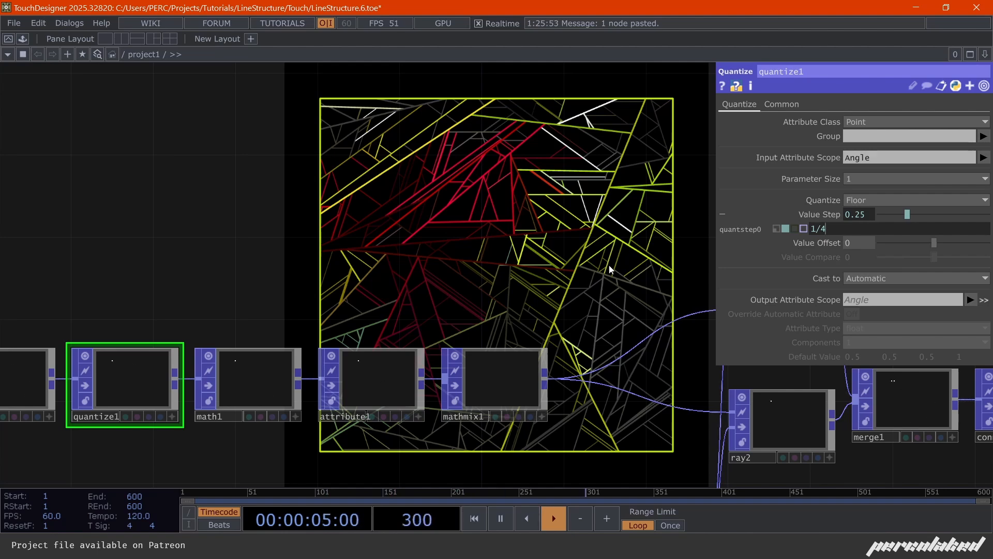
Check the line pattern in the render and set quantize1's Value Step expression to 1/8
{"action": "left_click_drag", "start_coordinate": [559, 260], "coordinate": [541, 257]}
{"action": "left_click_drag", "start_coordinate": [622, 304], "coordinate": [607, 316]}
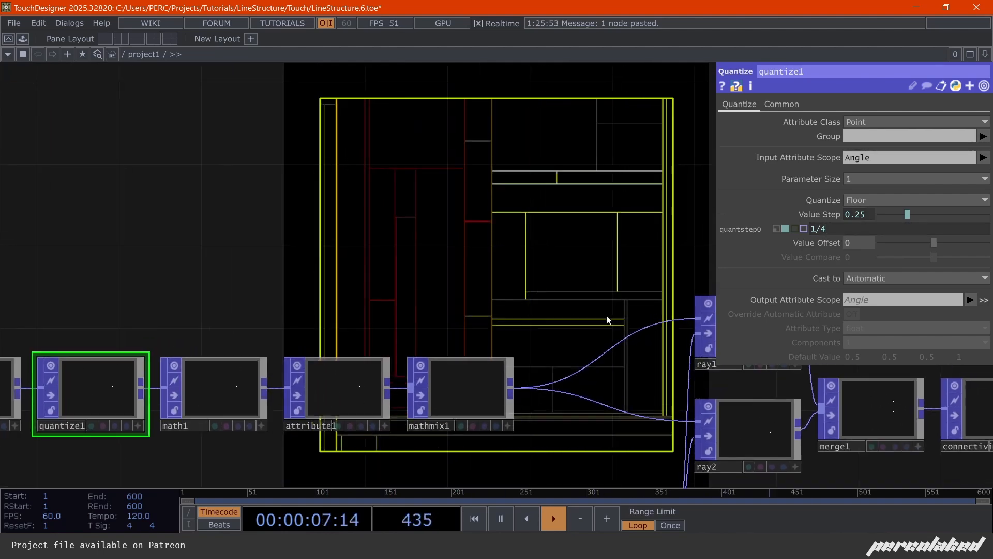
{"action": "left_click_drag", "start_coordinate": [546, 252], "coordinate": [492, 211]}
{"action": "left_click_drag", "start_coordinate": [595, 248], "coordinate": [599, 257]}
{"action": "left_click", "coordinate": [825, 231]}
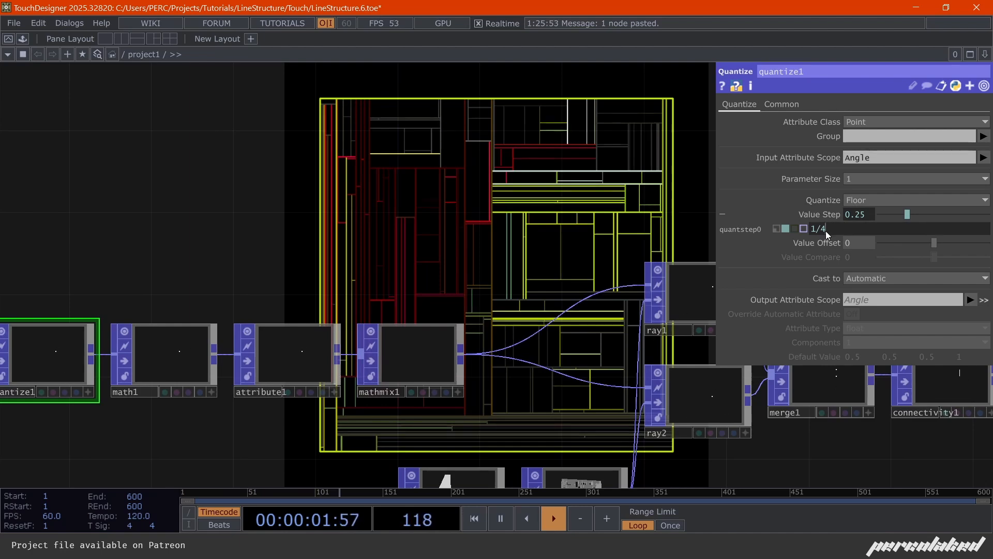
{"action": "key", "text": "BackSpace"}
{"action": "type", "text": "8"}
{"action": "key", "text": "Return"}
{"action": "left_click_drag", "start_coordinate": [449, 270], "coordinate": [457, 315]}
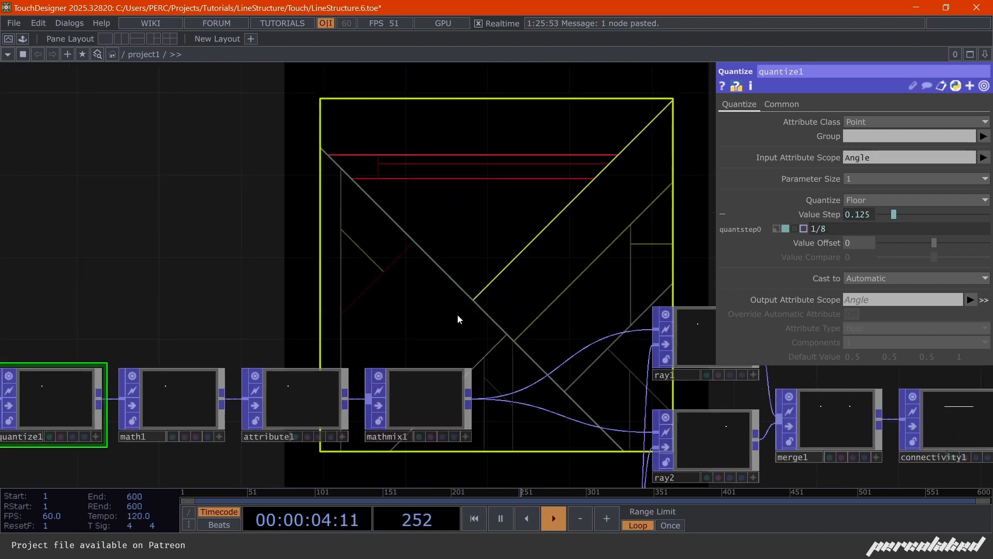
{"action": "left_click_drag", "start_coordinate": [374, 274], "coordinate": [480, 243]}
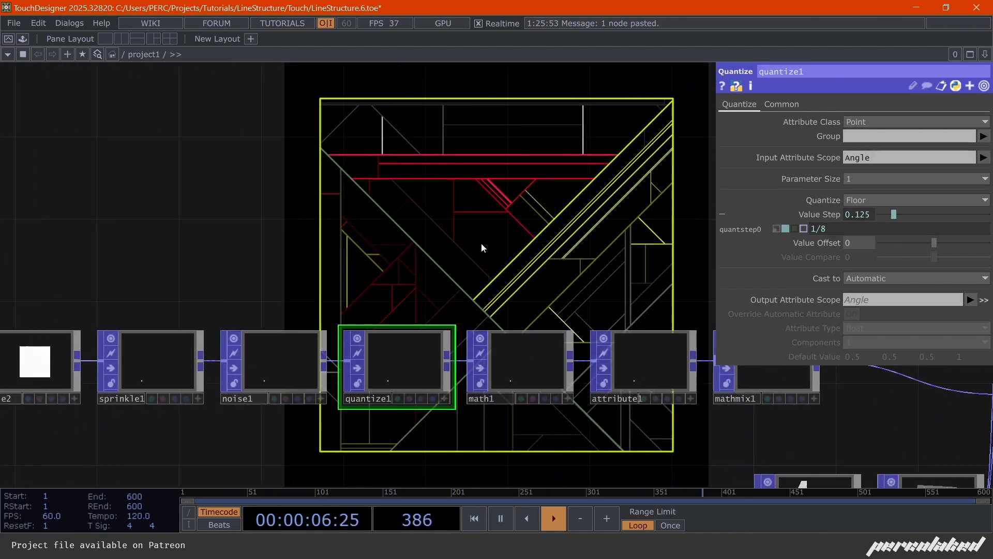
Set noise1's Period to 2 to vary the angles of the generated lines
{"action": "left_click_drag", "start_coordinate": [287, 263], "coordinate": [386, 260]}
{"action": "left_click", "coordinate": [396, 348]}
{"action": "left_click_drag", "start_coordinate": [424, 288], "coordinate": [297, 311]}
{"action": "left_click_drag", "start_coordinate": [399, 244], "coordinate": [373, 250]}
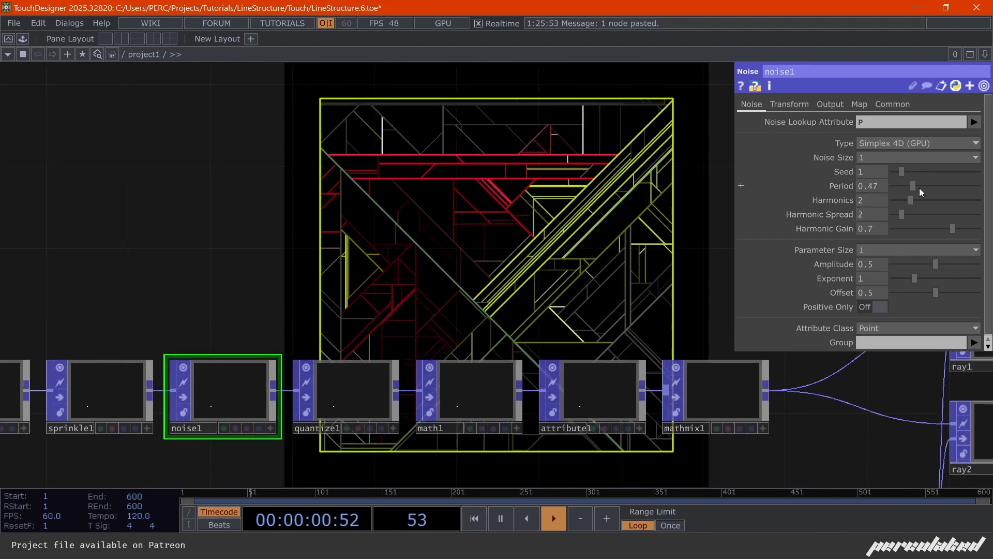
{"action": "left_click_drag", "start_coordinate": [550, 237], "coordinate": [507, 259]}
{"action": "mouse_move", "coordinate": [654, 270]}
{"action": "left_mouse_down"}
{"action": "mouse_move", "coordinate": [483, 316]}
{"action": "mouse_move", "coordinate": [538, 213]}
{"action": "left_mouse_up"}
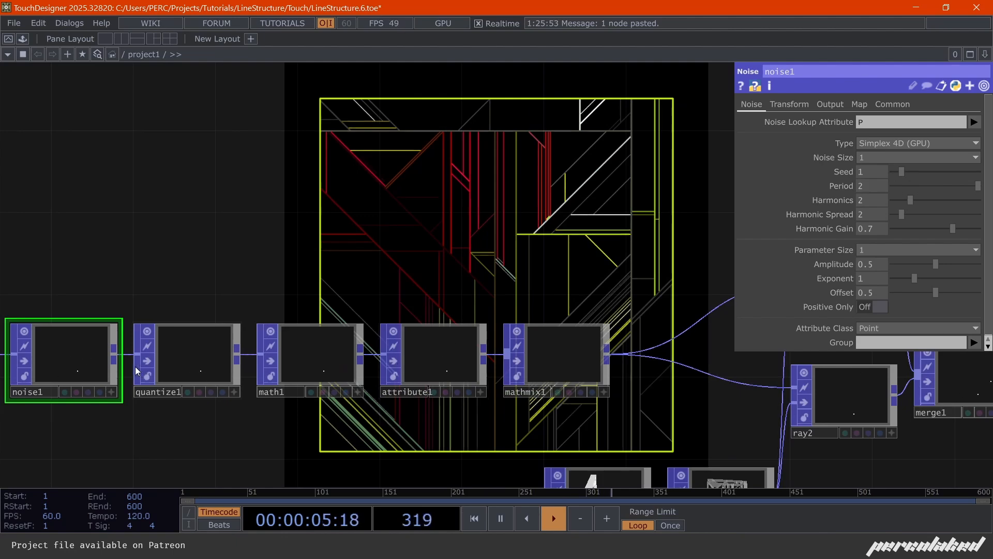
Bypass quantize1 so the lines grow at unquantized angles, and pause the timeline
{"action": "left_click", "coordinate": [148, 360]}
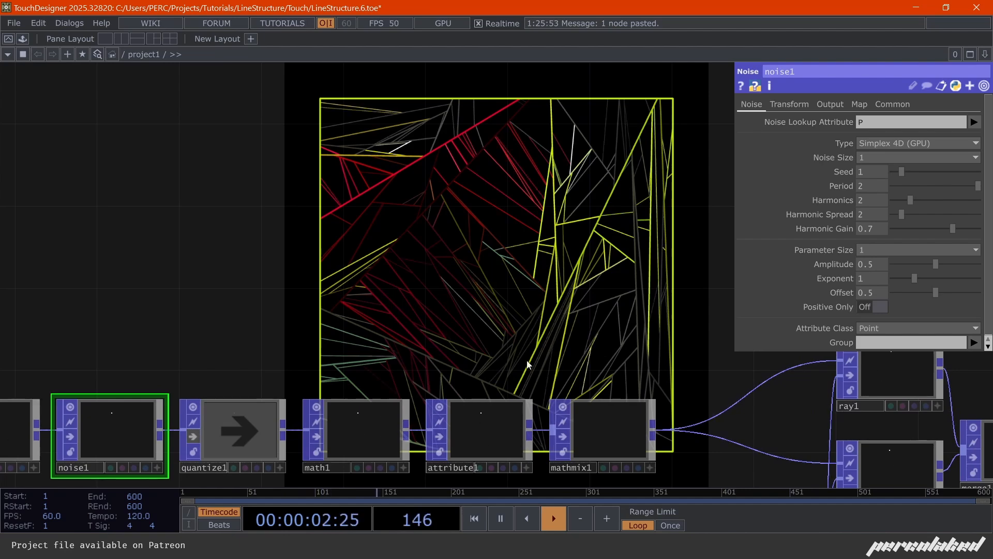
{"action": "left_click_drag", "start_coordinate": [530, 313], "coordinate": [432, 292]}
{"action": "left_click_drag", "start_coordinate": [507, 340], "coordinate": [441, 363]}
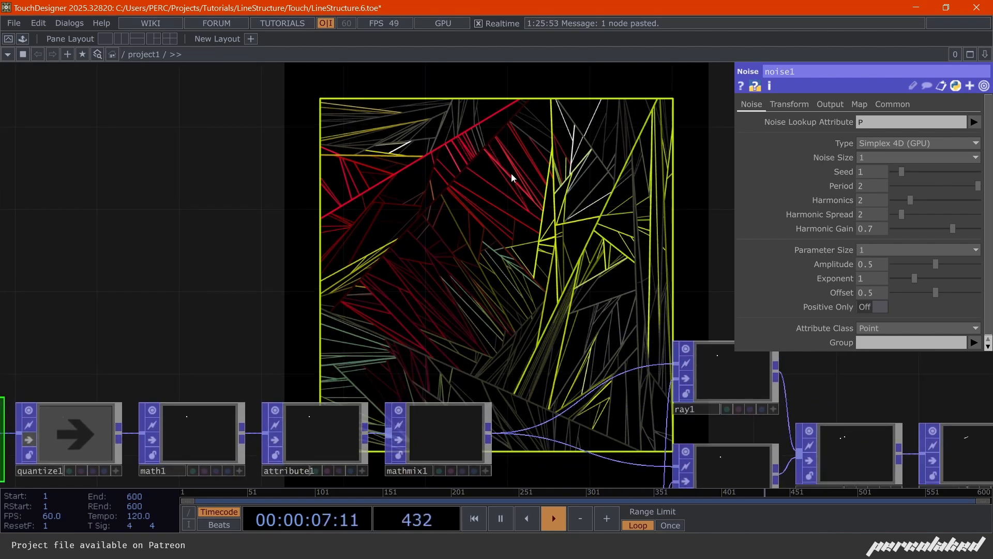
{"action": "left_click_drag", "start_coordinate": [576, 321], "coordinate": [618, 381]}
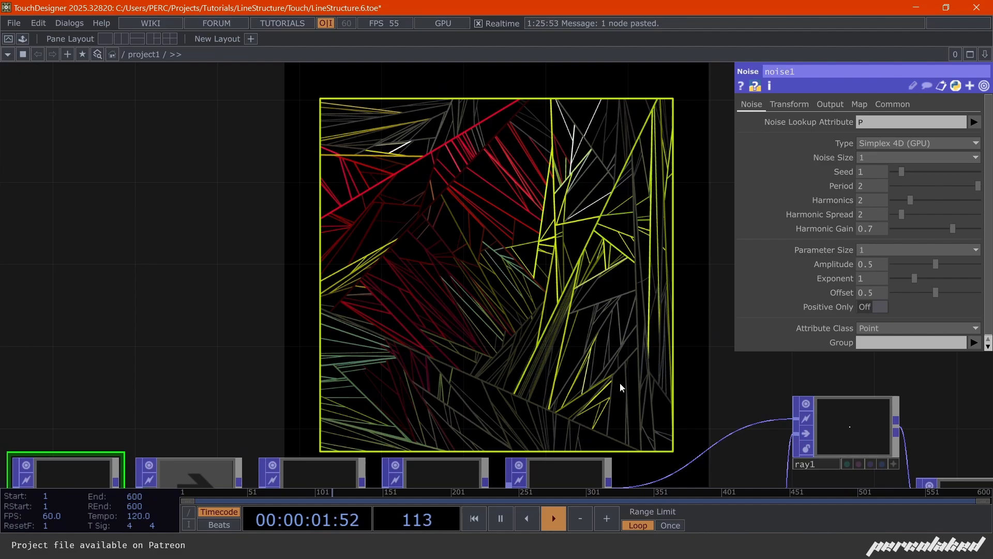
{"action": "scroll", "coordinate": [620, 382], "scroll_direction": "down", "scroll_amount": 4}
{"action": "key", "text": "space"}
Review the complete operator network and examine ray1's parameters and its connections in the ray-to-merge section
{"action": "left_click_drag", "start_coordinate": [586, 376], "coordinate": [294, 231]}
{"action": "scroll", "coordinate": [294, 231], "scroll_direction": "down", "scroll_amount": 4}
{"action": "left_click_drag", "start_coordinate": [471, 228], "coordinate": [409, 210]}
{"action": "left_click_drag", "start_coordinate": [701, 408], "coordinate": [330, 343]}
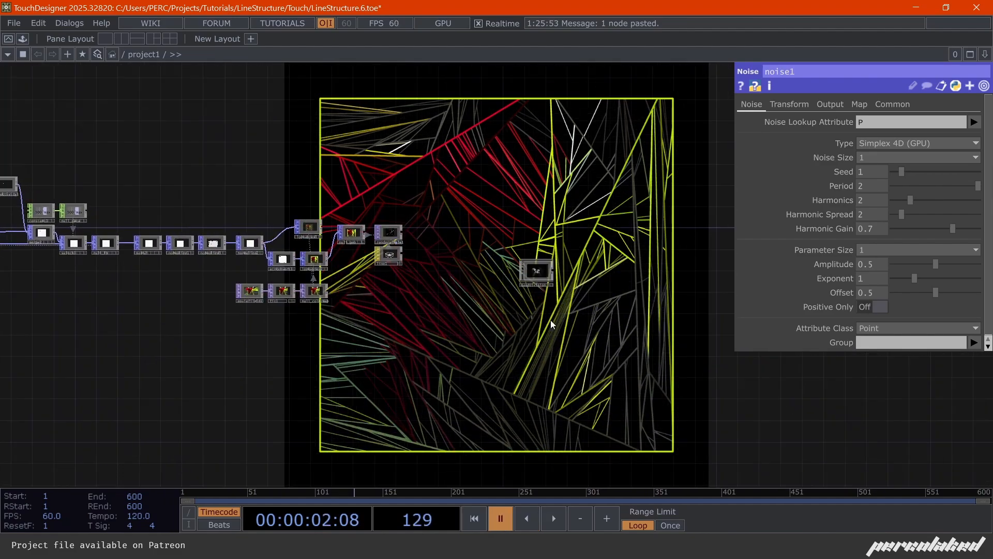
{"action": "scroll", "coordinate": [551, 320], "scroll_direction": "up", "scroll_amount": 3}
{"action": "left_click_drag", "start_coordinate": [293, 421], "coordinate": [748, 396]}
{"action": "scroll", "coordinate": [468, 330], "scroll_direction": "down", "scroll_amount": 4}
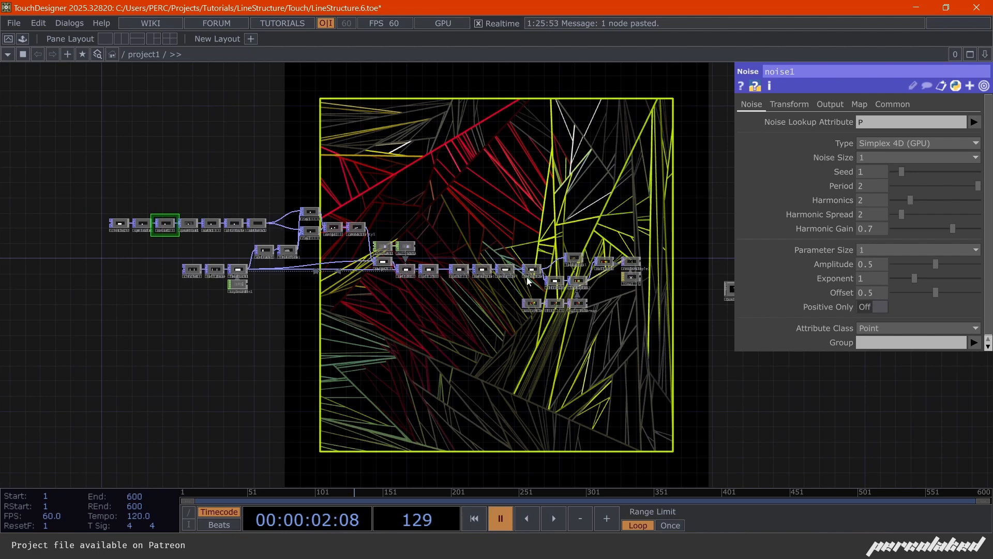
{"action": "scroll", "coordinate": [356, 303], "scroll_direction": "up", "scroll_amount": 2}
{"action": "left_click_drag", "start_coordinate": [448, 321], "coordinate": [497, 352]}
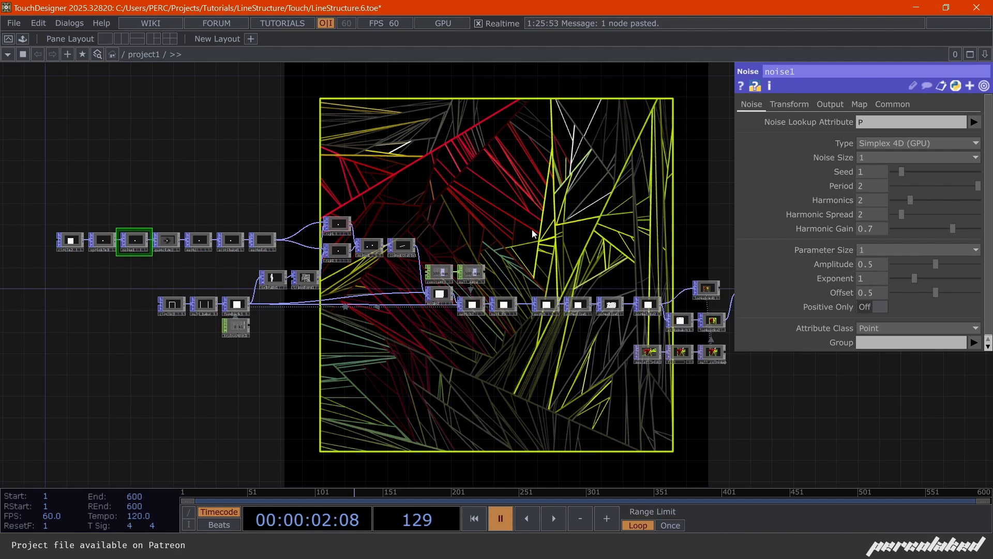
{"action": "scroll", "coordinate": [327, 299], "scroll_direction": "up", "scroll_amount": 5}
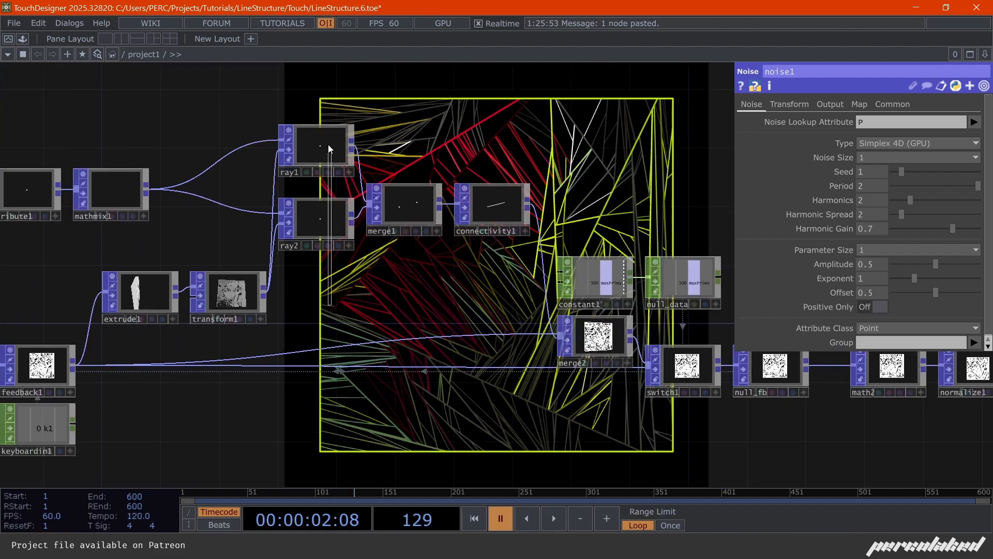
{"action": "left_click", "coordinate": [328, 150]}
{"action": "scroll", "coordinate": [256, 242], "scroll_direction": "down", "scroll_amount": 2}
{"action": "scroll", "coordinate": [246, 212], "scroll_direction": "up", "scroll_amount": 2}
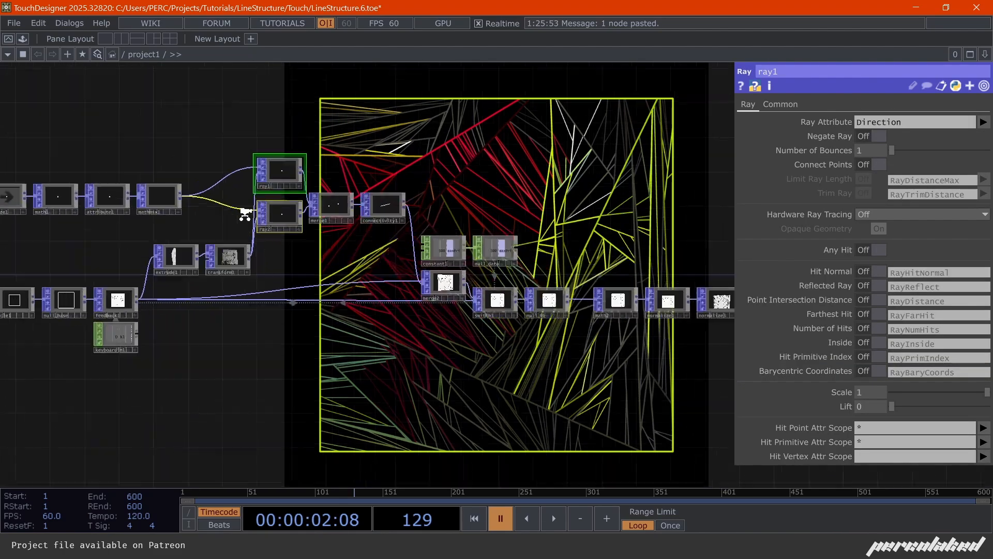
{"action": "scroll", "coordinate": [111, 303], "scroll_direction": "down", "scroll_amount": 4}
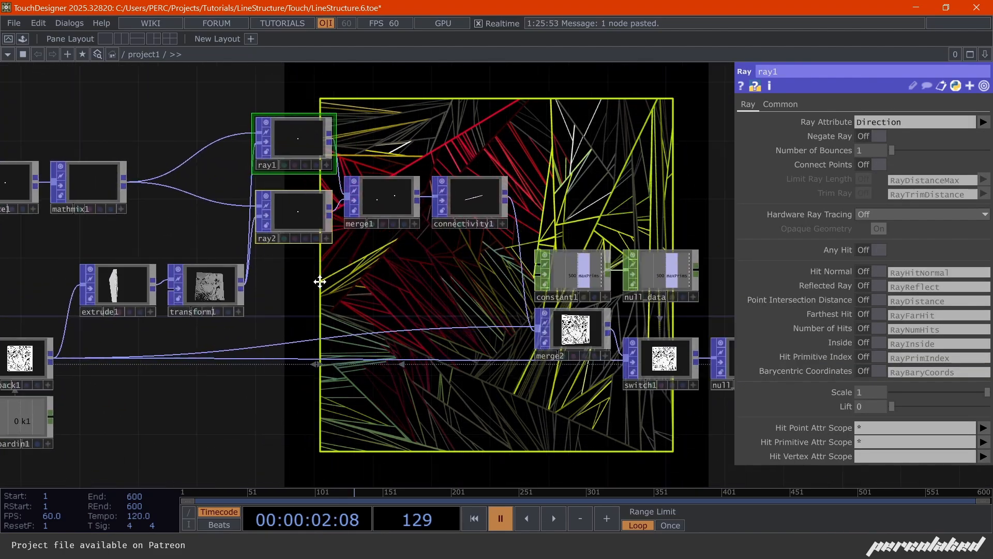